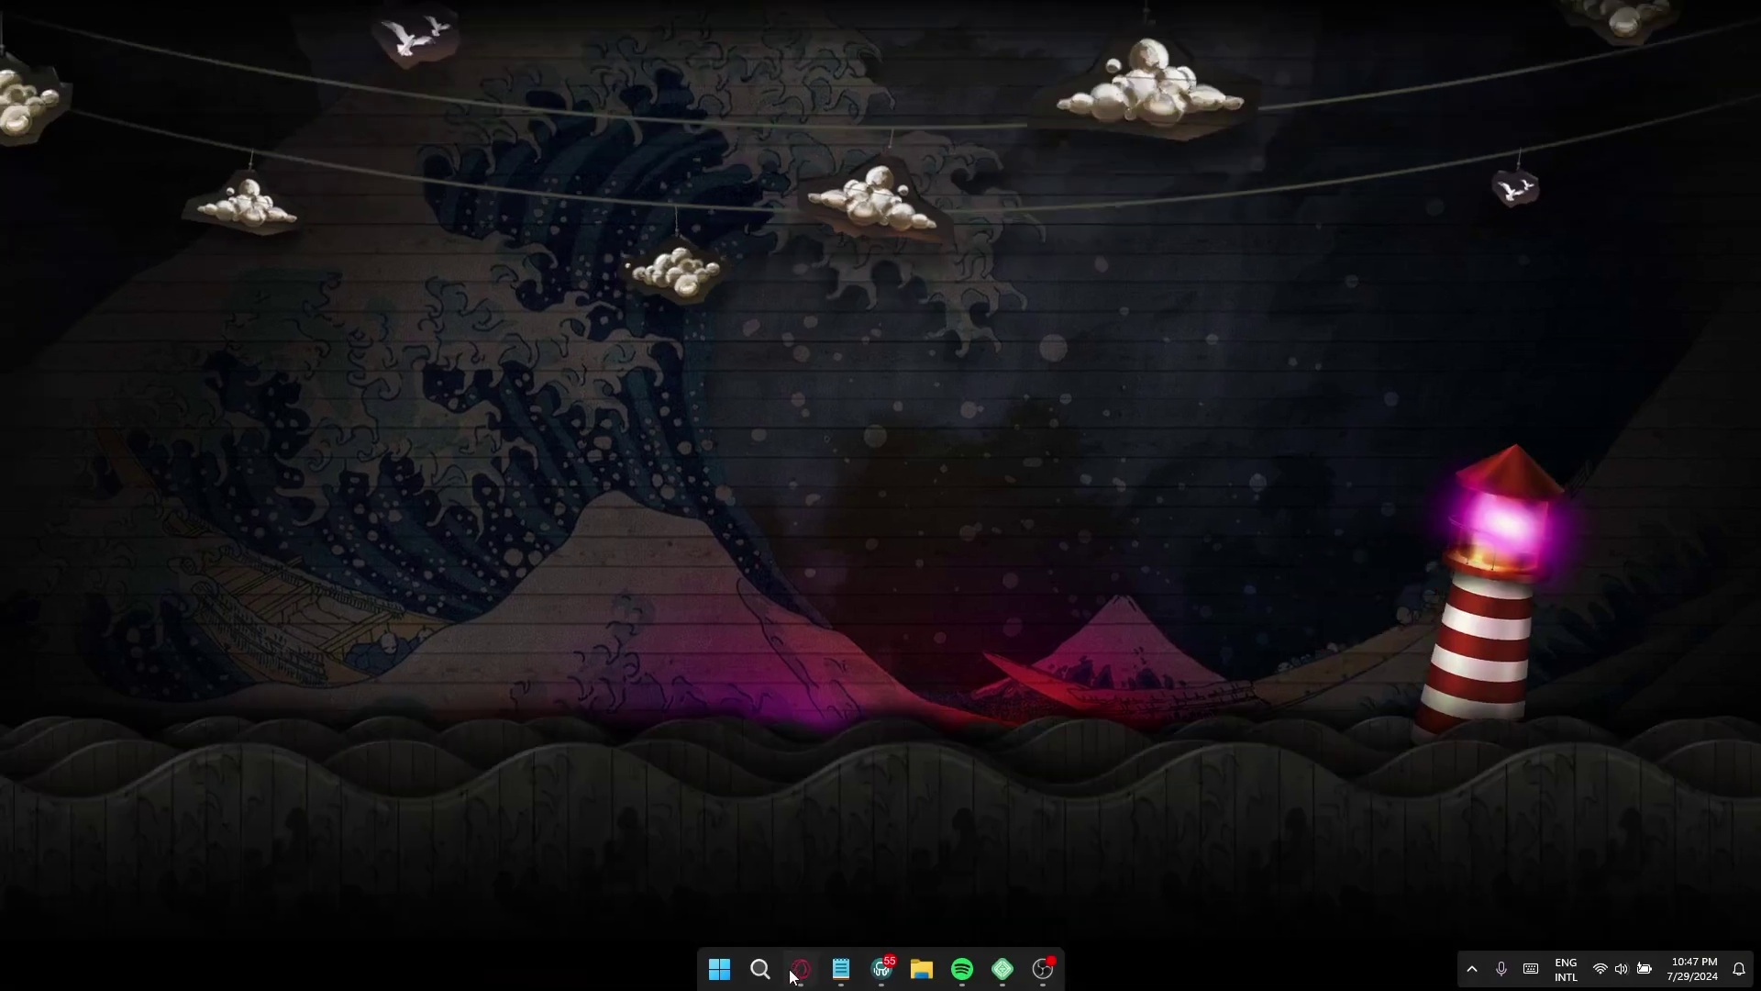
- Return to the Plugins page and highlight the active IntaSend Snippet Shortcode plugin
{"action": "left_click", "coordinate": [793, 972]}
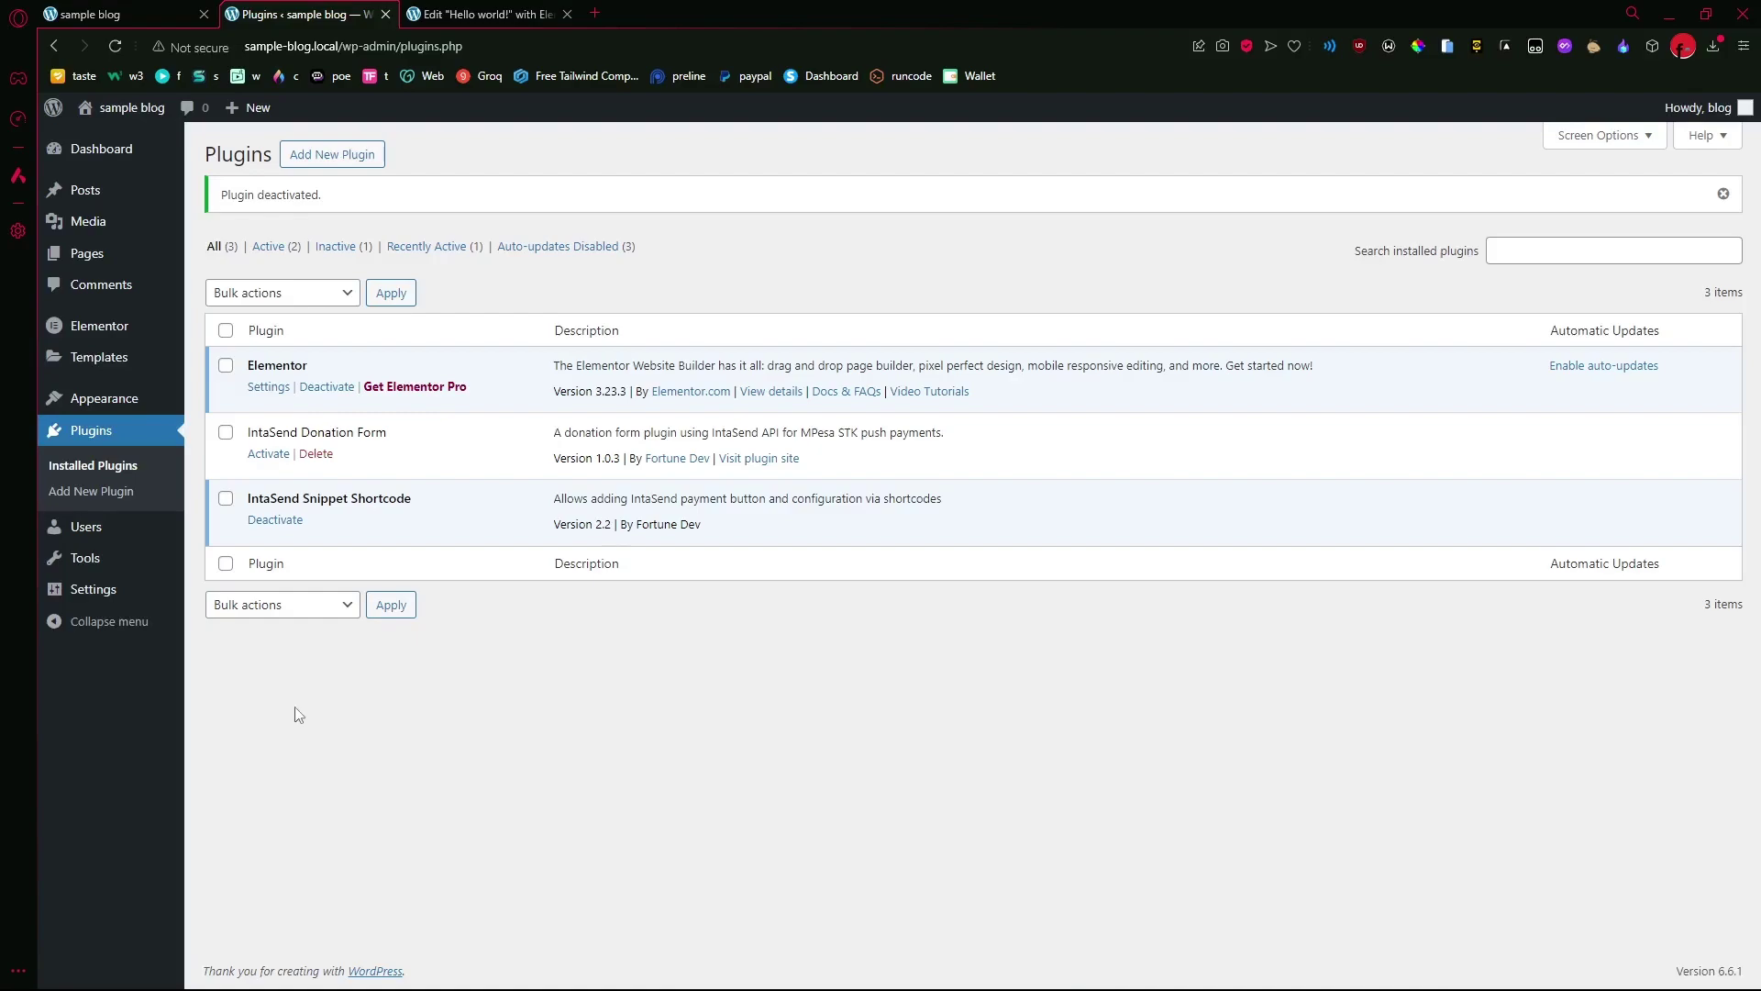
{"action": "left_click_drag", "start_coordinate": [293, 498], "coordinate": [419, 505]}
{"action": "left_click", "coordinate": [494, 647]}
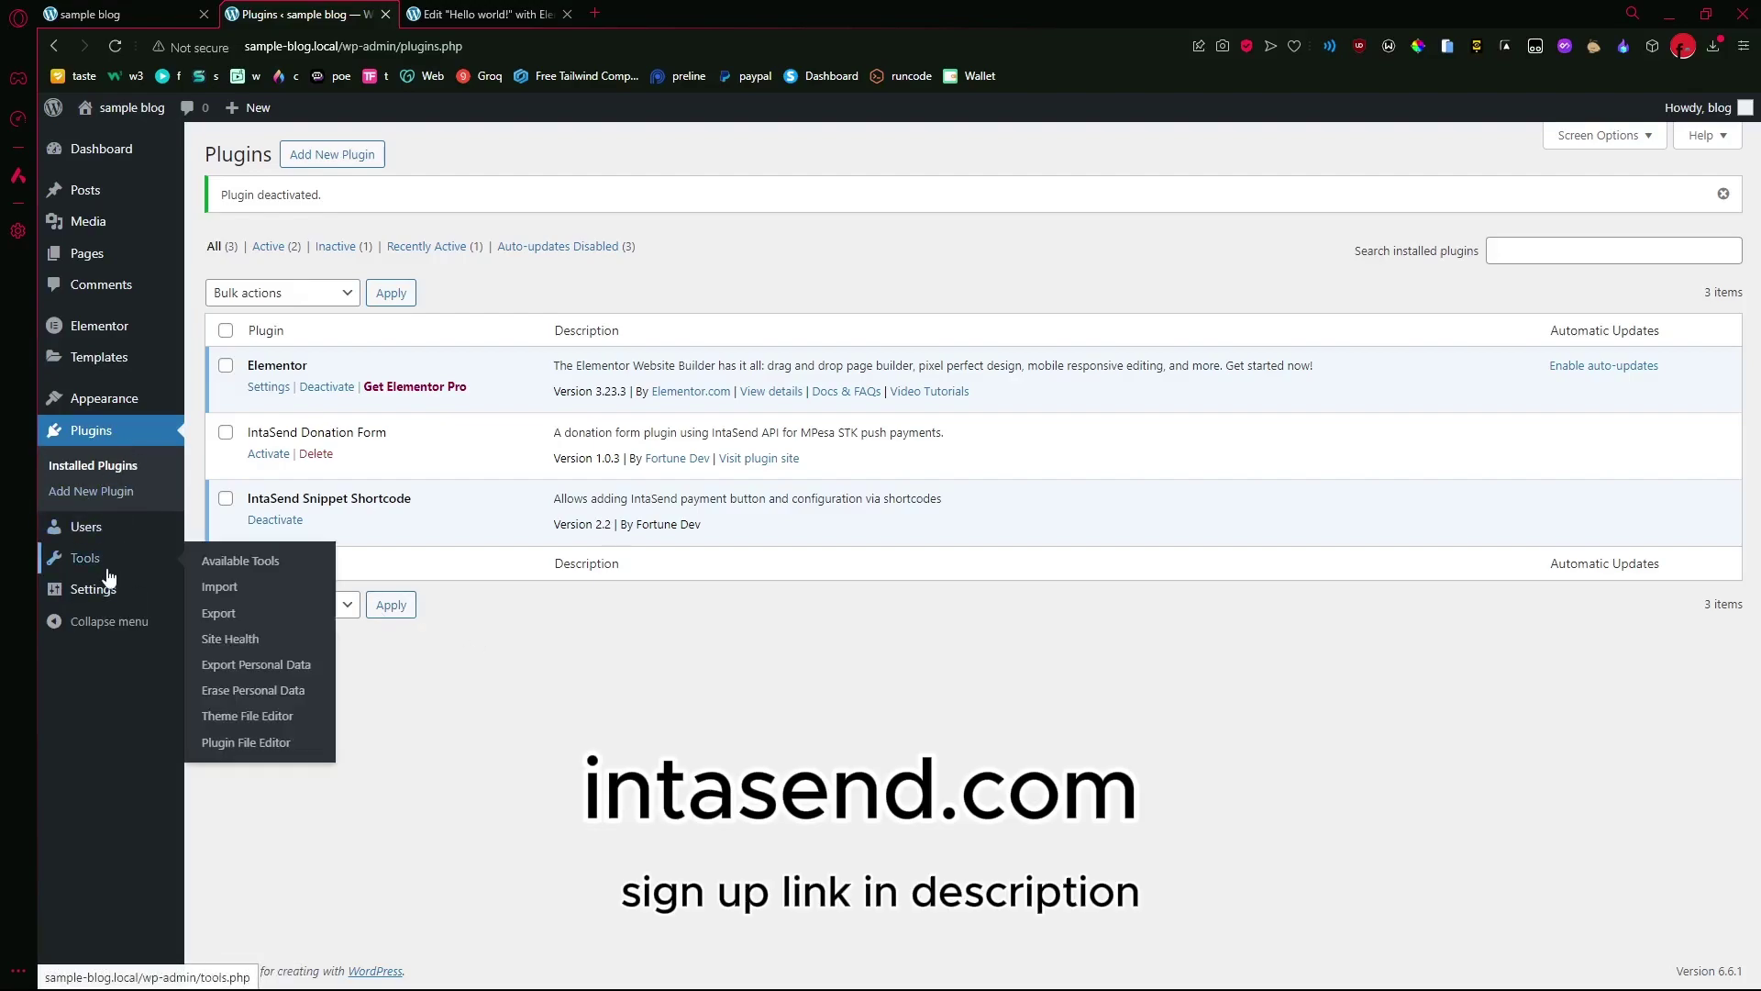
{"action": "mouse_move", "coordinate": [107, 588]}
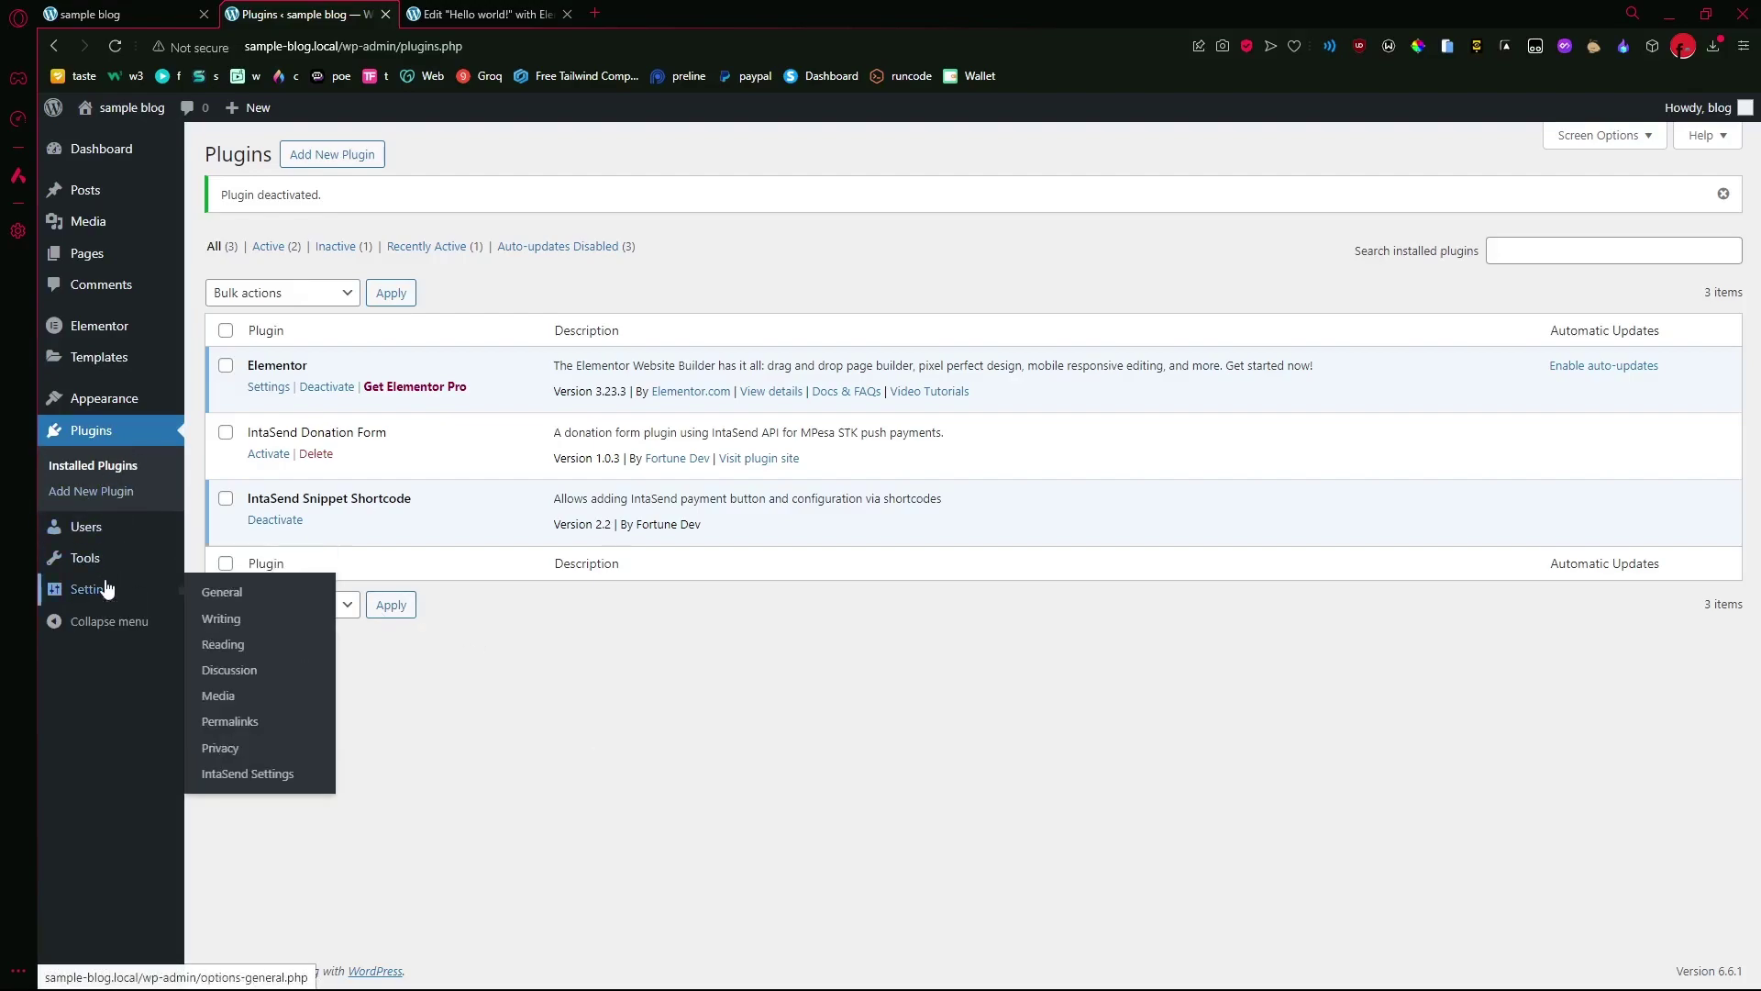
- Open IntaSend Settings, keep the environment on Test, and review the five redirect codes
{"action": "left_click", "coordinate": [230, 775]}
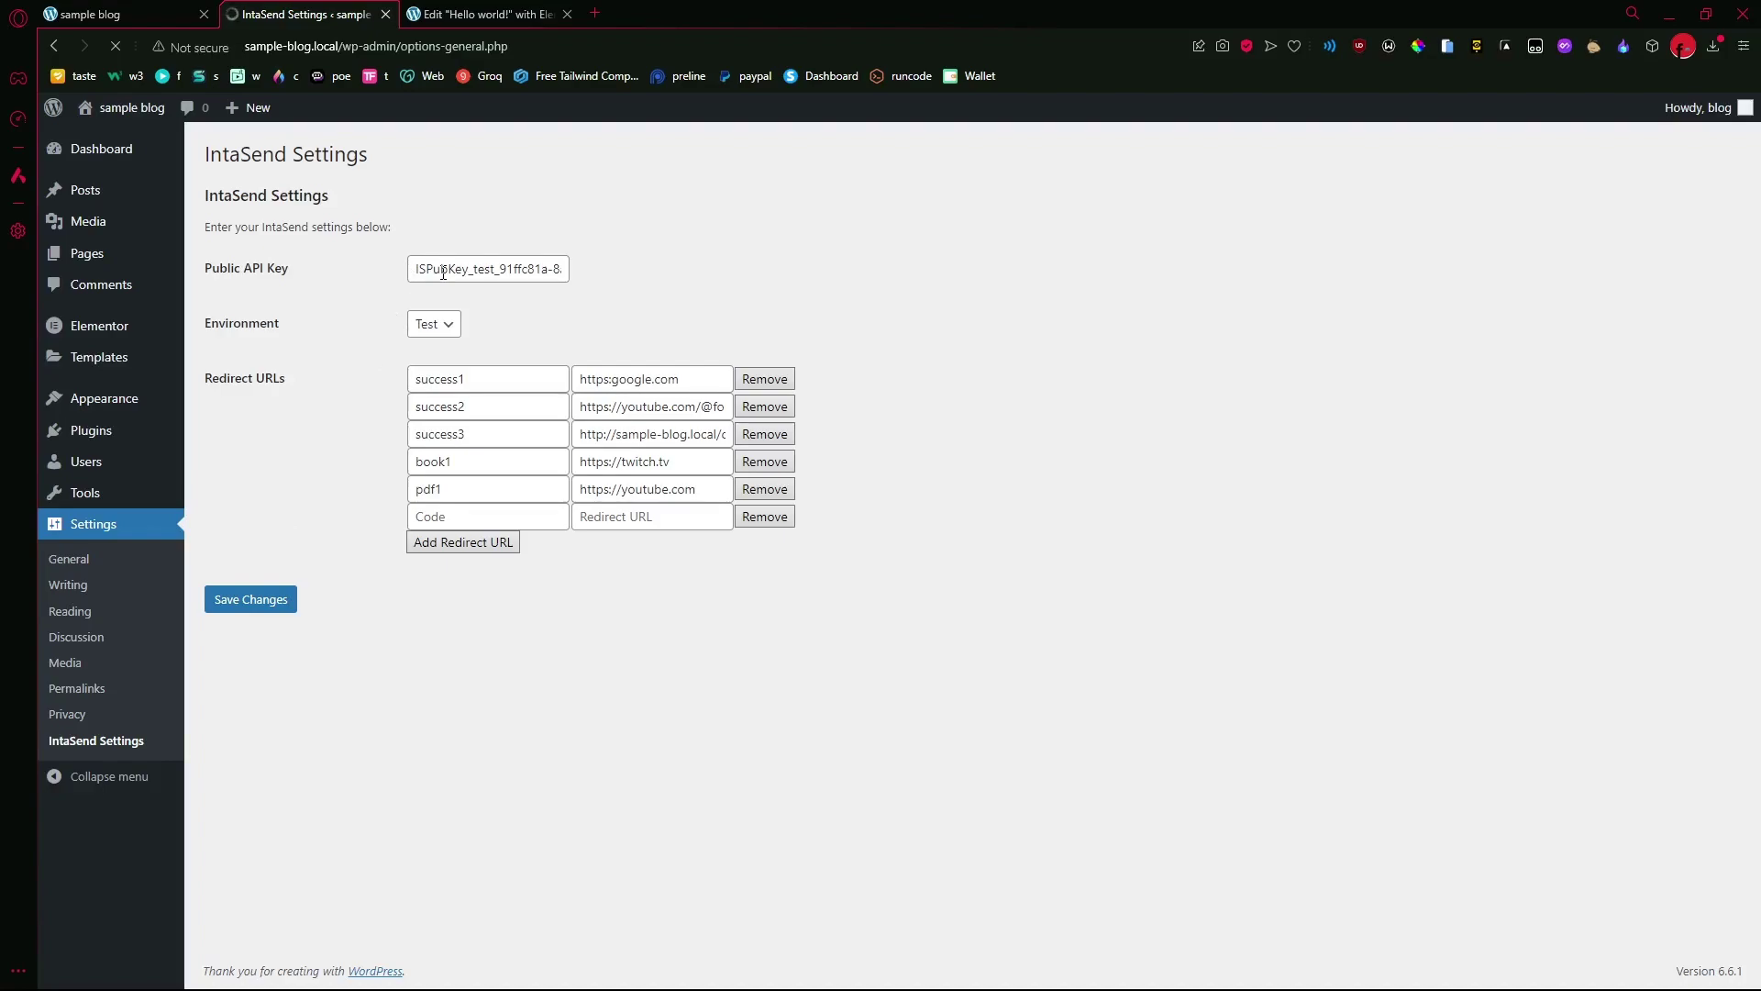
{"action": "left_click", "coordinate": [440, 330]}
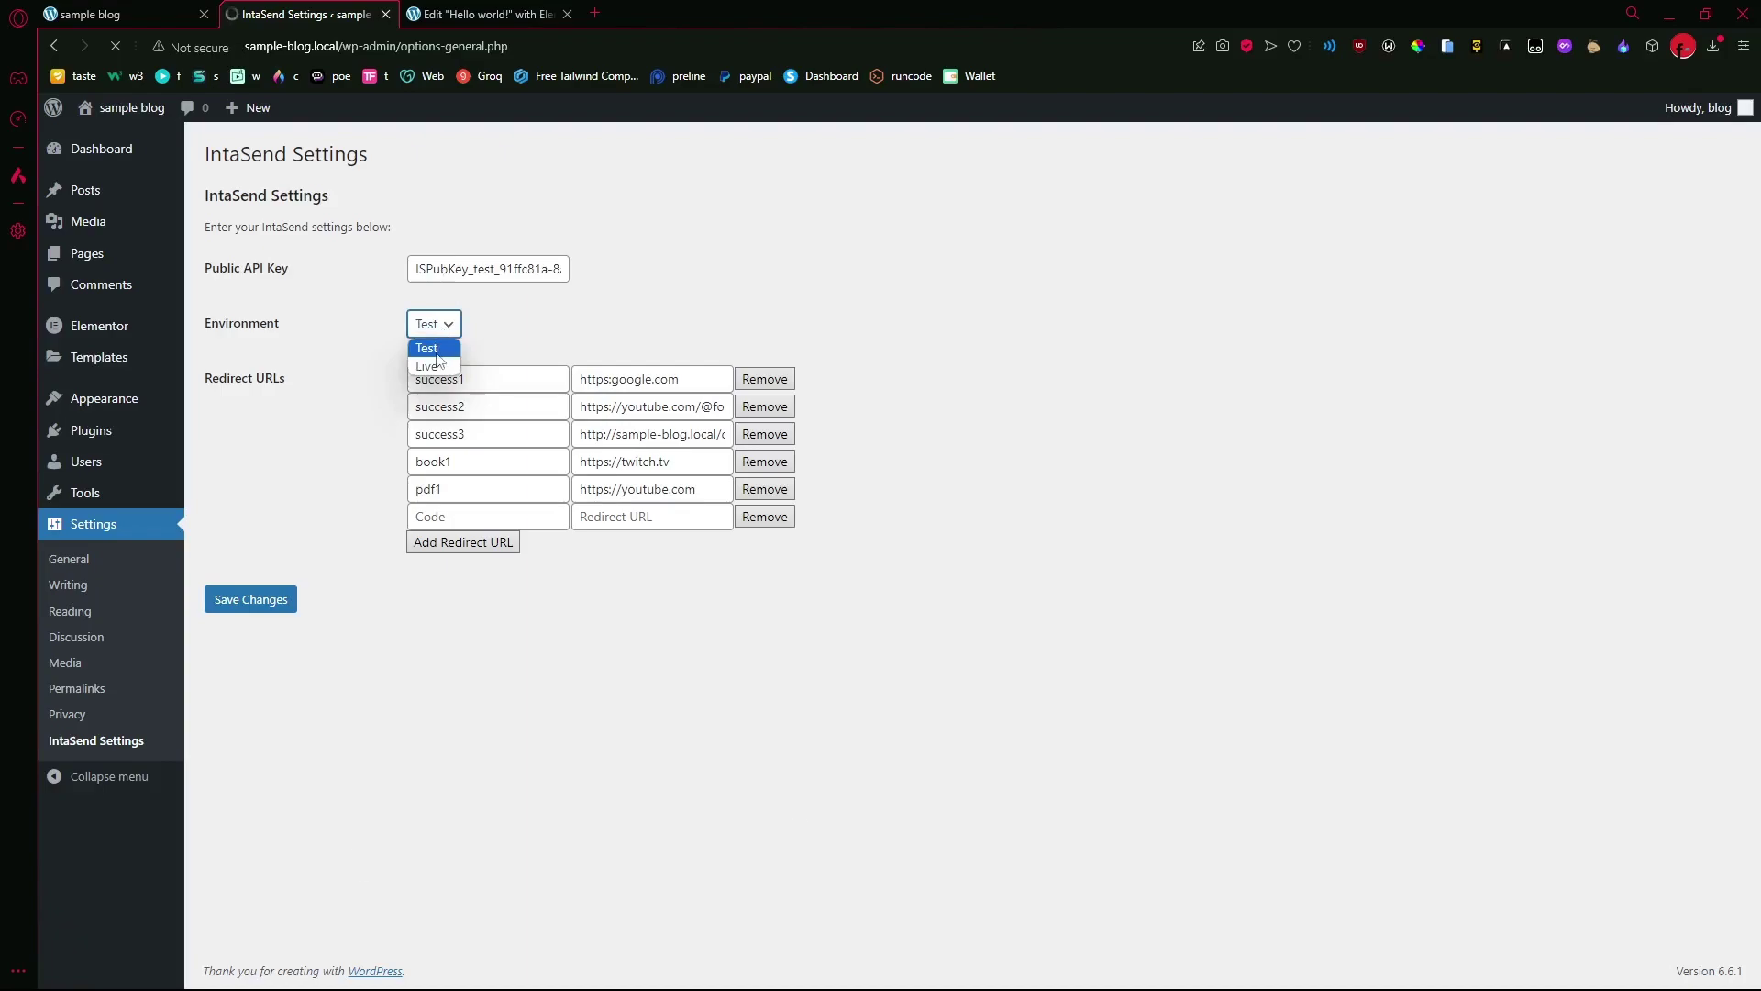
{"action": "left_click", "coordinate": [640, 299]}
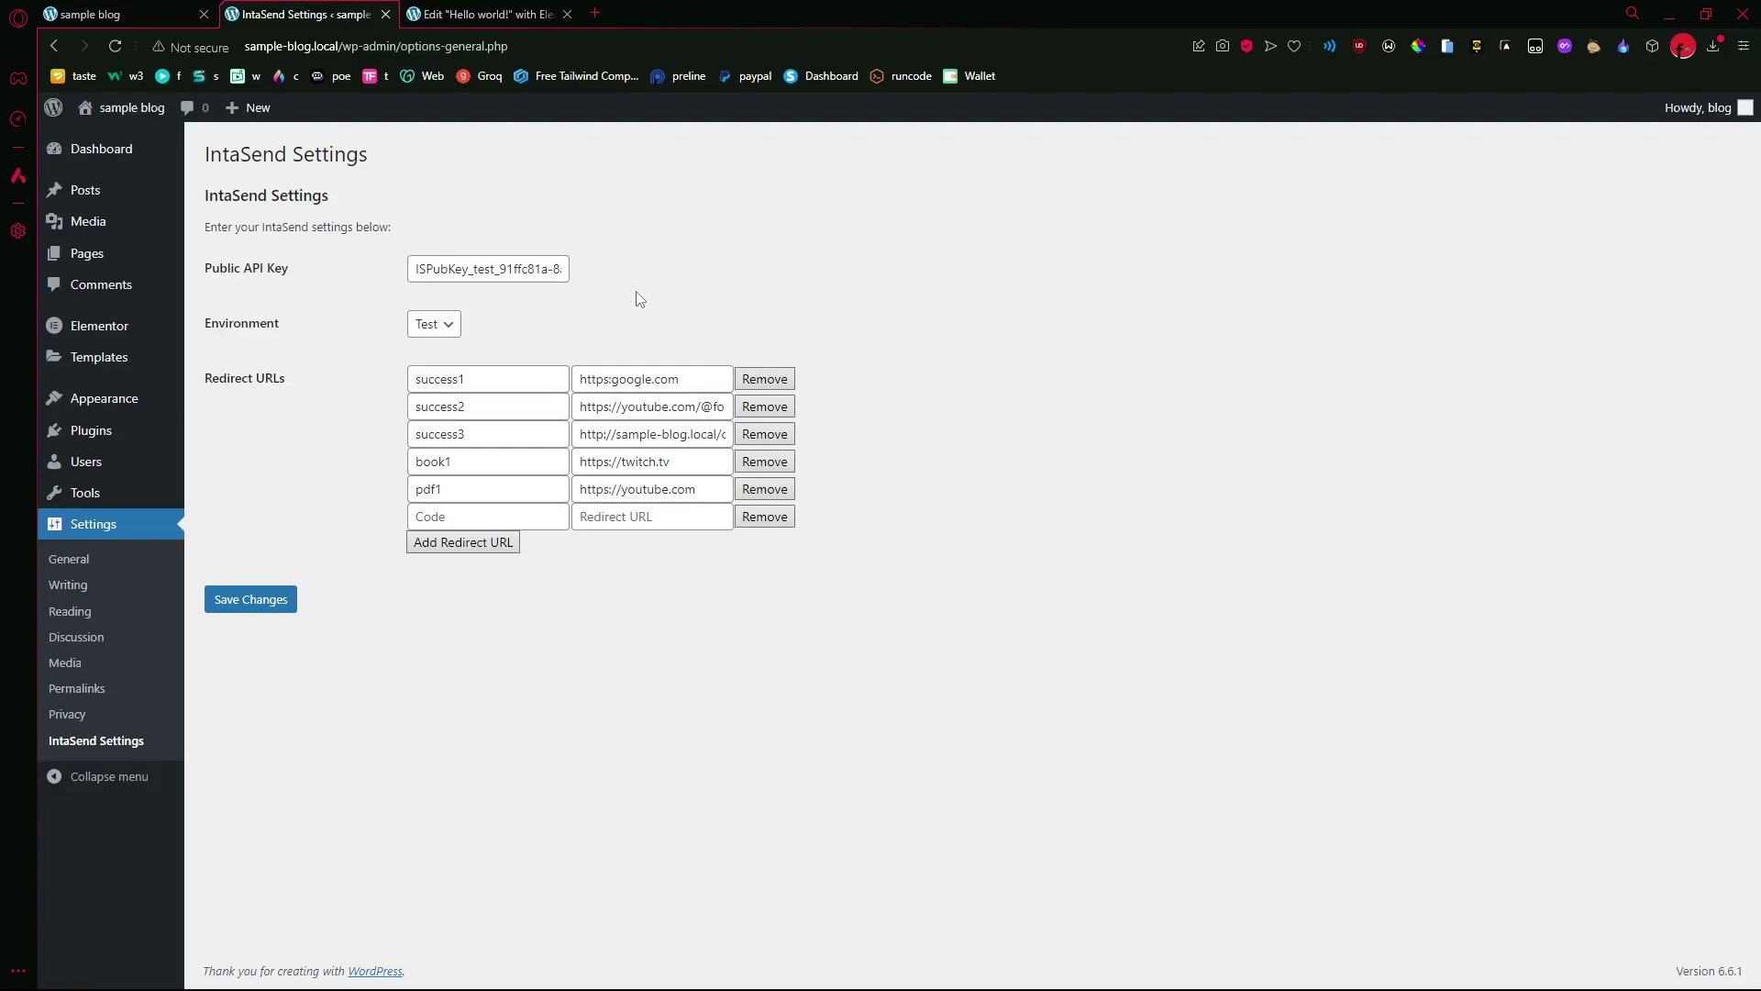
- Switch to the Hello world! Elementor editor and scroll down to the empty container
{"action": "left_click", "coordinate": [466, 13]}
{"action": "scroll", "coordinate": [657, 287], "scroll_direction": "down", "scroll_amount": 10}
{"action": "scroll", "coordinate": [660, 330], "scroll_direction": "up", "scroll_amount": 10}
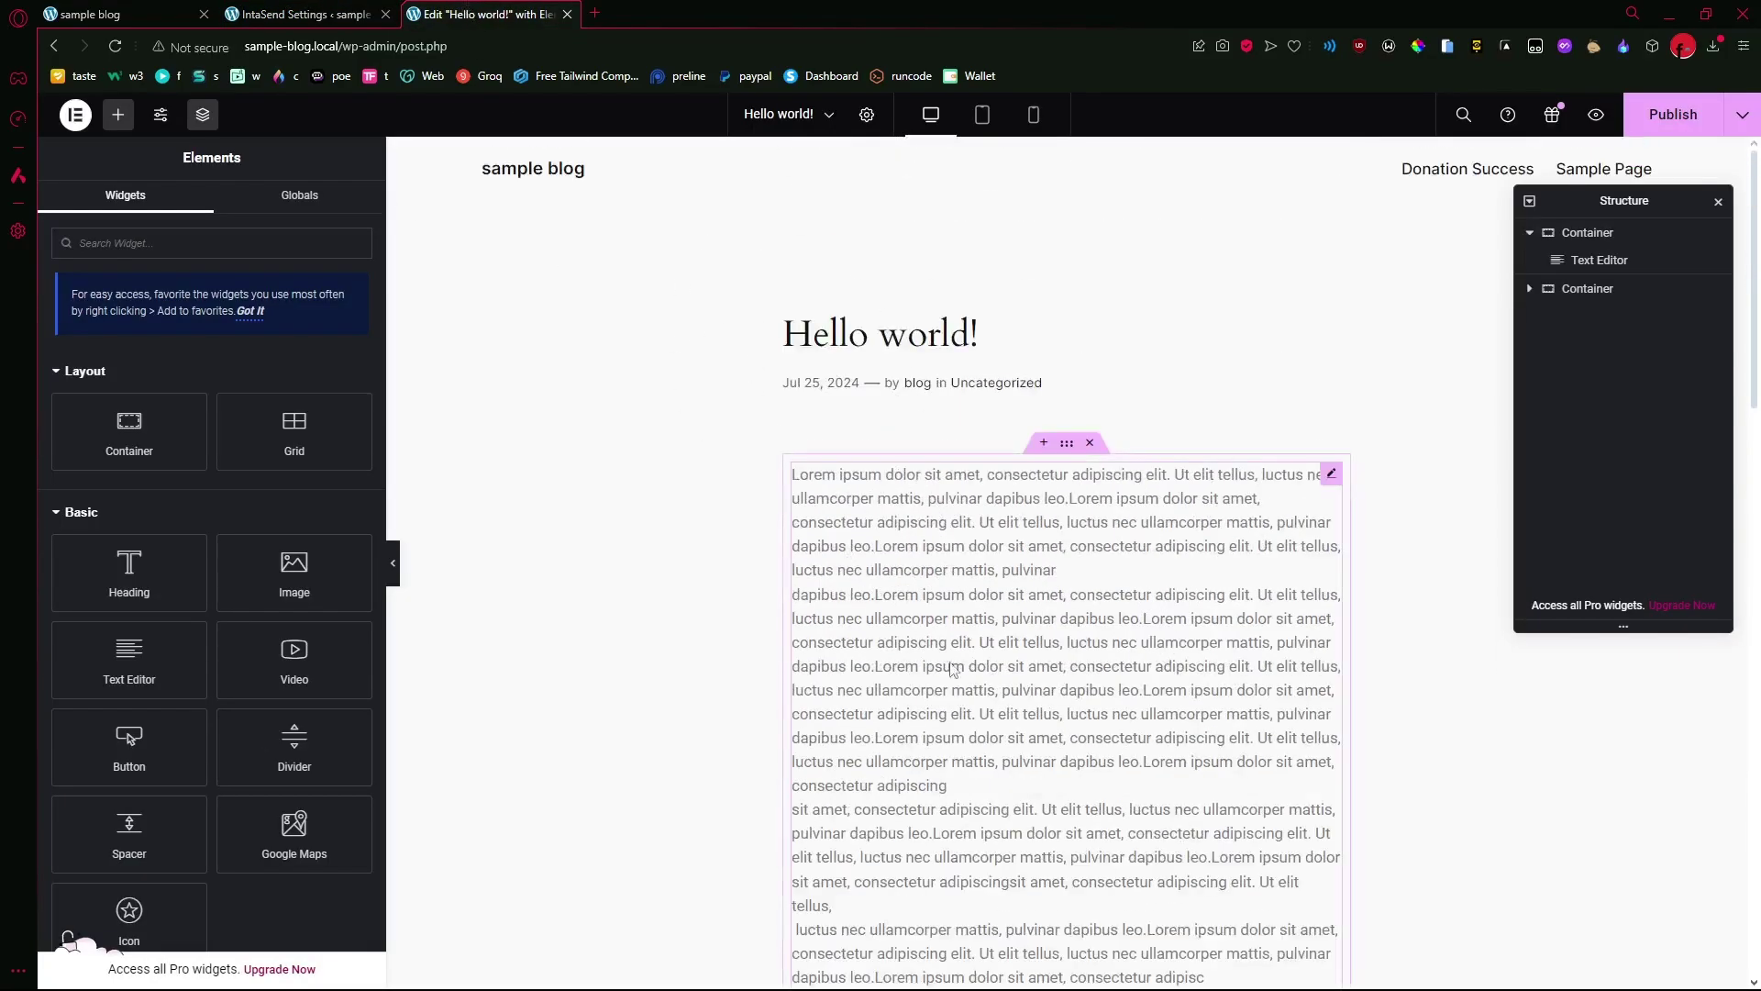
{"action": "scroll", "coordinate": [889, 722], "scroll_direction": "down", "scroll_amount": 4}
{"action": "scroll", "coordinate": [899, 570], "scroll_direction": "up", "scroll_amount": 3}
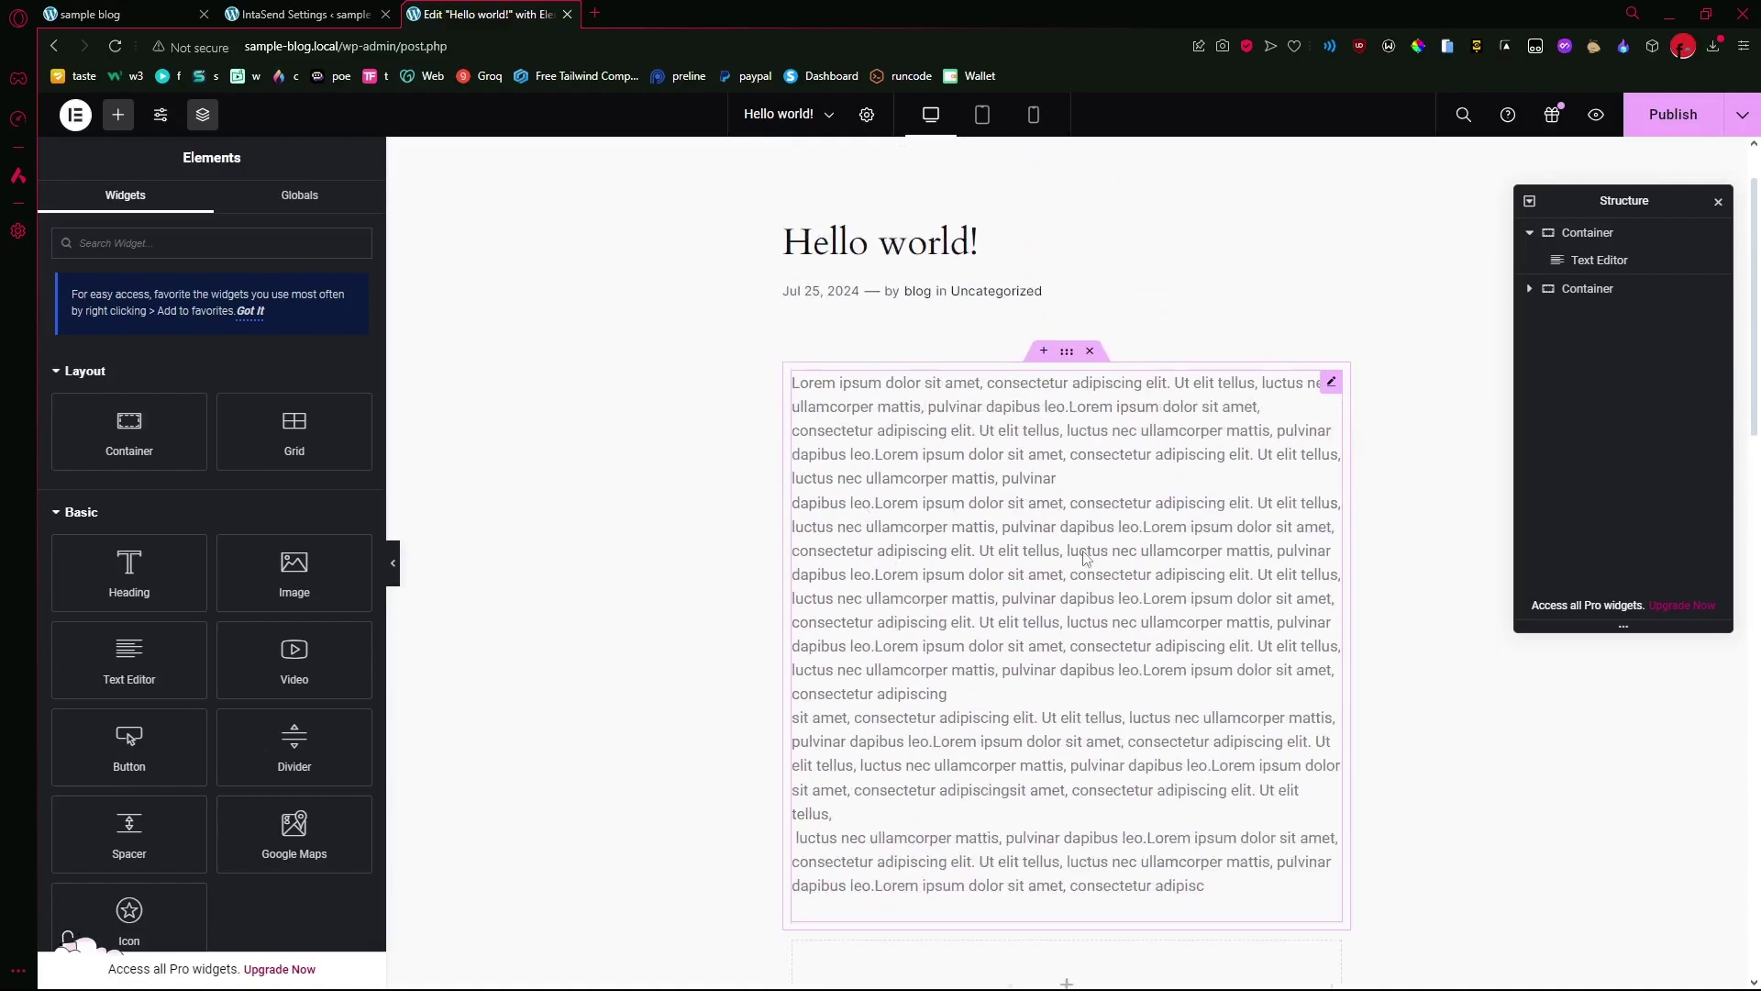
{"action": "scroll", "coordinate": [1086, 560], "scroll_direction": "down", "scroll_amount": 2}
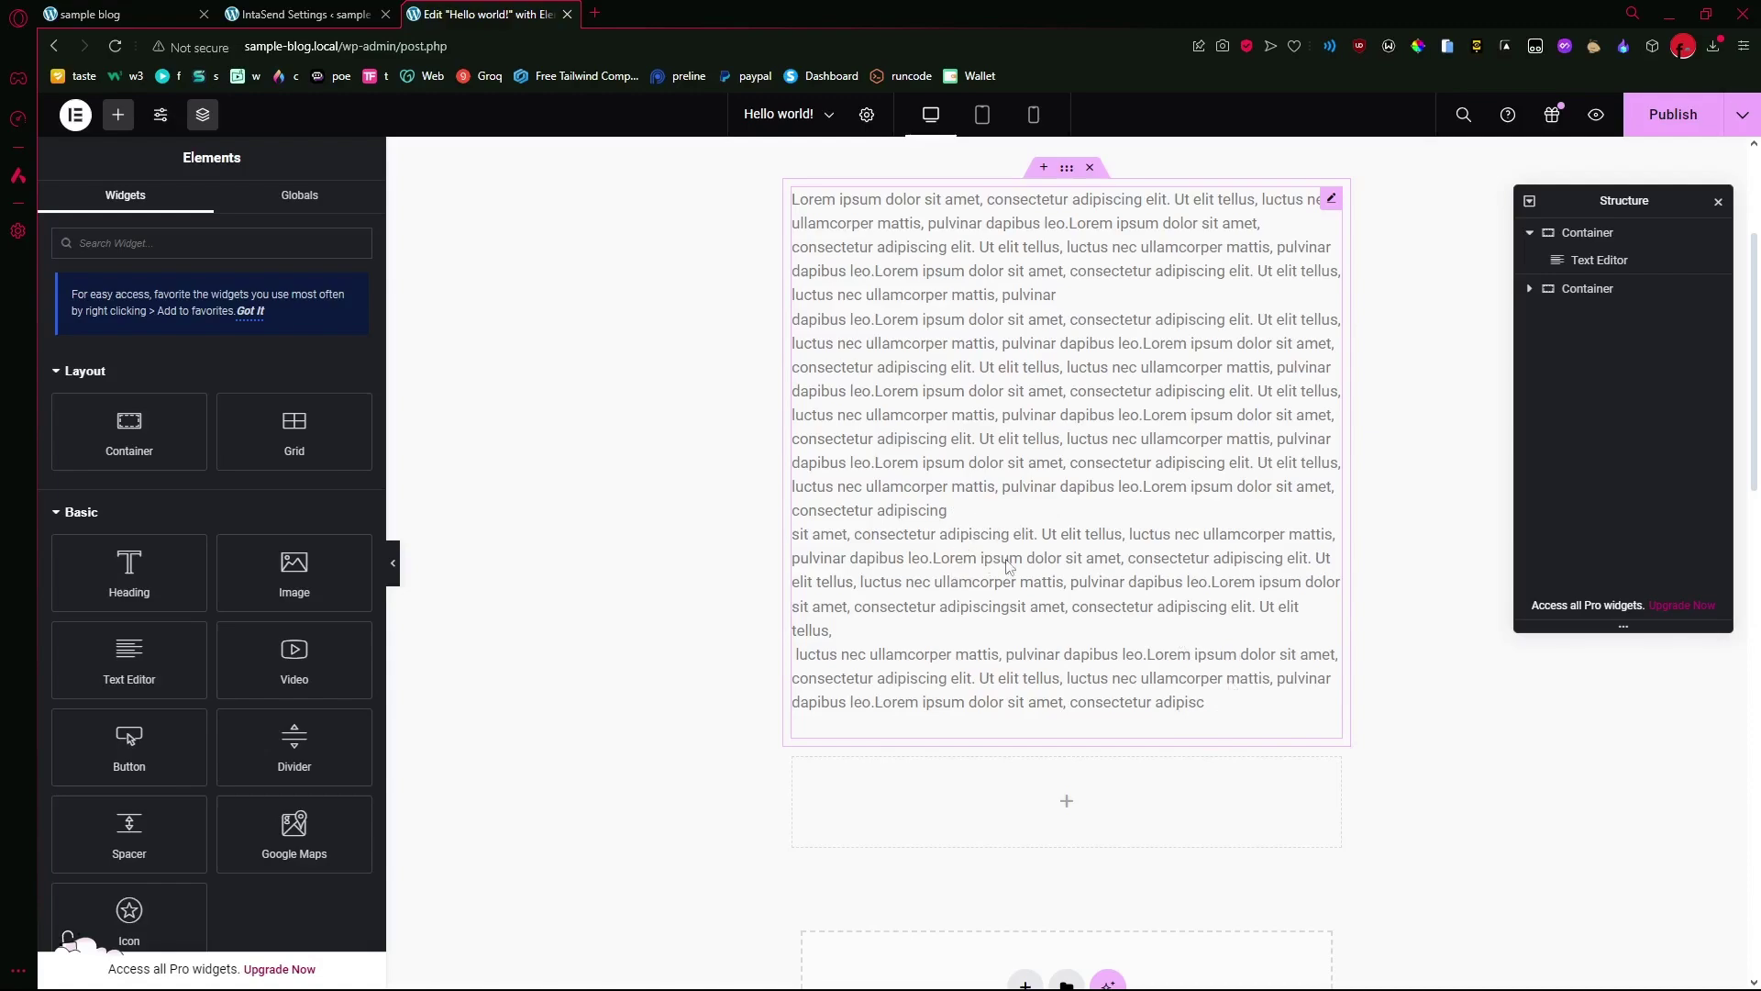
{"action": "scroll", "coordinate": [954, 578], "scroll_direction": "down", "scroll_amount": 4}
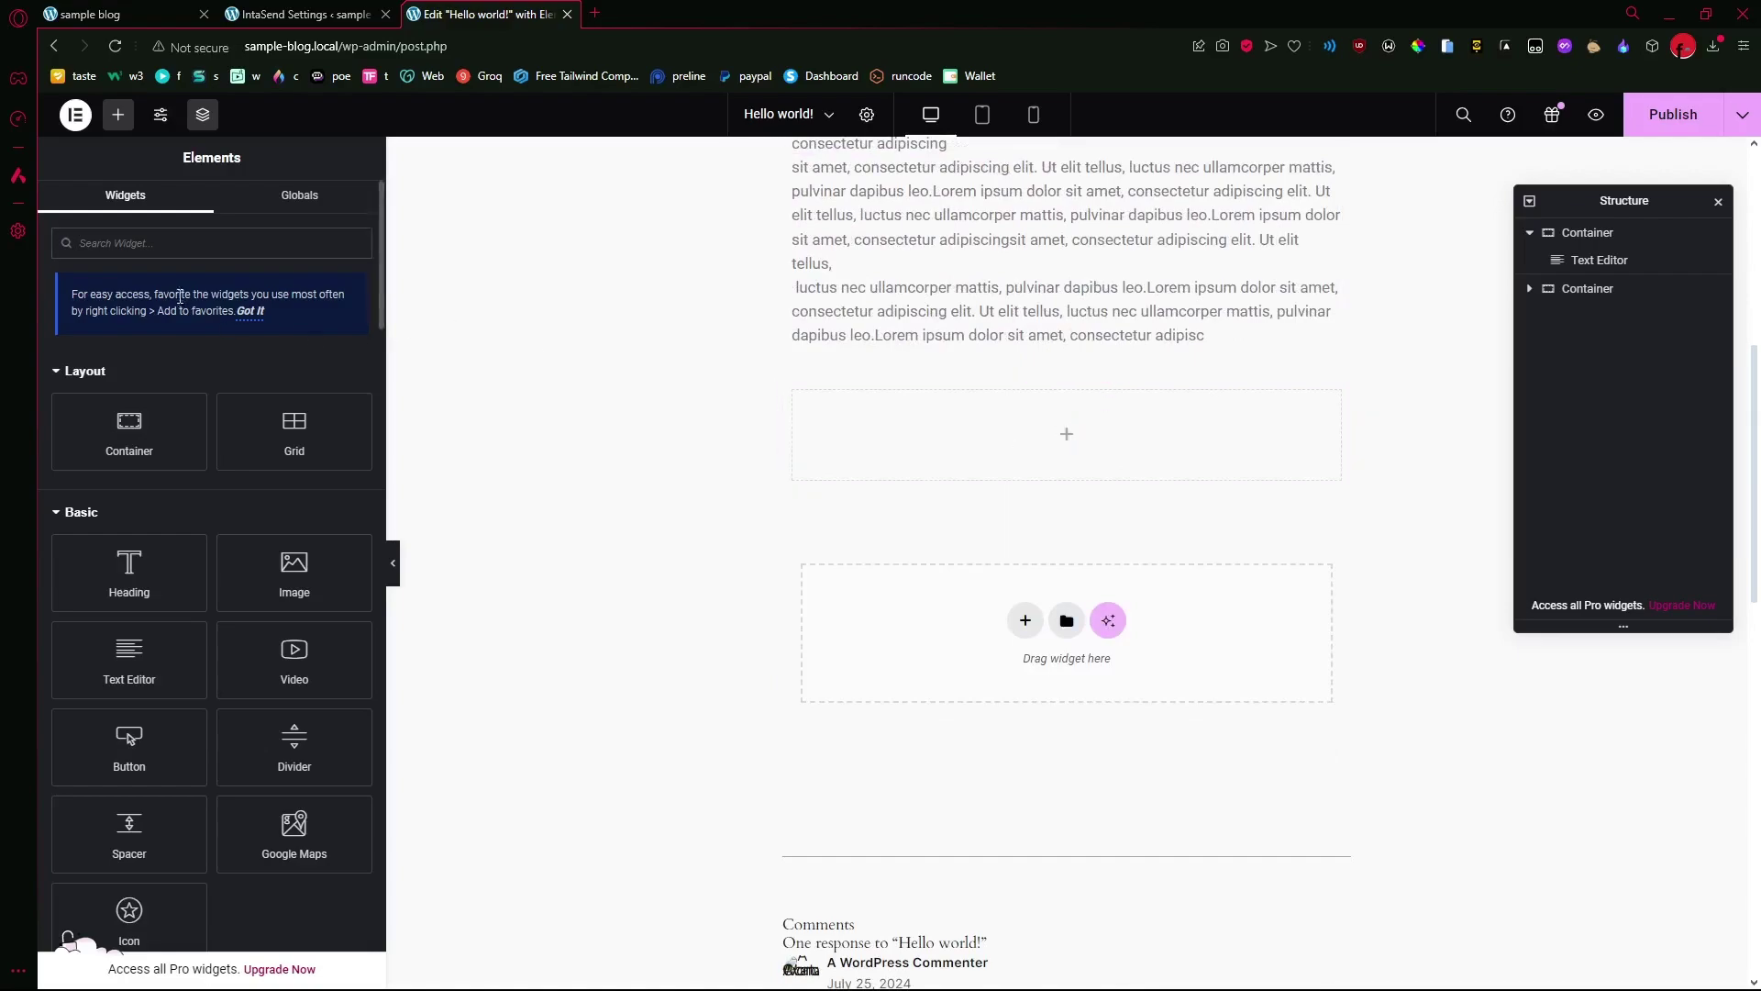
- Search for 'shortcode' and add a Shortcode widget below the post text
{"action": "left_click", "coordinate": [176, 243]}
{"action": "type", "text": "s"}
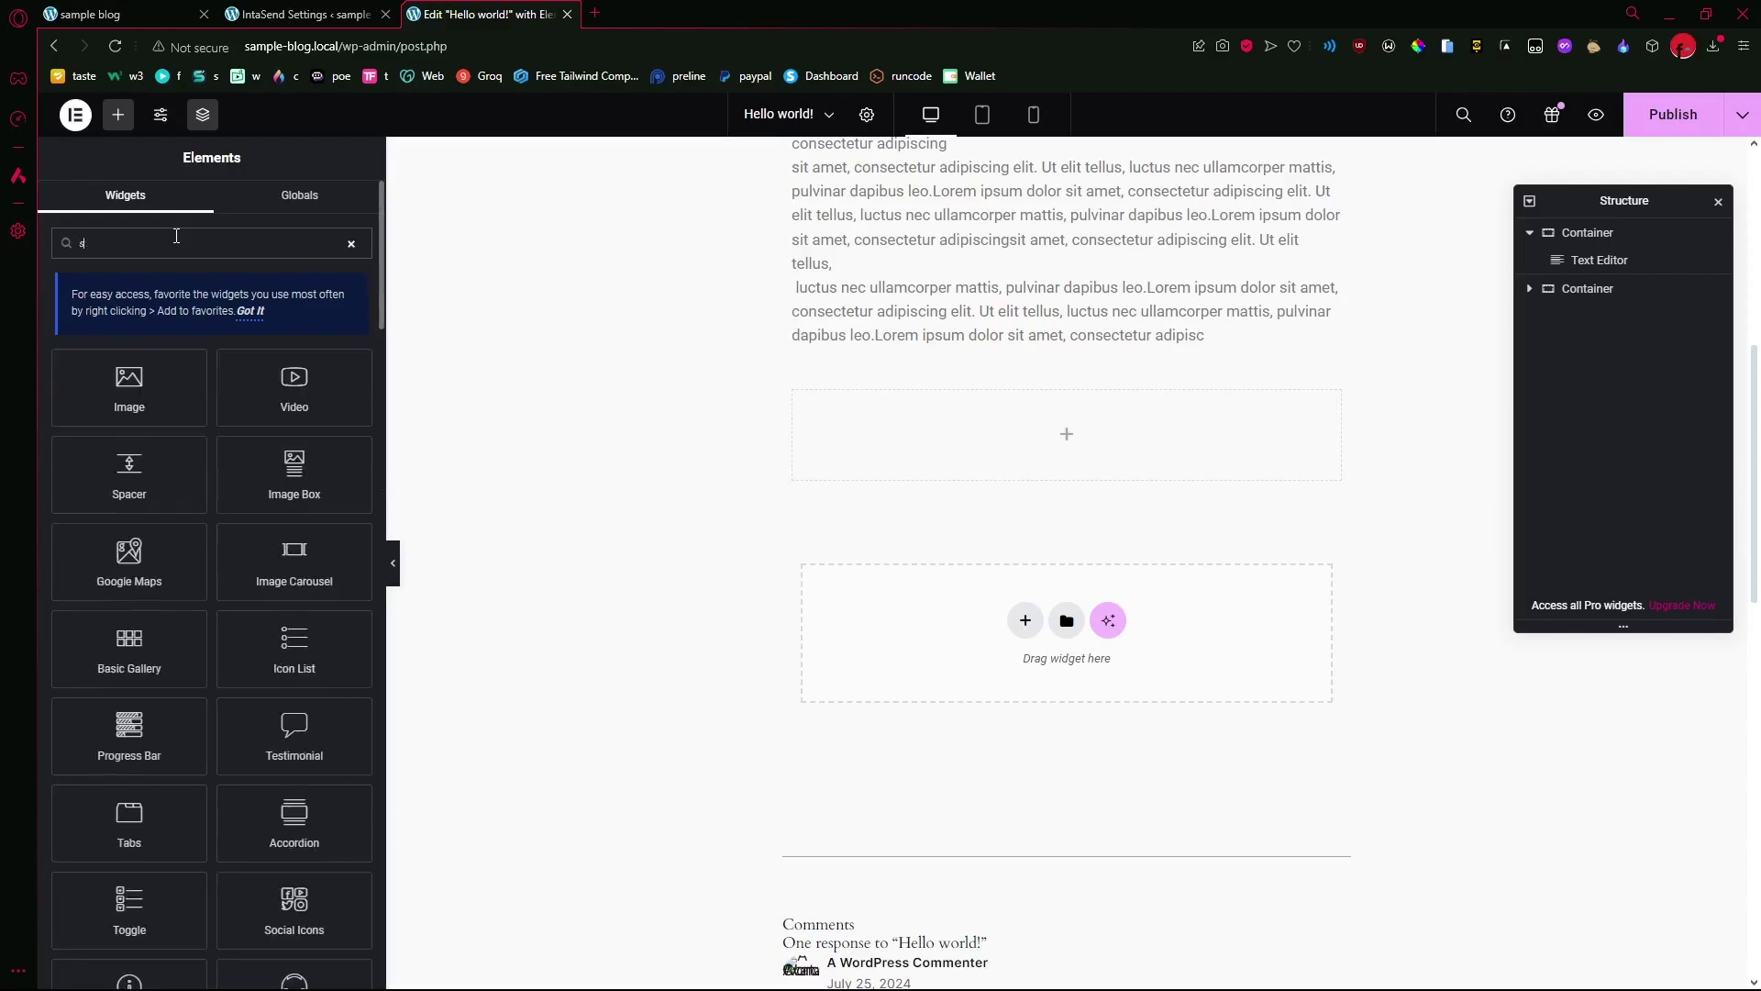
{"action": "type", "text": "hortcode"}
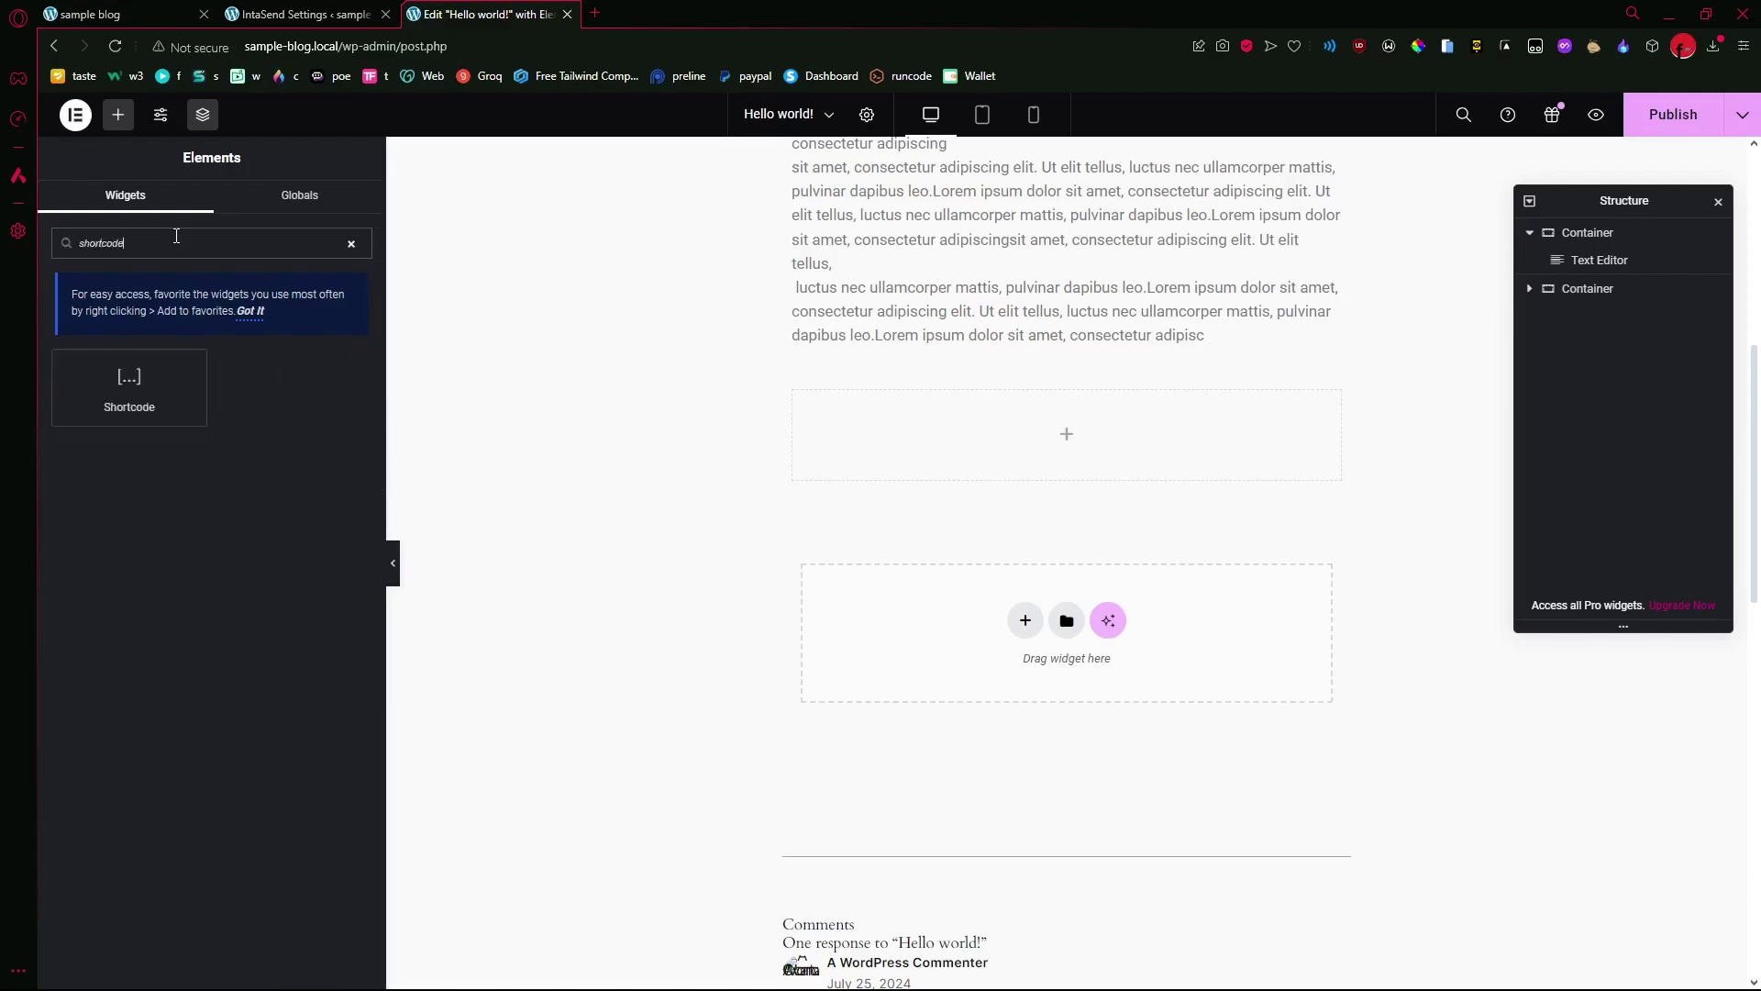
{"action": "left_click", "coordinate": [119, 375]}
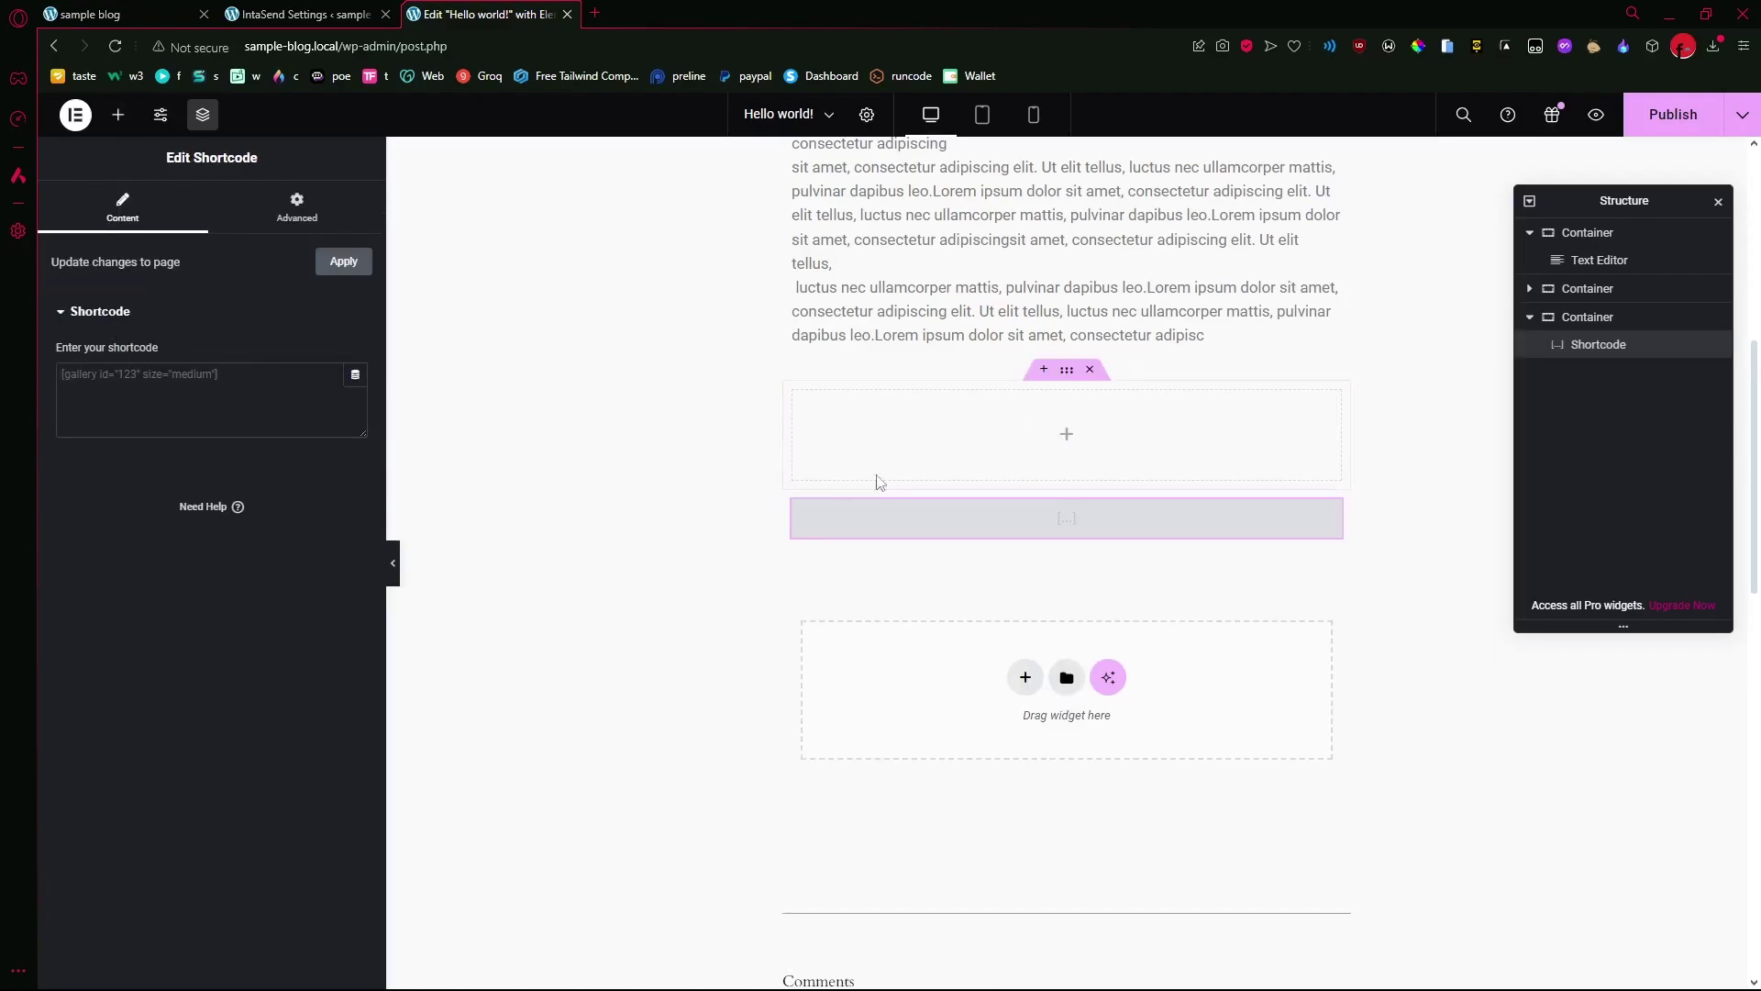
- Paste the intasend_snippet shortcode (amount 10, KES, success3) from Notepad into the widget
{"action": "mouse_move", "coordinate": [841, 969]}
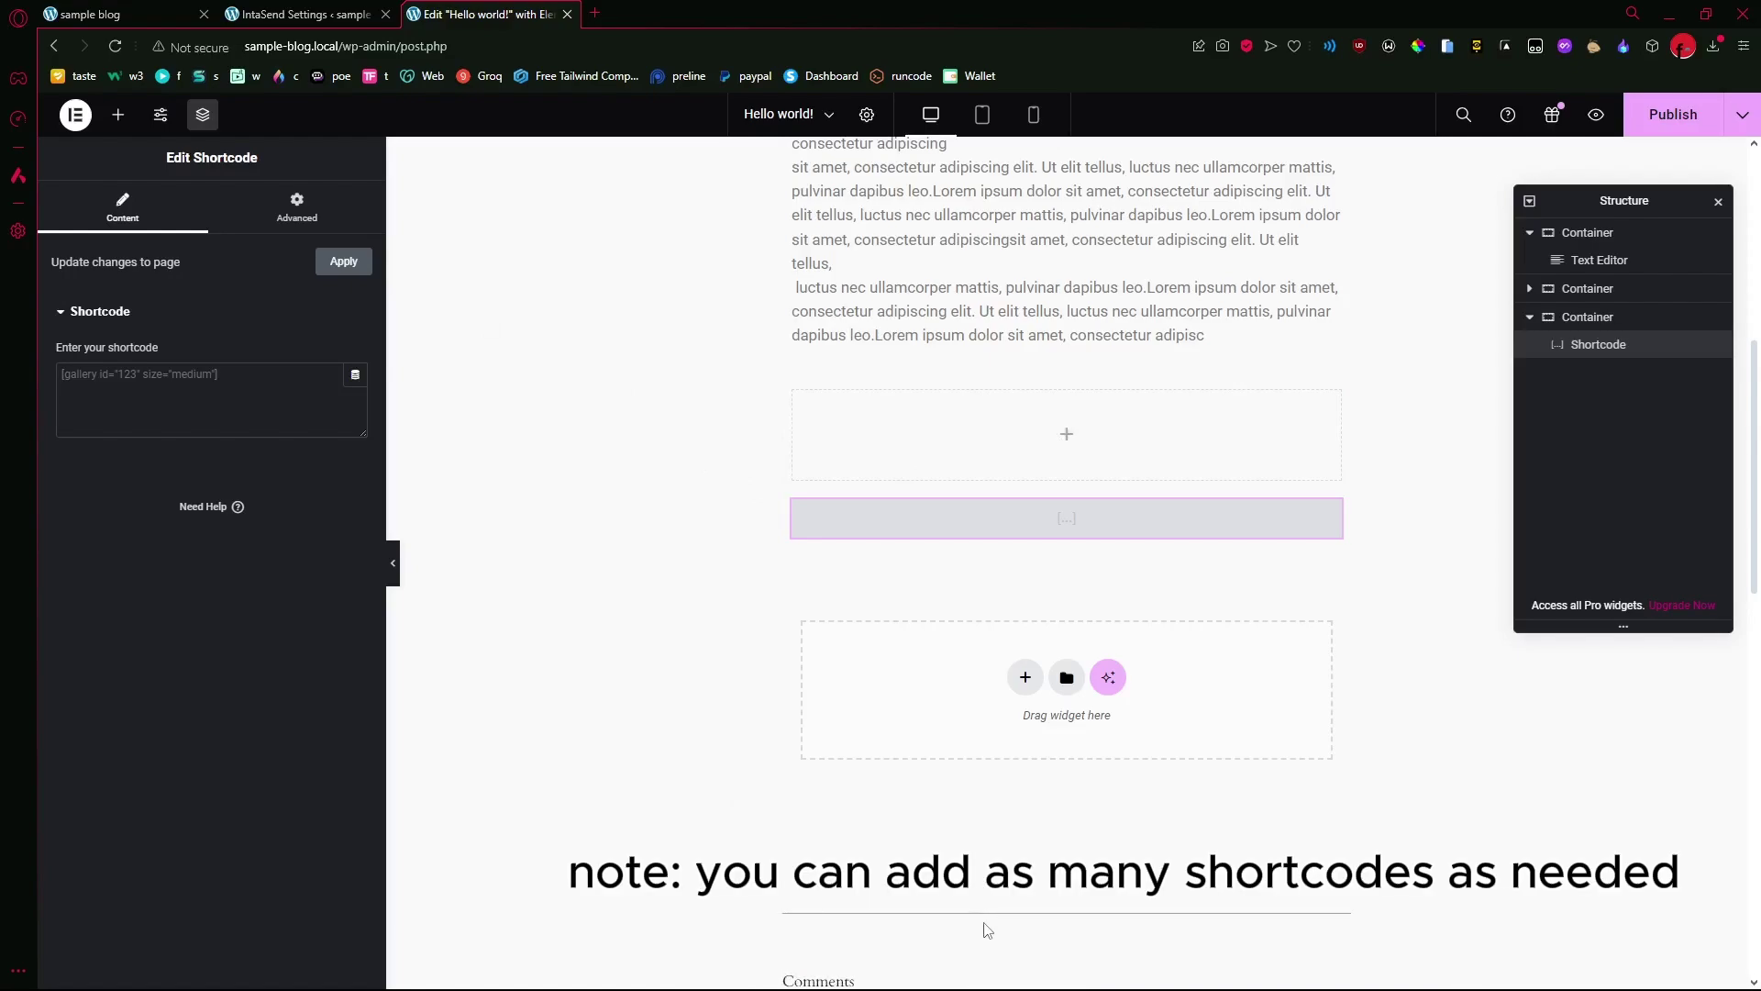
{"action": "left_click", "coordinate": [841, 984]}
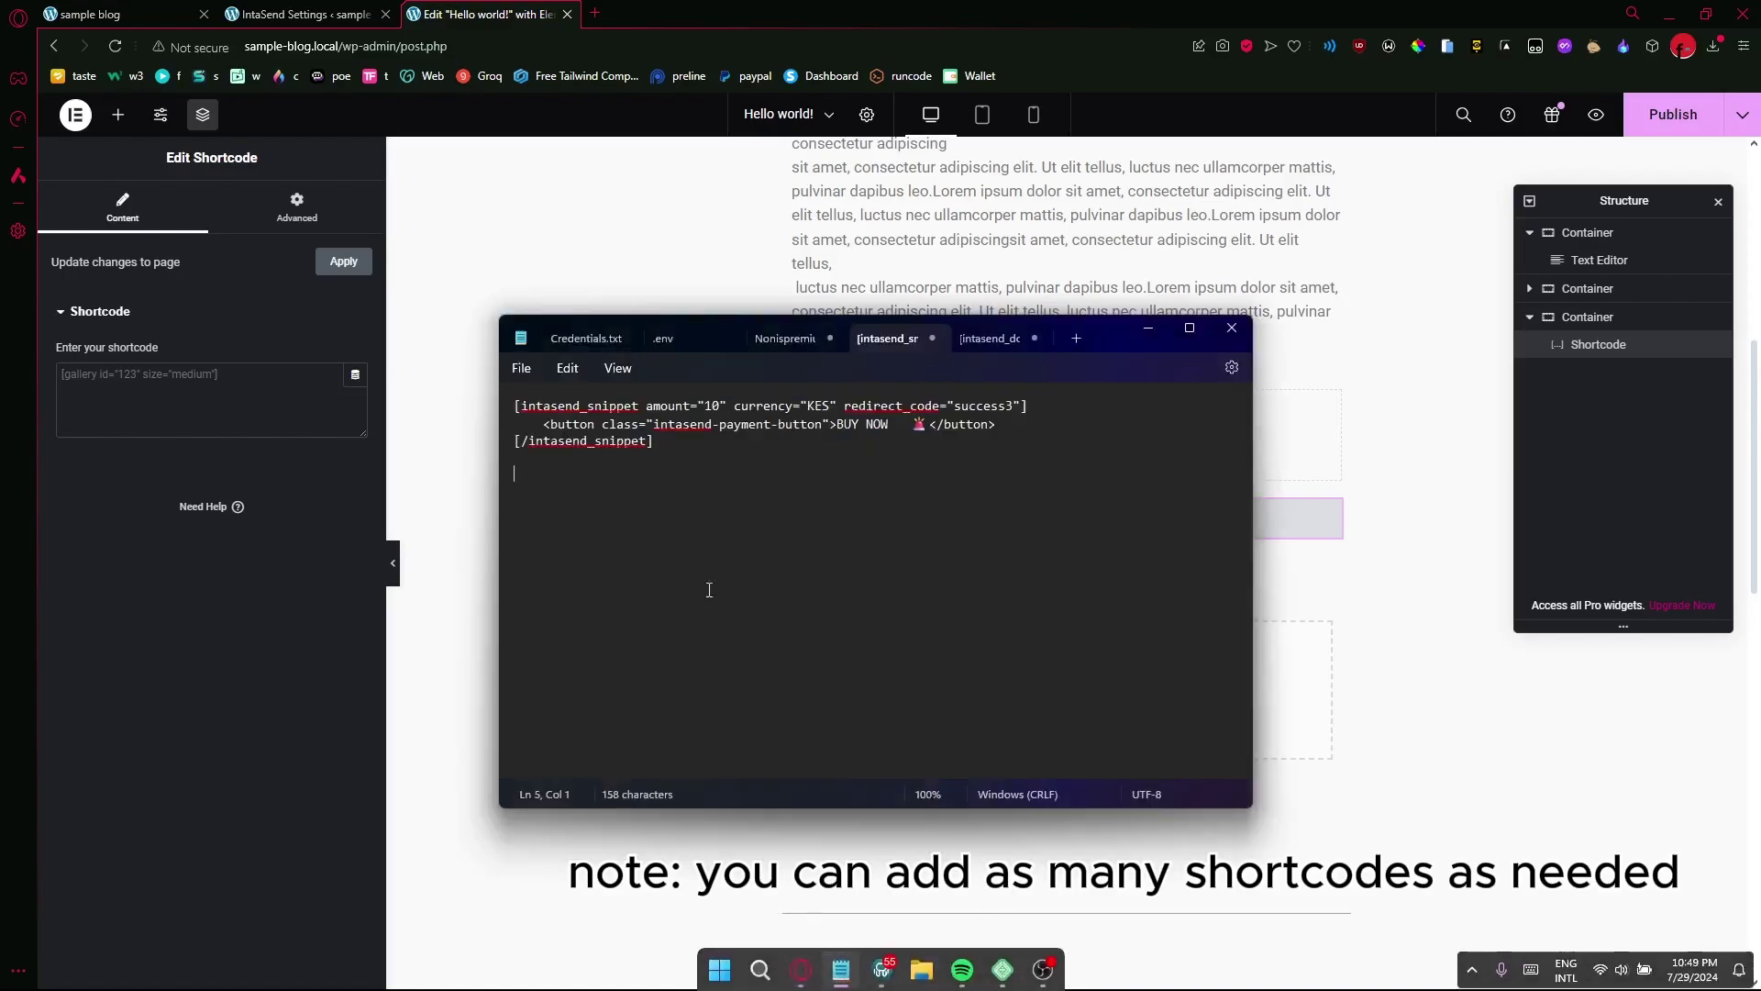
{"action": "left_click_drag", "start_coordinate": [682, 433], "coordinate": [493, 411]}
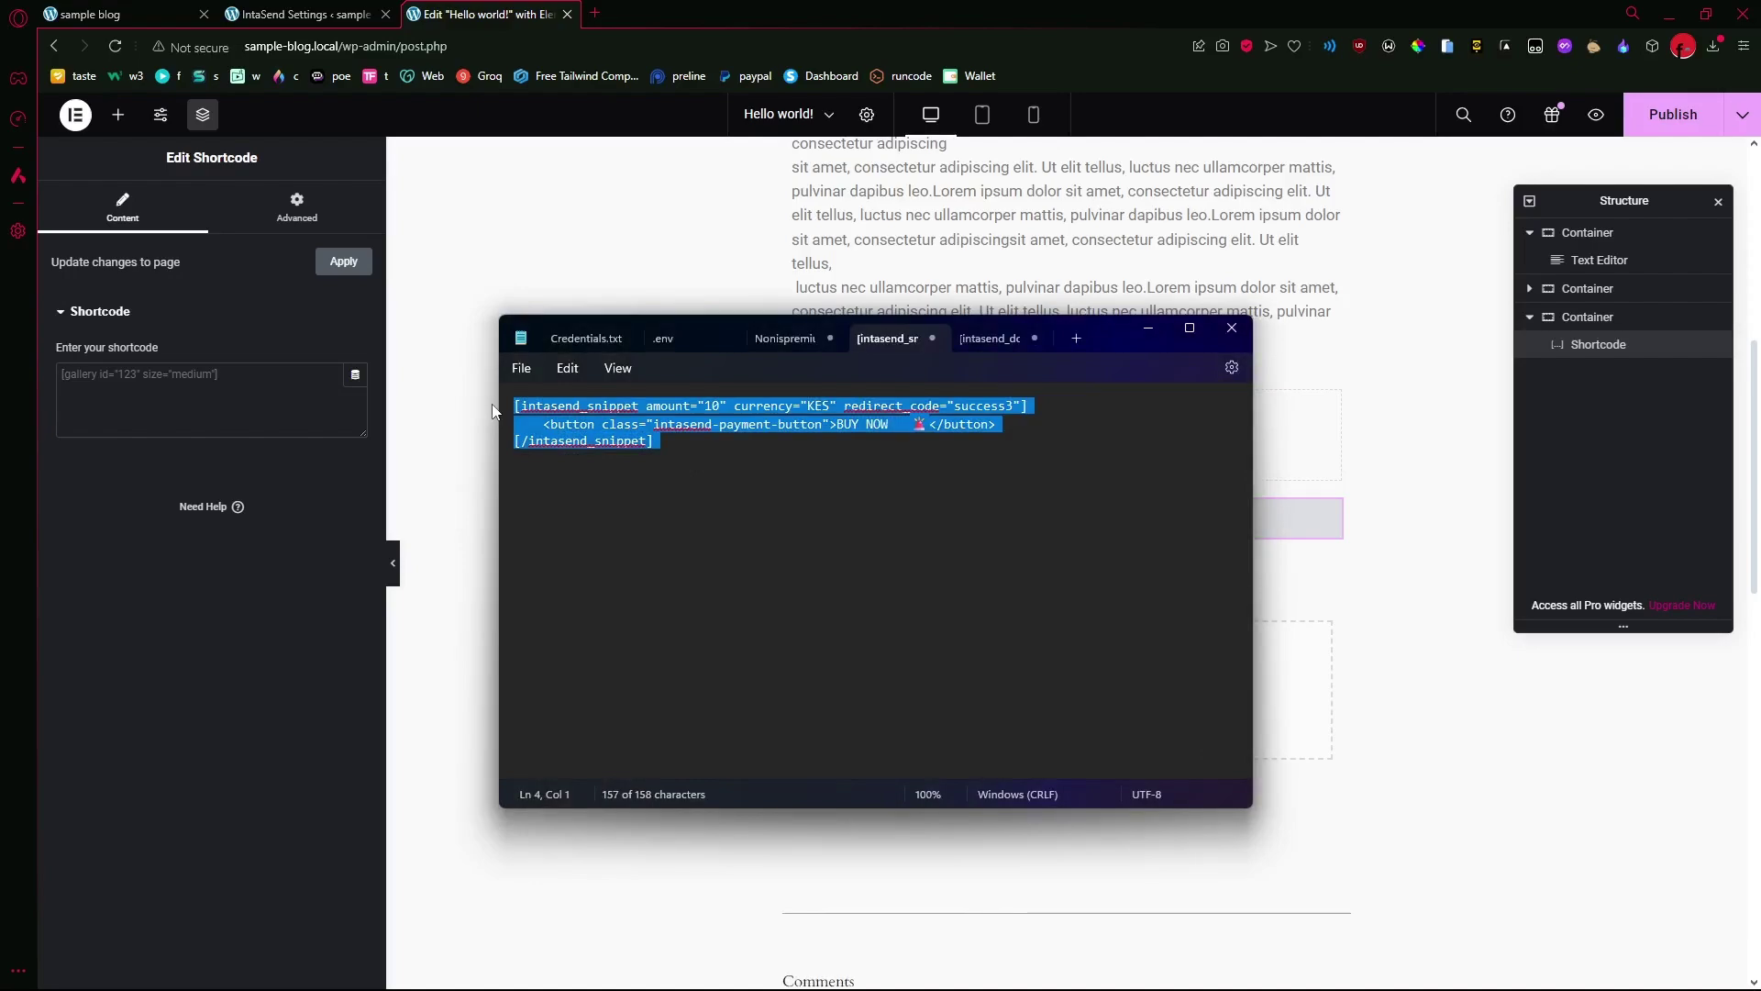
{"action": "left_click", "coordinate": [227, 399]}
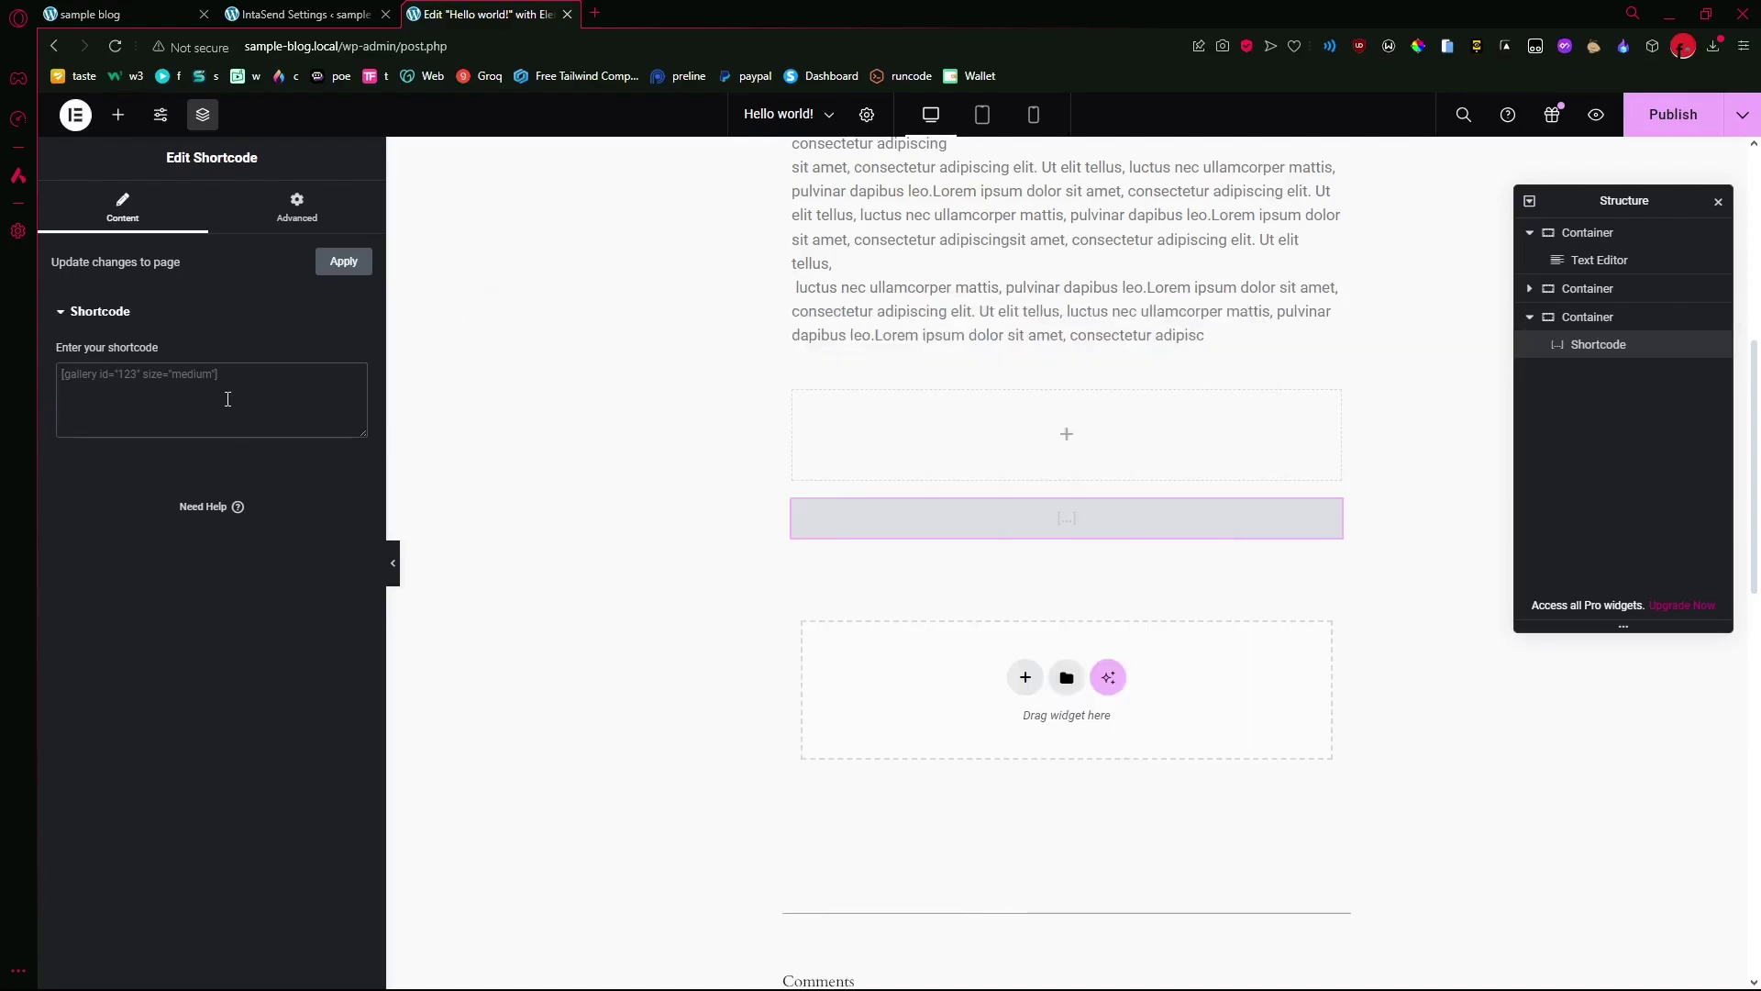
{"action": "type", "text": "[intasend_snippet amount=\"10\" currency=\"KES\" redirect_code=\"success3\"]     <button class=\"intasend-payment-button\">BUY NOW 🚨 </button> [/intasend_snippet]"}
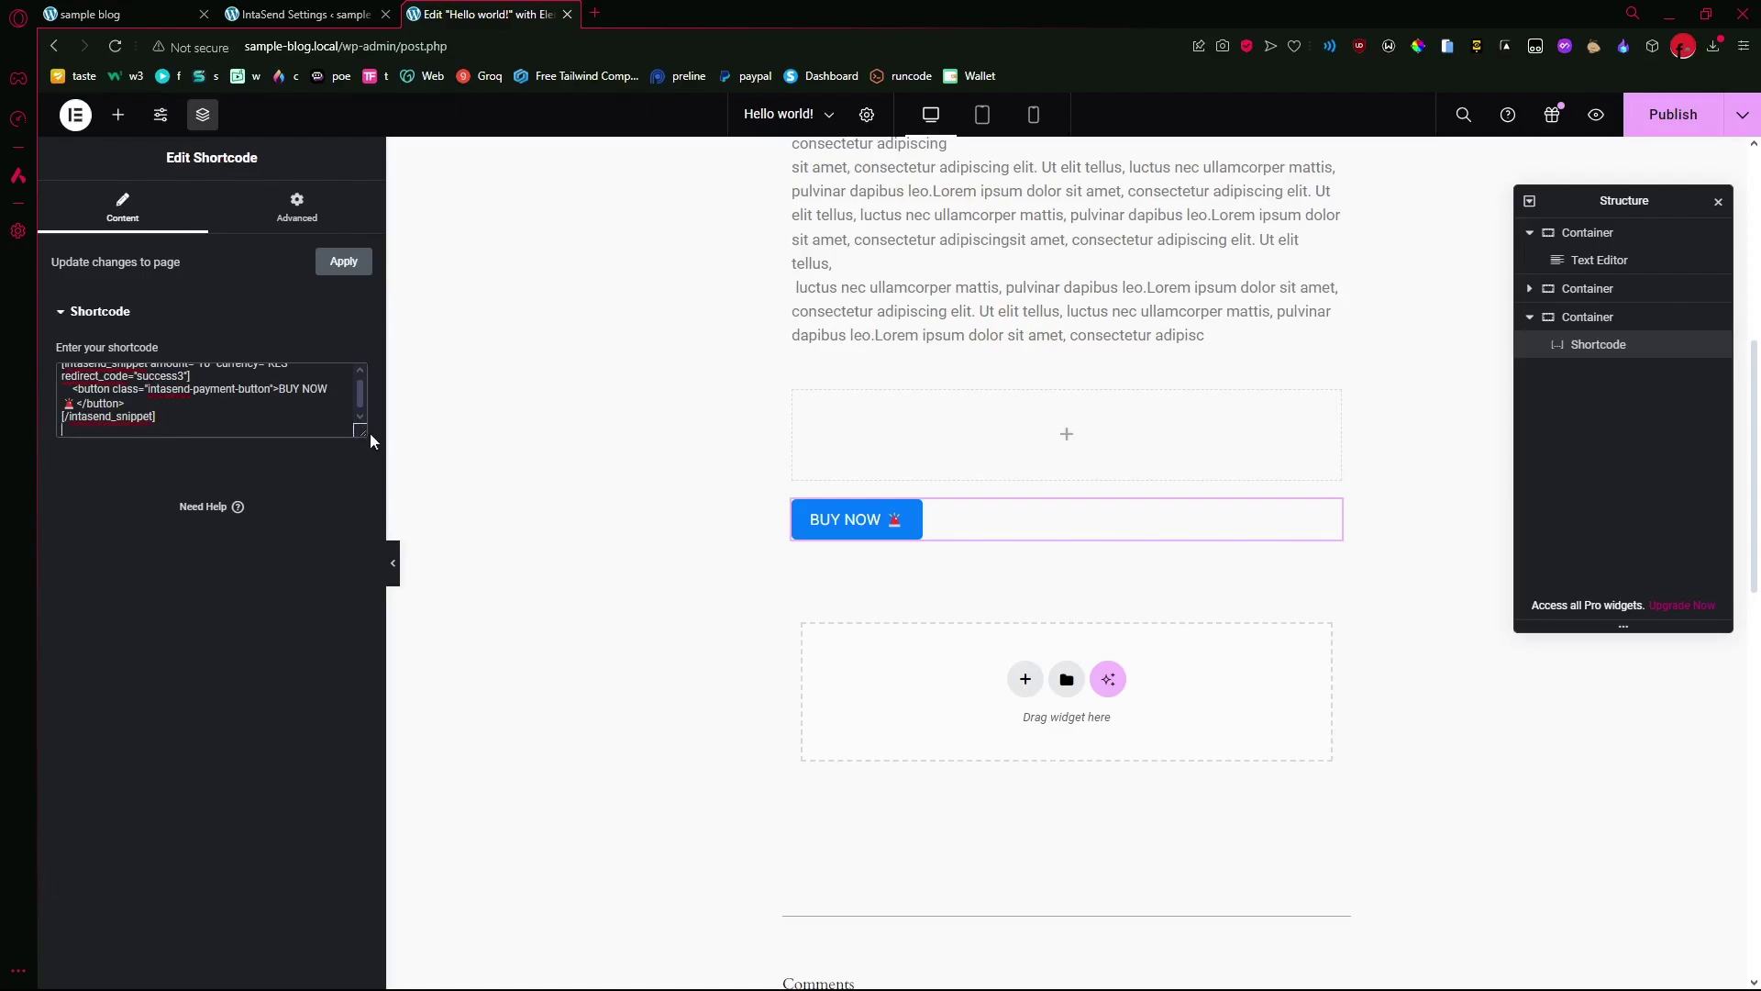
- Replace 'NOW' and the emoji in the shortcode's button label with 'EBOOK HERE'
{"action": "left_click_drag", "start_coordinate": [363, 431], "coordinate": [595, 537]}
{"action": "double_click", "coordinate": [181, 376]}
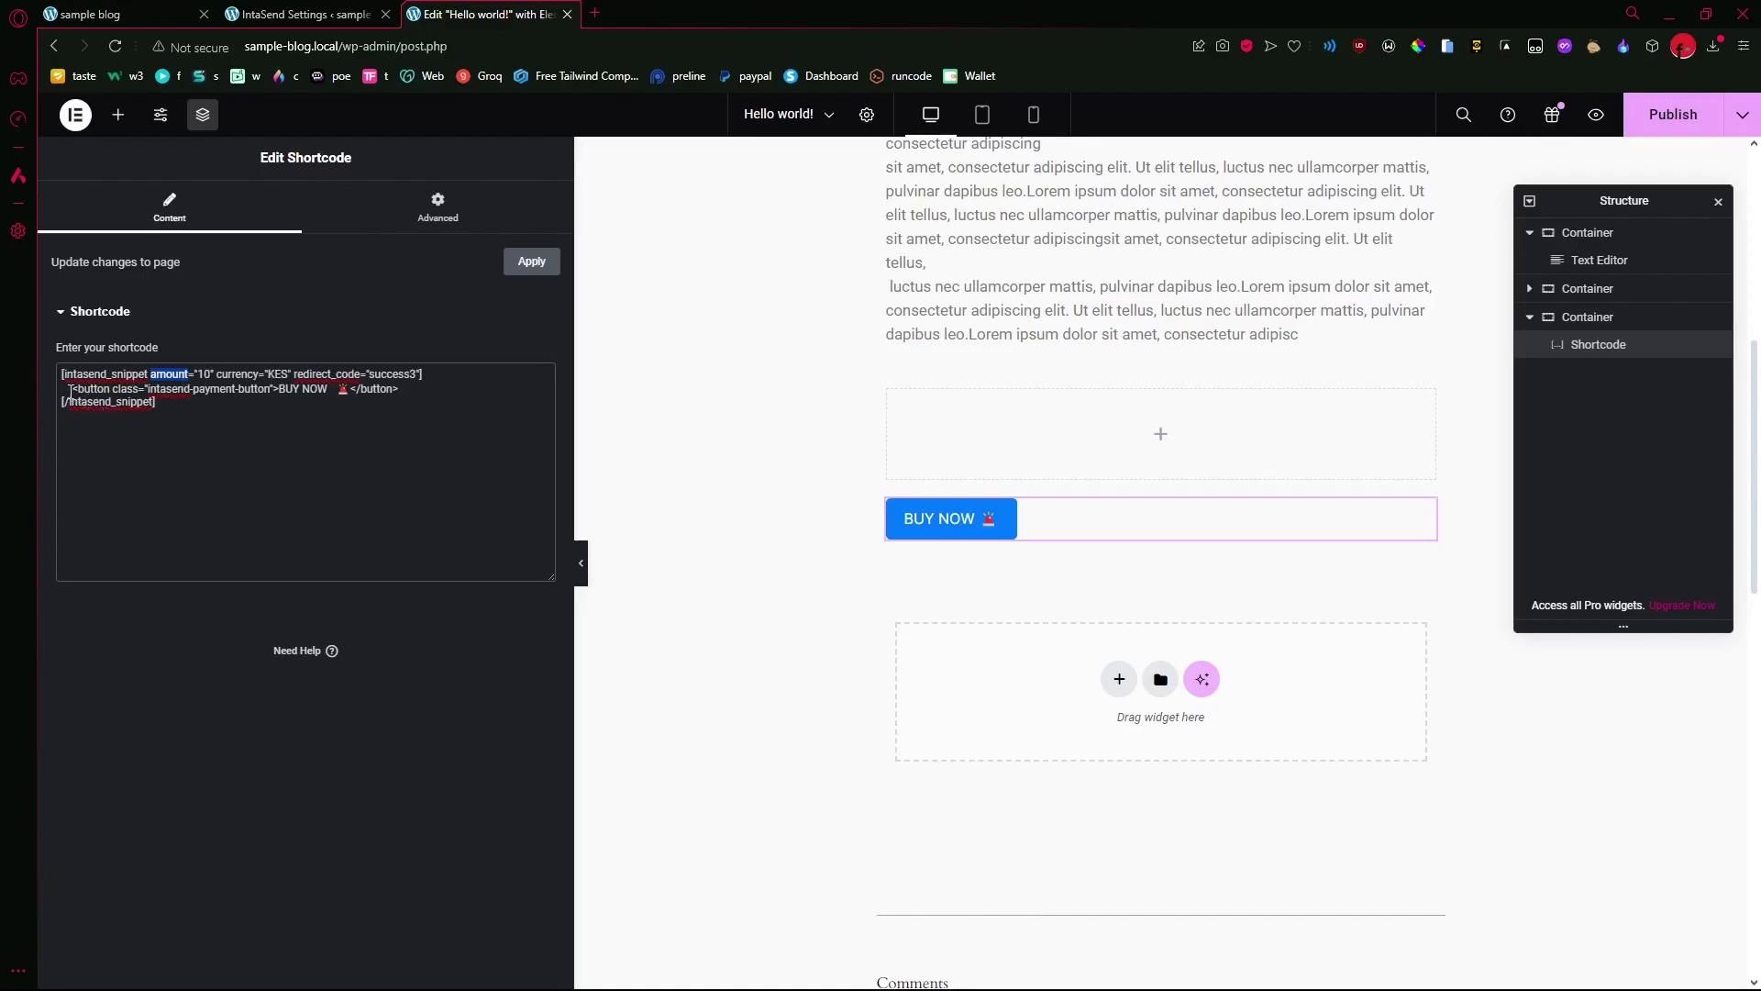
{"action": "left_click_drag", "start_coordinate": [70, 392], "coordinate": [371, 396]}
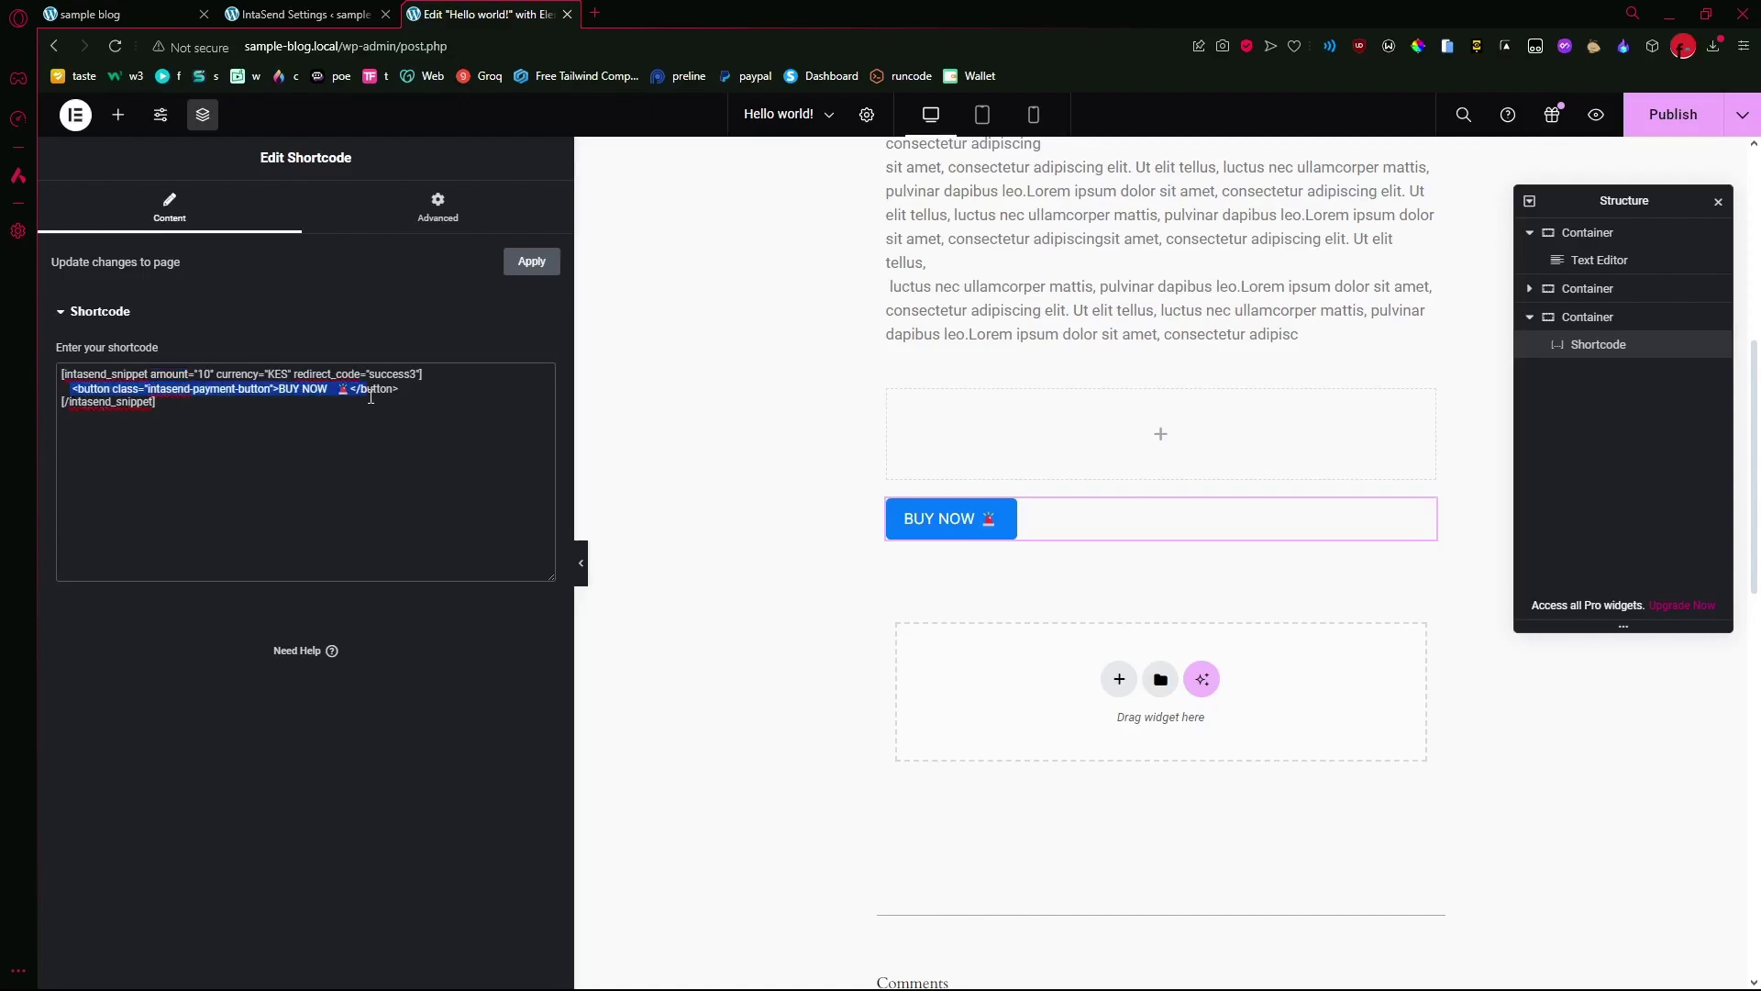
{"action": "left_click", "coordinate": [331, 420]}
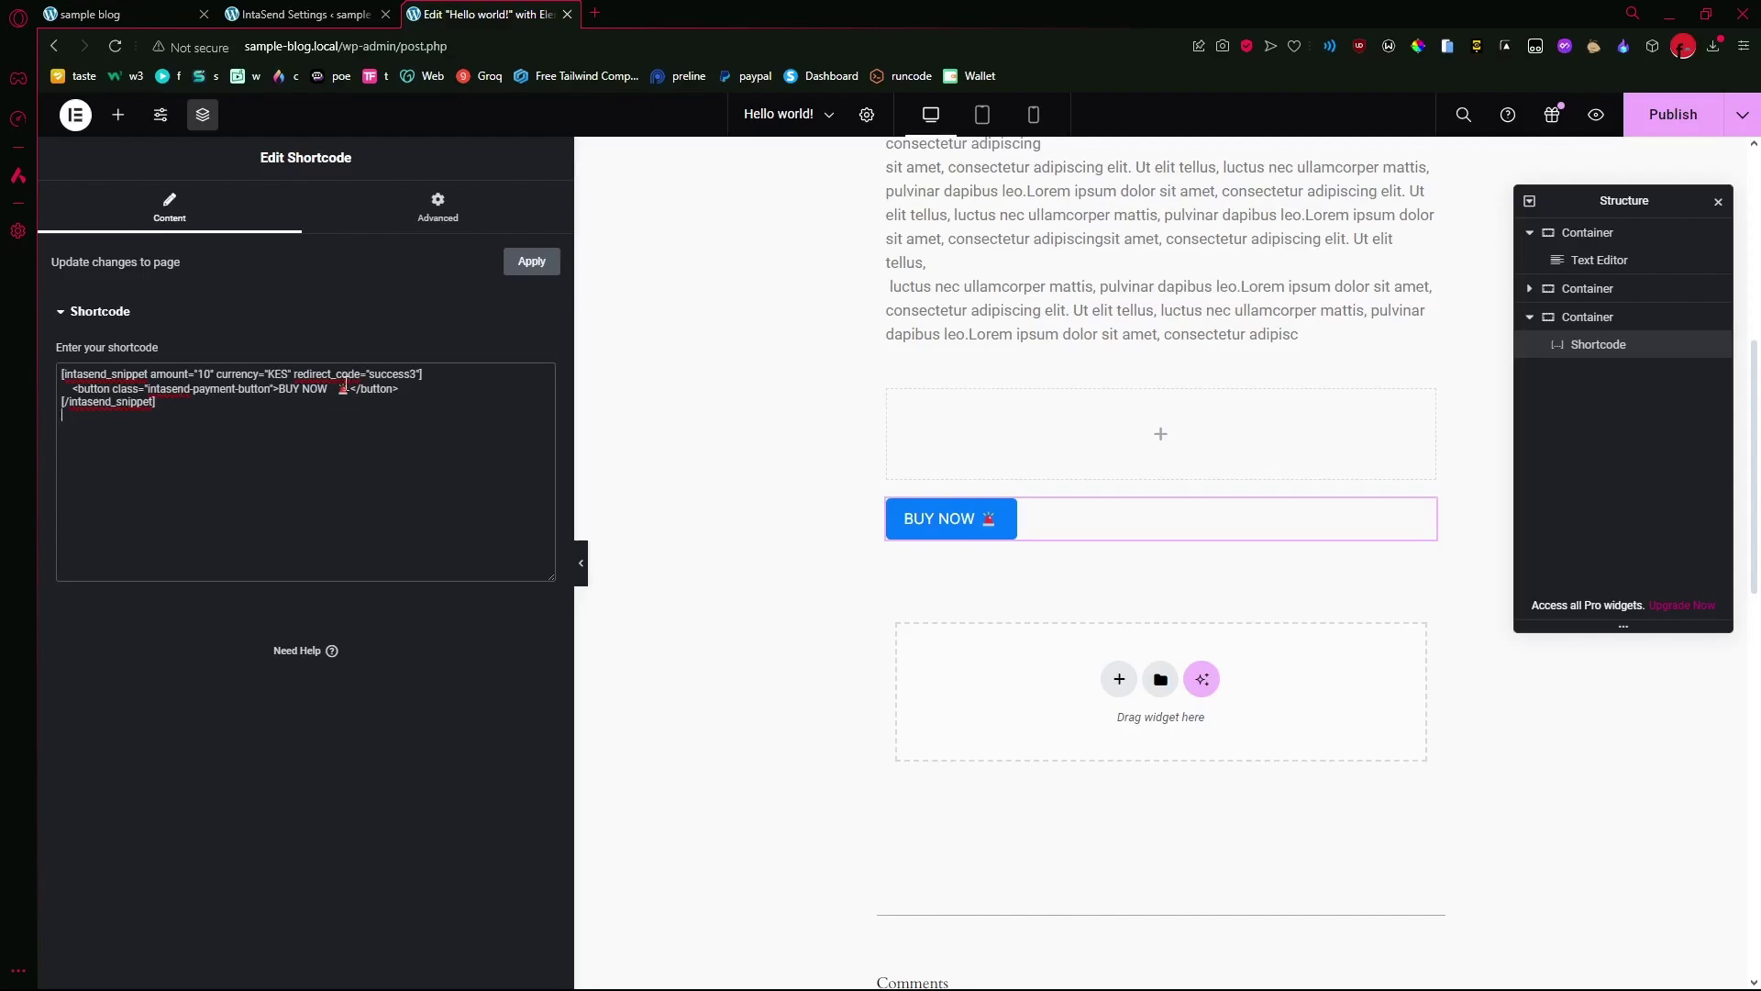
{"action": "key", "text": "BackSpace"}
{"action": "key", "text": "BackSpace"}
{"action": "key", "text": "BackSpace"}
{"action": "key", "text": "BackSpace"}
{"action": "key", "text": "BackSpace"}
{"action": "key", "text": "BackSpace"}
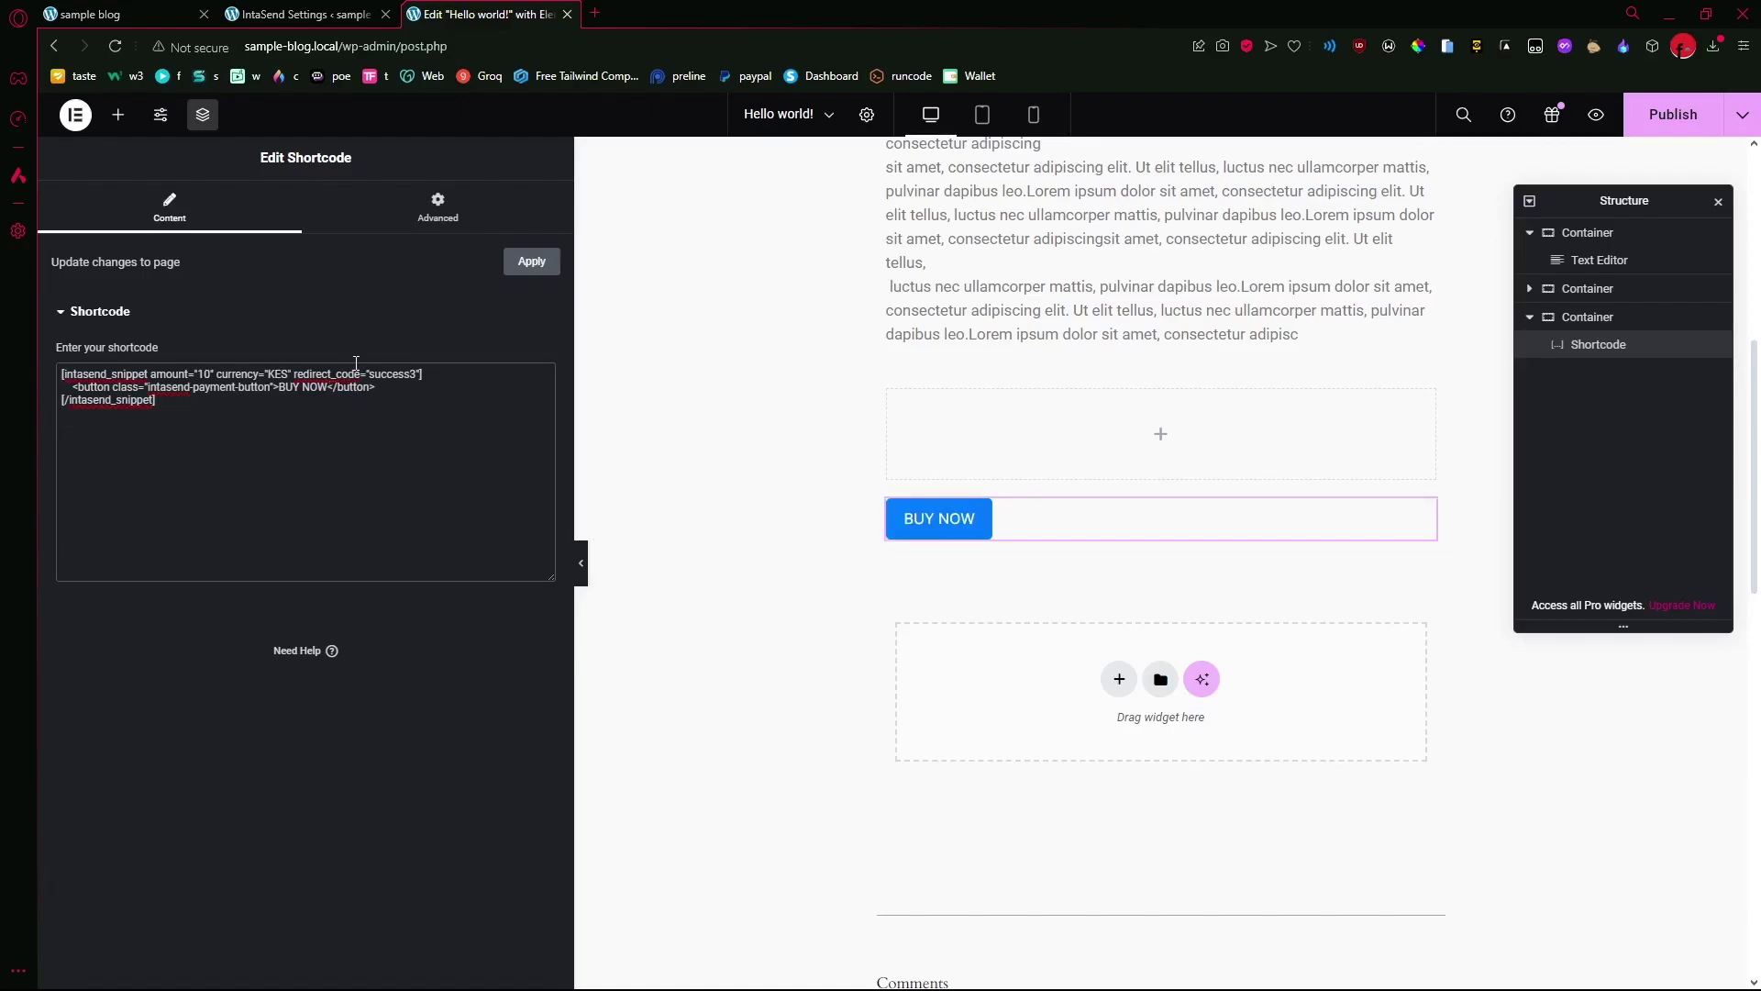
{"action": "type", "text": "EBOO"}
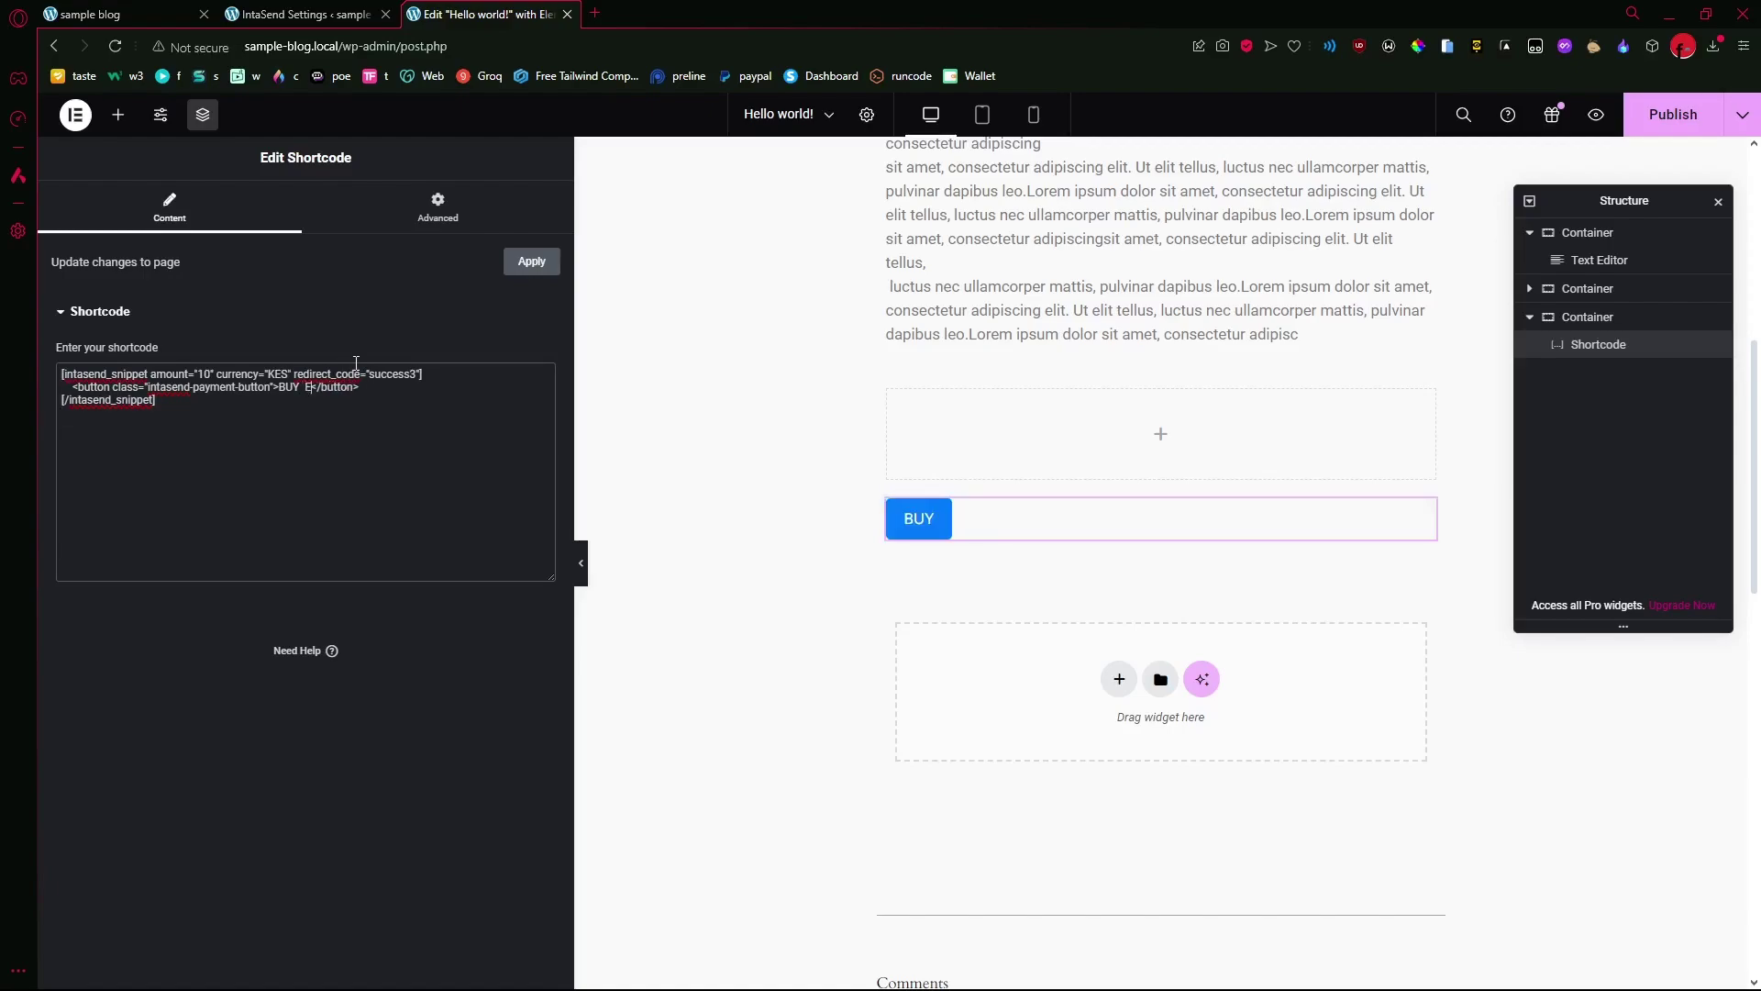
{"action": "type", "text": "K"}
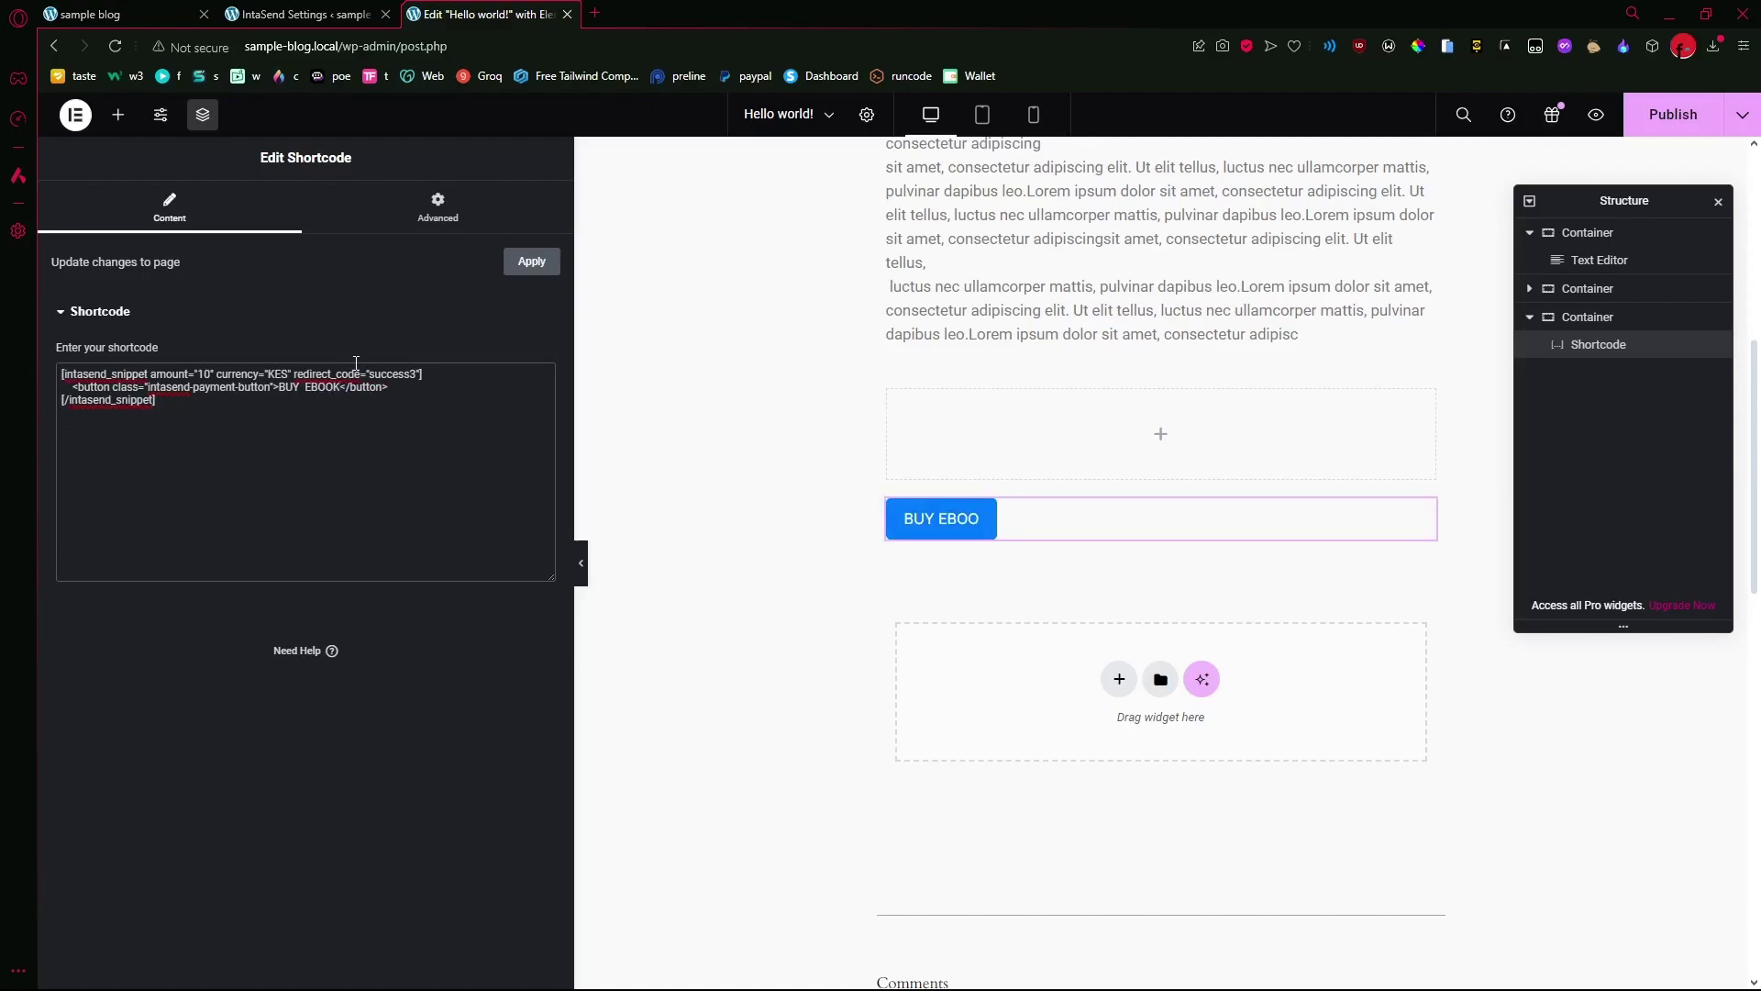
{"action": "type", "text": " HERE"}
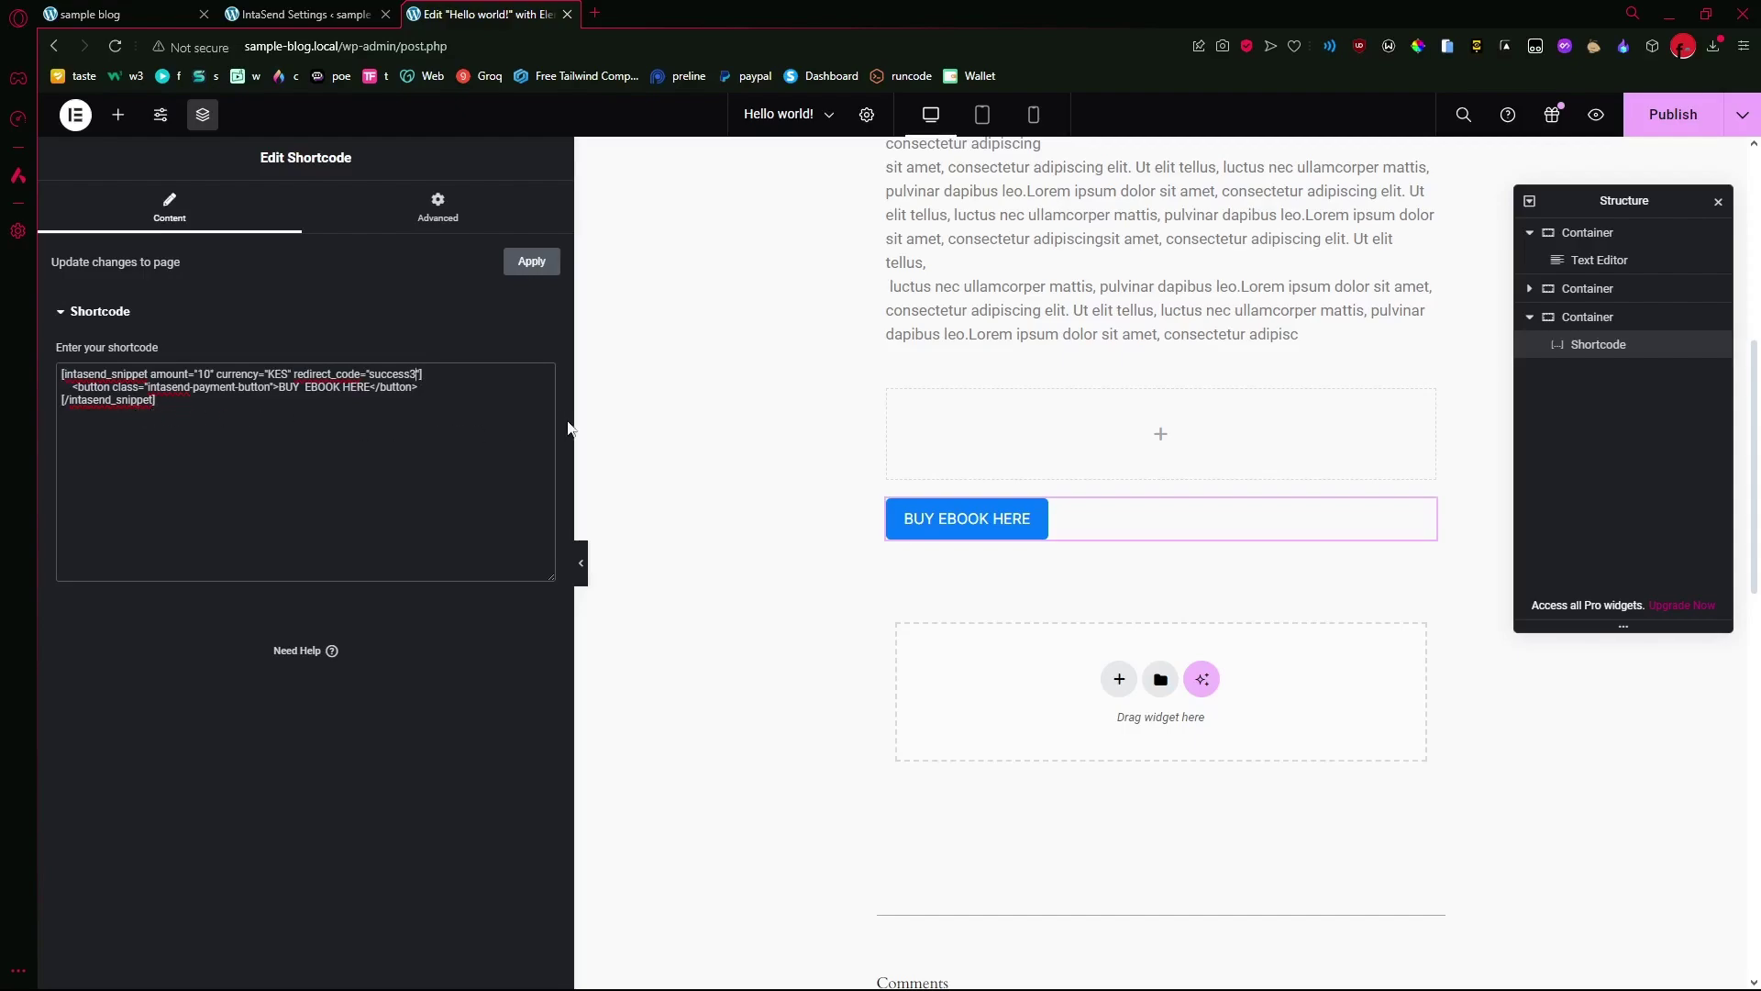
- Go back to IntaSend Settings and confirm the environment stays on Test
{"action": "left_click", "coordinate": [303, 14]}
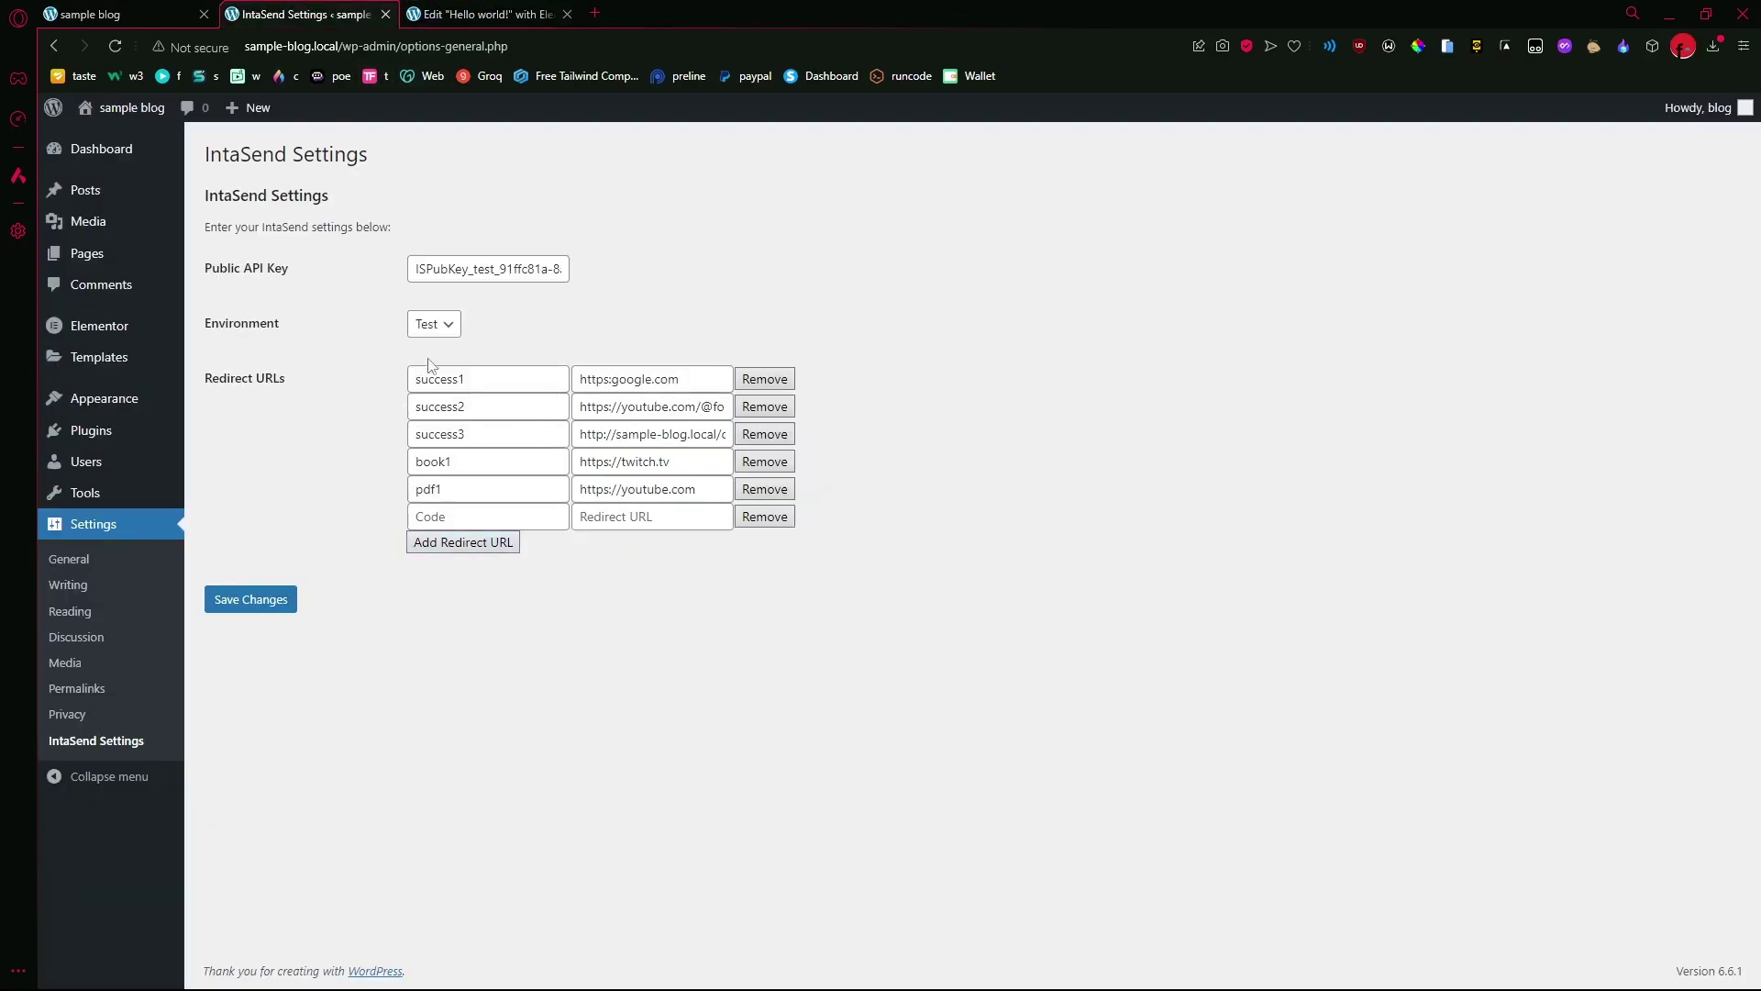
{"action": "left_click", "coordinate": [435, 327]}
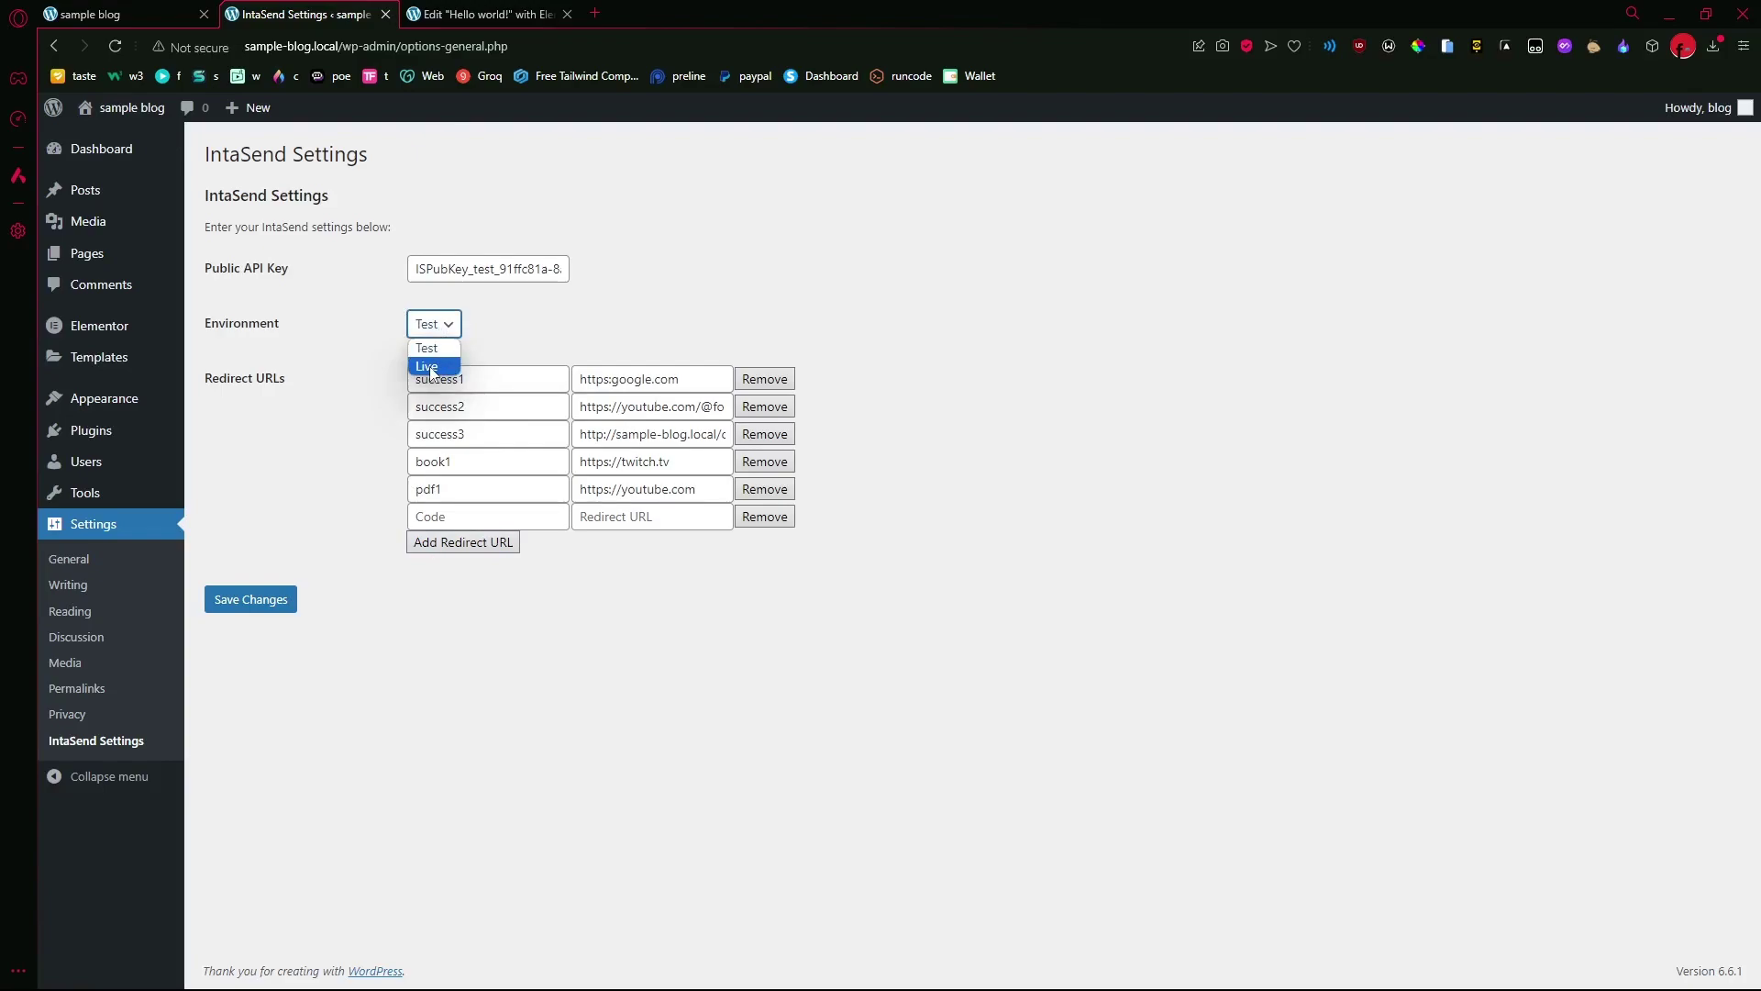
{"action": "left_click", "coordinate": [521, 334]}
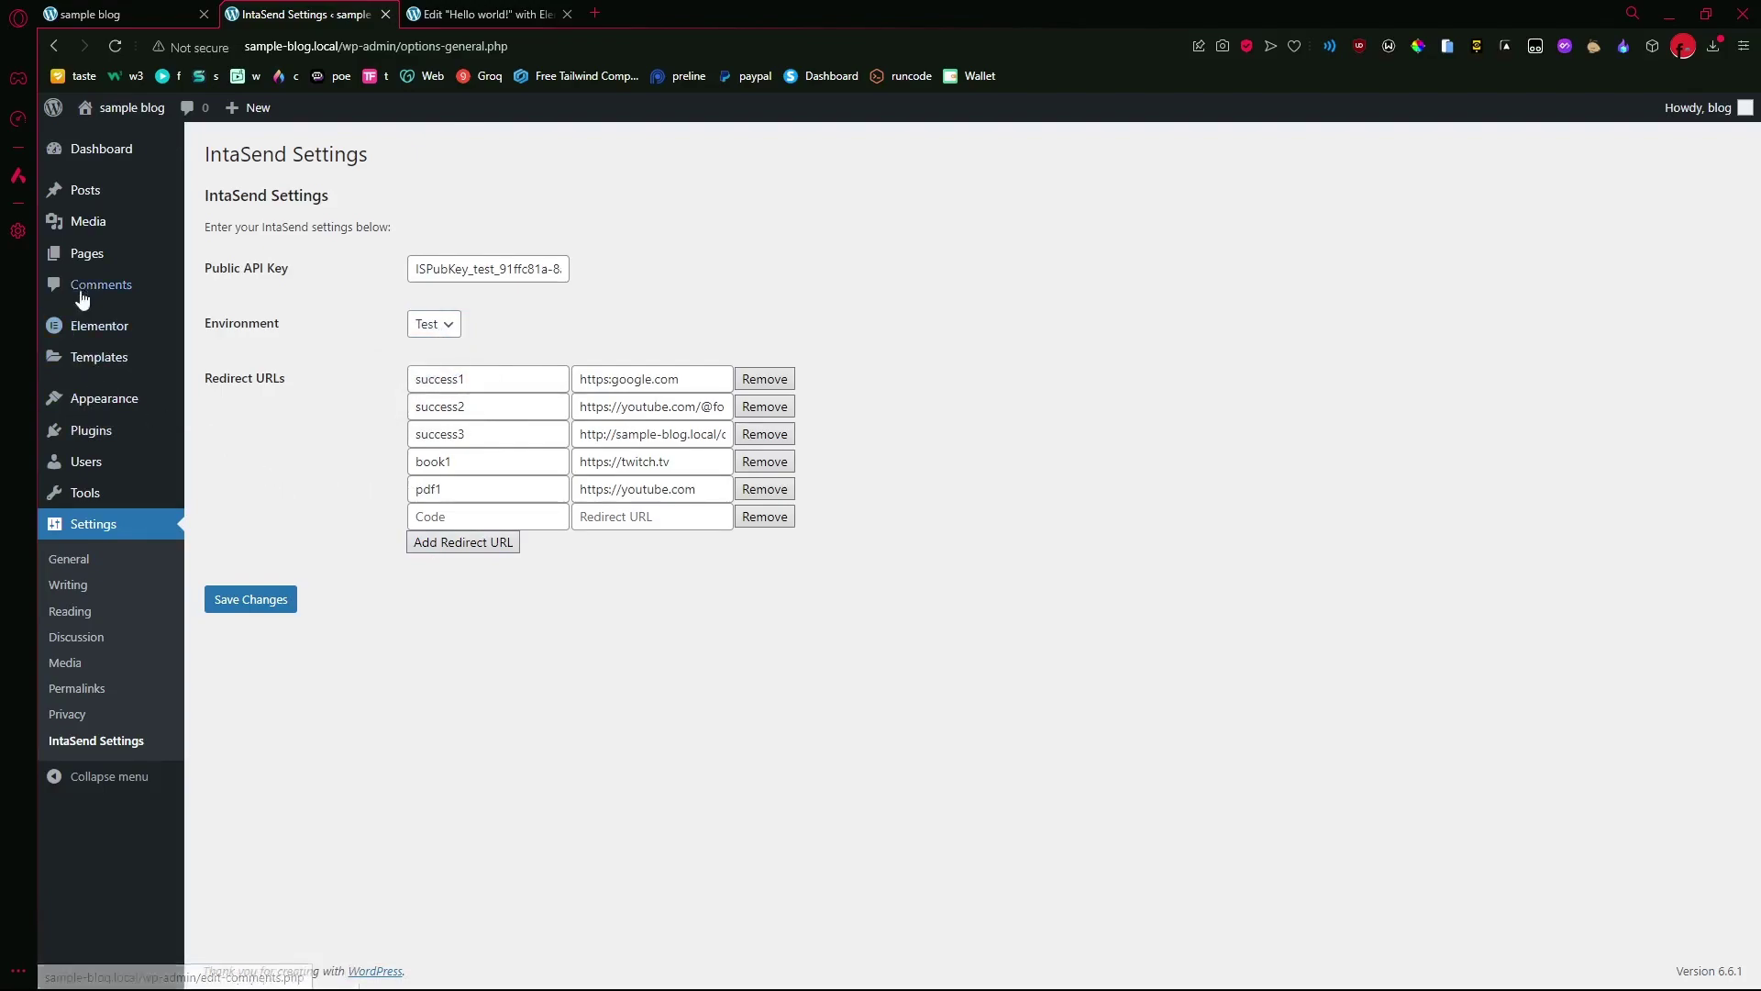
- Create a new post, Elementor #112, and open it in Elementor
{"action": "mouse_move", "coordinate": [86, 200]}
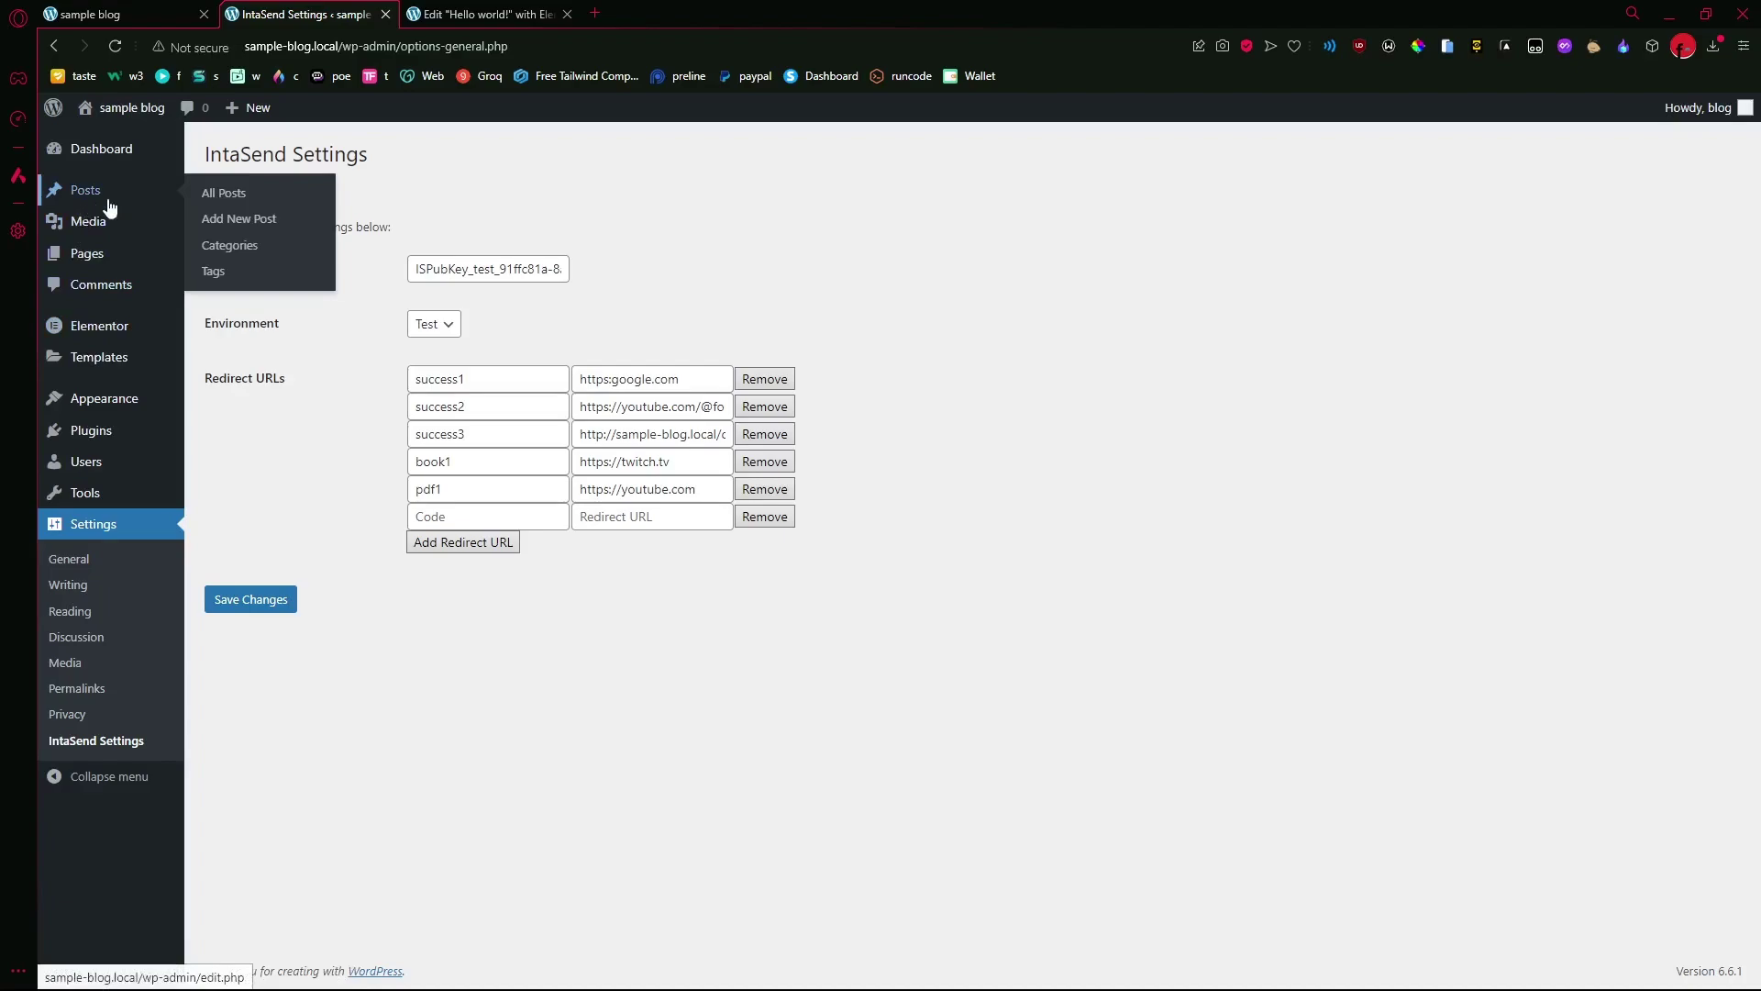
{"action": "left_click", "coordinate": [237, 220]}
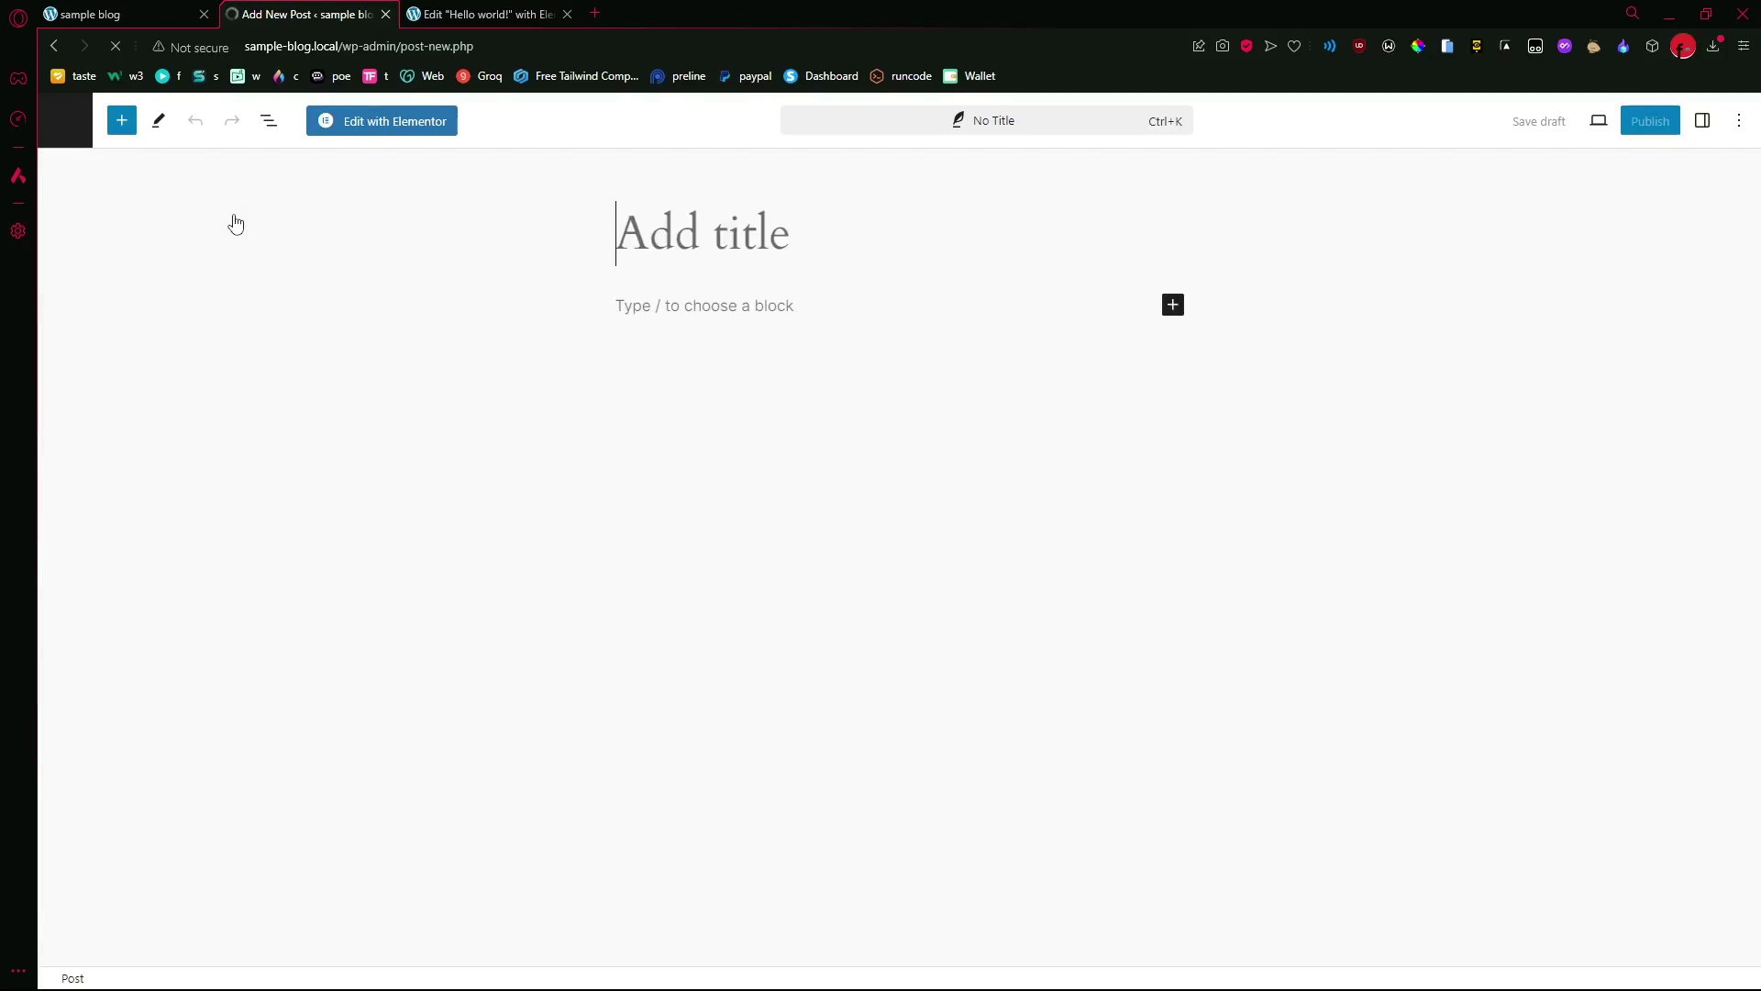
{"action": "left_click", "coordinate": [352, 127]}
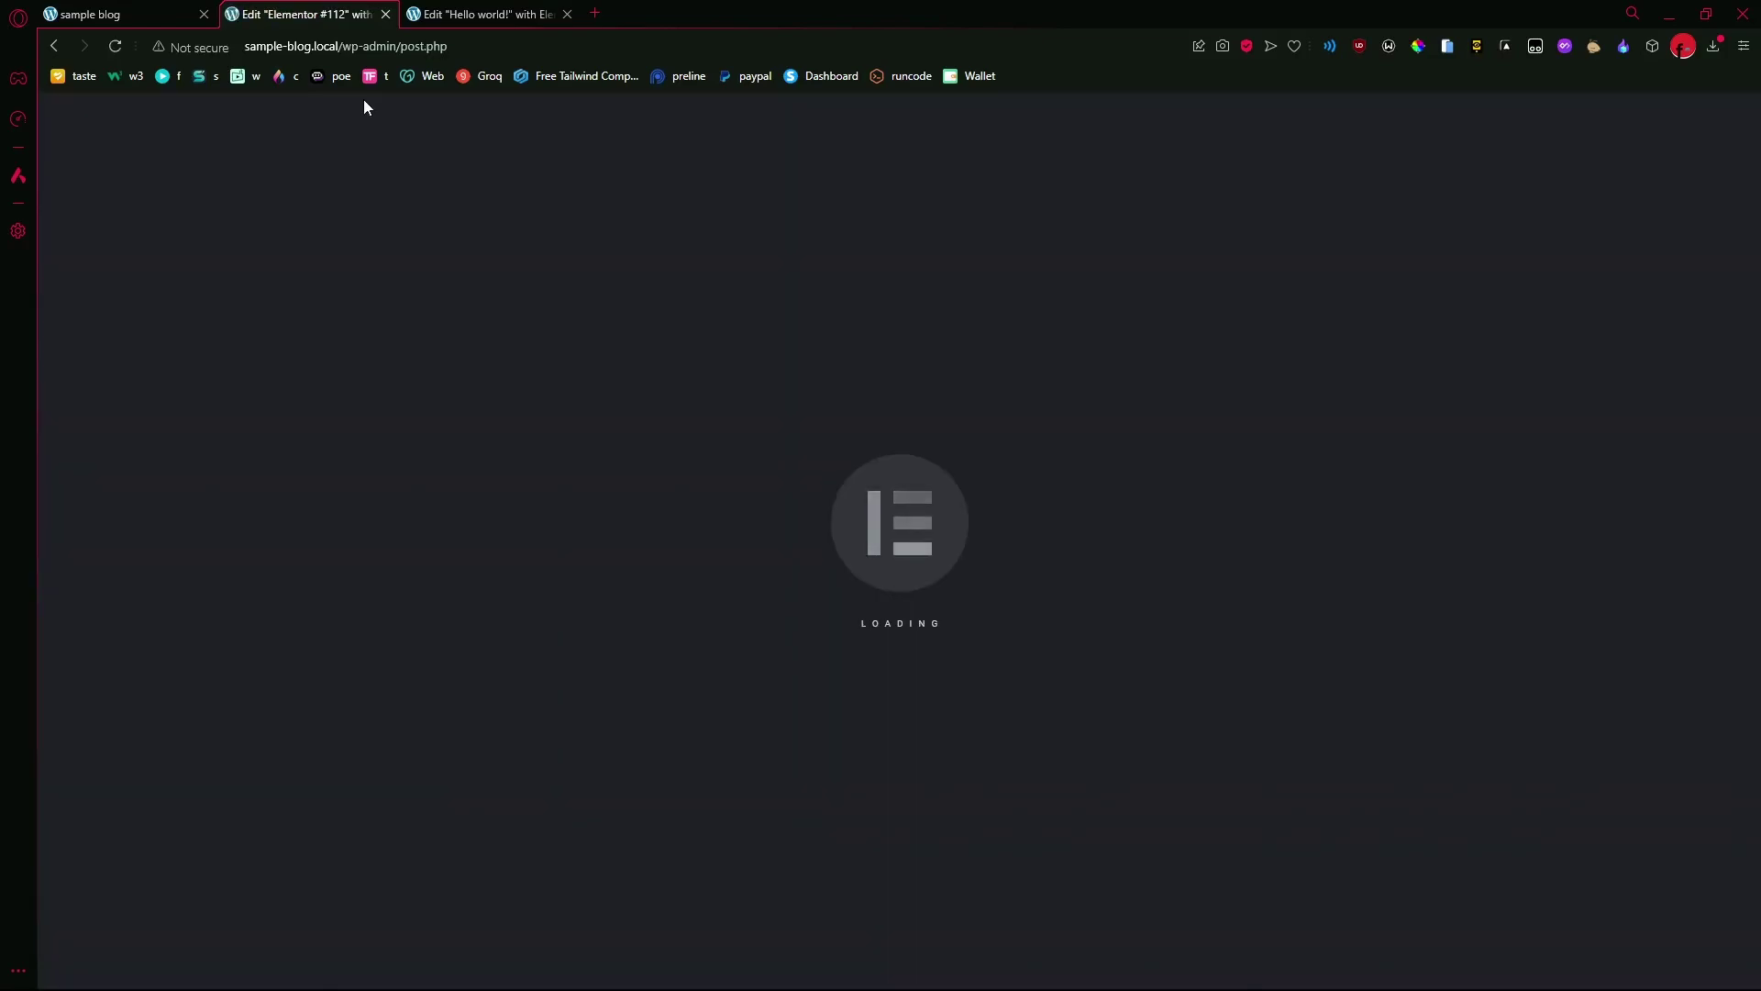
- Delete the empty container above the BUY EBOOK HERE button on the Hello world! post
{"action": "left_click", "coordinate": [486, 14]}
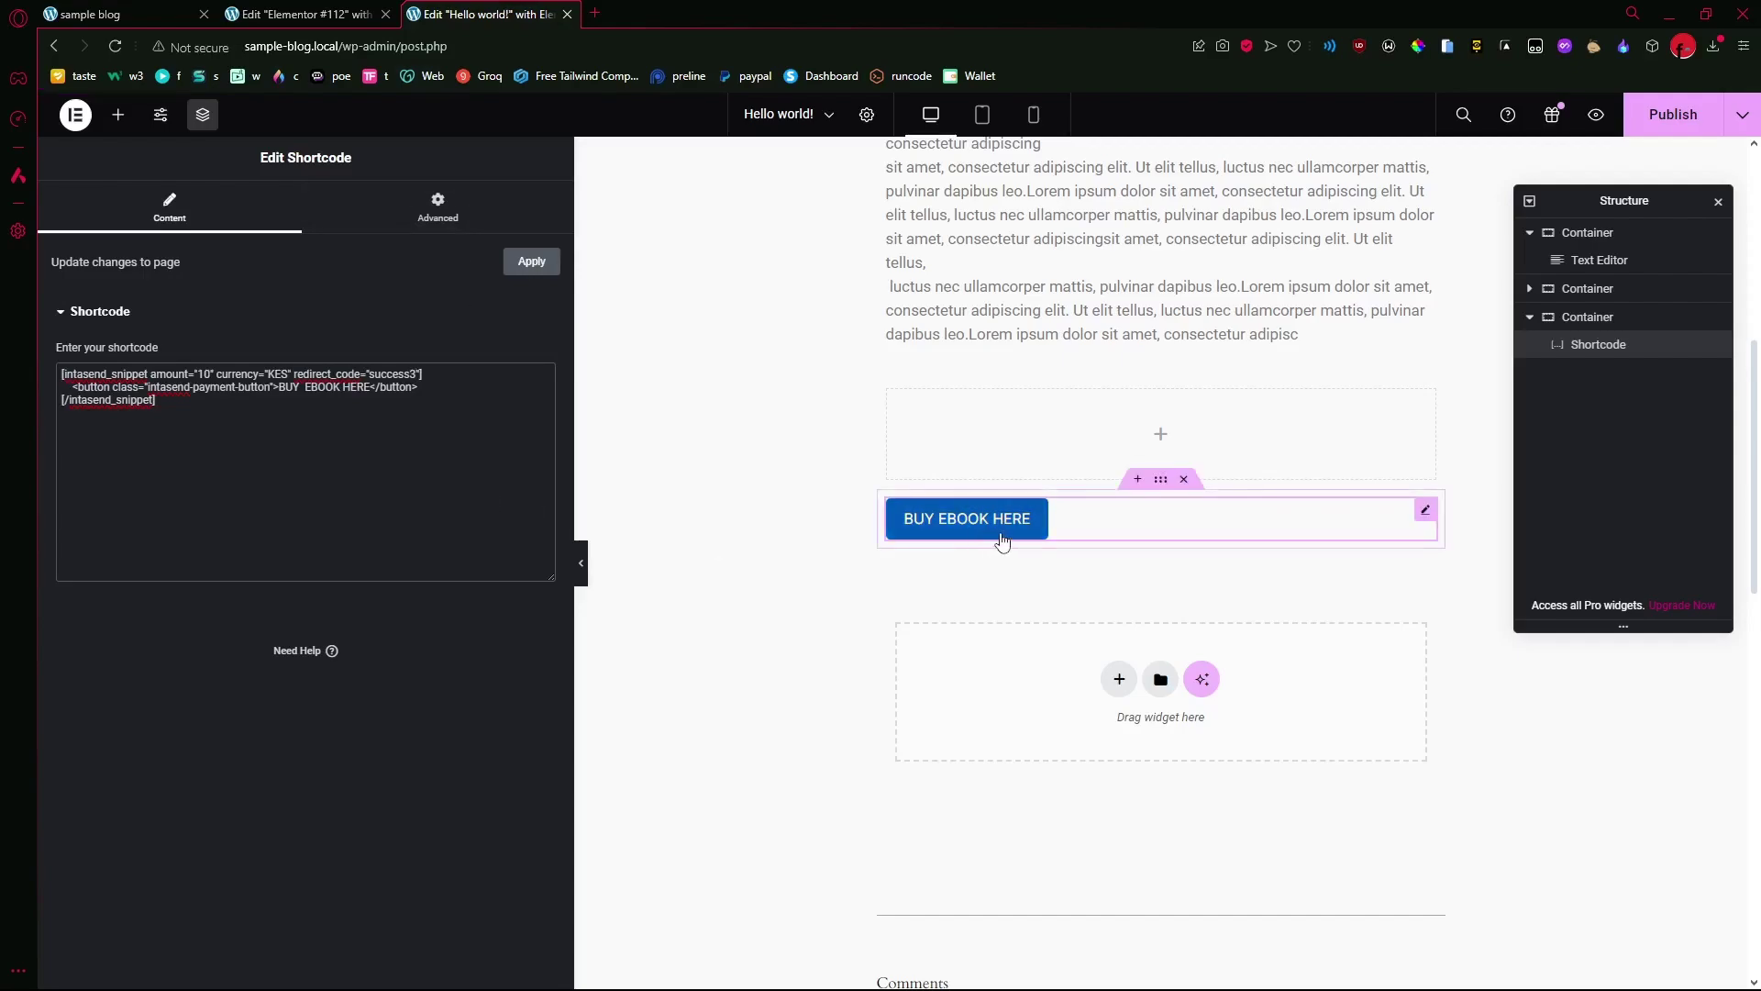
{"action": "scroll", "coordinate": [1027, 468], "scroll_direction": "up", "scroll_amount": 2}
{"action": "scroll", "coordinate": [1089, 375], "scroll_direction": "up", "scroll_amount": 3}
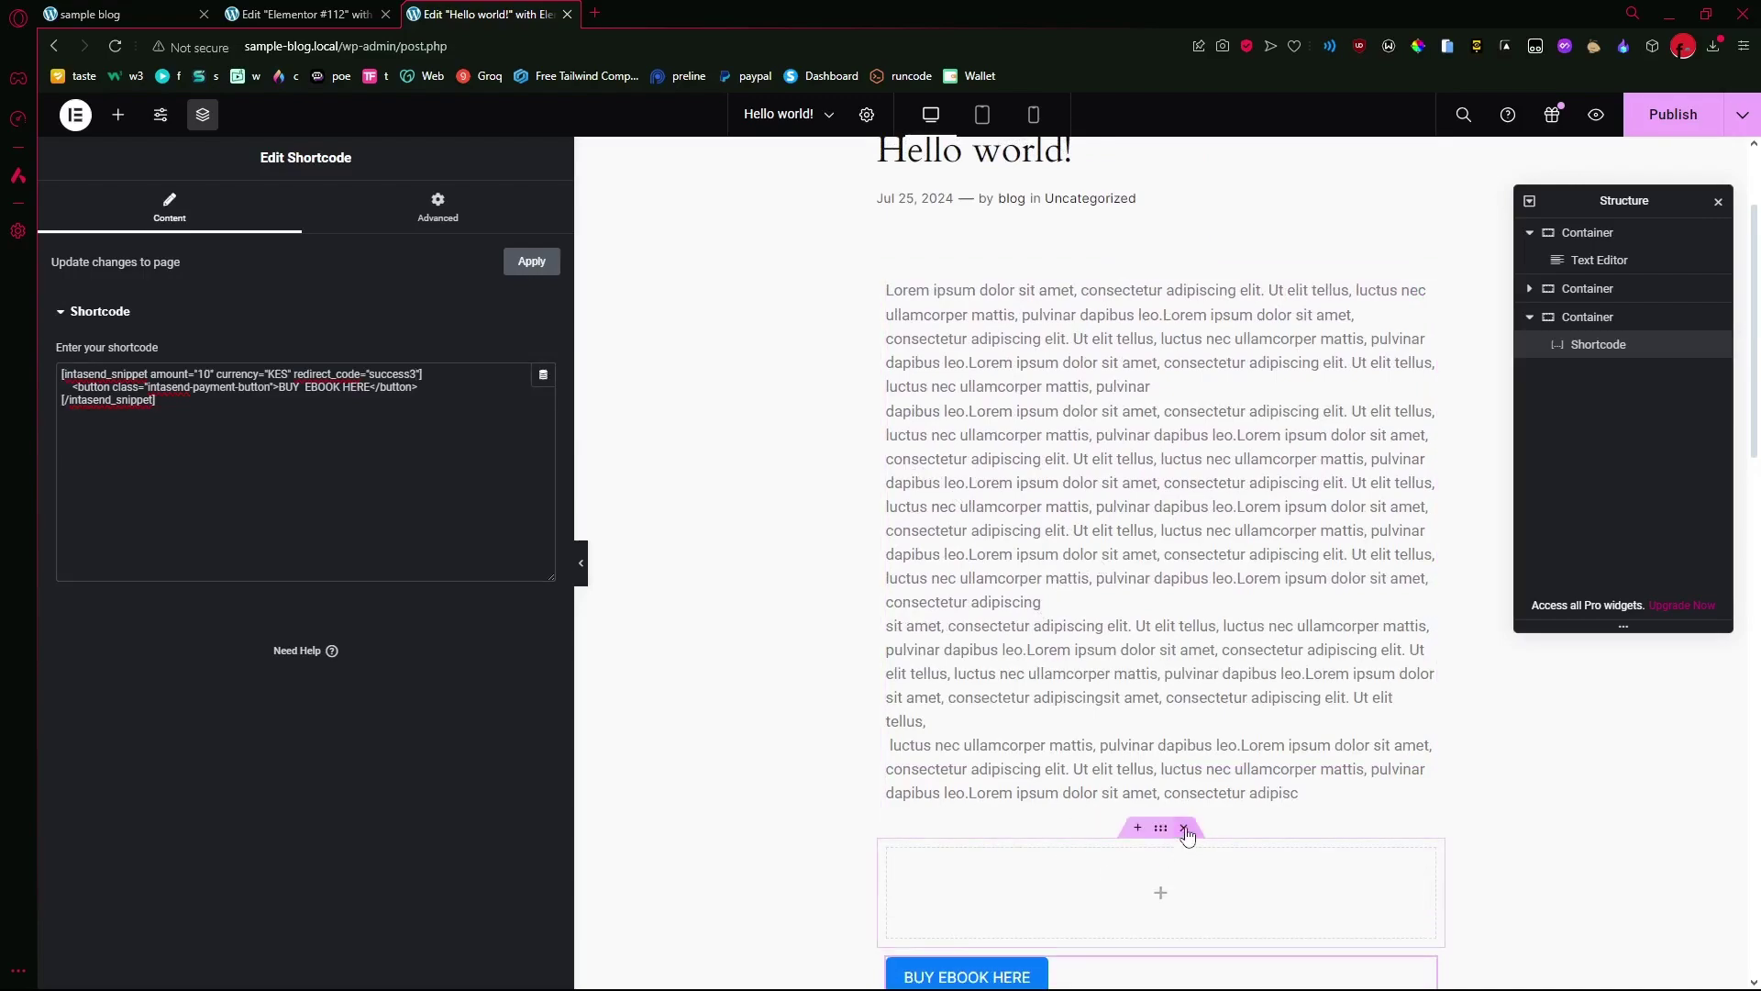
{"action": "left_click", "coordinate": [1183, 828]}
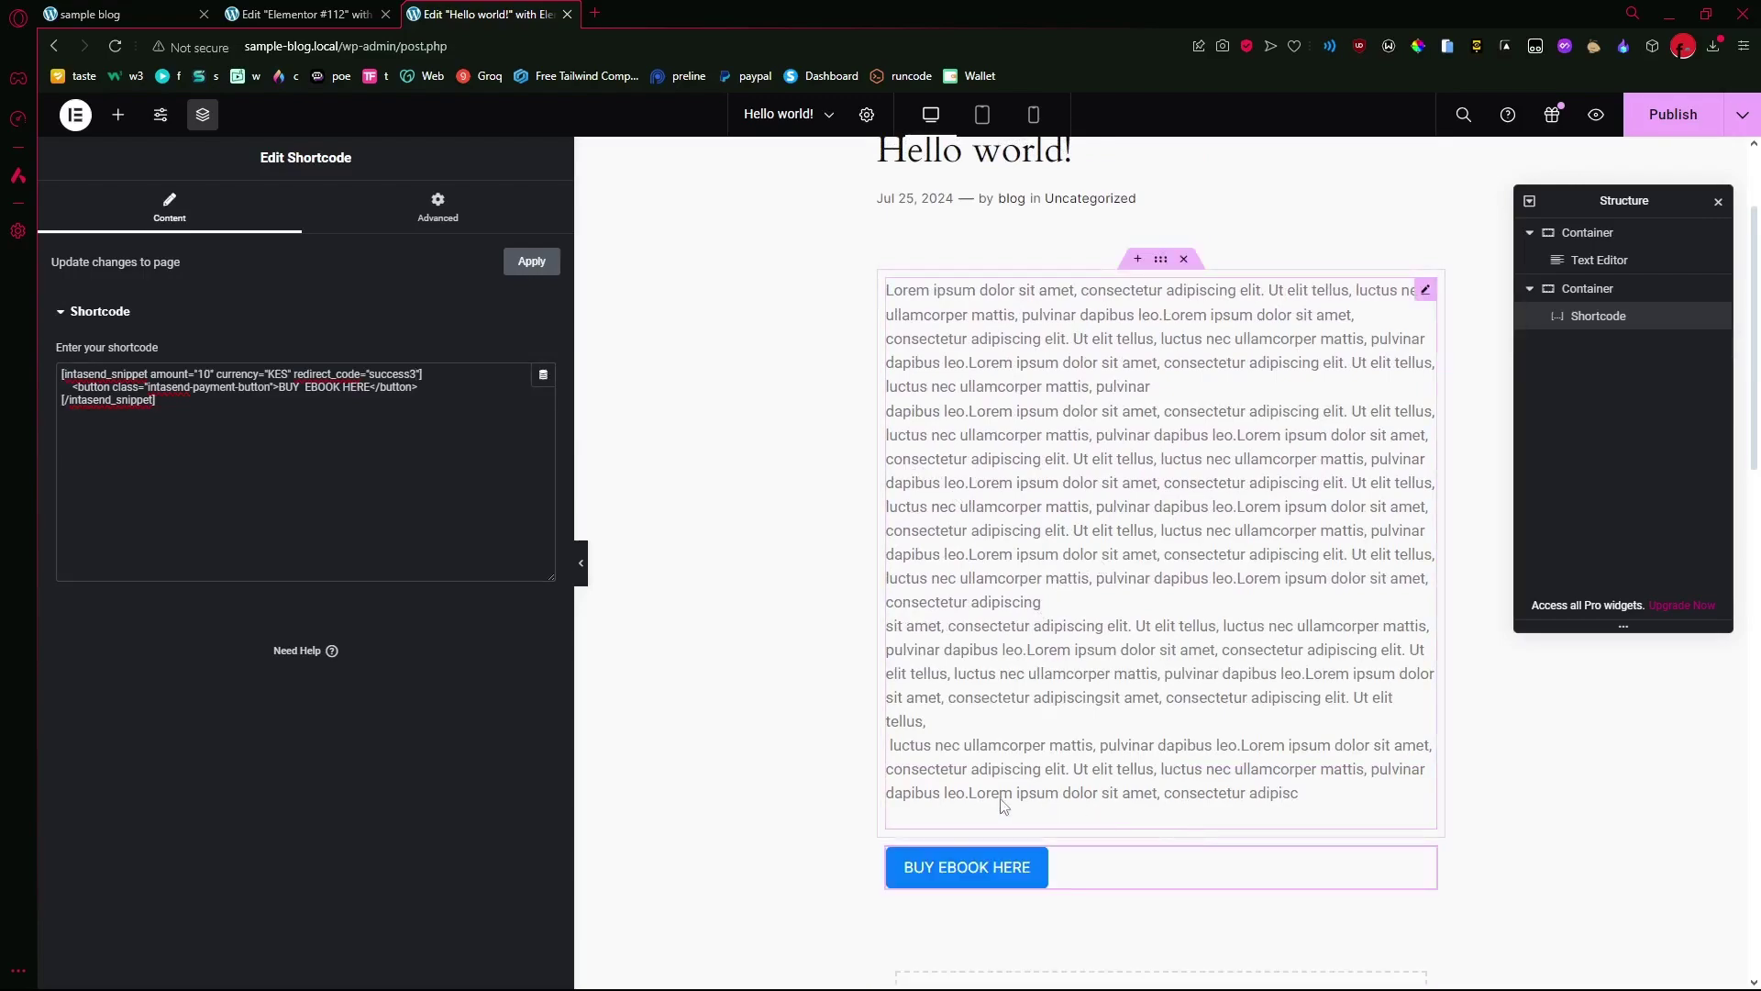
{"action": "left_click", "coordinate": [1076, 598]}
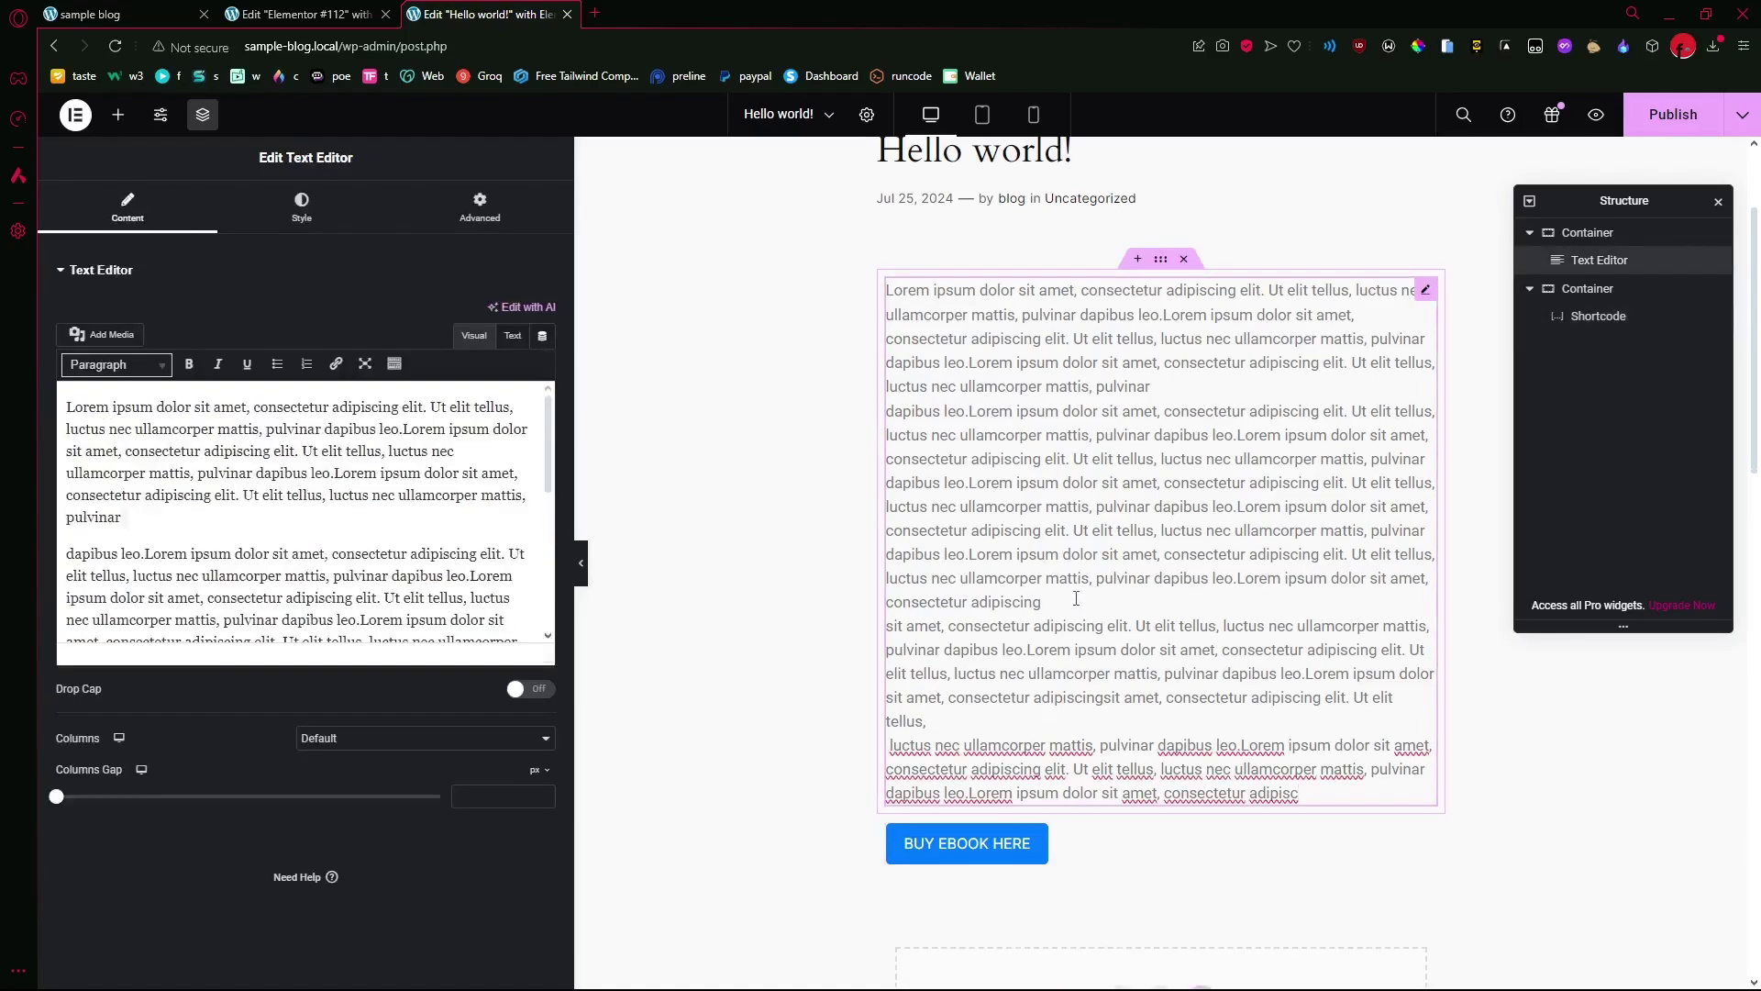
{"action": "left_click", "coordinate": [982, 848]}
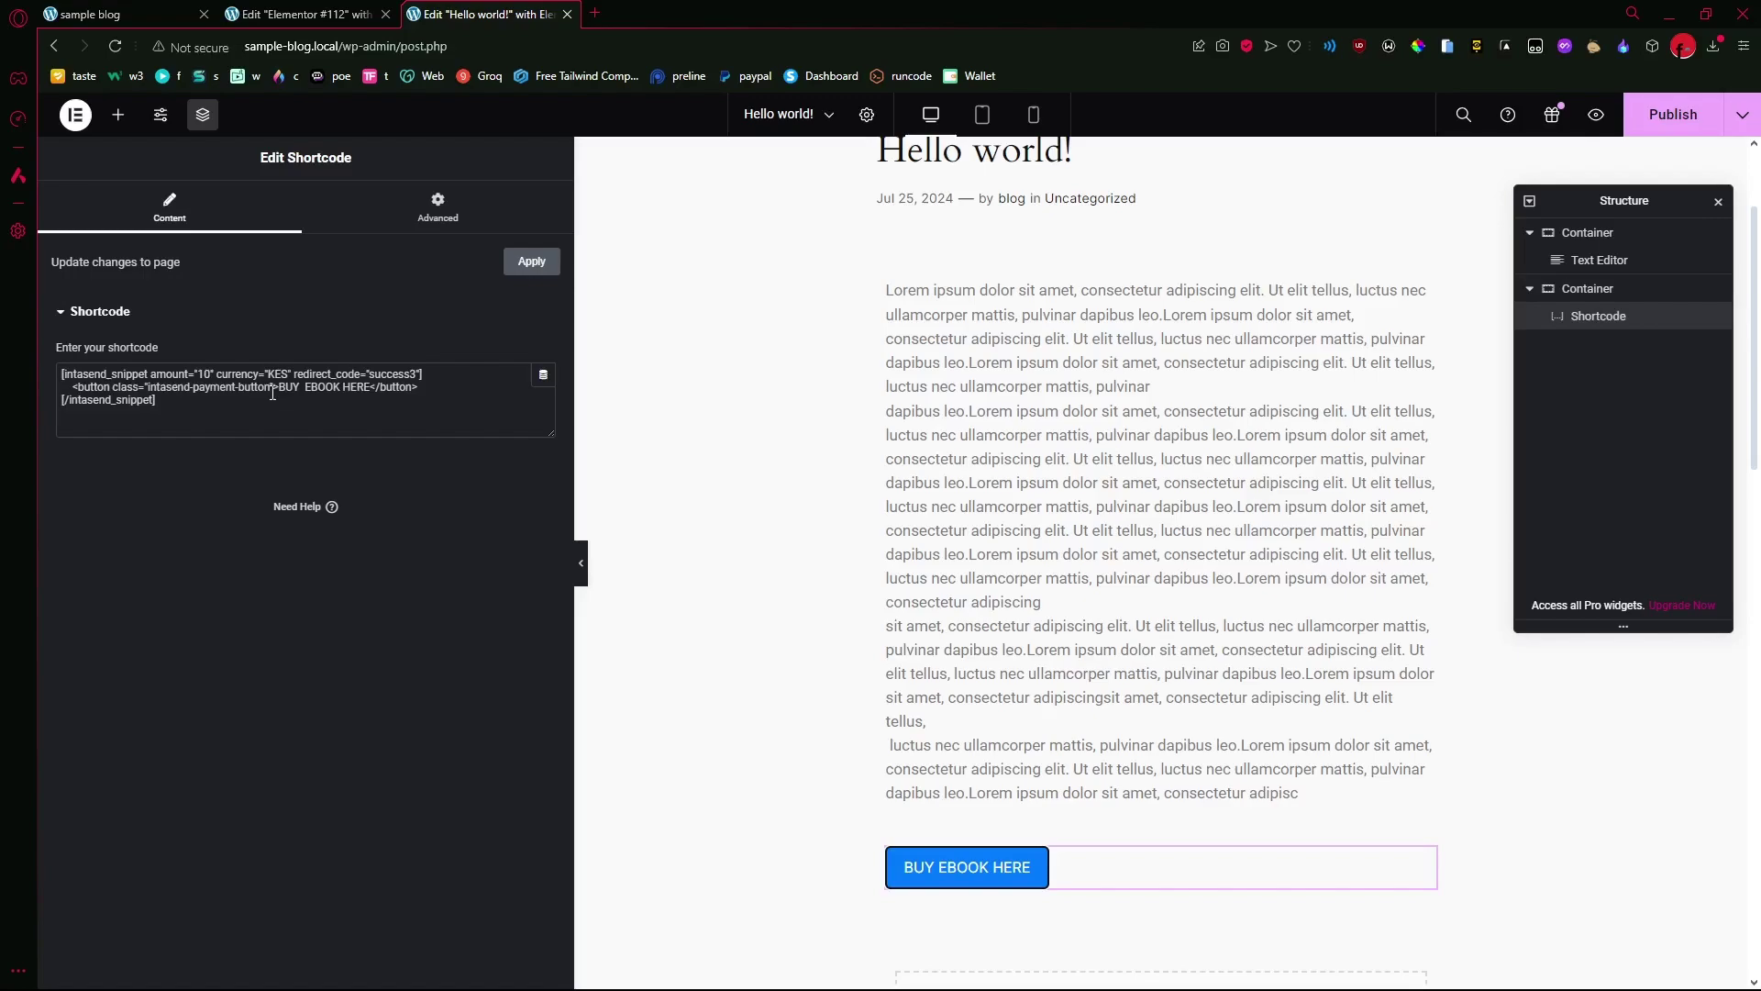
- Type the heading 'Thank you for your purchase grab ebook here' in Elementor #112
{"action": "left_click", "coordinate": [303, 13]}
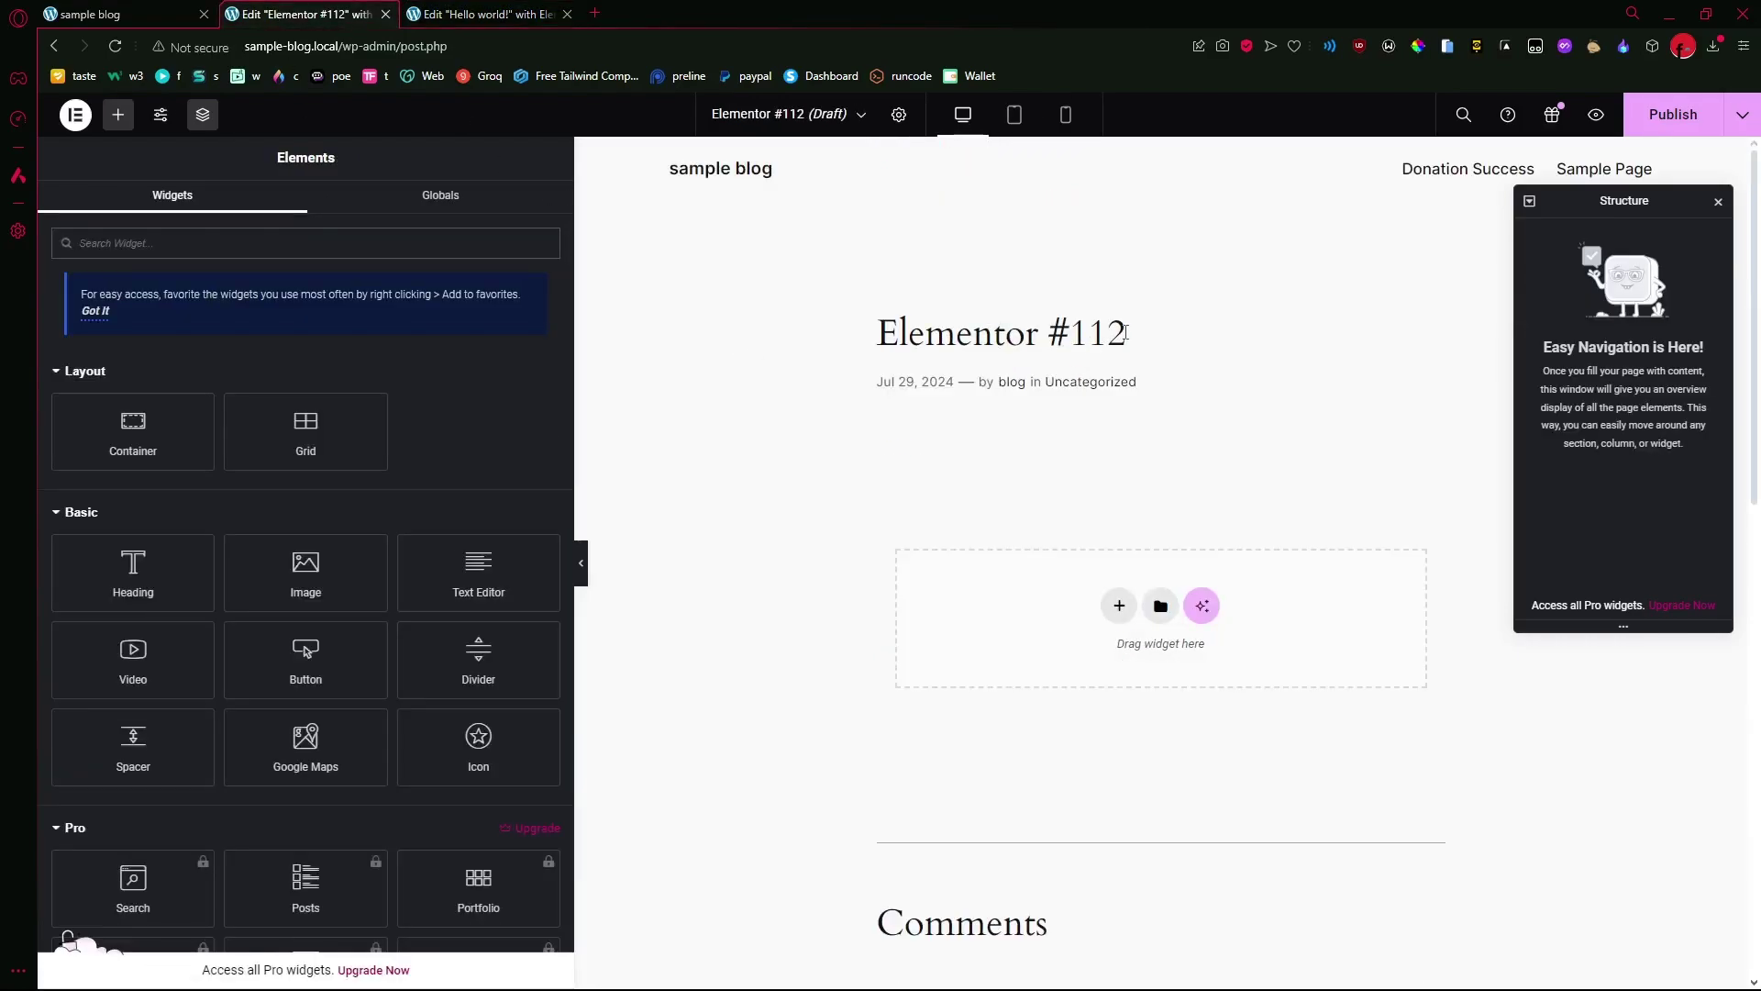
{"action": "type", "text": "Thank"}
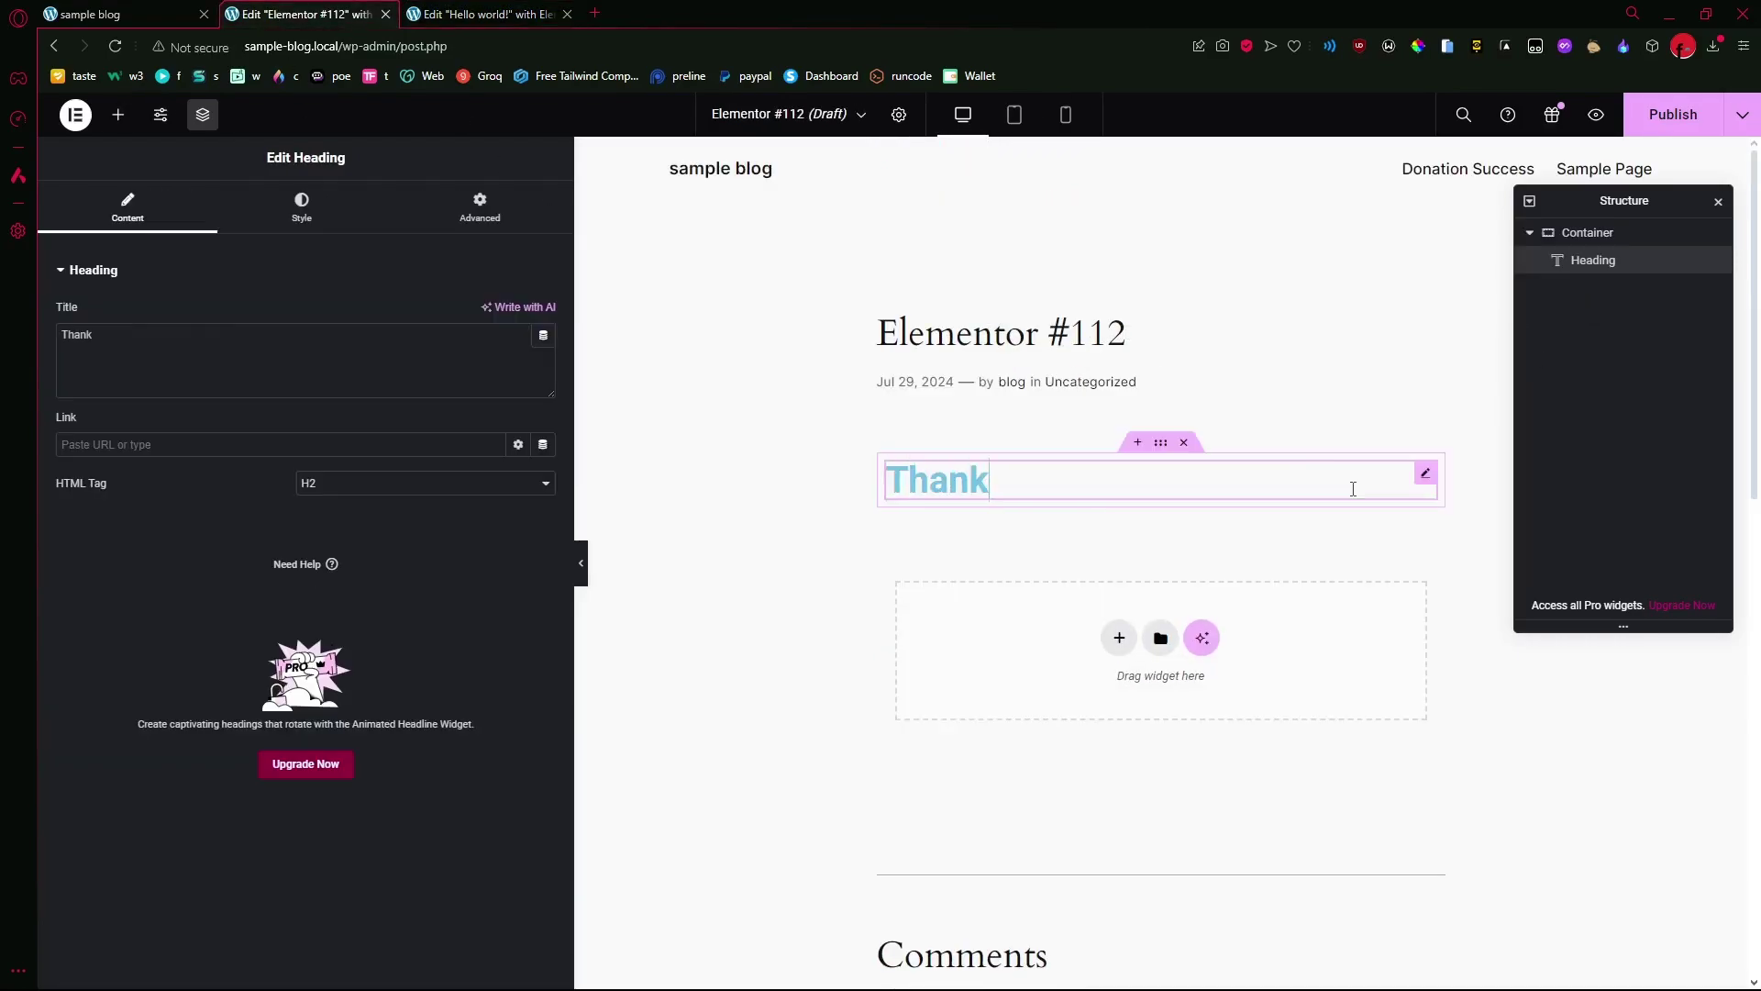
{"action": "type", "text": " you for"}
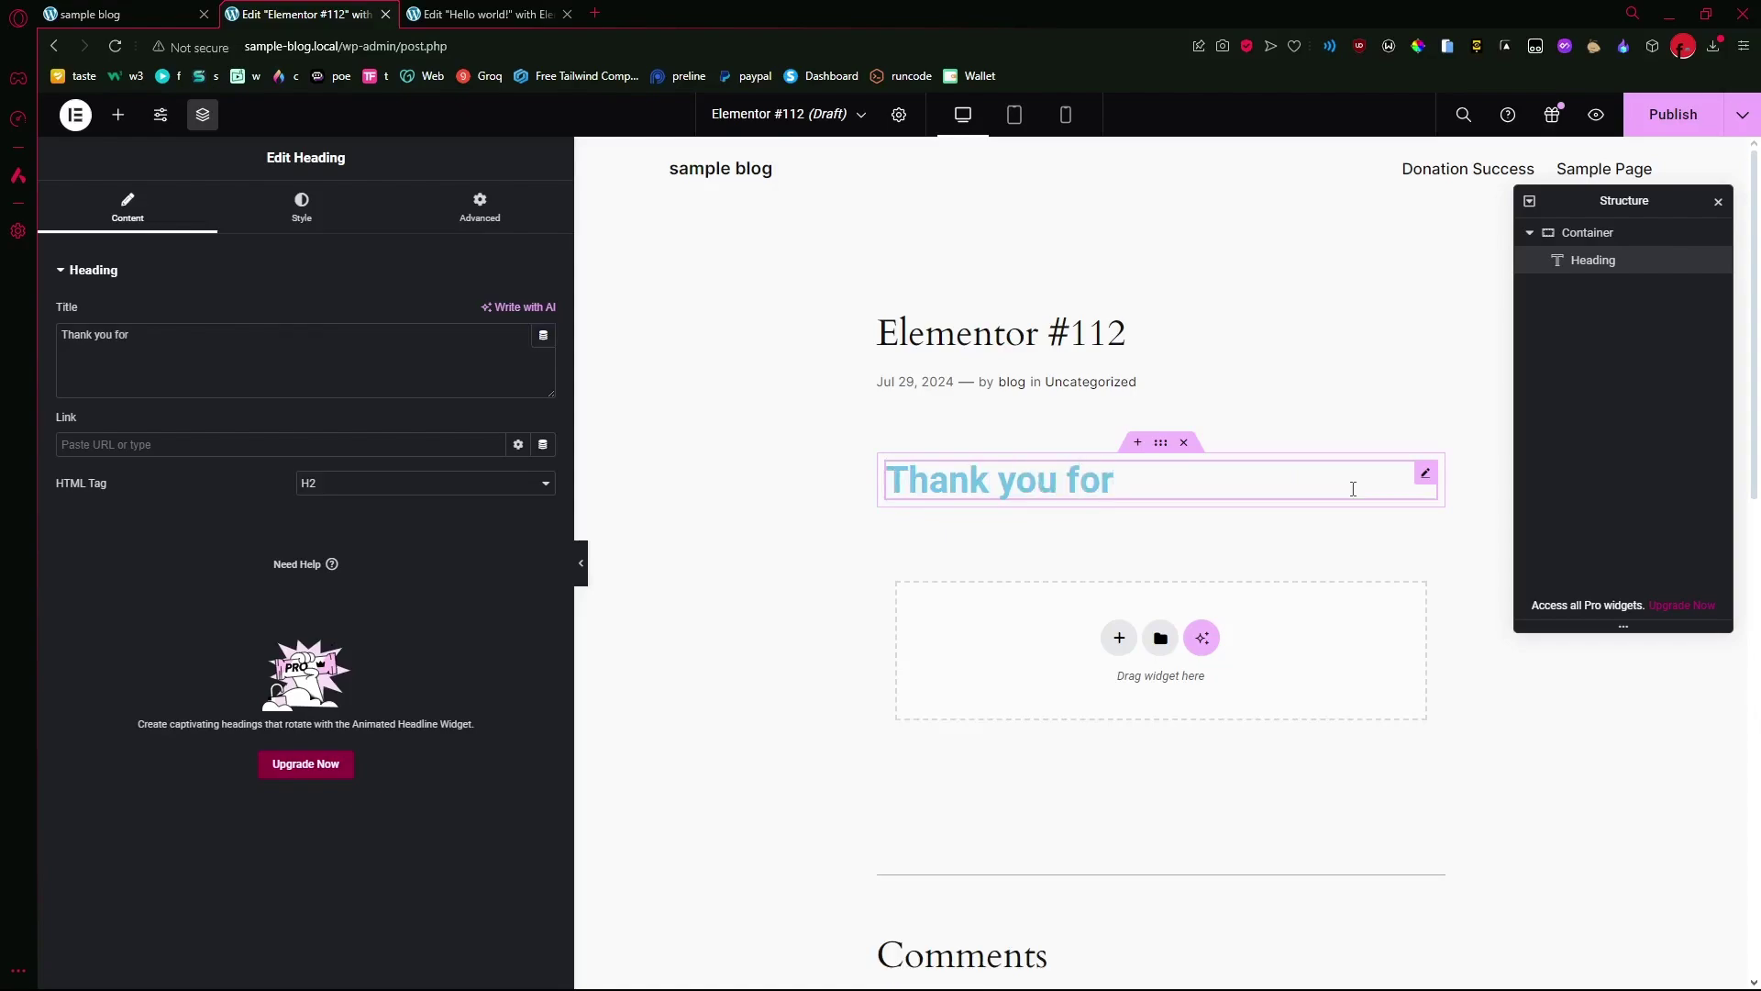
{"action": "type", "text": " your b"}
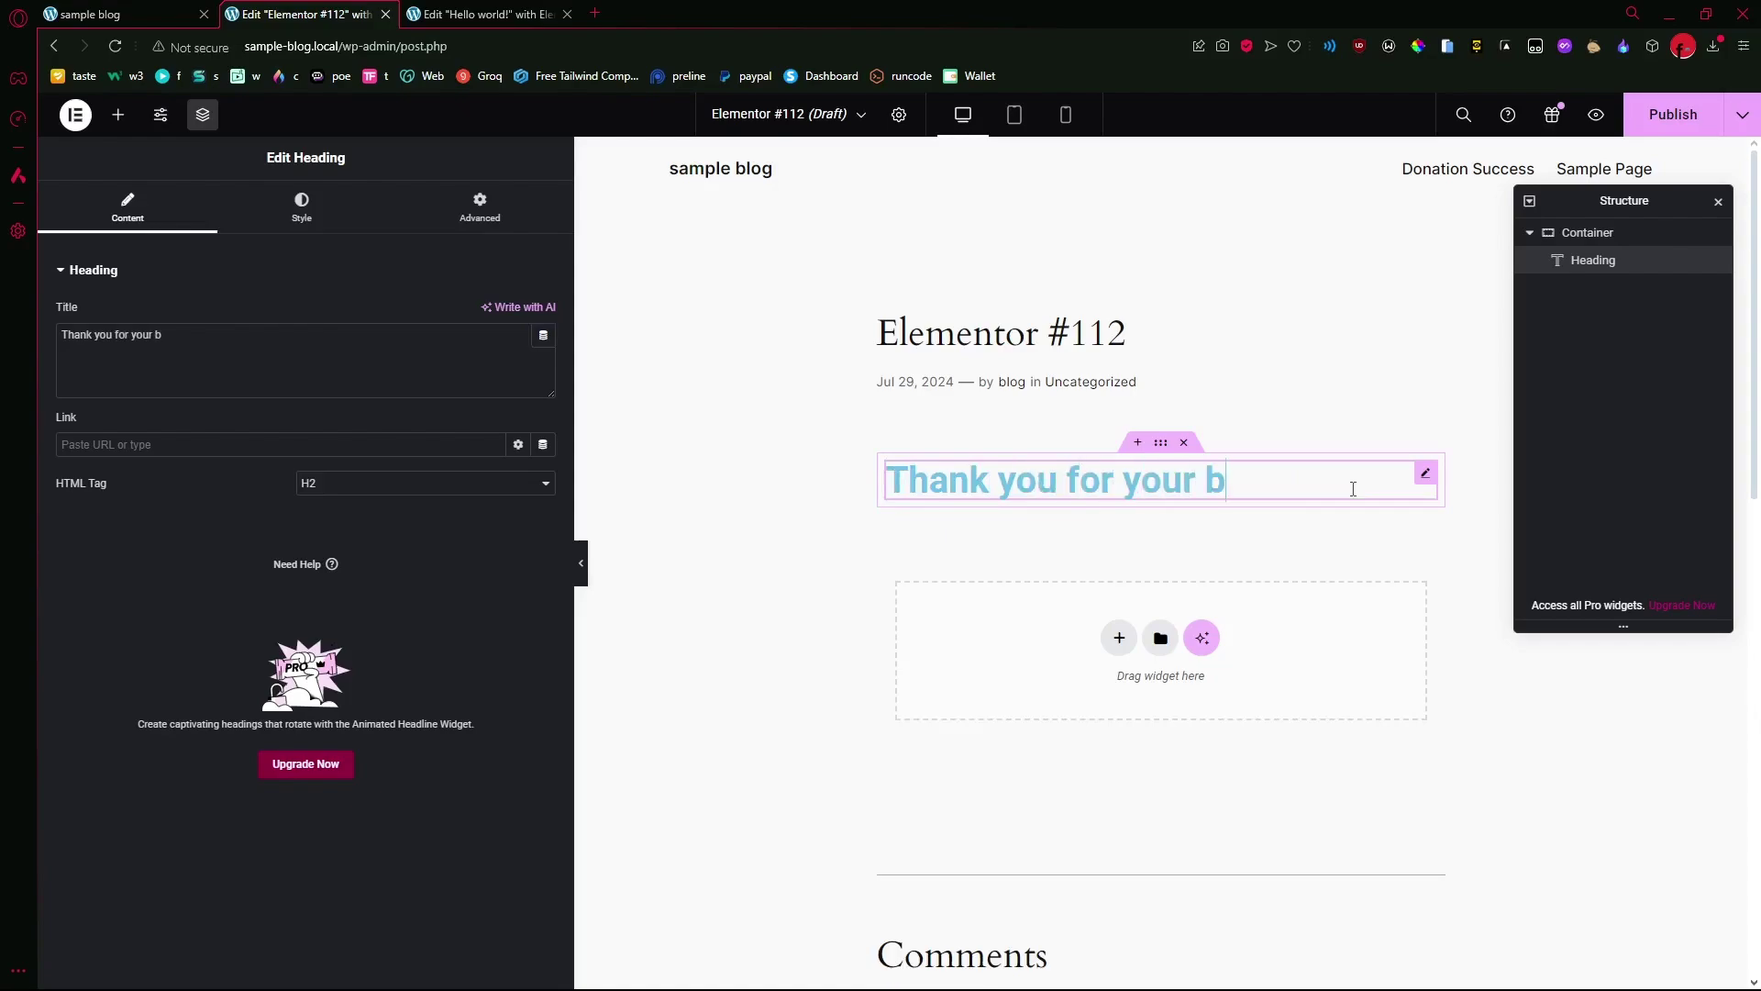
{"action": "type", "text": "urcha"}
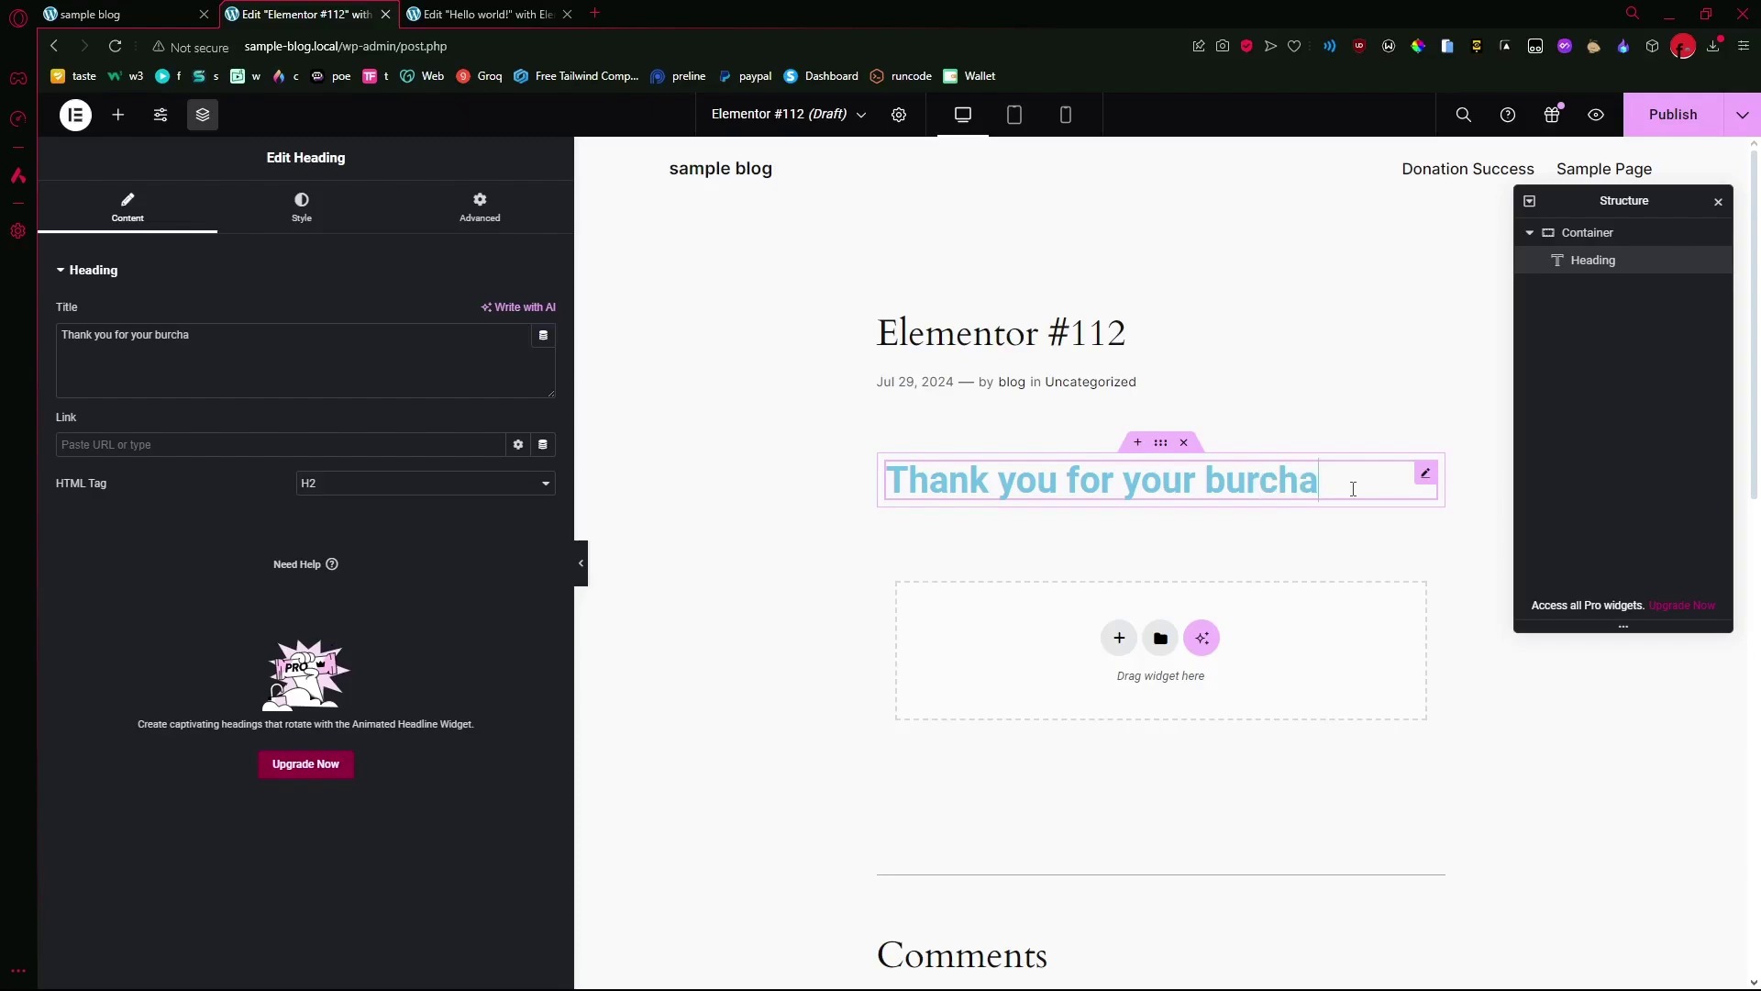
{"action": "key", "text": "BackSpace"}
{"action": "key", "text": "BackSpace"}
{"action": "key", "text": "BackSpace"}
{"action": "key", "text": "BackSpace"}
{"action": "key", "text": "BackSpace"}
{"action": "key", "text": "BackSpace"}
{"action": "type", "text": "purchase gra"}
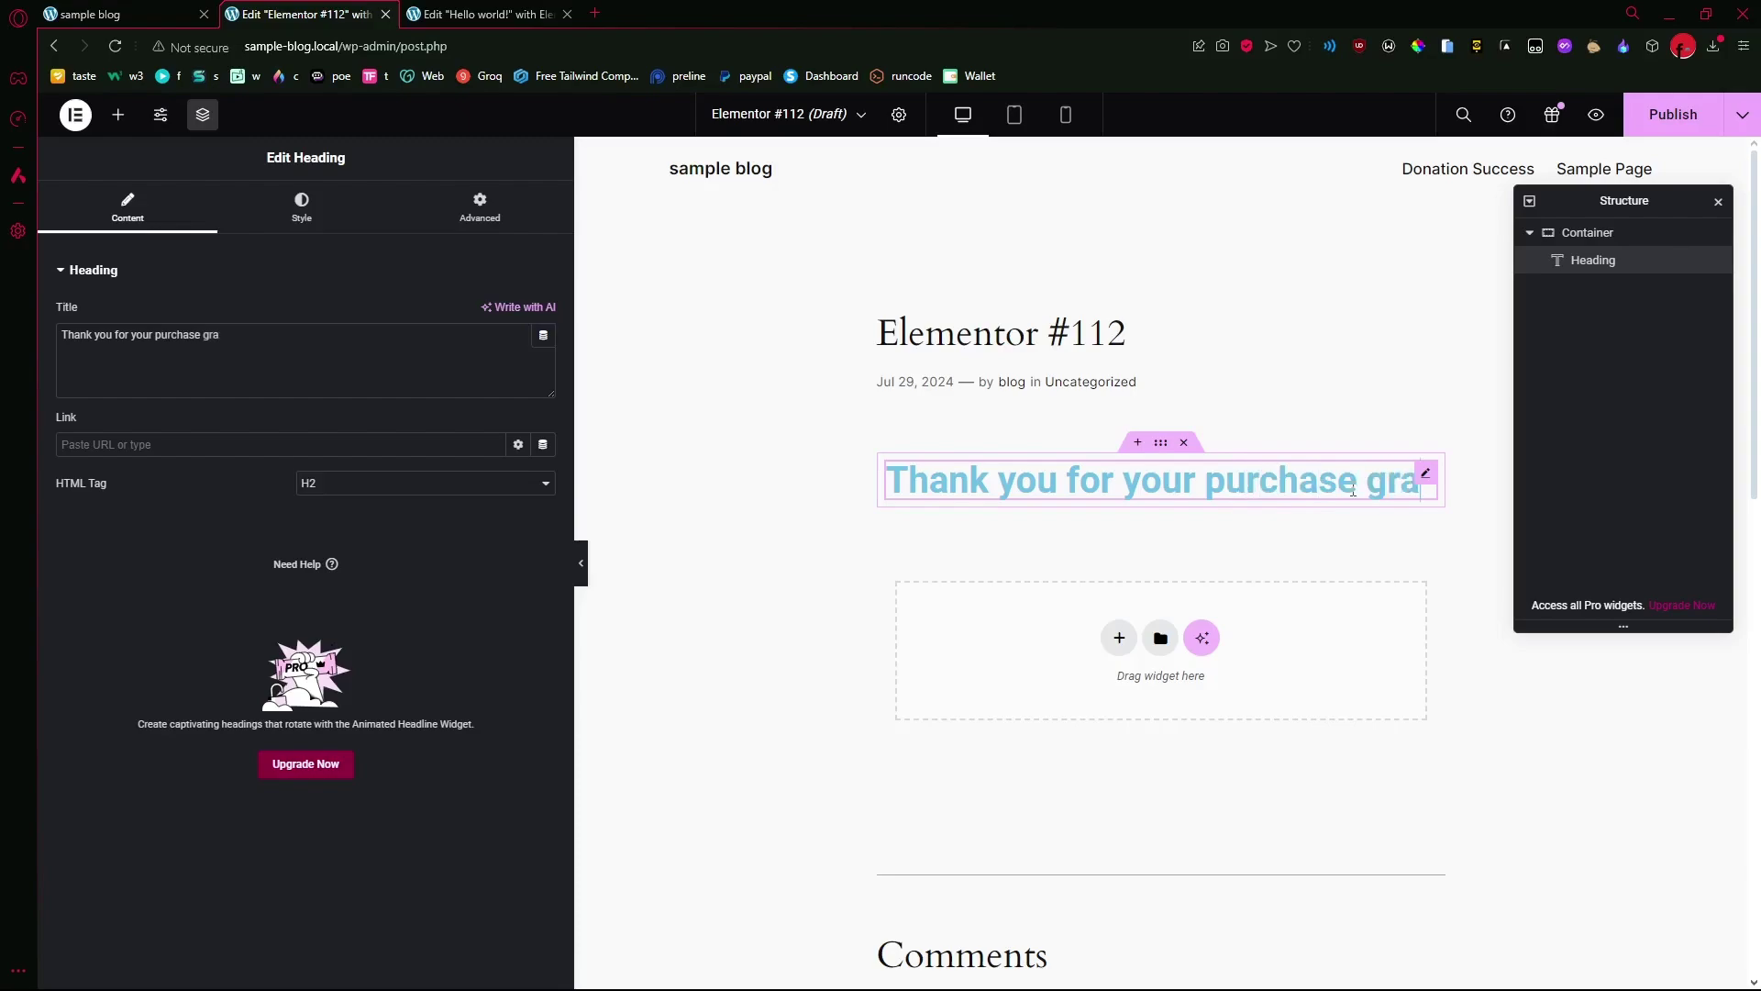
{"action": "type", "text": "b ebb"}
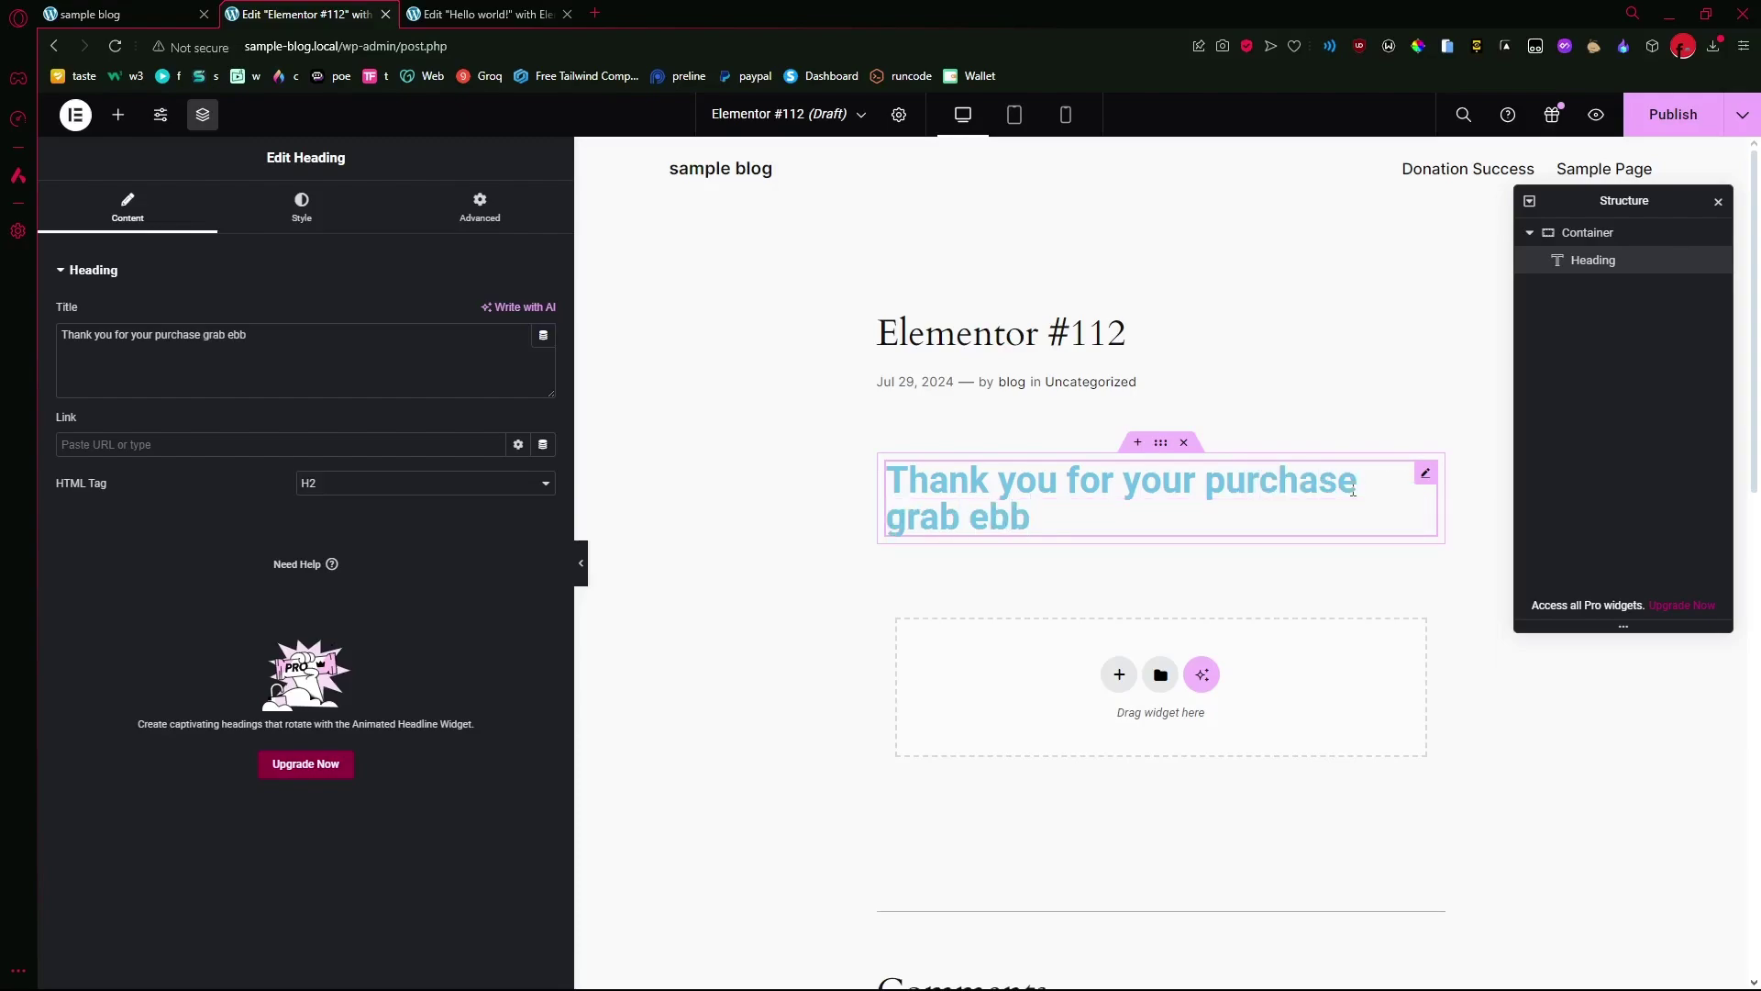
{"action": "key", "text": "BackSpace"}
{"action": "type", "text": "ook"}
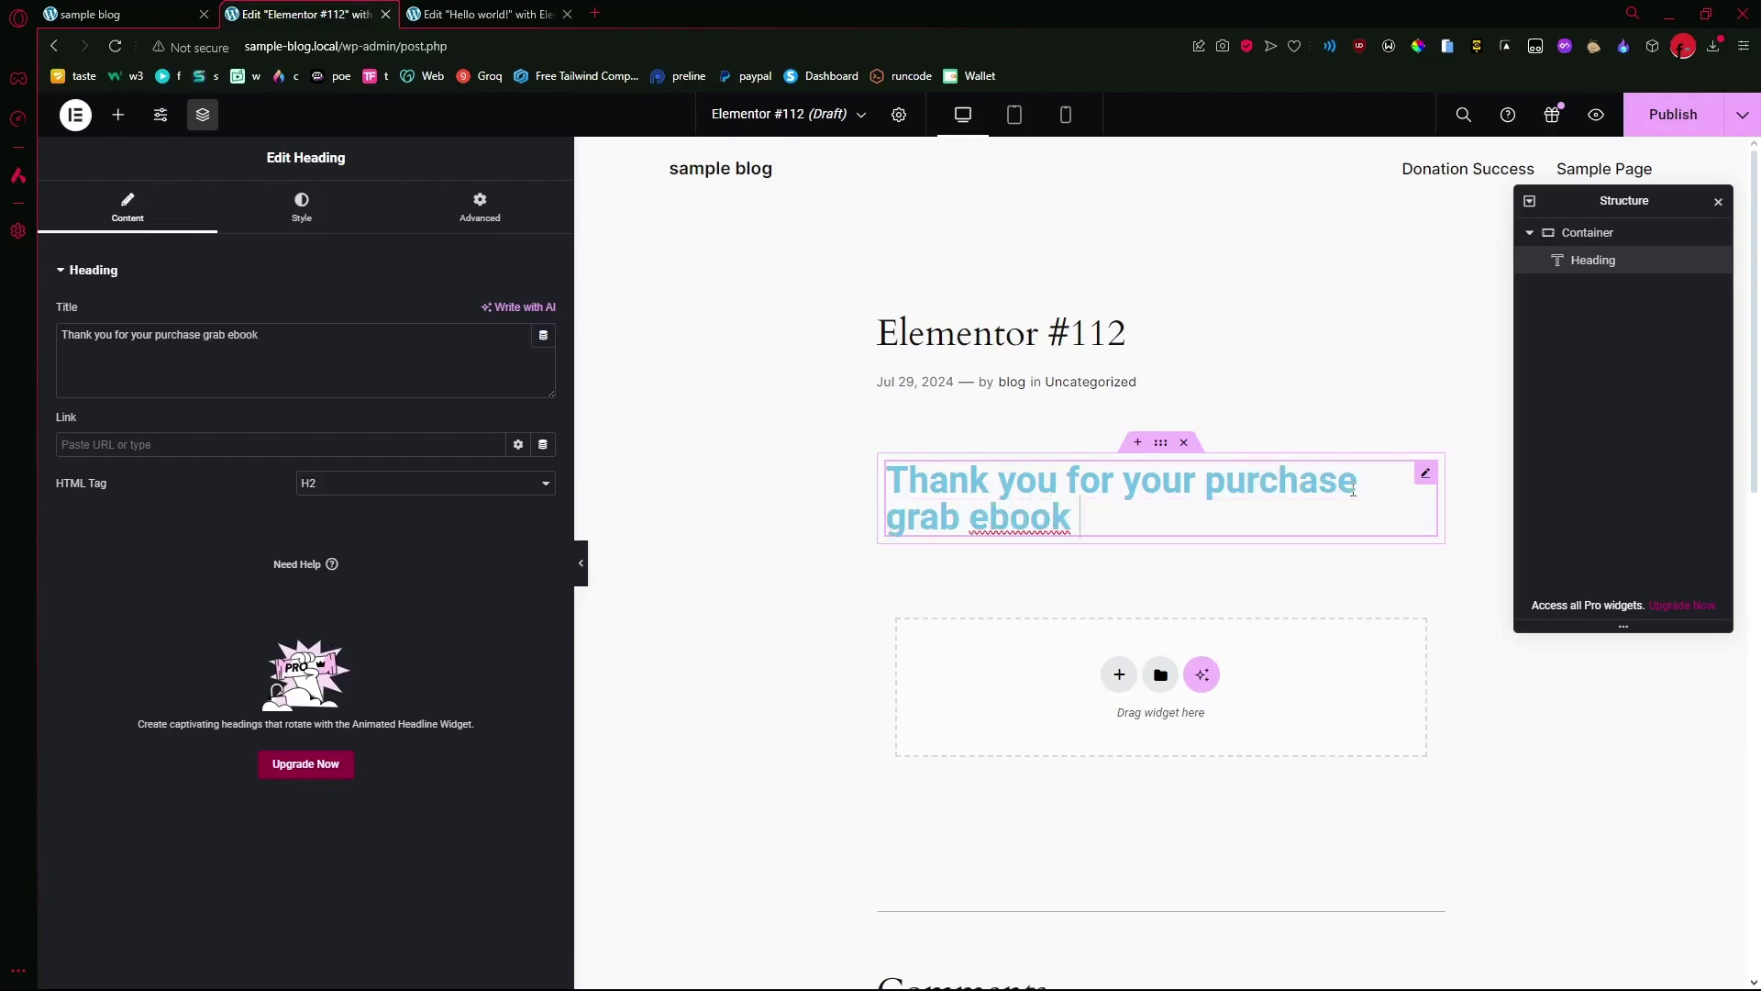
{"action": "type", "text": " here"}
- Append a pointing-down hand emoji to the heading using the emoji picker
{"action": "key", "text": "super+period"}
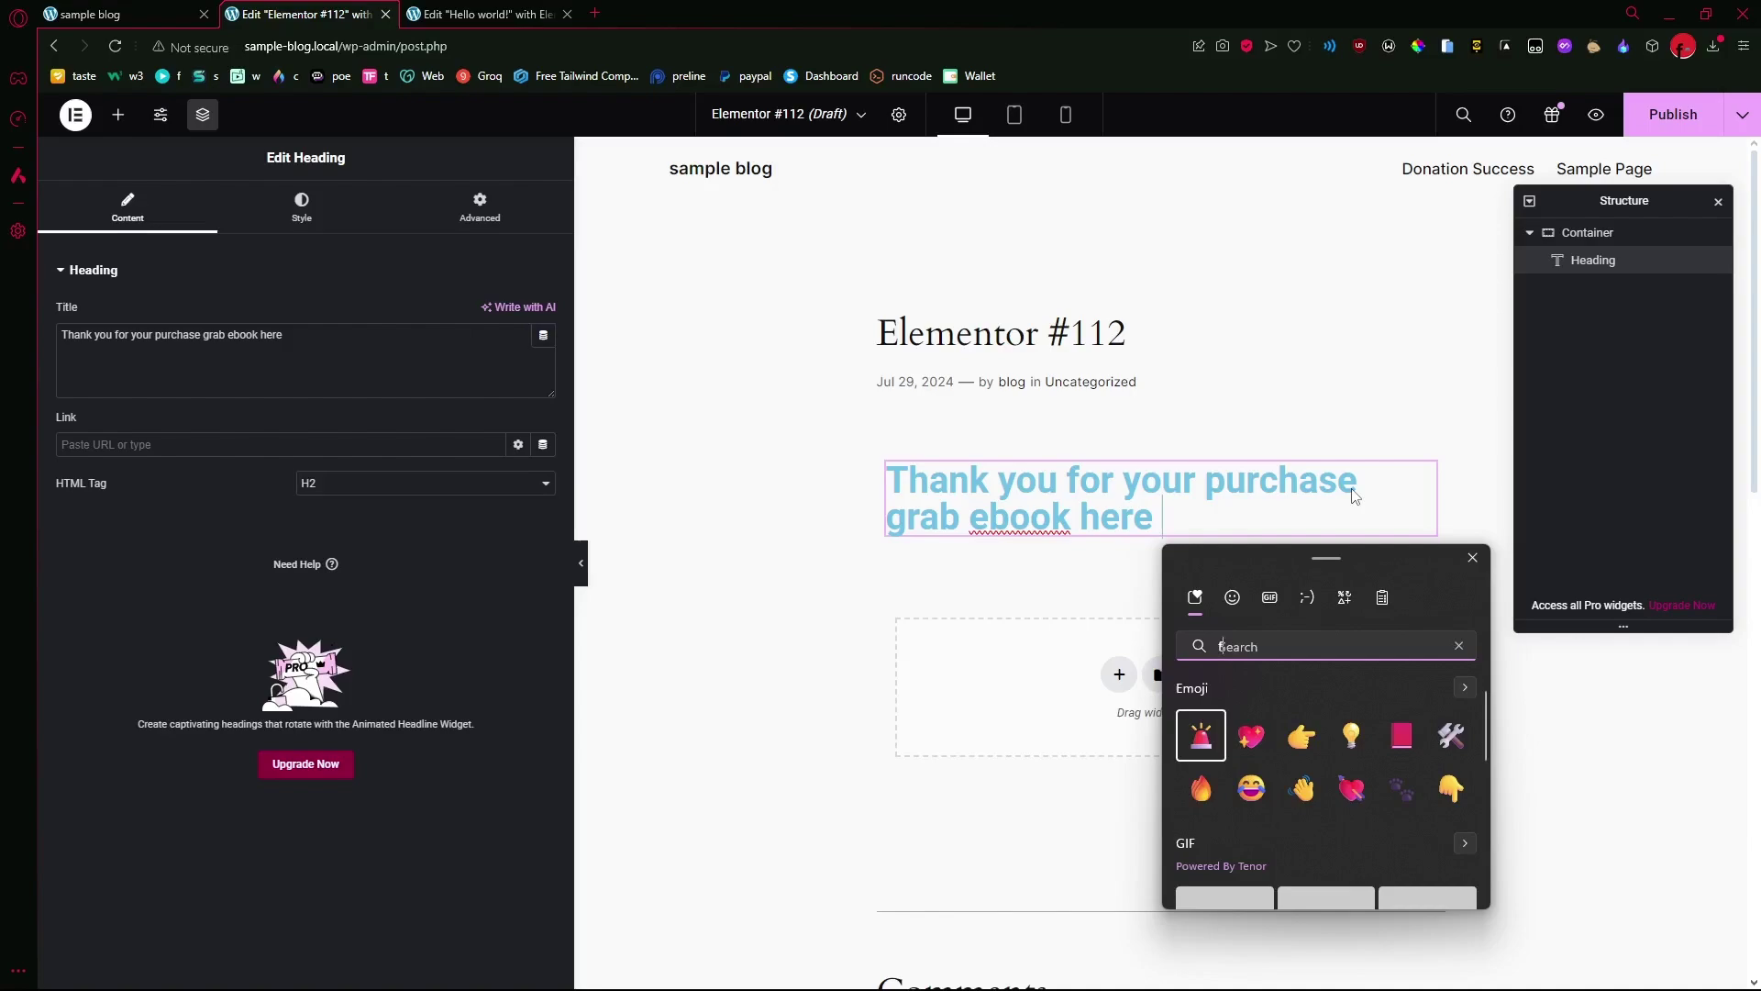
{"action": "type", "text": "finger"}
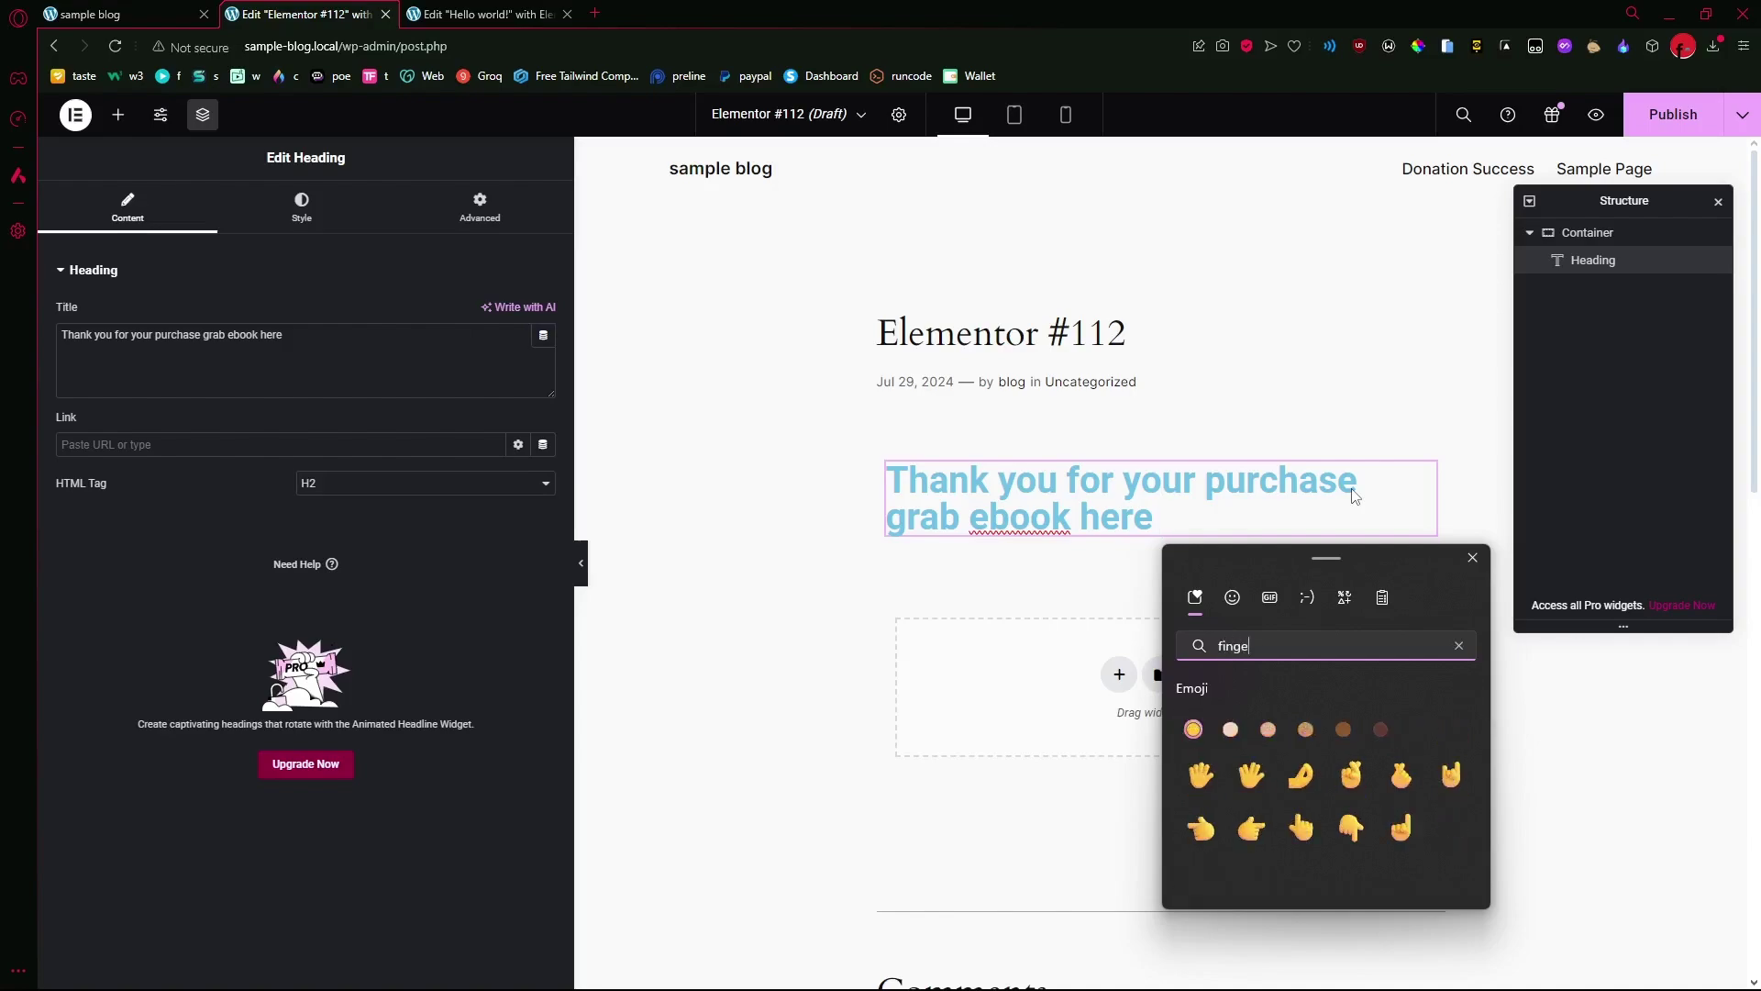
{"action": "key", "text": "Down"}
{"action": "key", "text": "Down"}
{"action": "key", "text": "Right"}
{"action": "key", "text": "Right"}
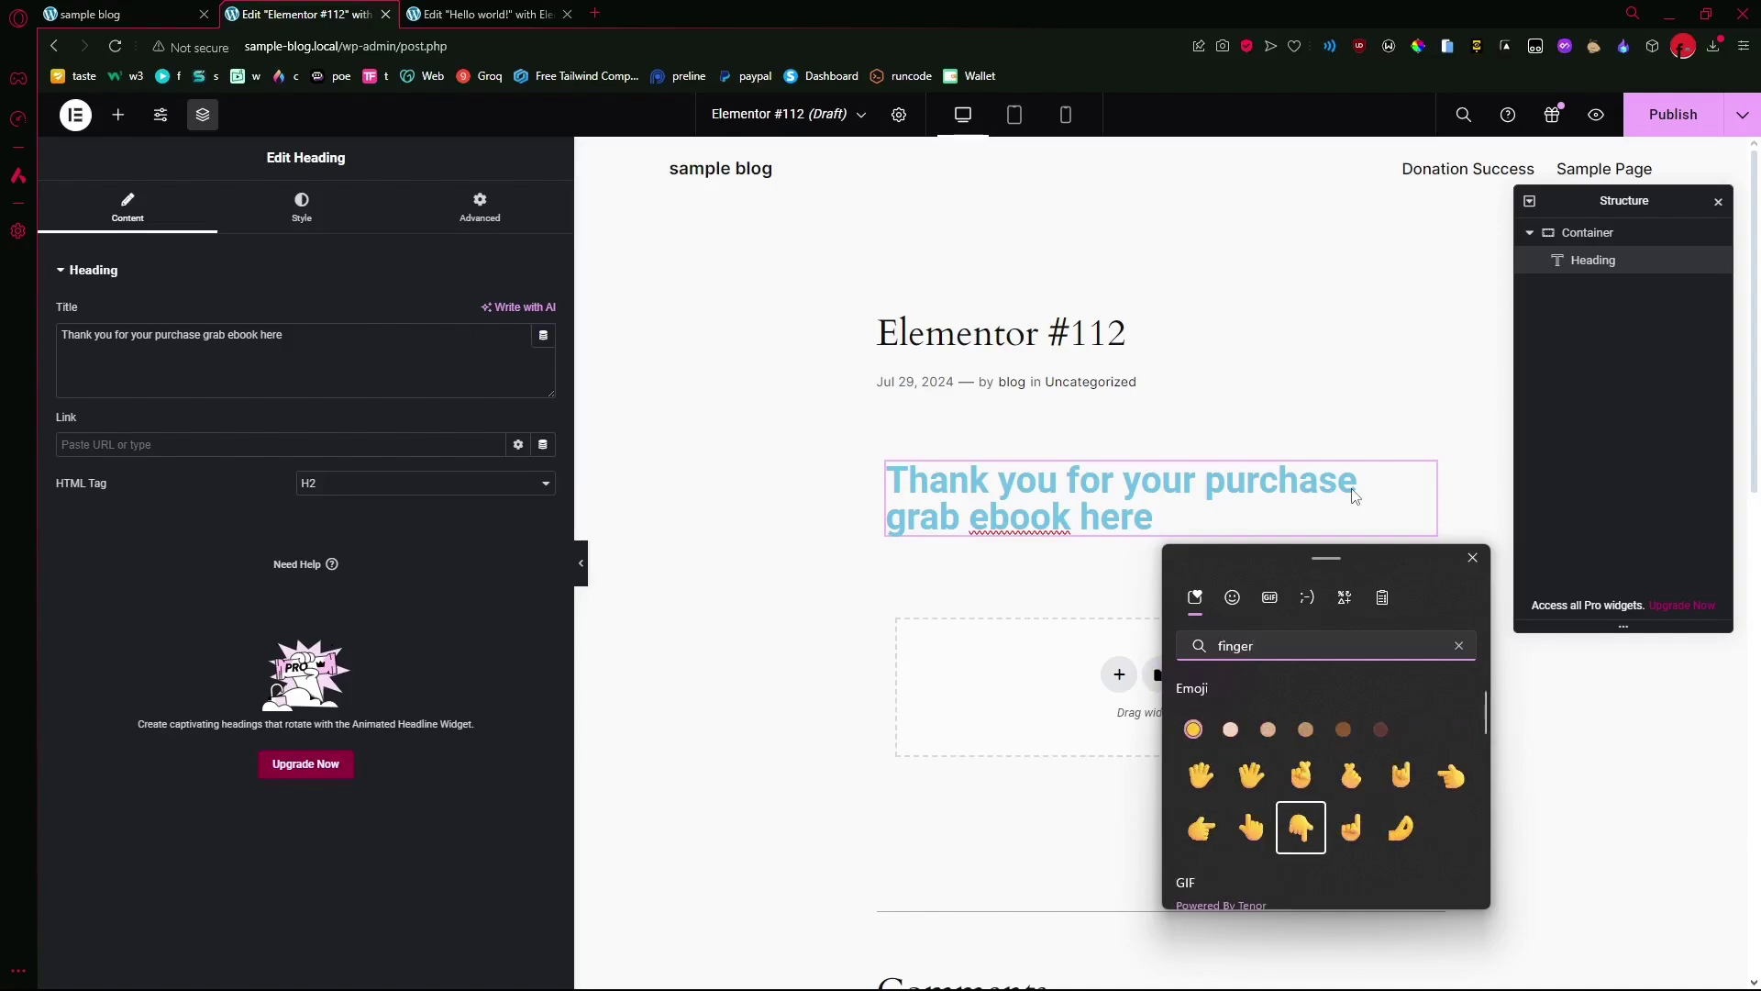
{"action": "key", "text": "Return"}
{"action": "key", "text": "Escape"}
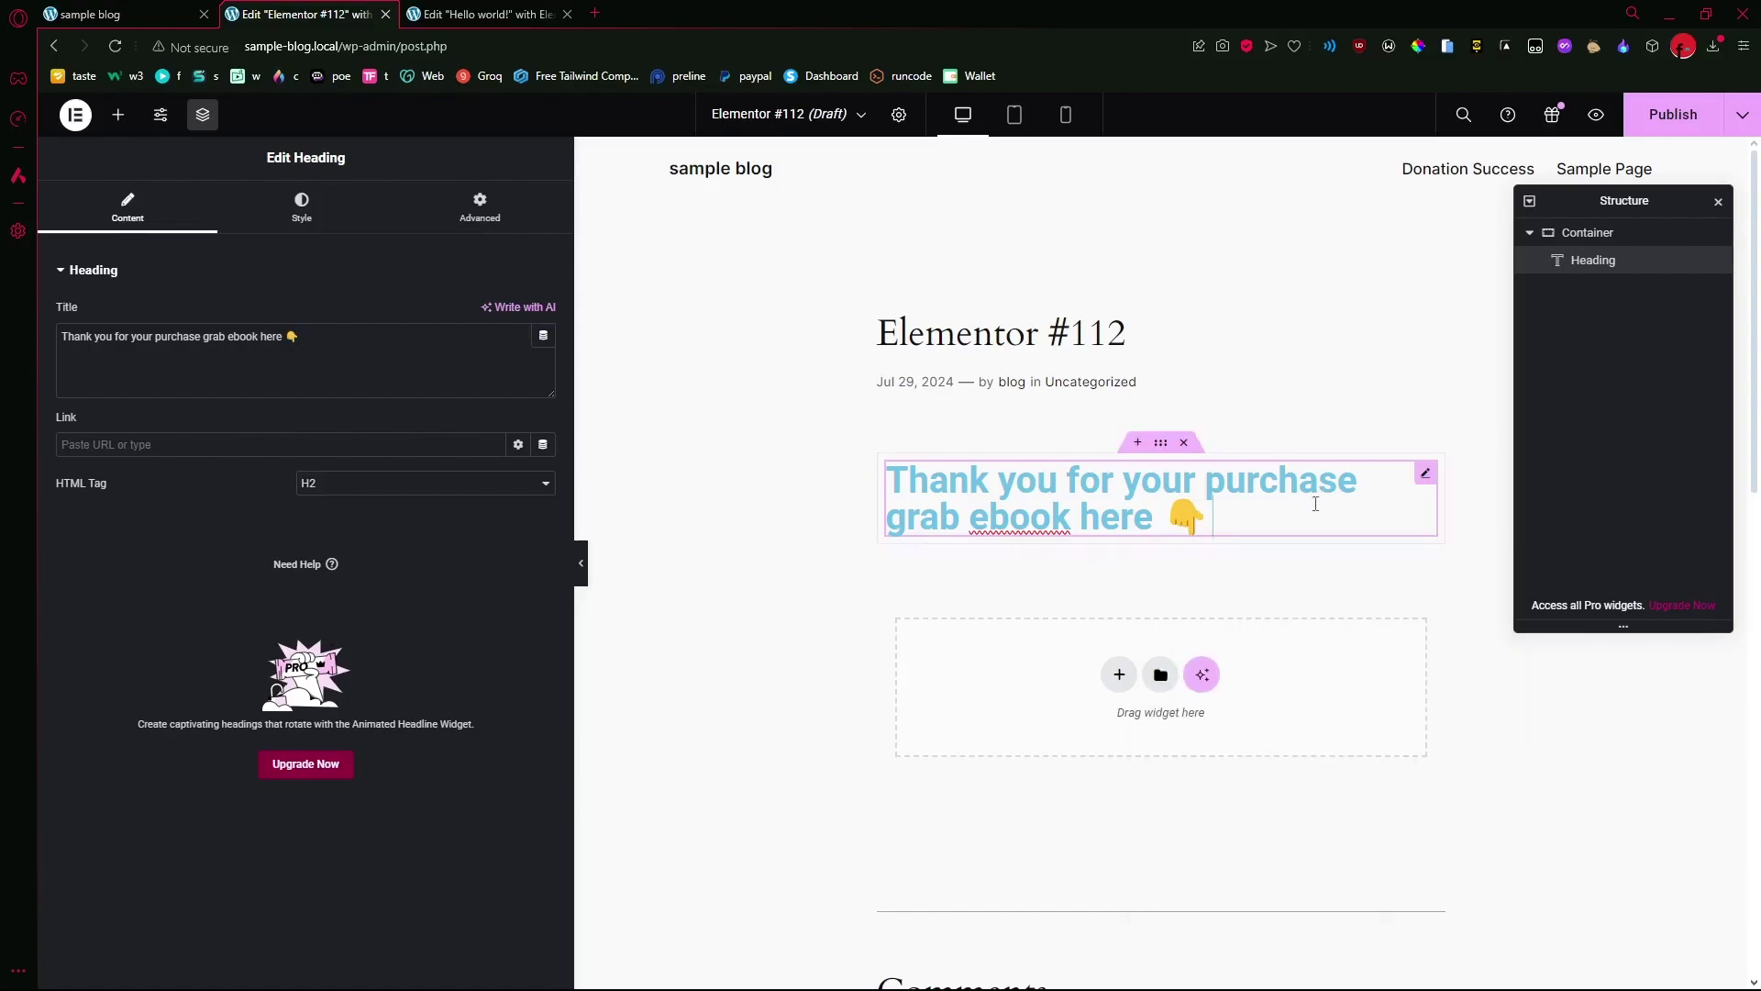
- Correct 'ebook' to 'e-book' in the heading
{"action": "right_click", "coordinate": [1011, 521]}
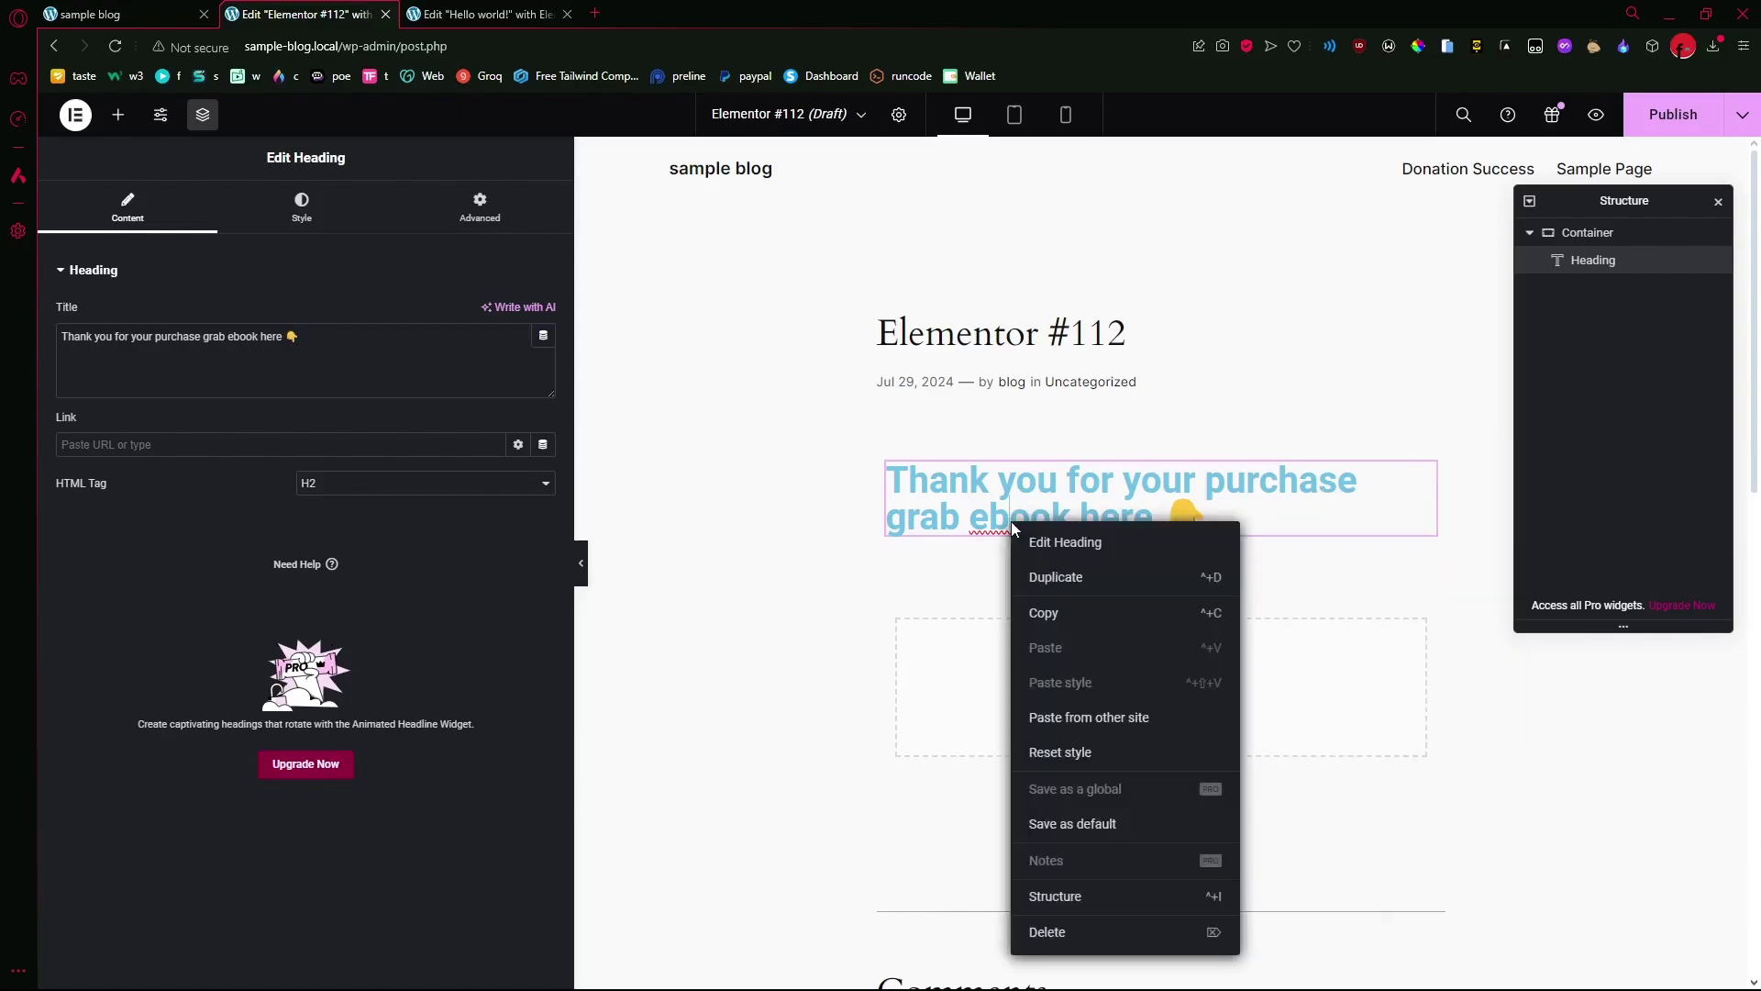
{"action": "left_click", "coordinate": [999, 521]}
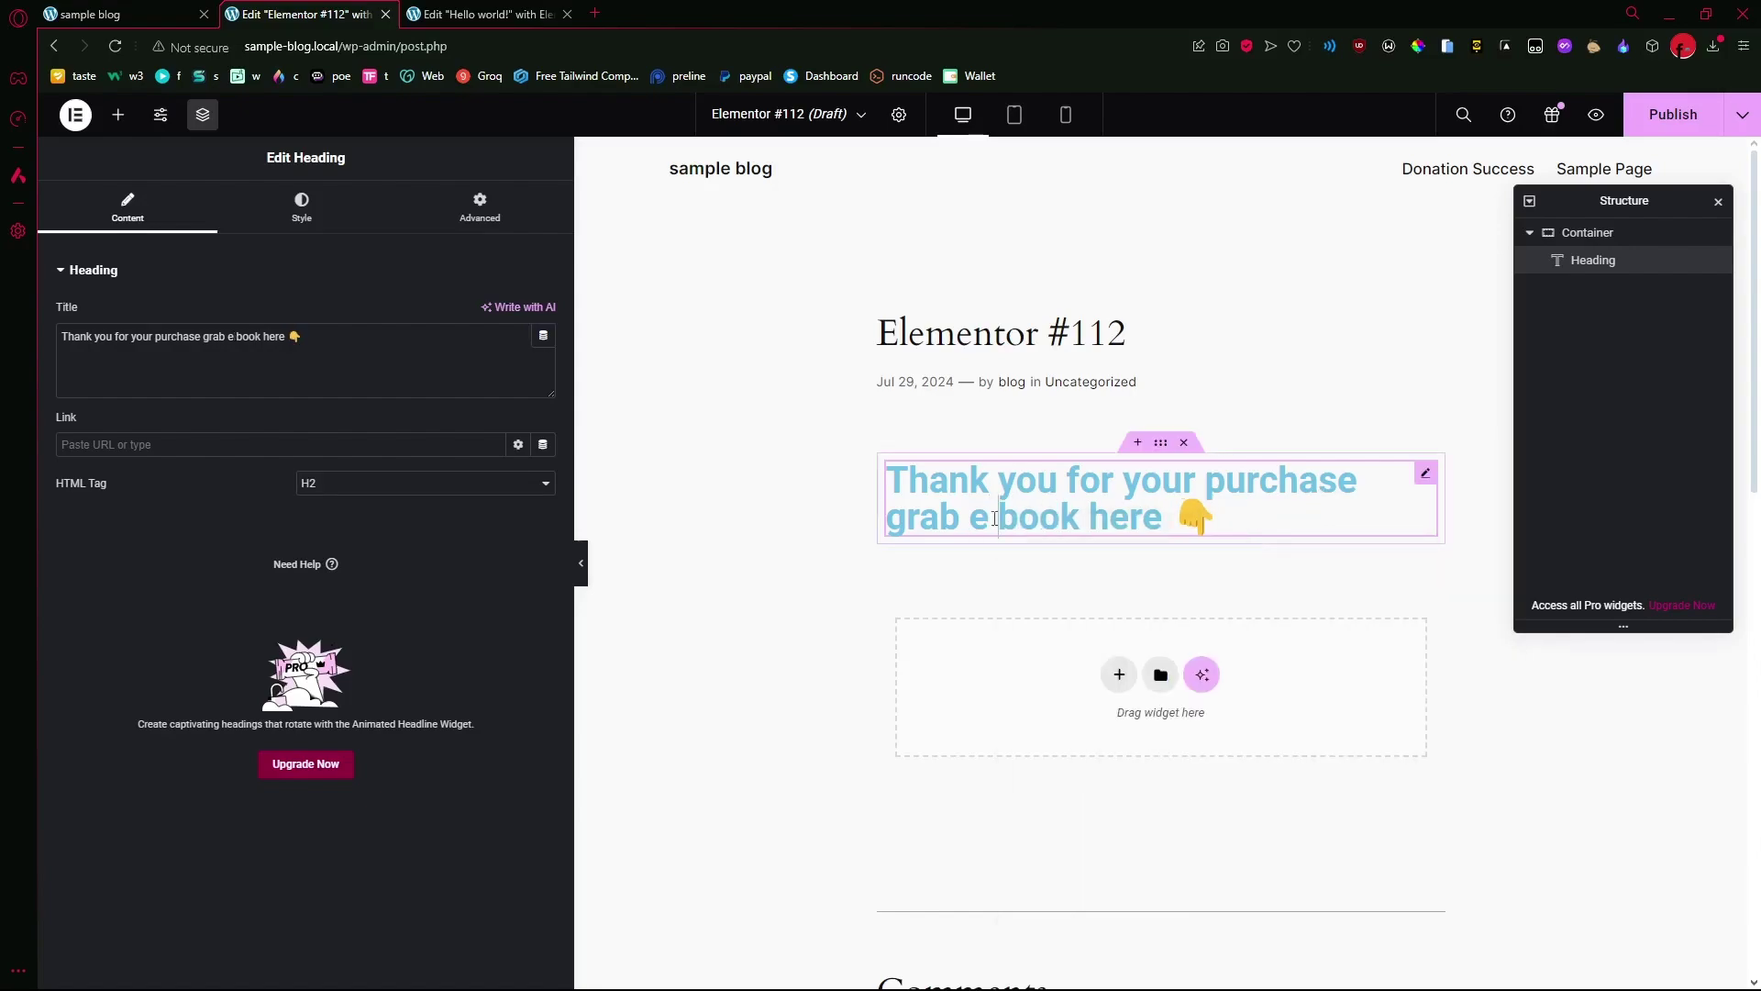
{"action": "key", "text": "BackSpace"}
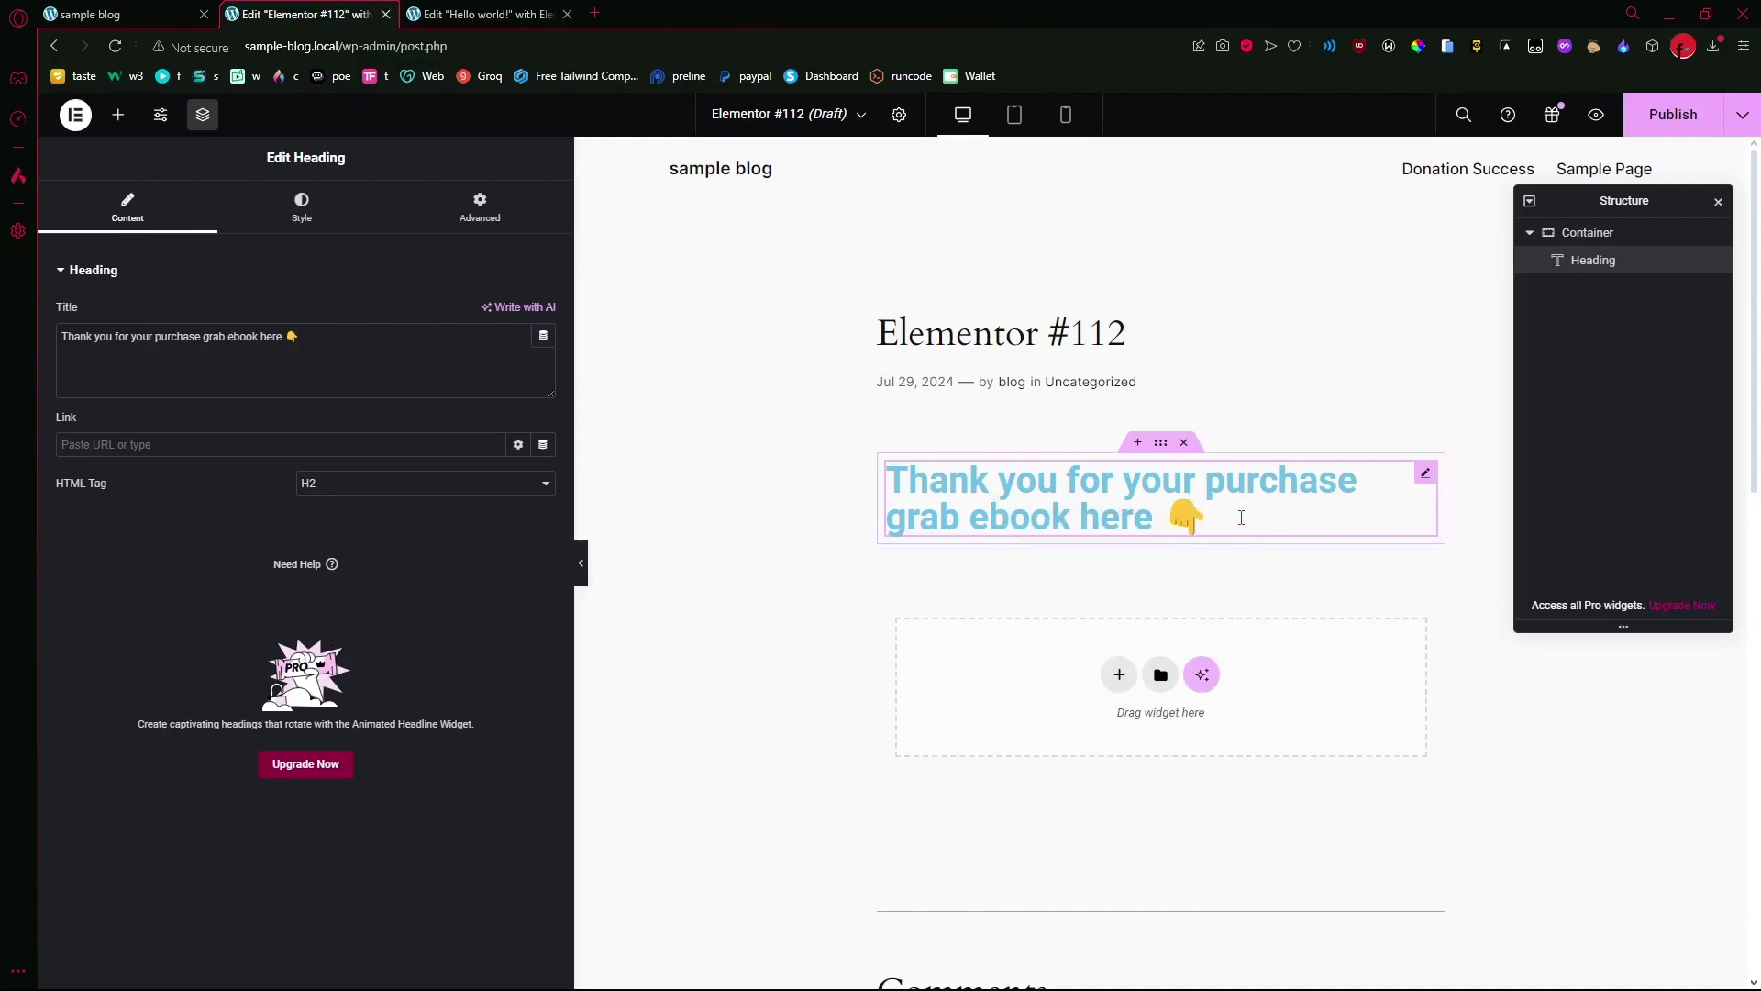
{"action": "type", "text": "-"}
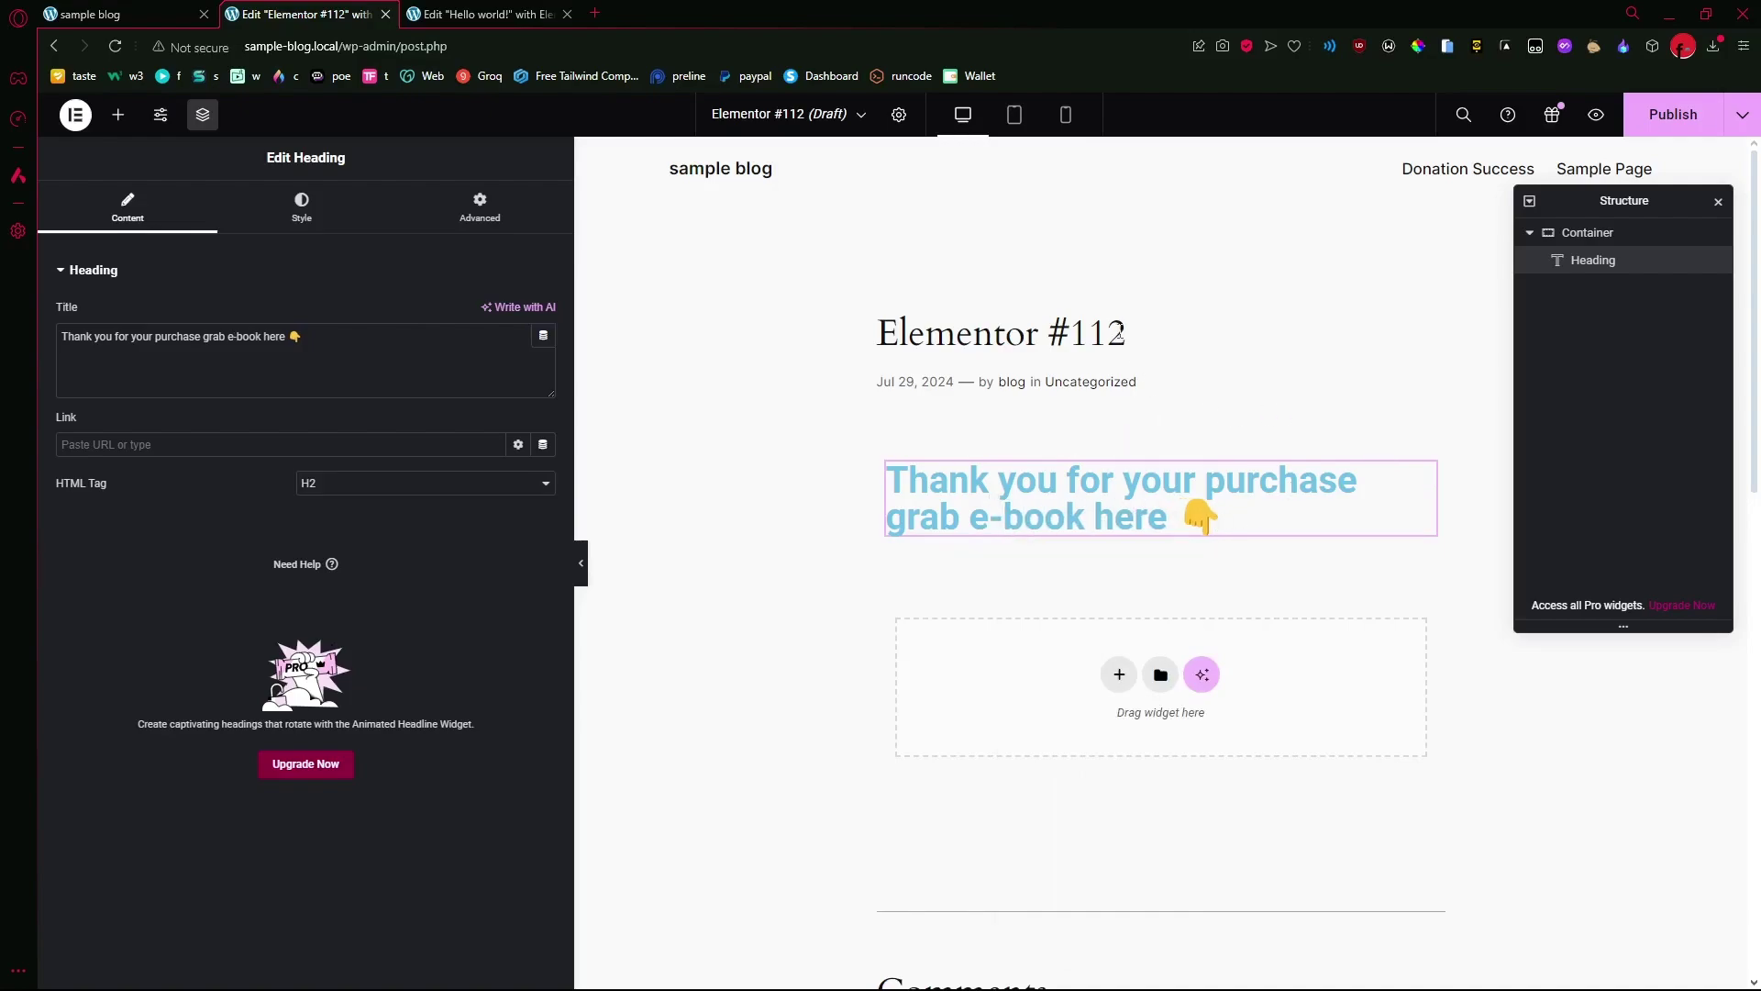
{"action": "left_click", "coordinate": [1119, 334]}
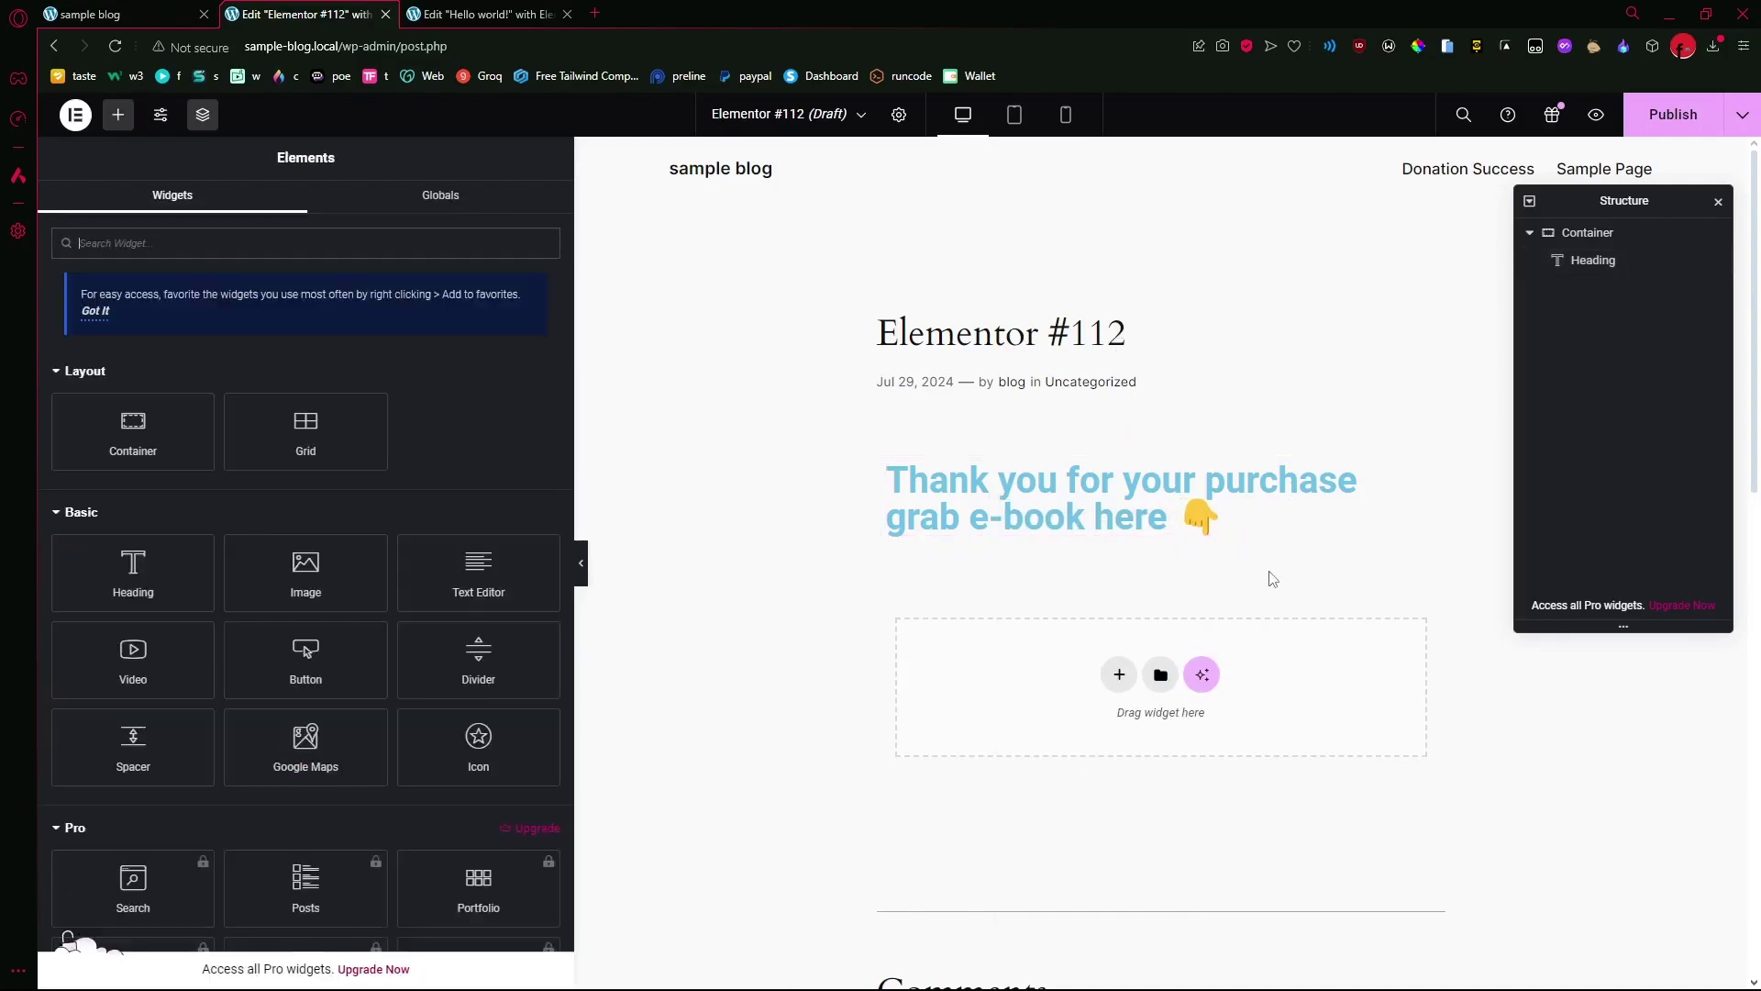
- Add a section with a 'Click here' button below the heading and review its settings
{"action": "left_click", "coordinate": [1119, 676]}
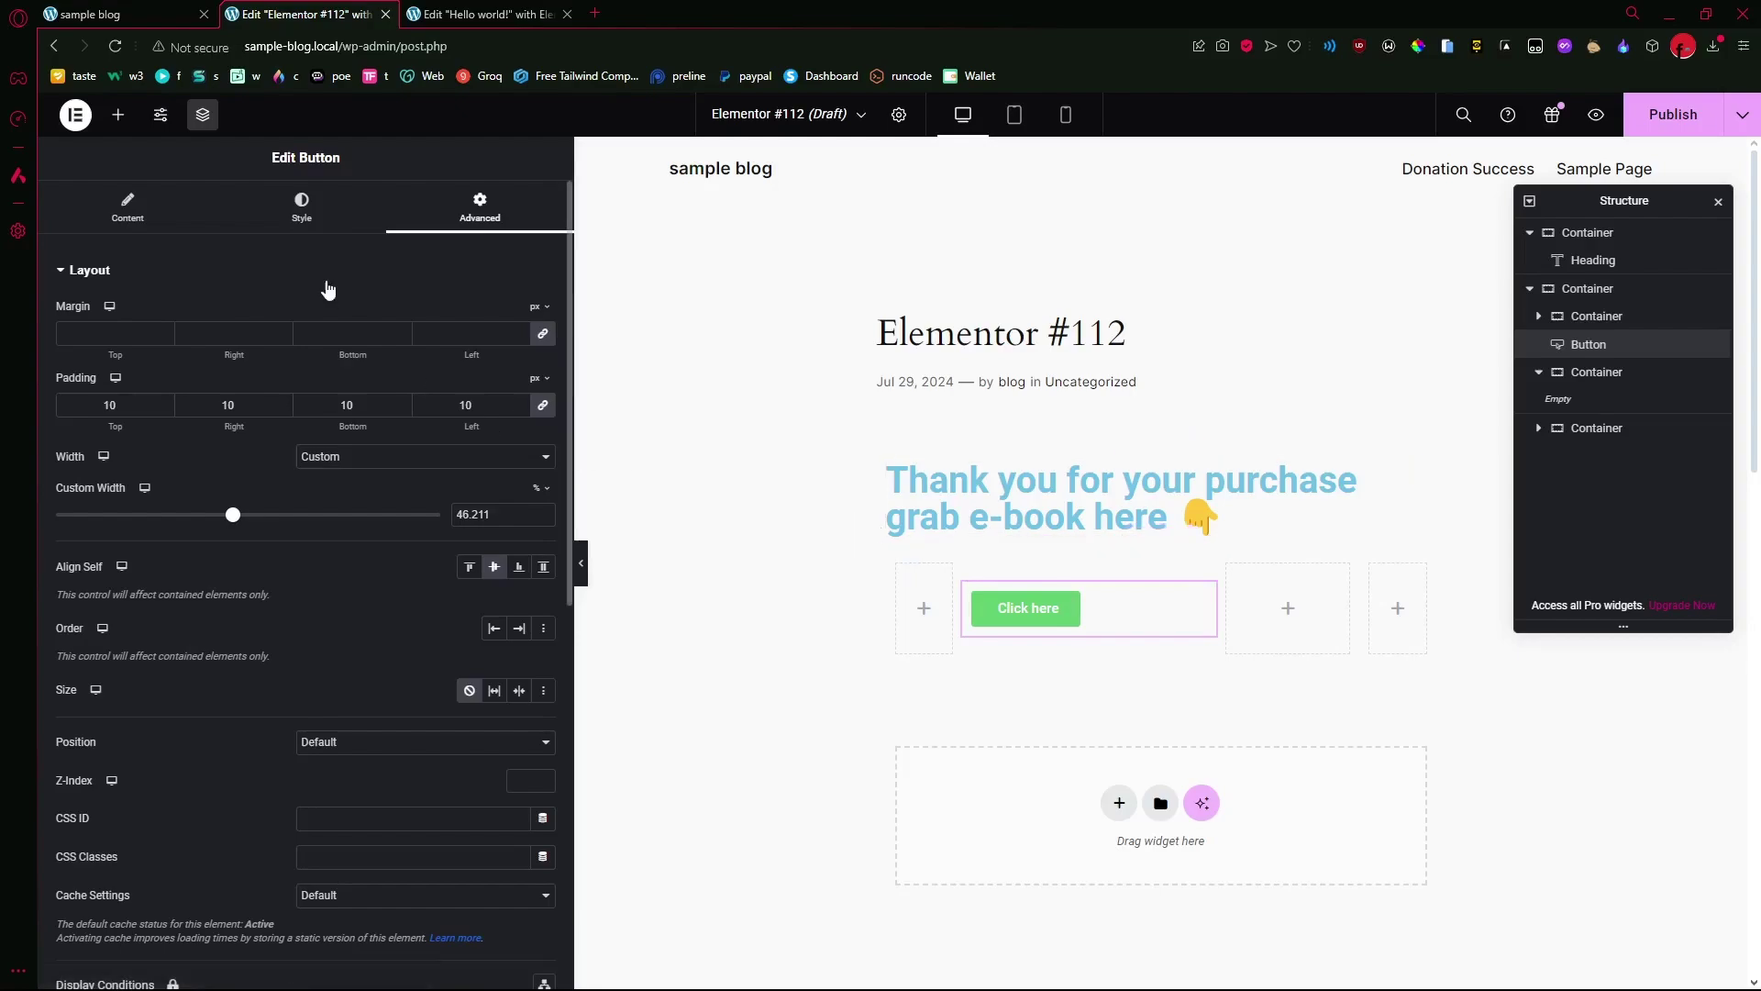
{"action": "left_click", "coordinate": [170, 228]}
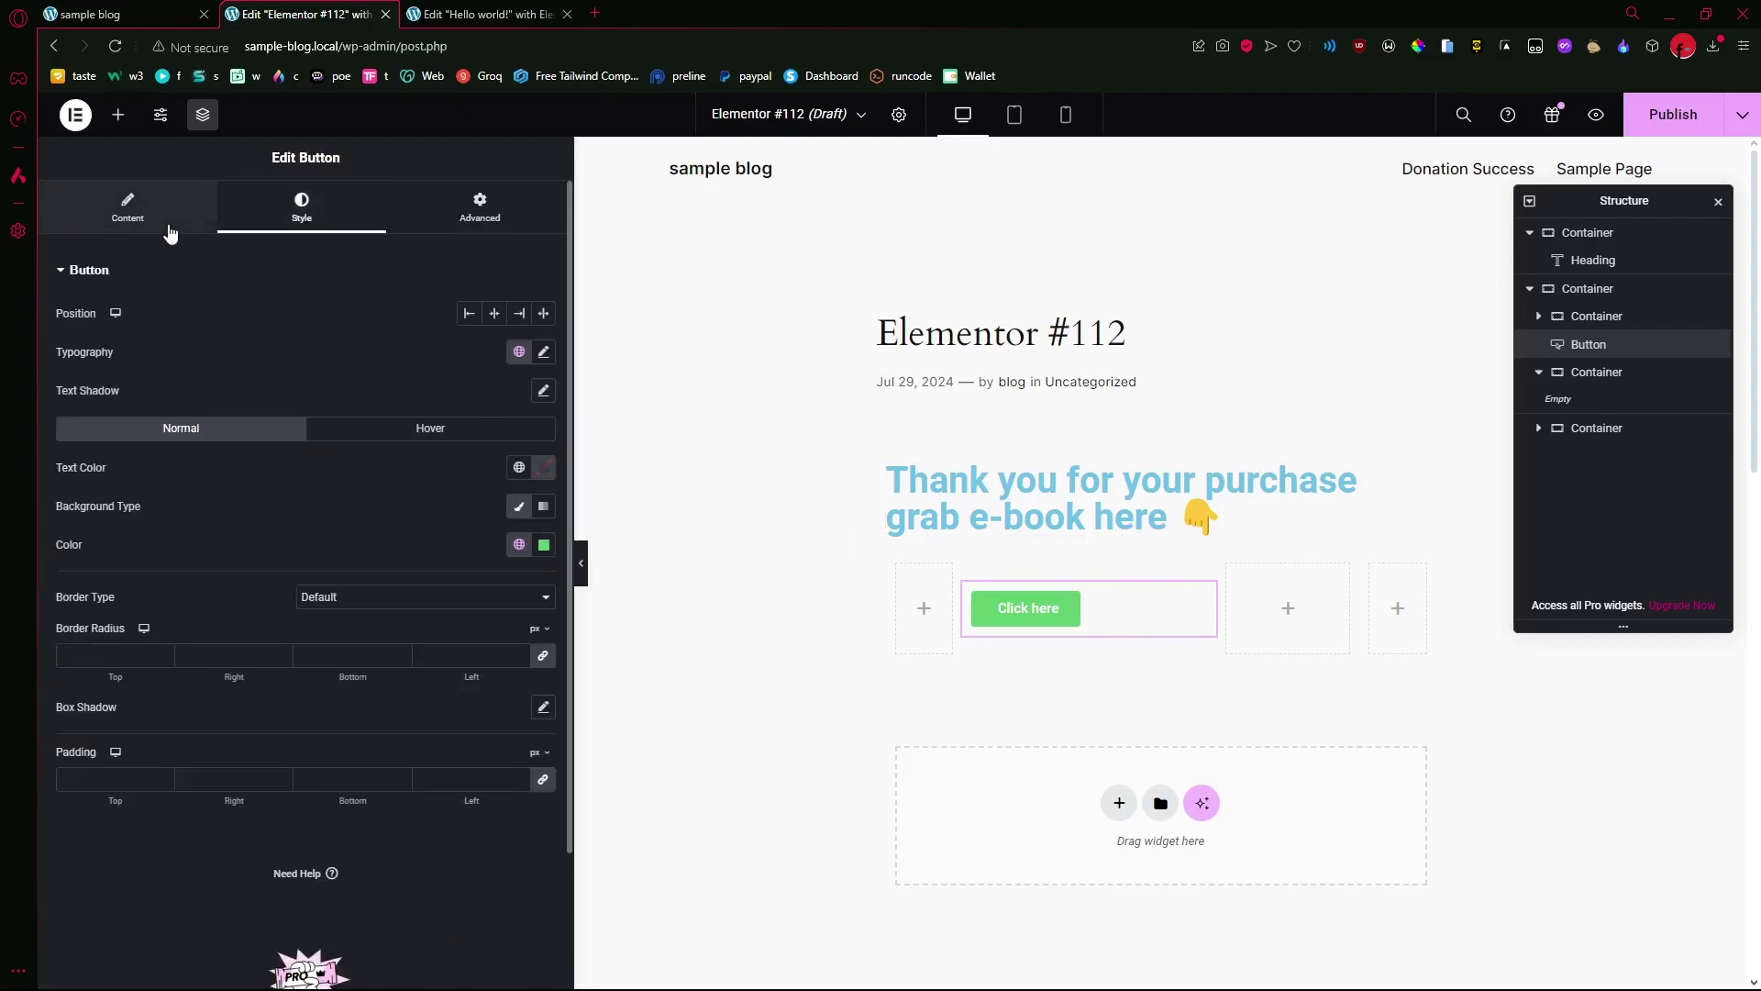
{"action": "left_click", "coordinate": [286, 231]}
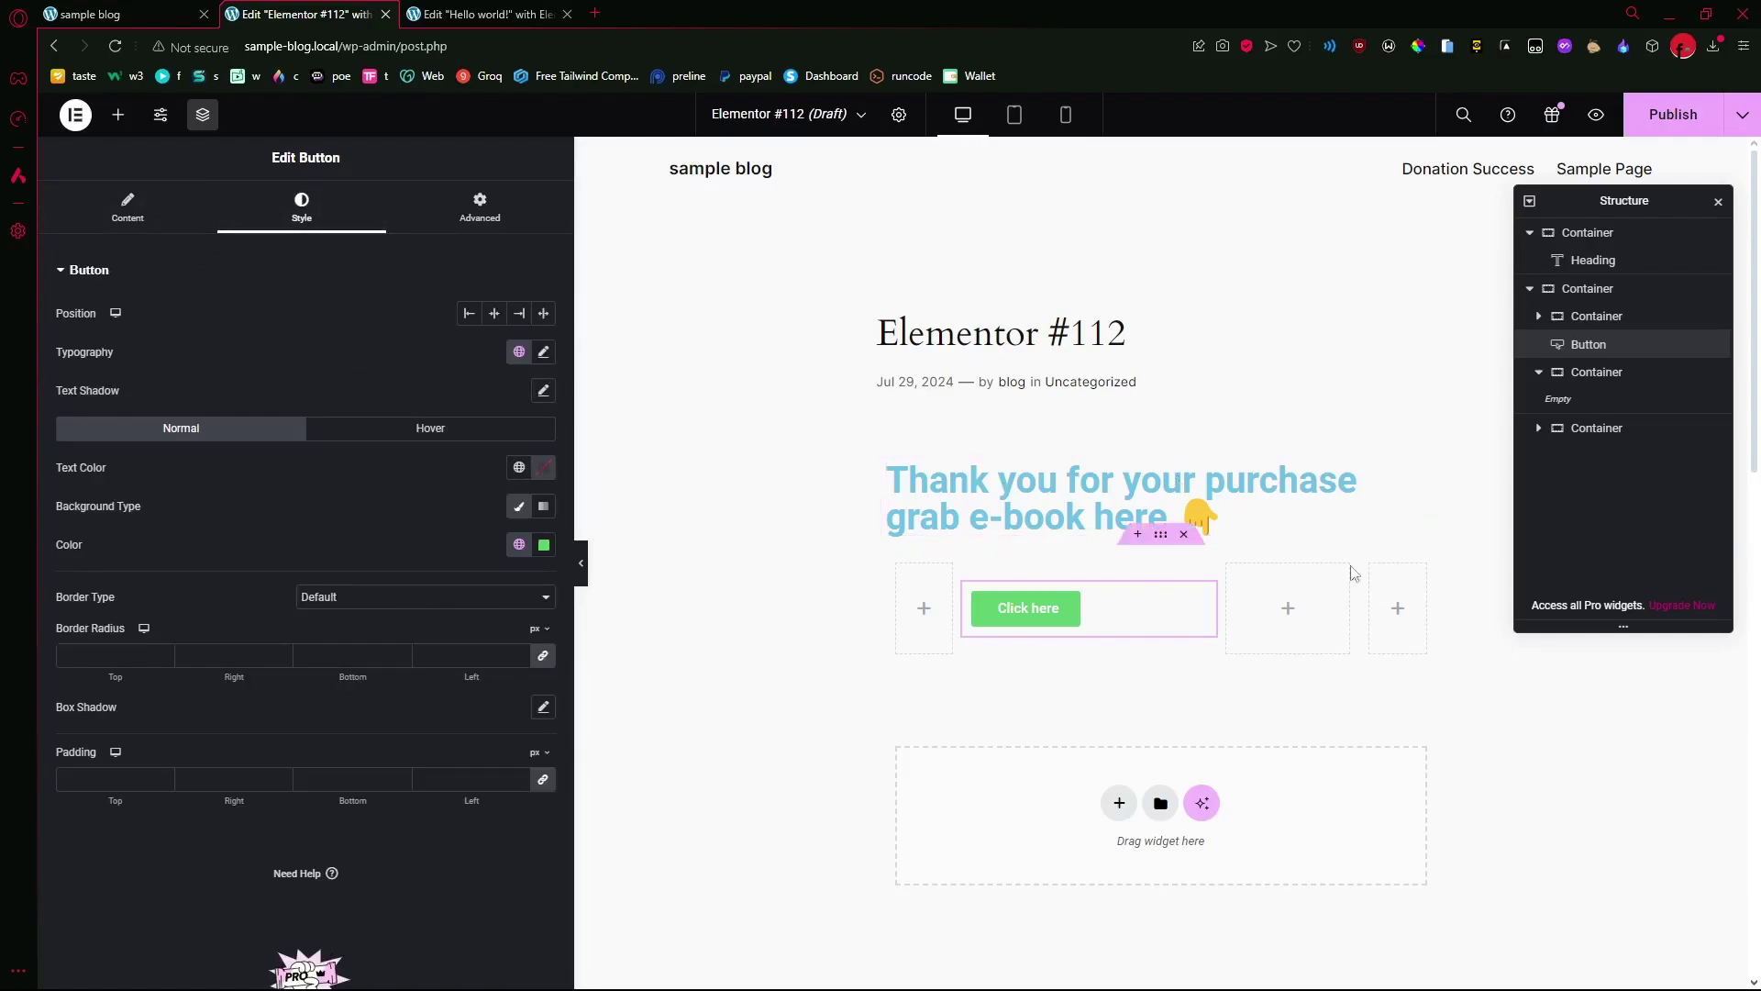
{"action": "left_click", "coordinate": [1052, 344]}
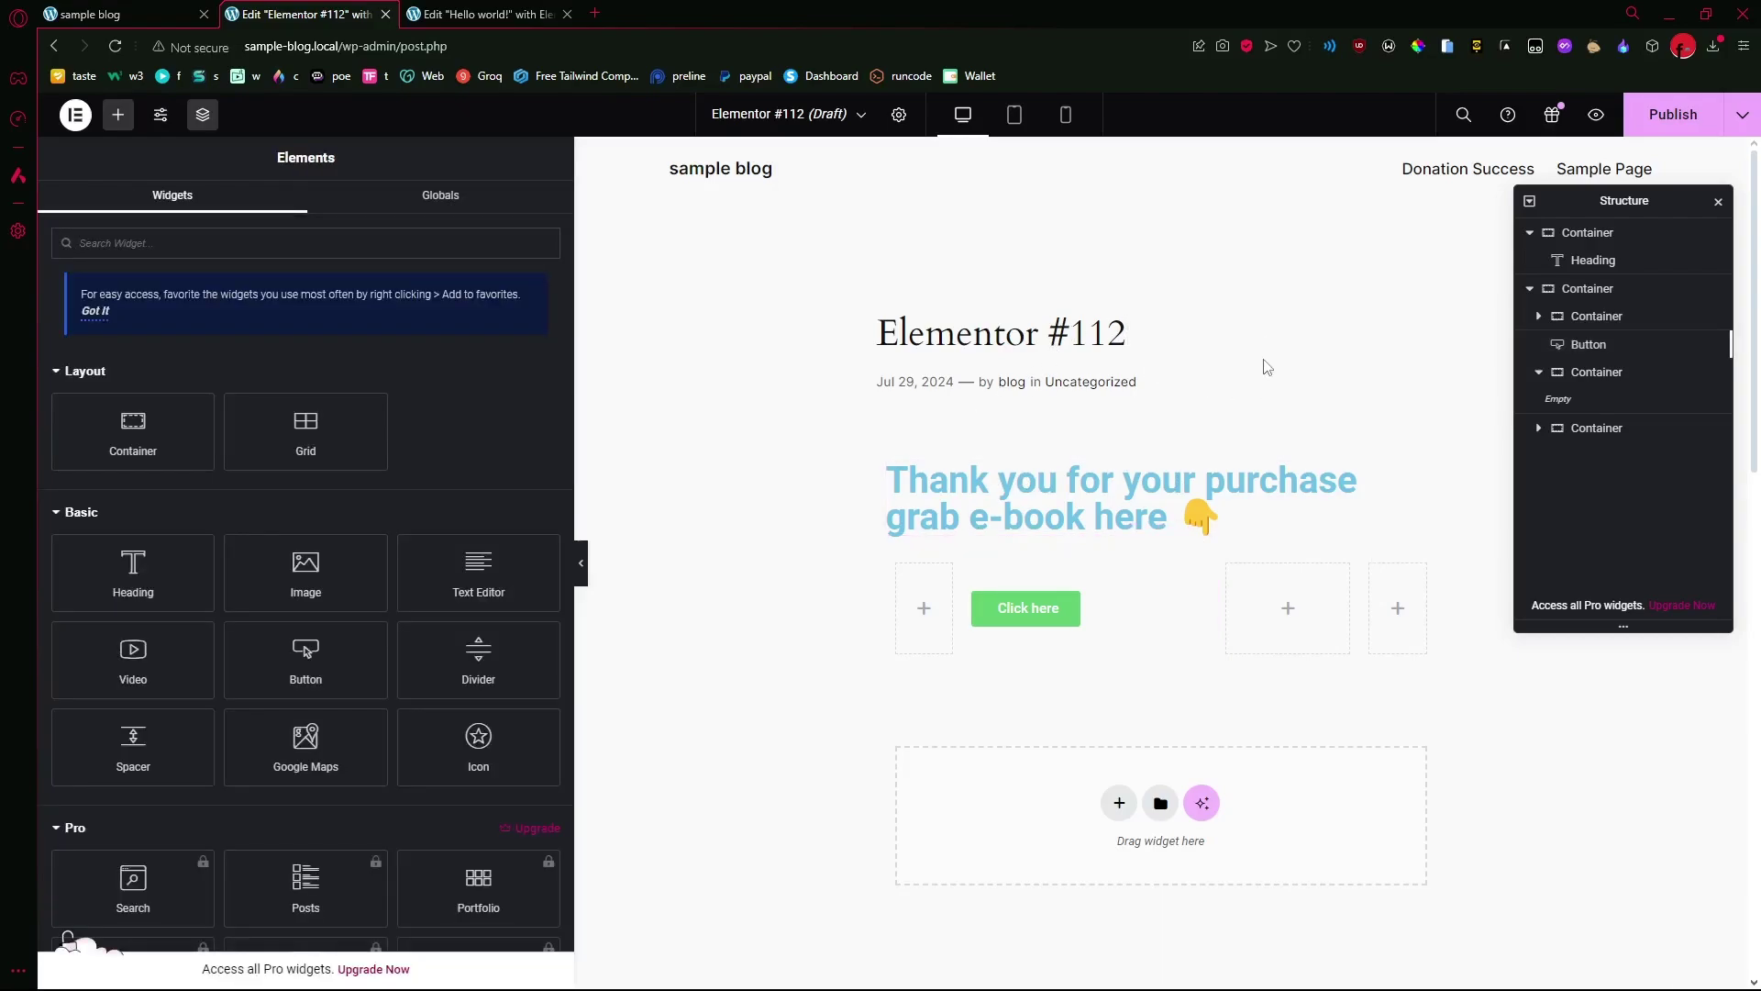
- Close the Recent pages list and publish the Elementor #112 post
{"action": "left_click", "coordinate": [838, 118]}
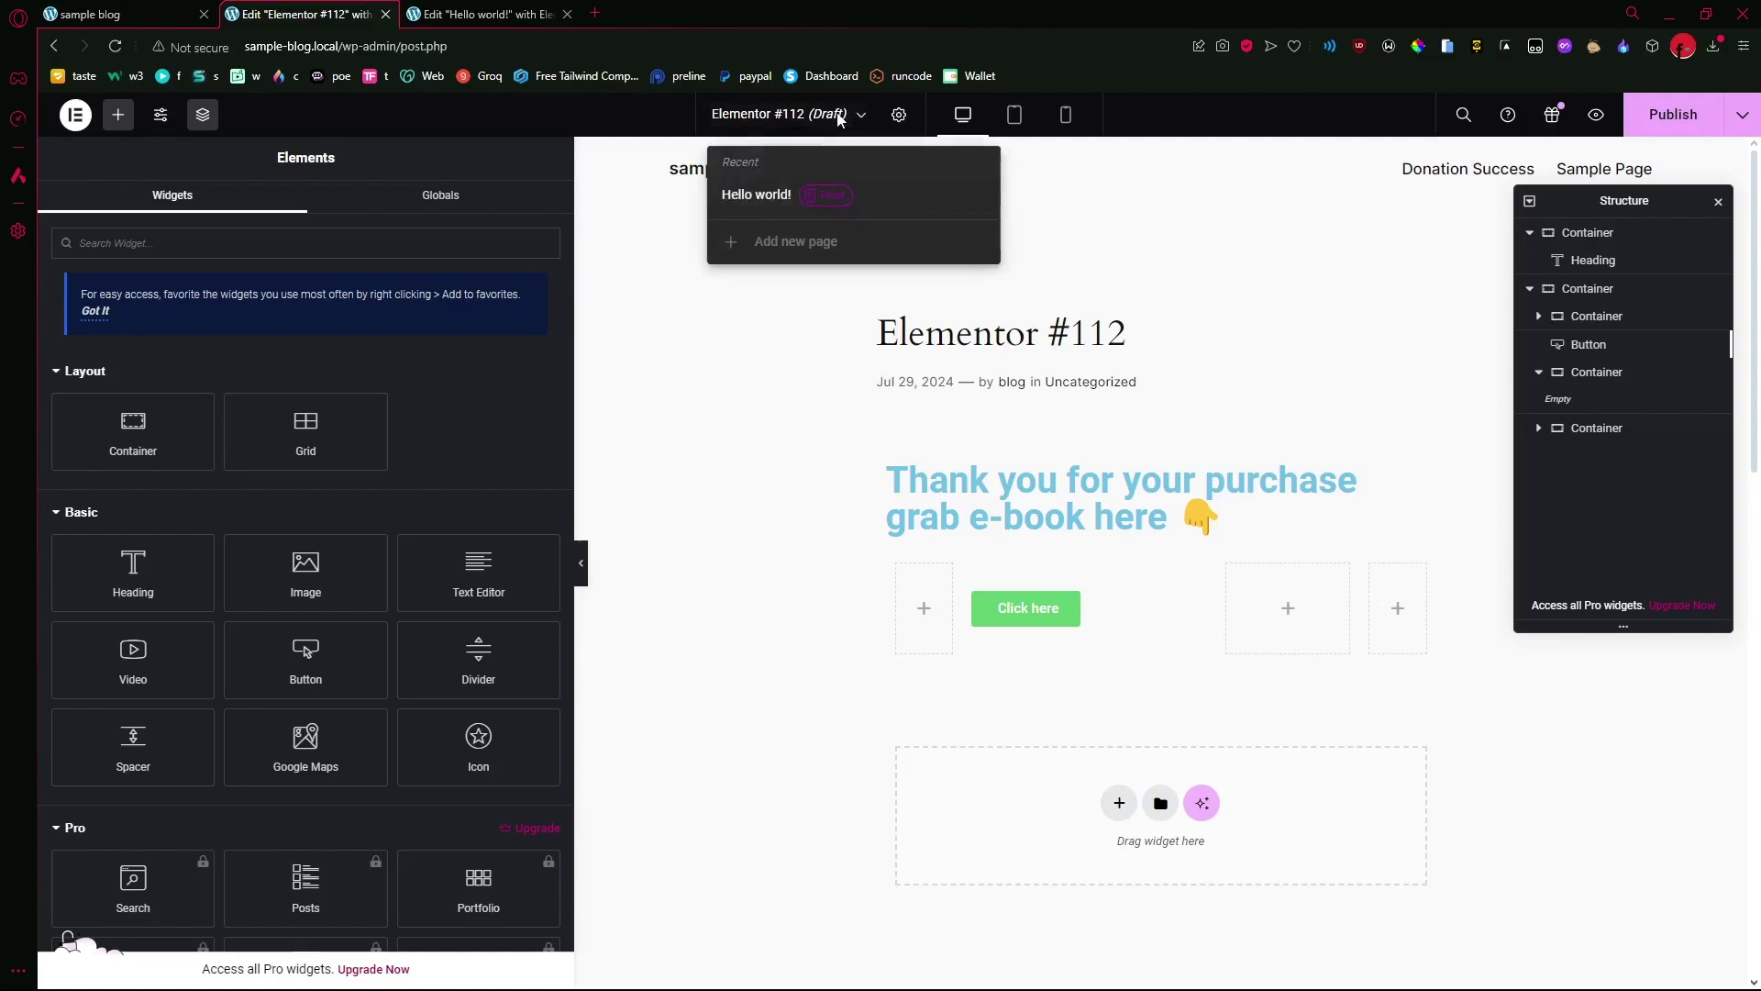
{"action": "left_click", "coordinate": [1146, 252]}
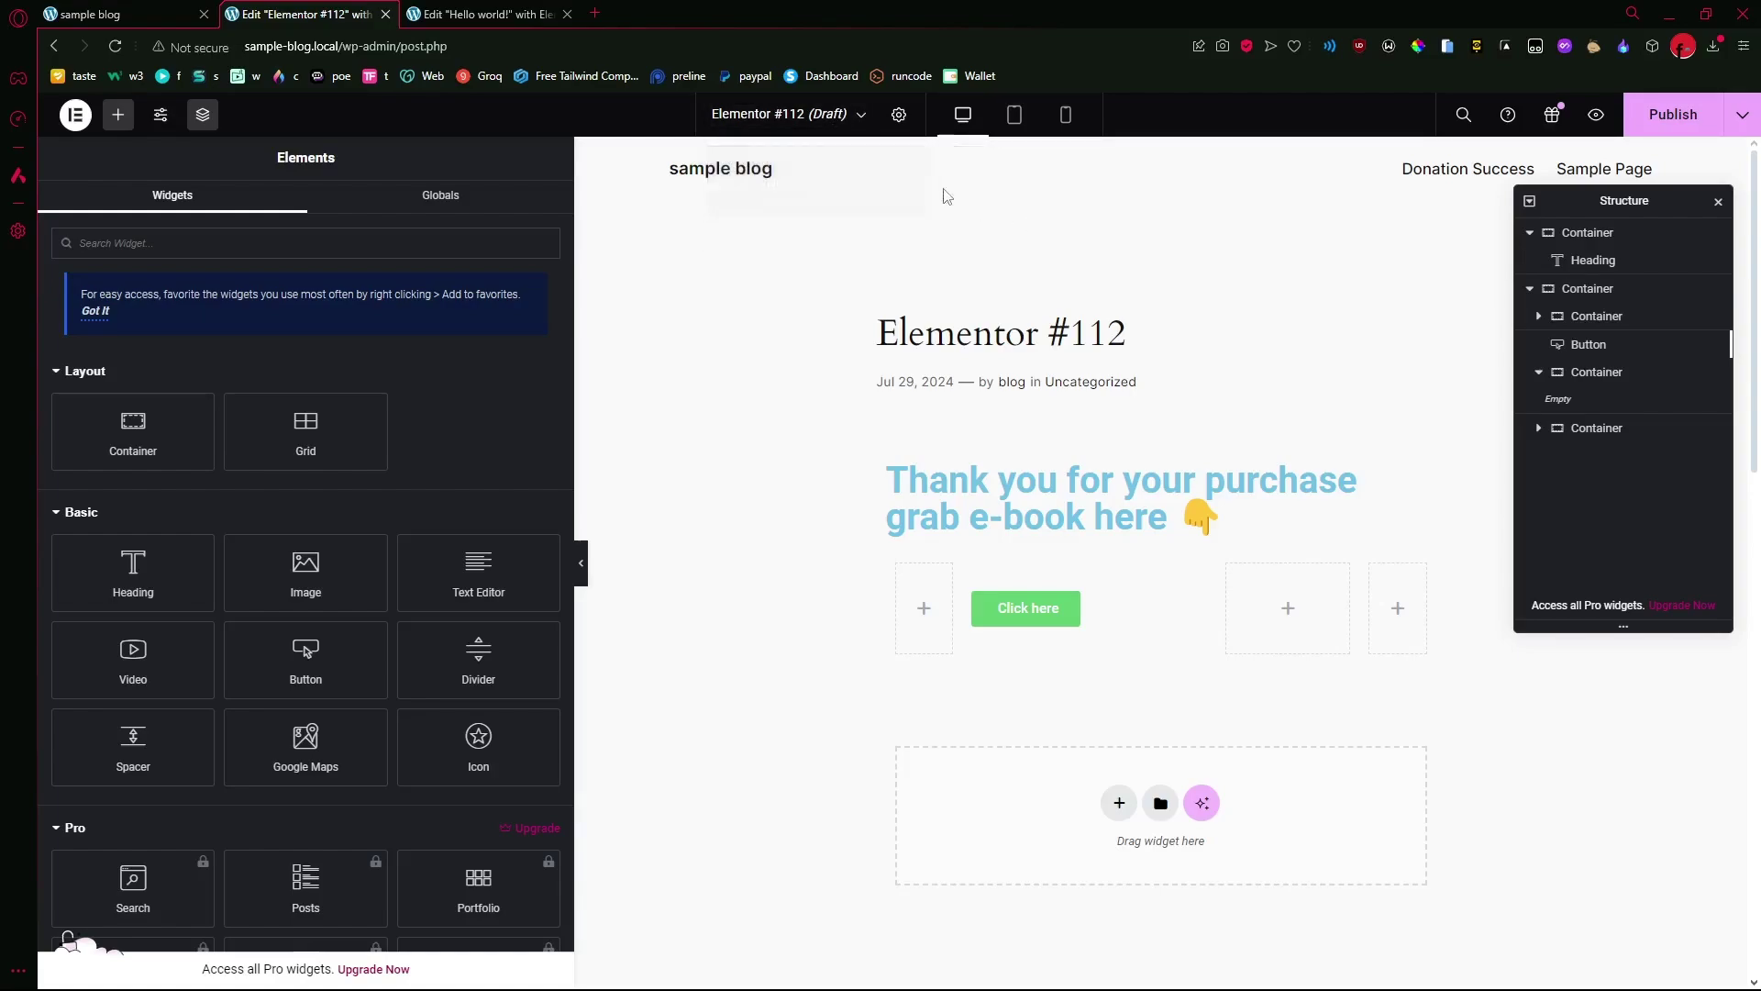
{"action": "left_click", "coordinate": [857, 118]}
{"action": "left_click", "coordinate": [1673, 113]}
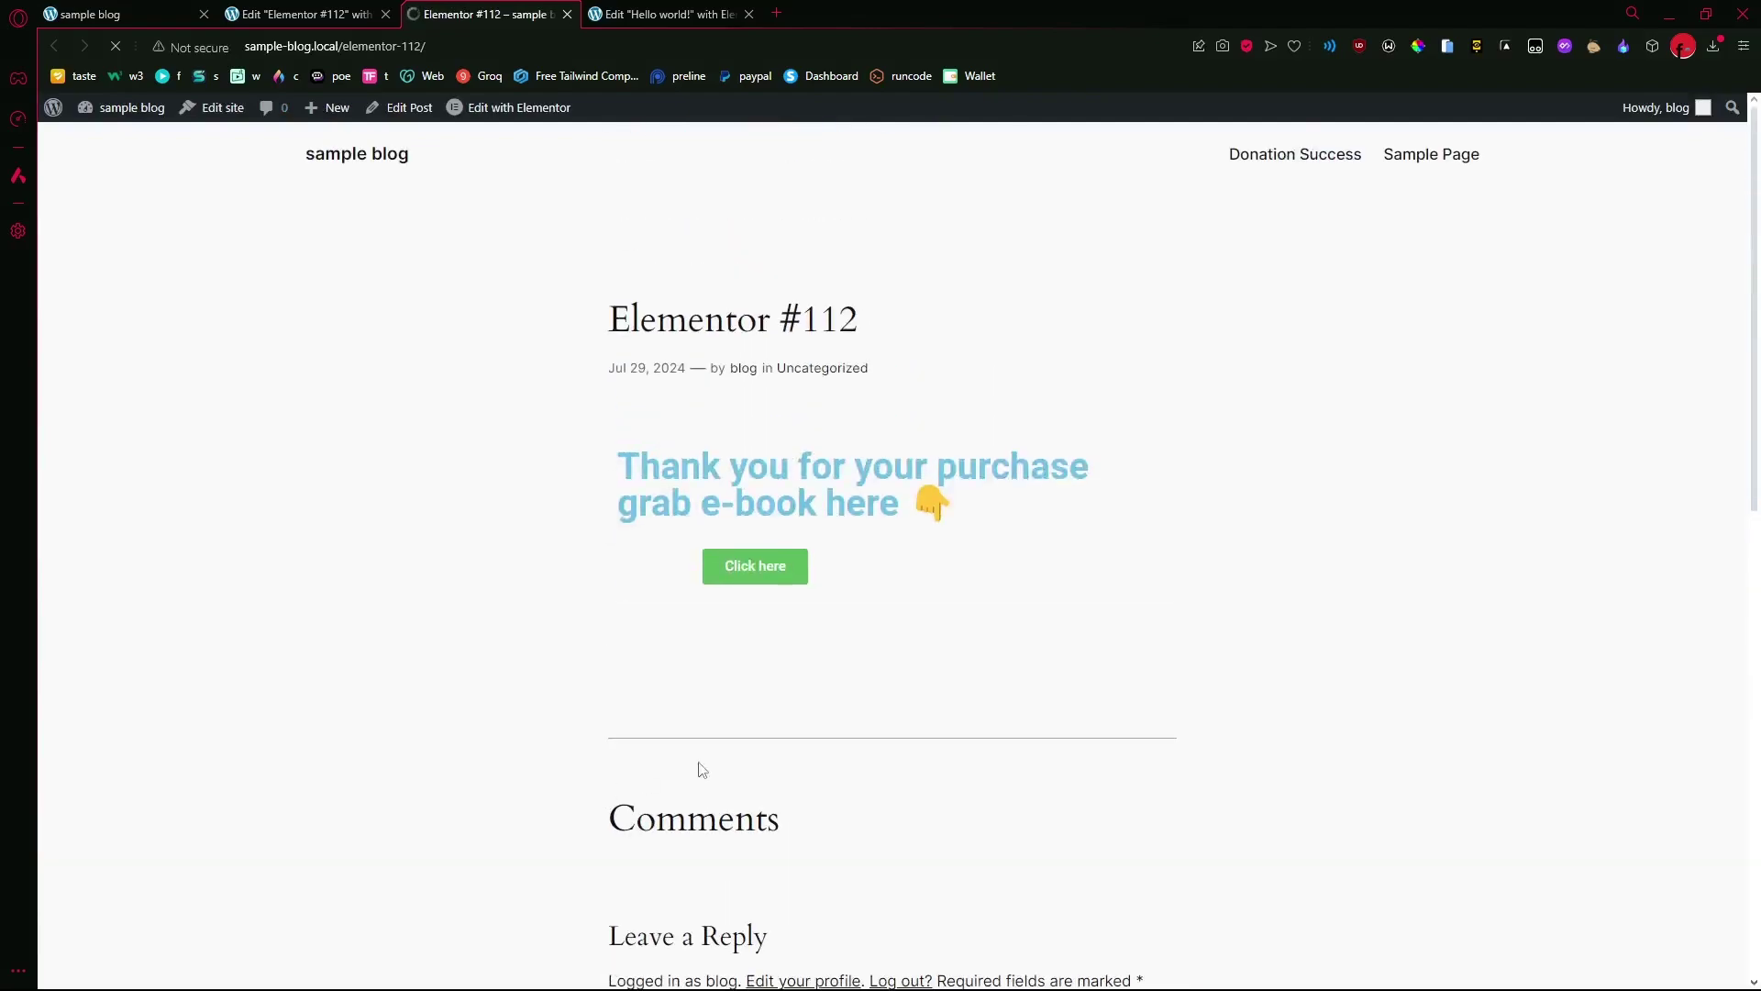
- Inspect the live Elementor #112 post's title and web address, then return to its editor
{"action": "left_click_drag", "start_coordinate": [902, 346], "coordinate": [582, 345]}
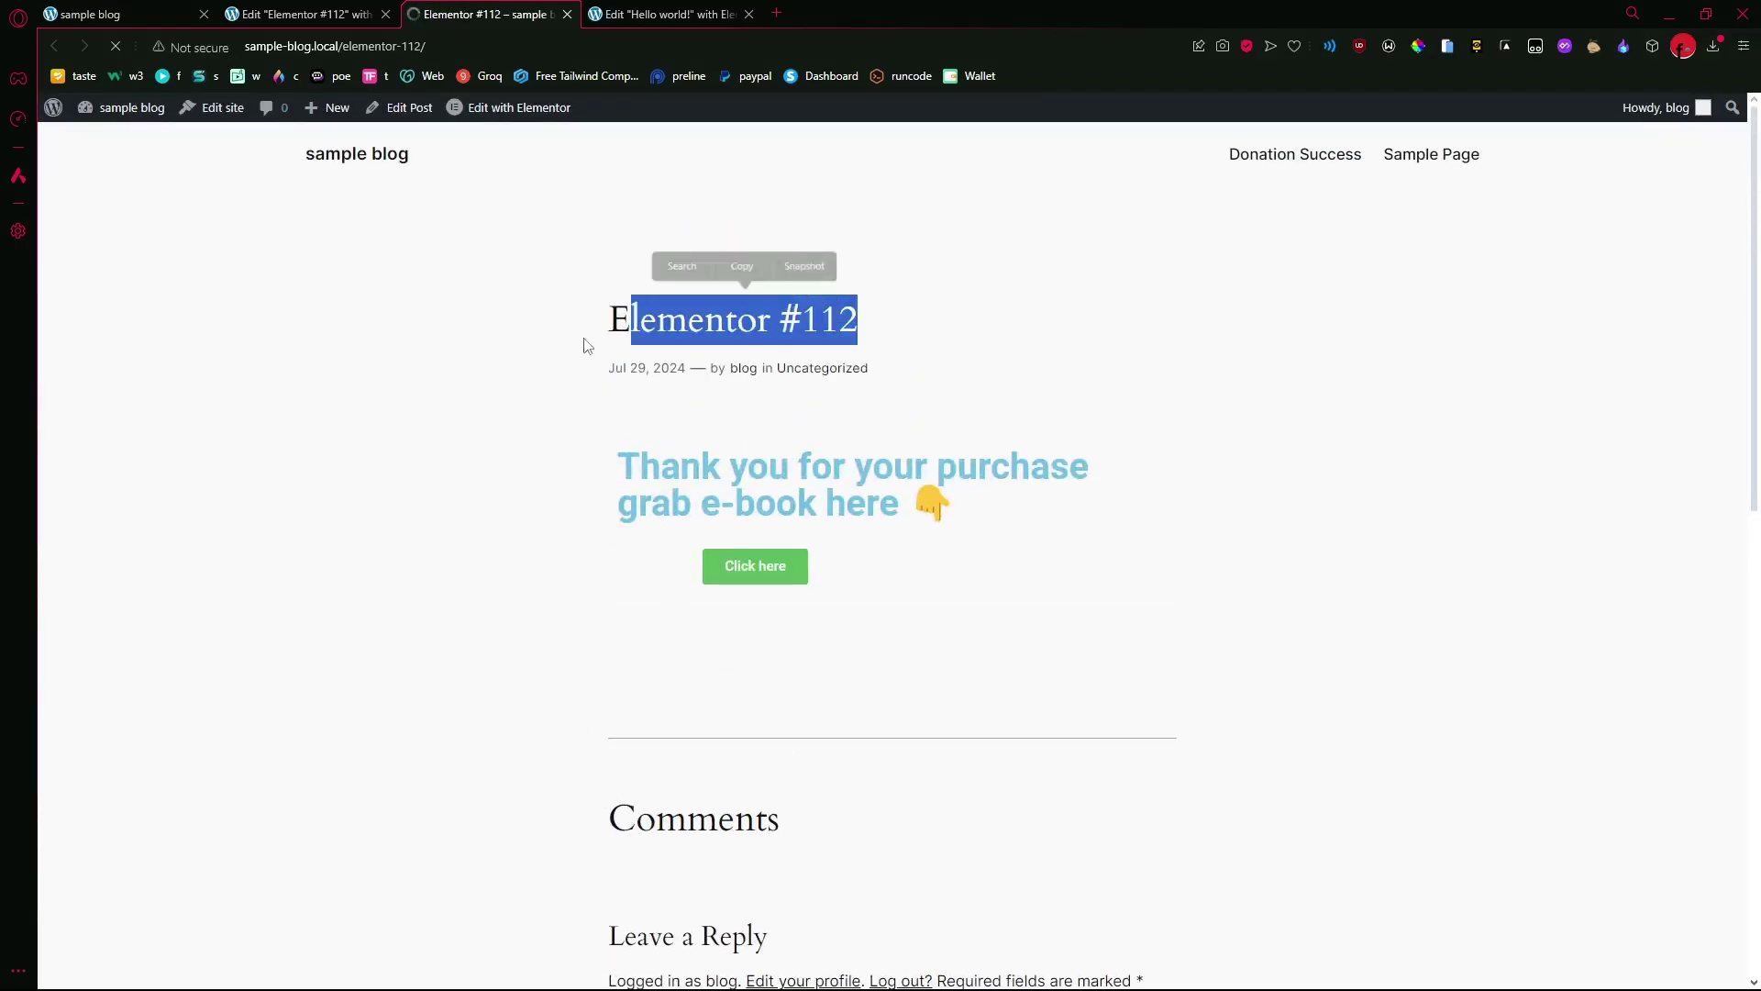
{"action": "left_click", "coordinate": [550, 362]}
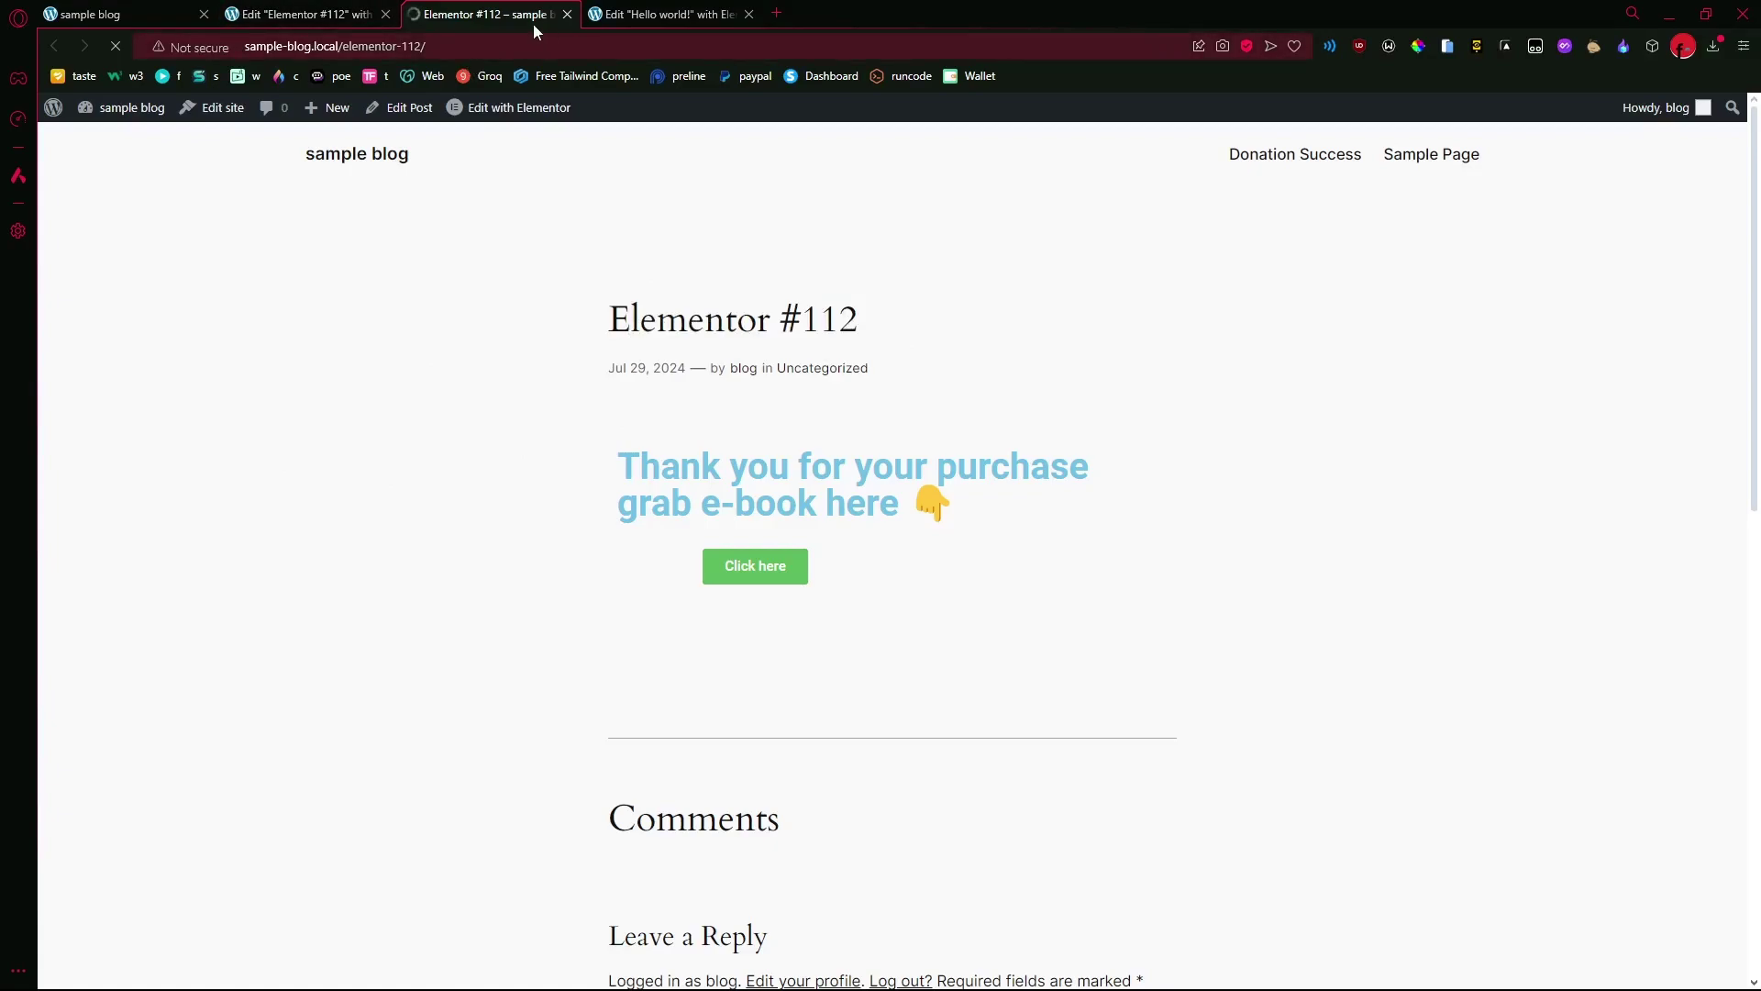
{"action": "left_click", "coordinate": [517, 38]}
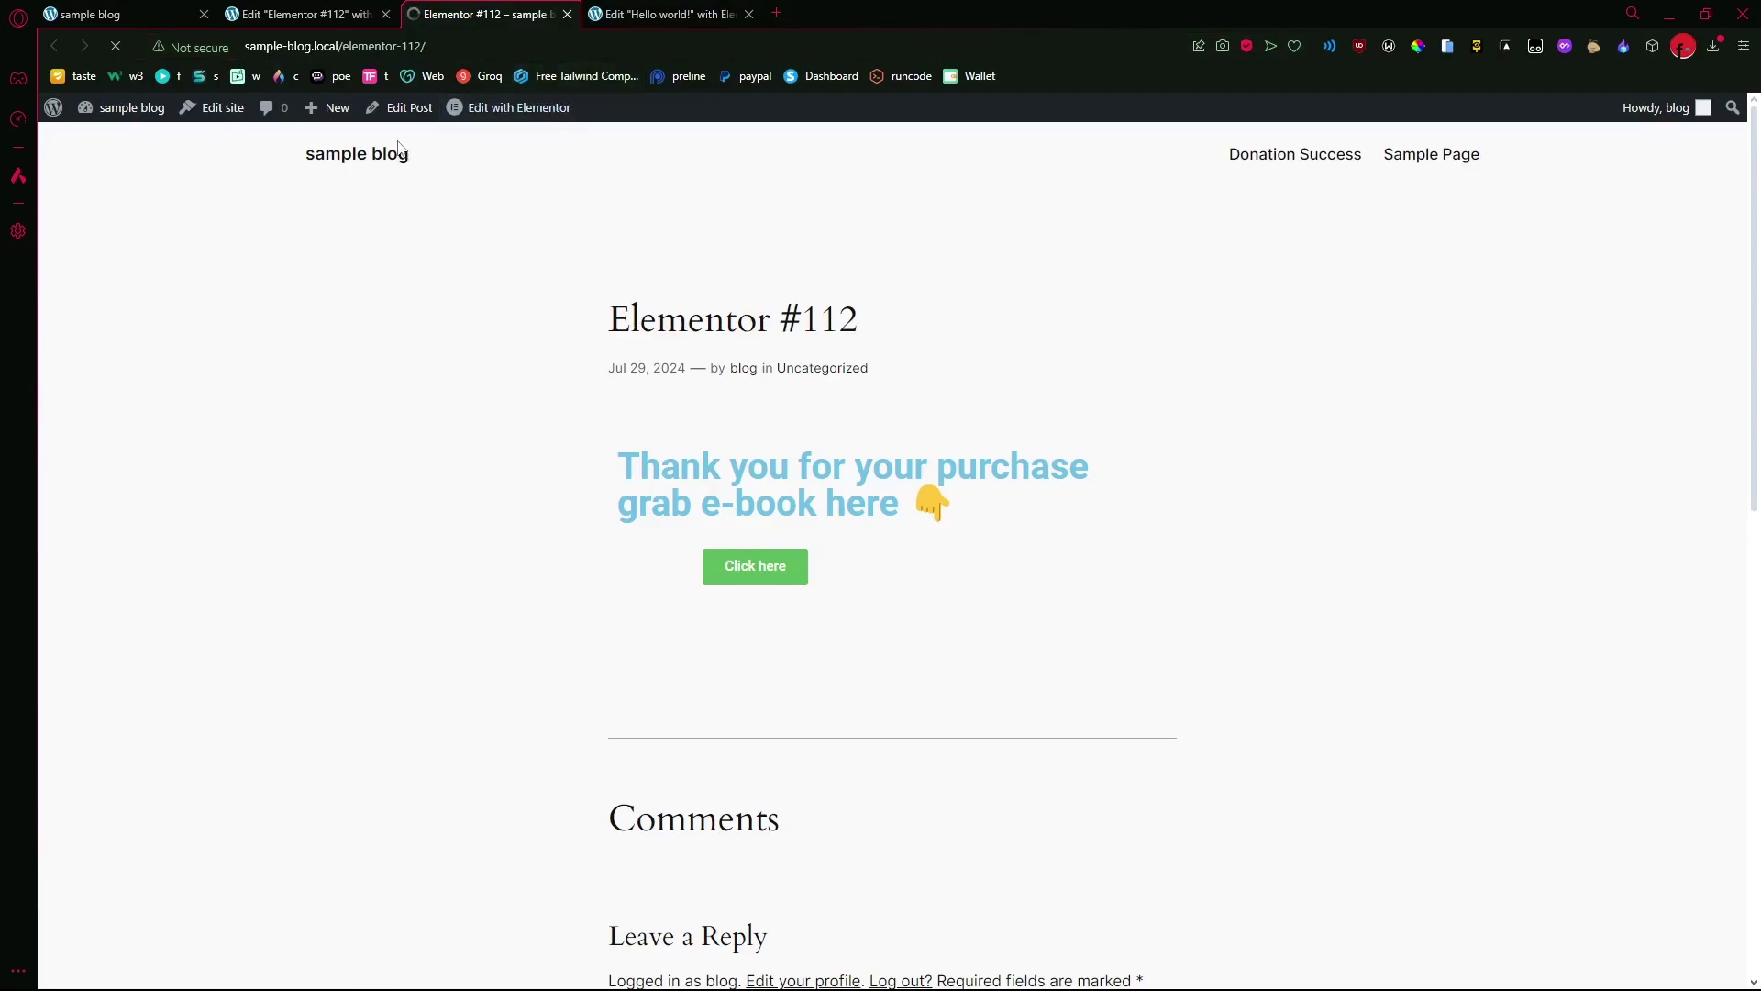
{"action": "left_click", "coordinate": [336, 8]}
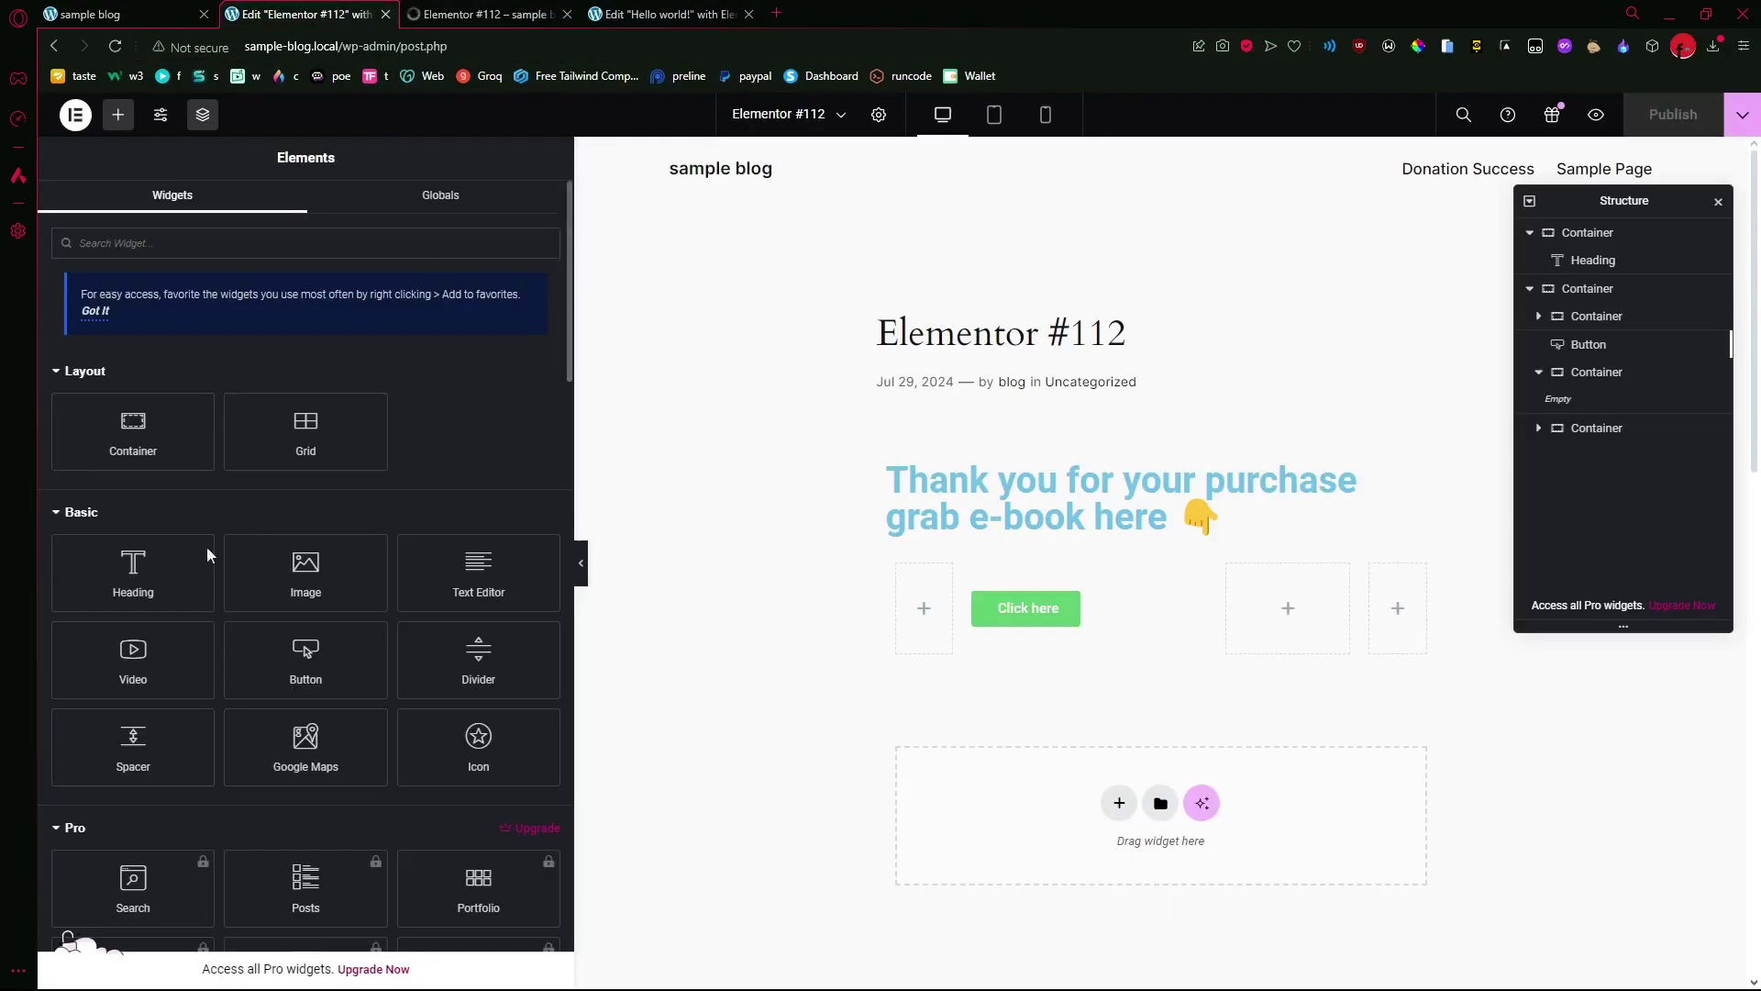
- Exit Elementor to the WordPress editor, retitle the Elementor #112 post 'Success page' and save it
{"action": "left_click", "coordinate": [76, 115]}
{"action": "left_click", "coordinate": [108, 312]}
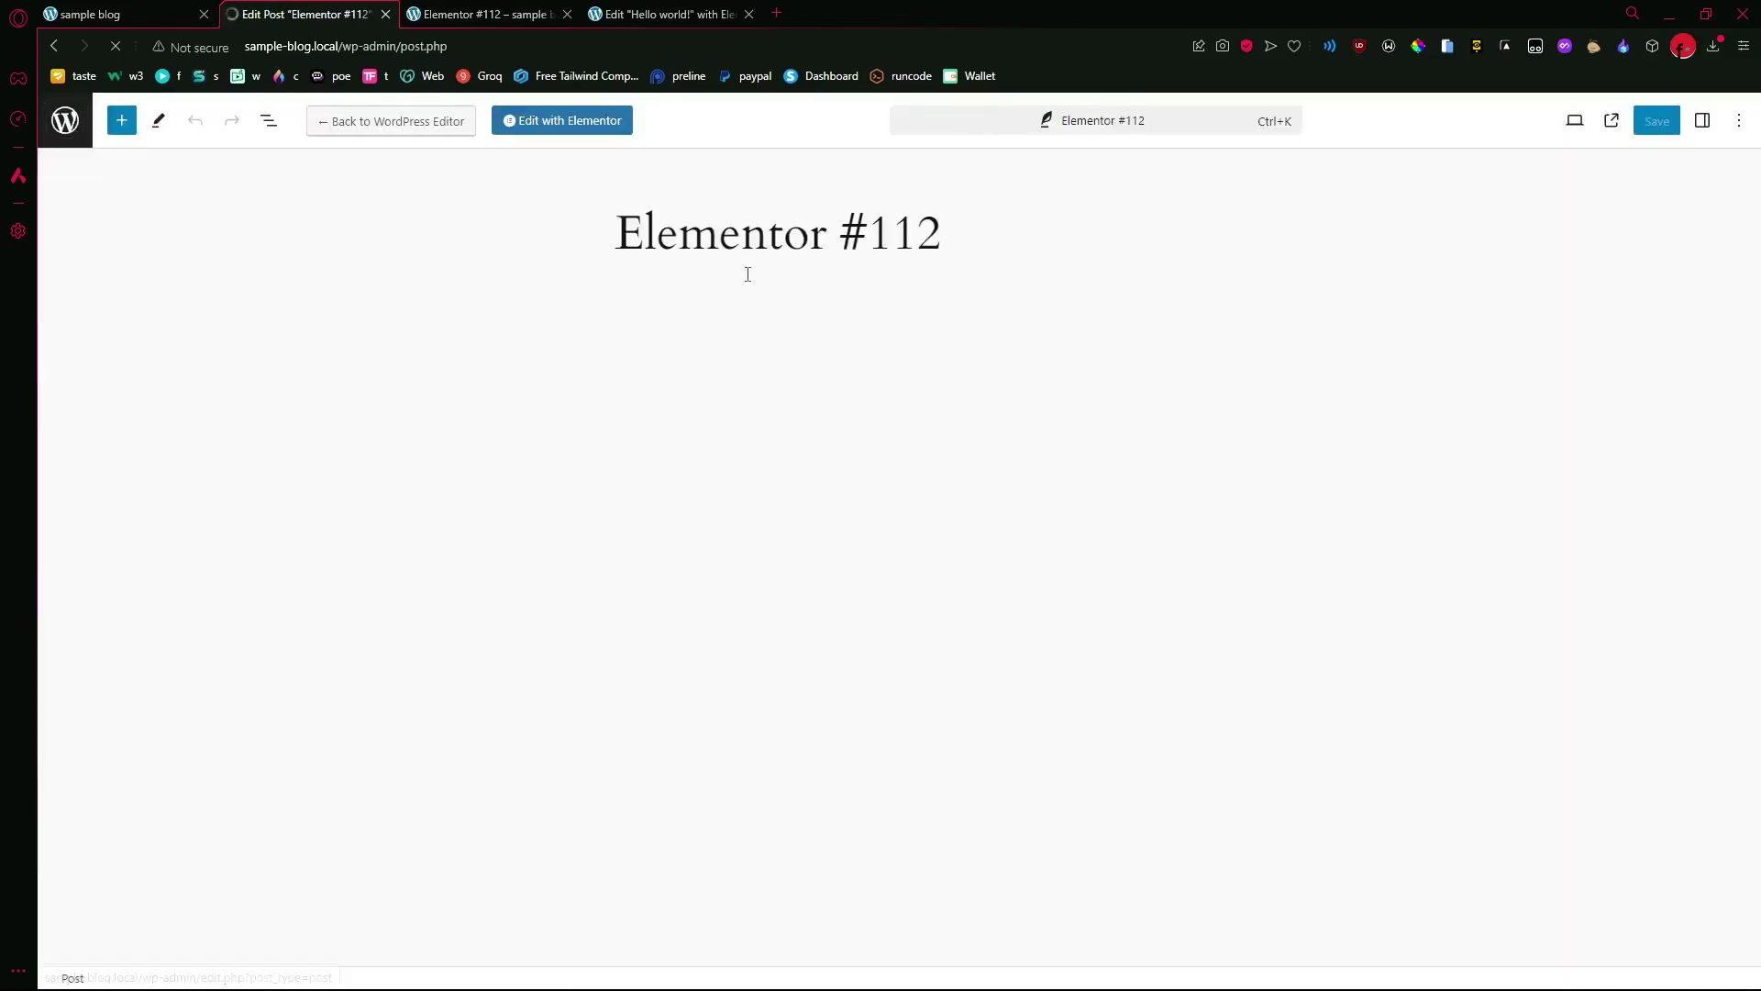
{"action": "left_click", "coordinate": [940, 240]}
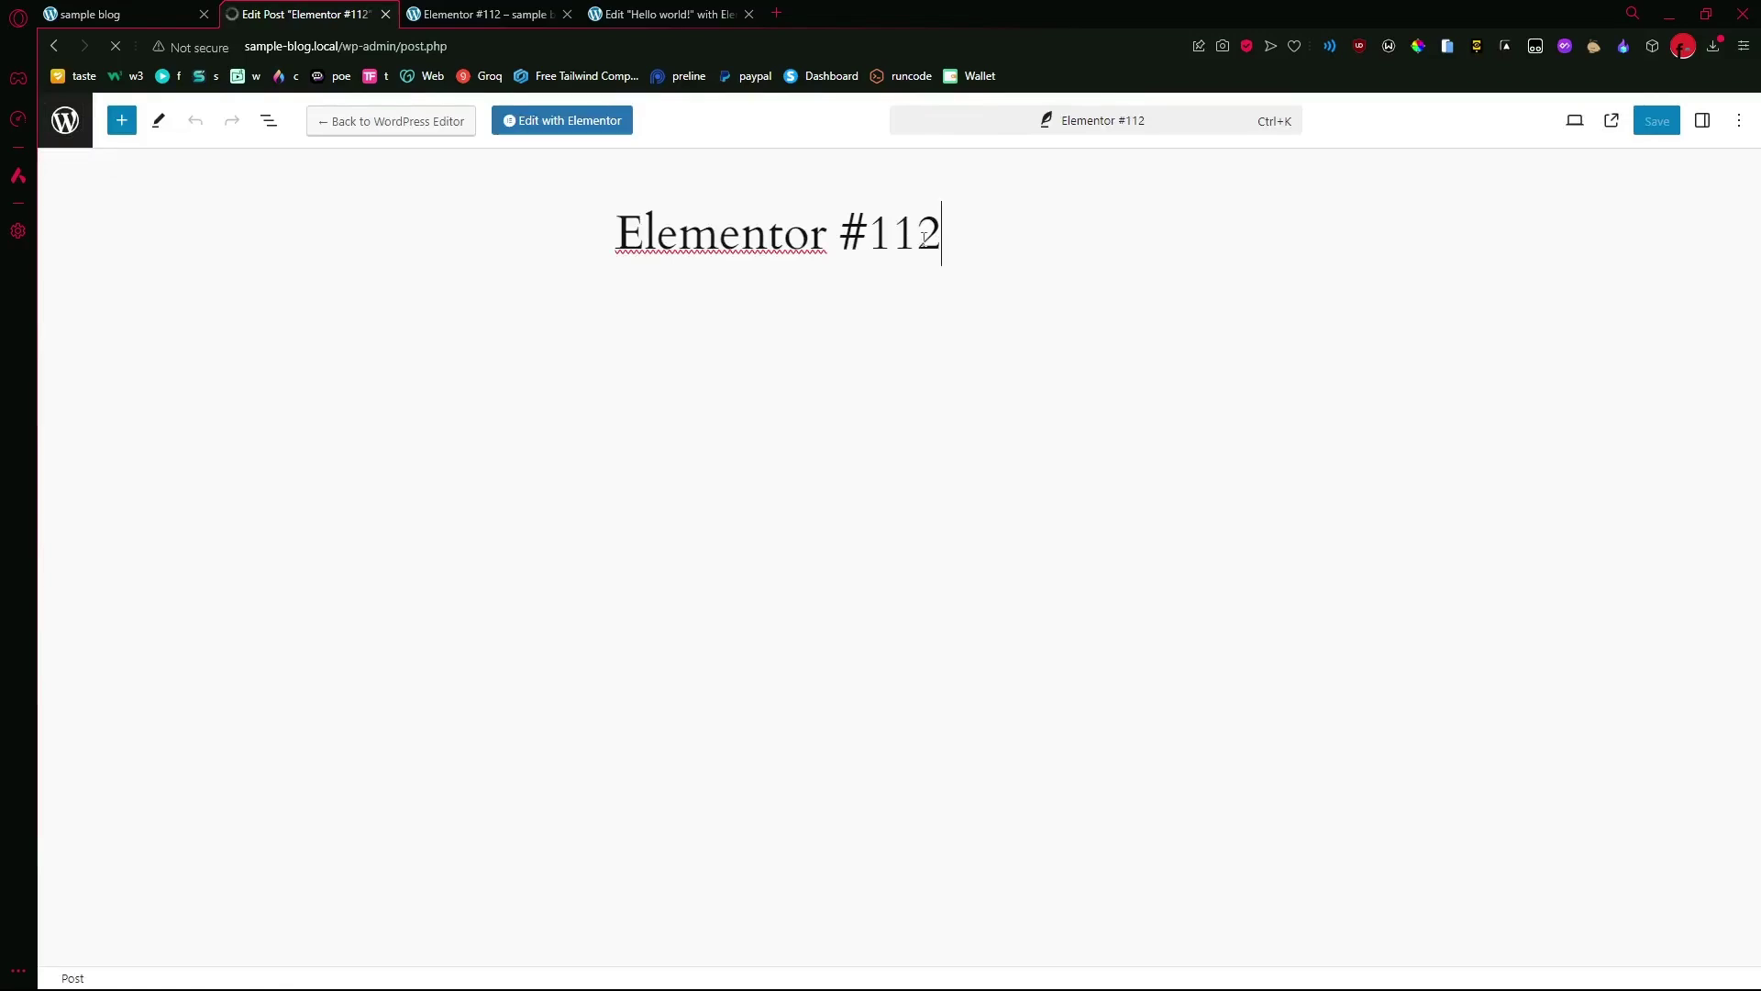
{"action": "key", "text": "BackSpace"}
{"action": "key", "text": "BackSpace"}
{"action": "key", "text": "BackSpace"}
{"action": "key", "text": "BackSpace"}
{"action": "key", "text": "BackSpace"}
{"action": "key", "text": "BackSpace"}
{"action": "key", "text": "BackSpace"}
{"action": "key", "text": "BackSpace"}
{"action": "key", "text": "BackSpace"}
{"action": "key", "text": "BackSpace"}
{"action": "key", "text": "BackSpace"}
{"action": "key", "text": "BackSpace"}
{"action": "key", "text": "BackSpace"}
{"action": "key", "text": "BackSpace"}
{"action": "type", "text": "Success"}
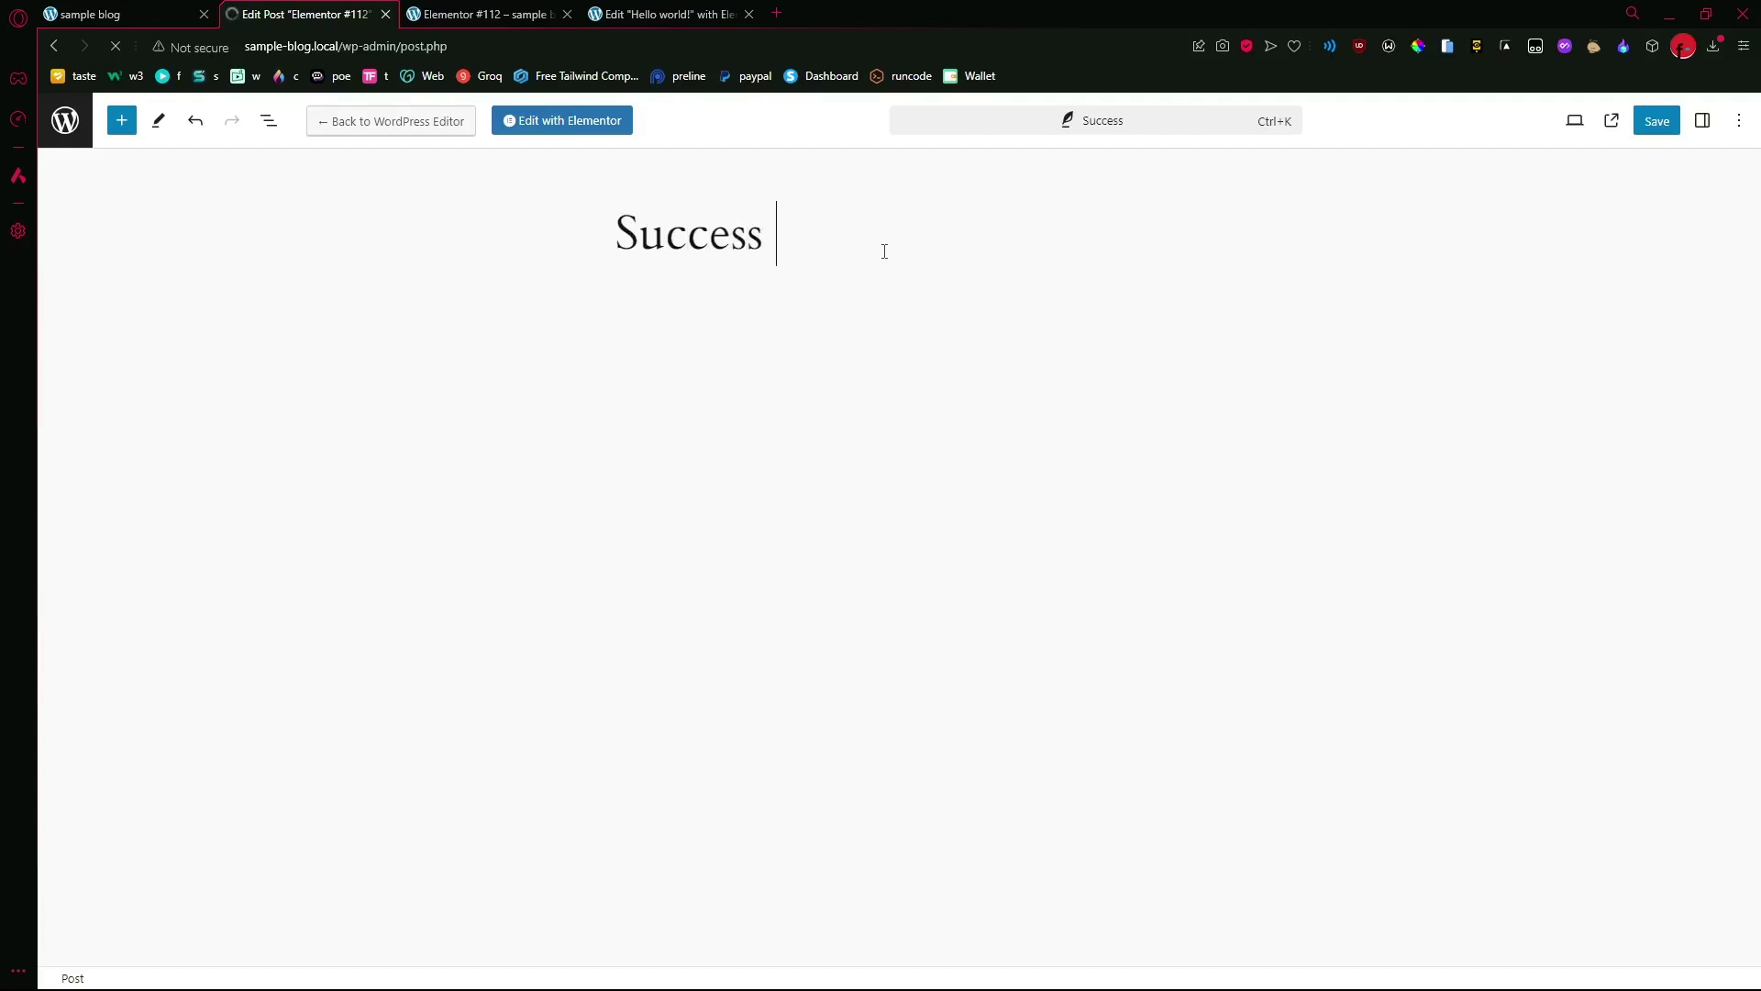
{"action": "type", "text": " page"}
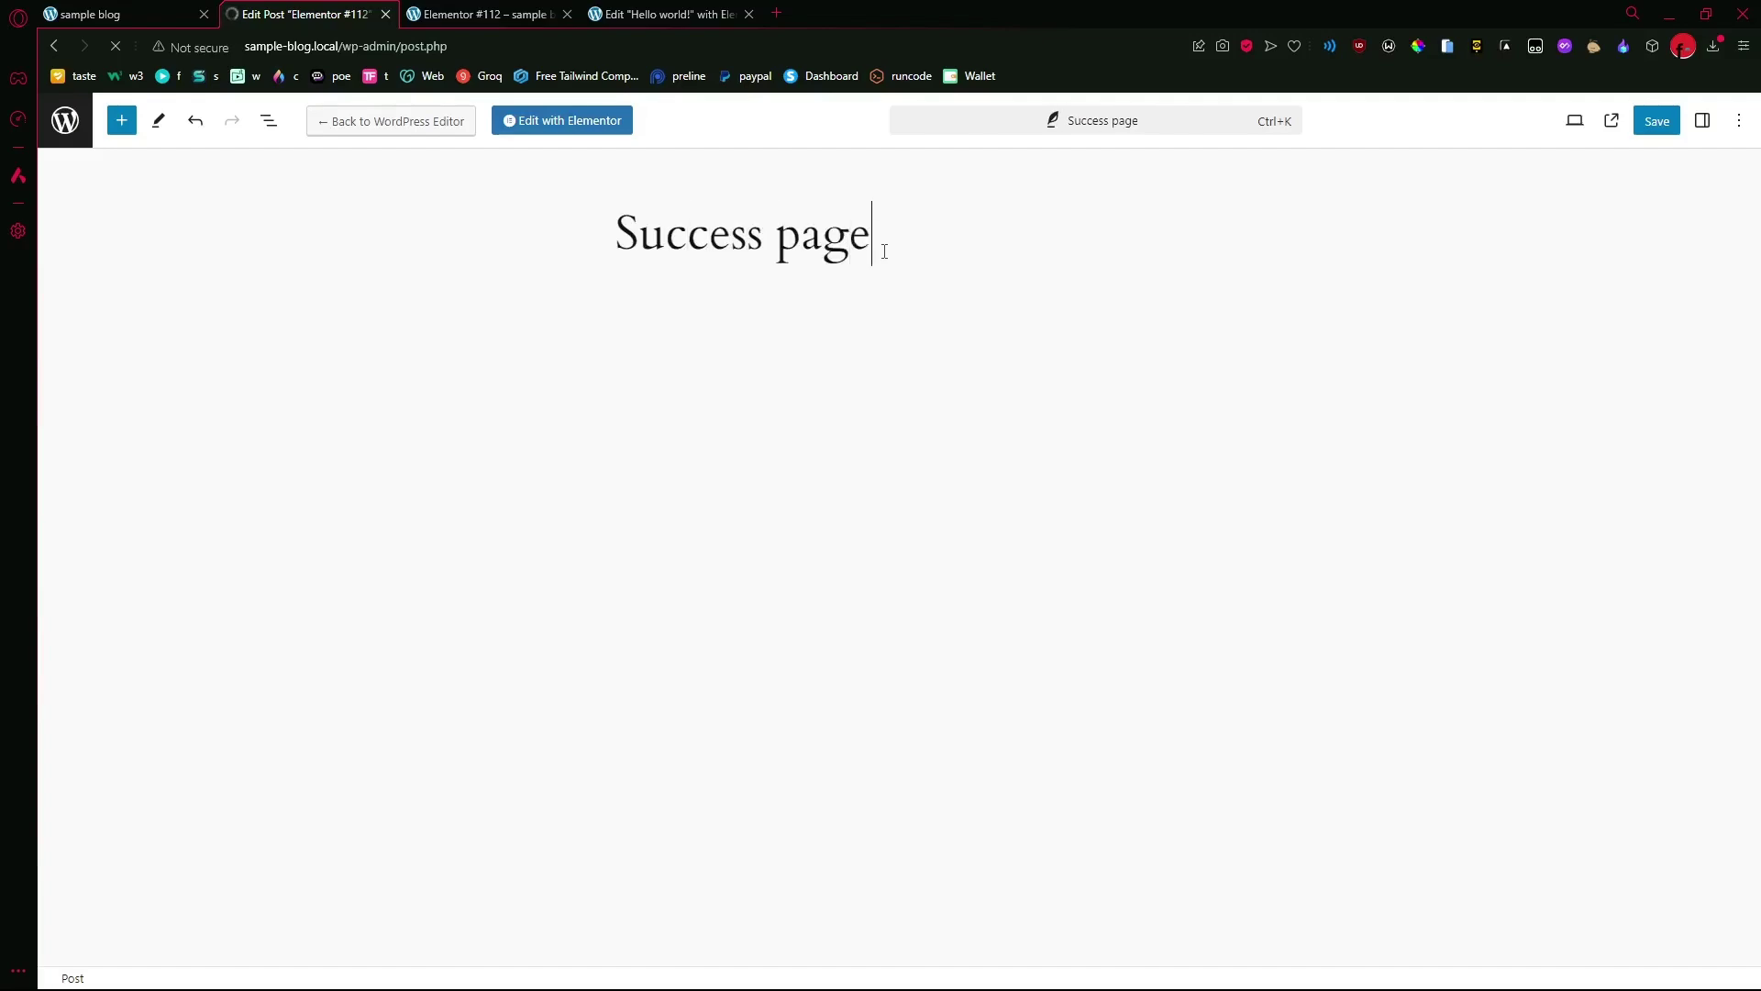
{"action": "left_click", "coordinate": [1658, 129]}
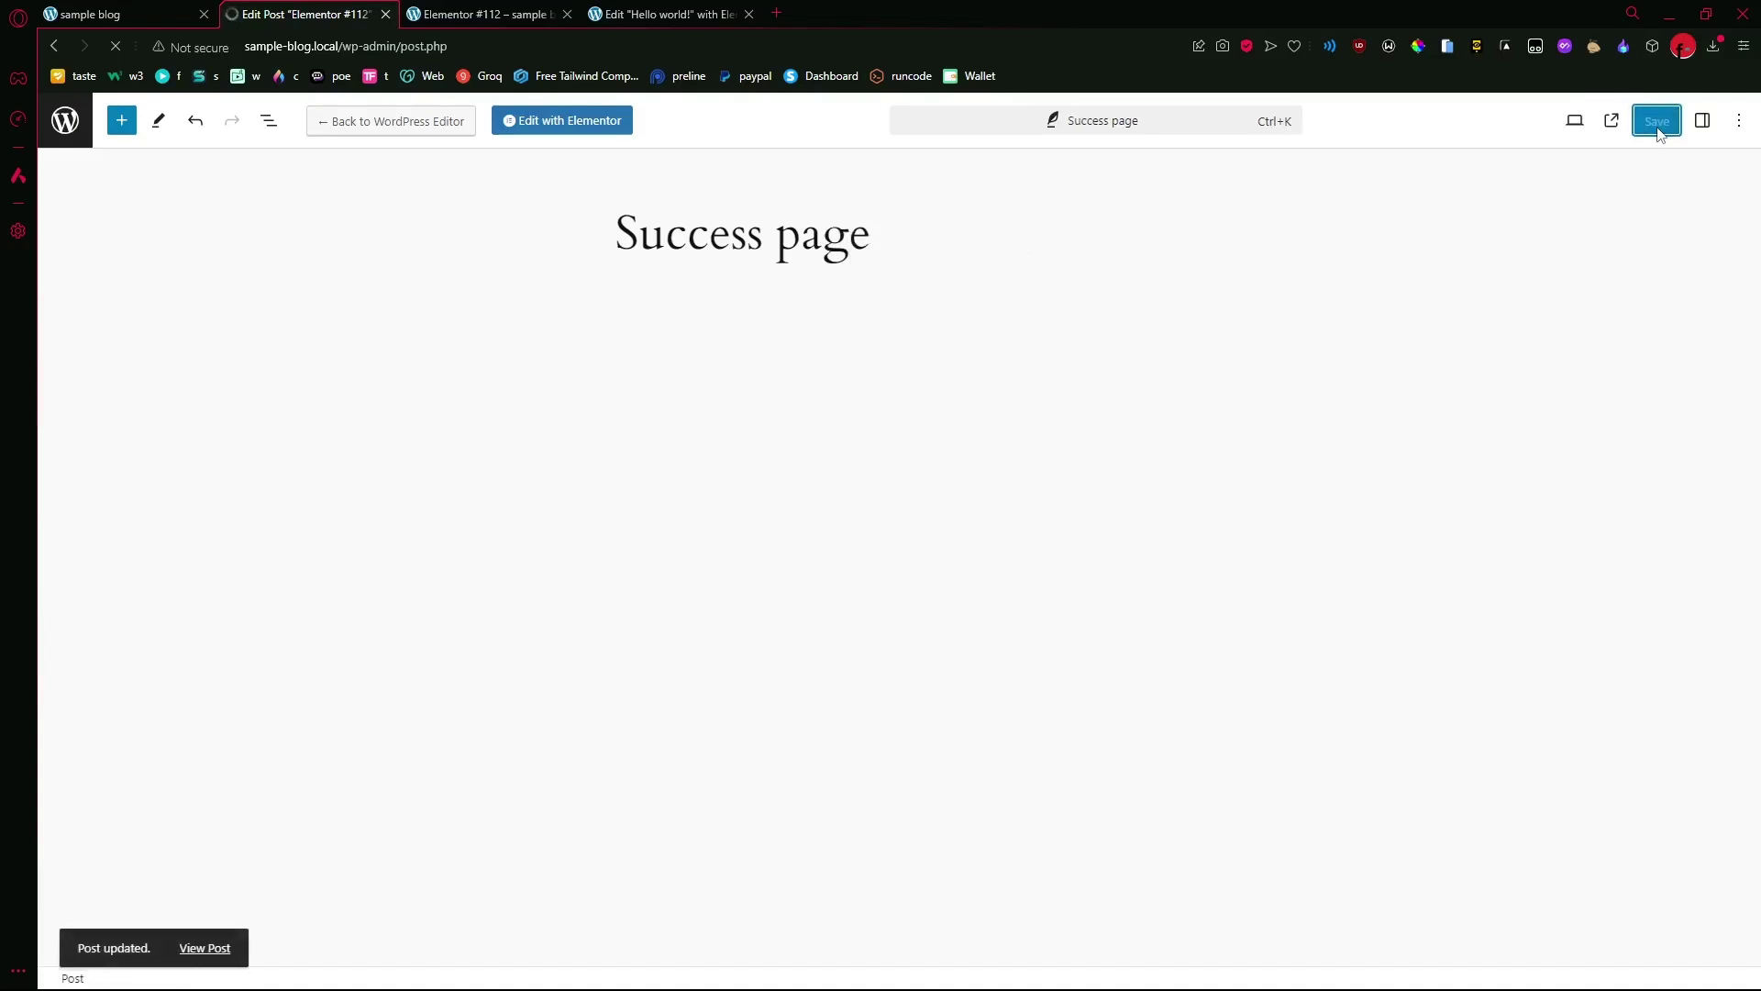
{"action": "left_click", "coordinate": [55, 129]}
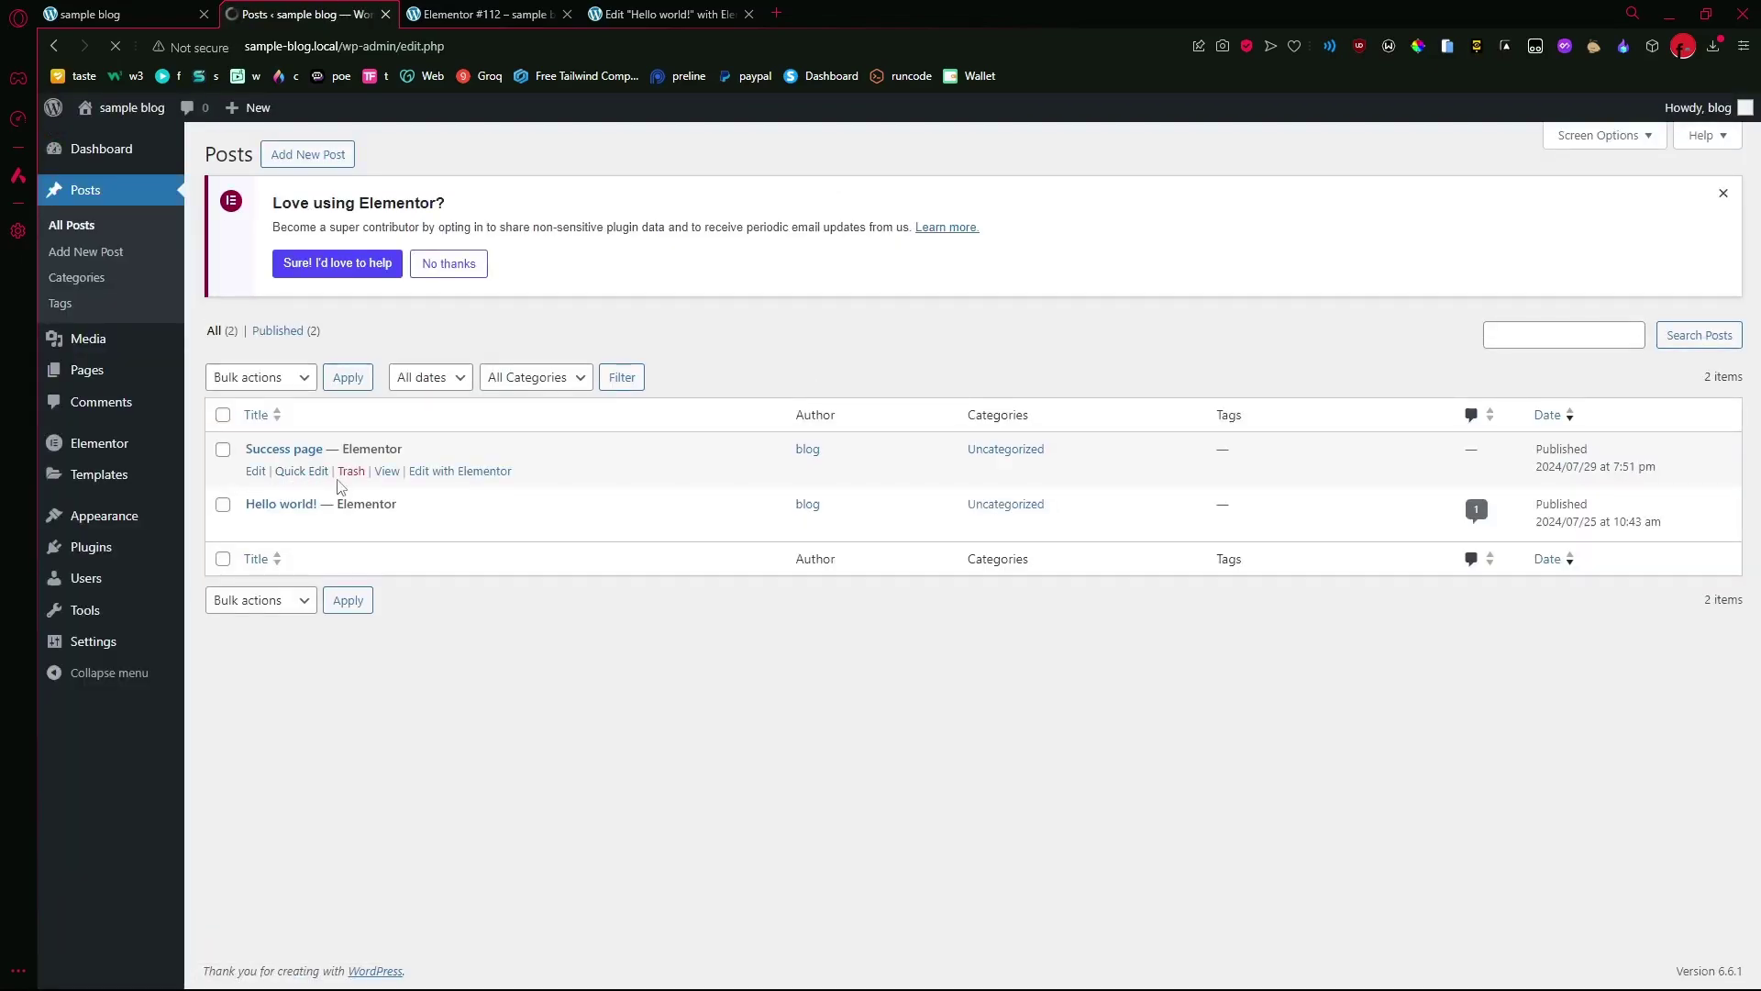
{"action": "right_click", "coordinate": [386, 471]}
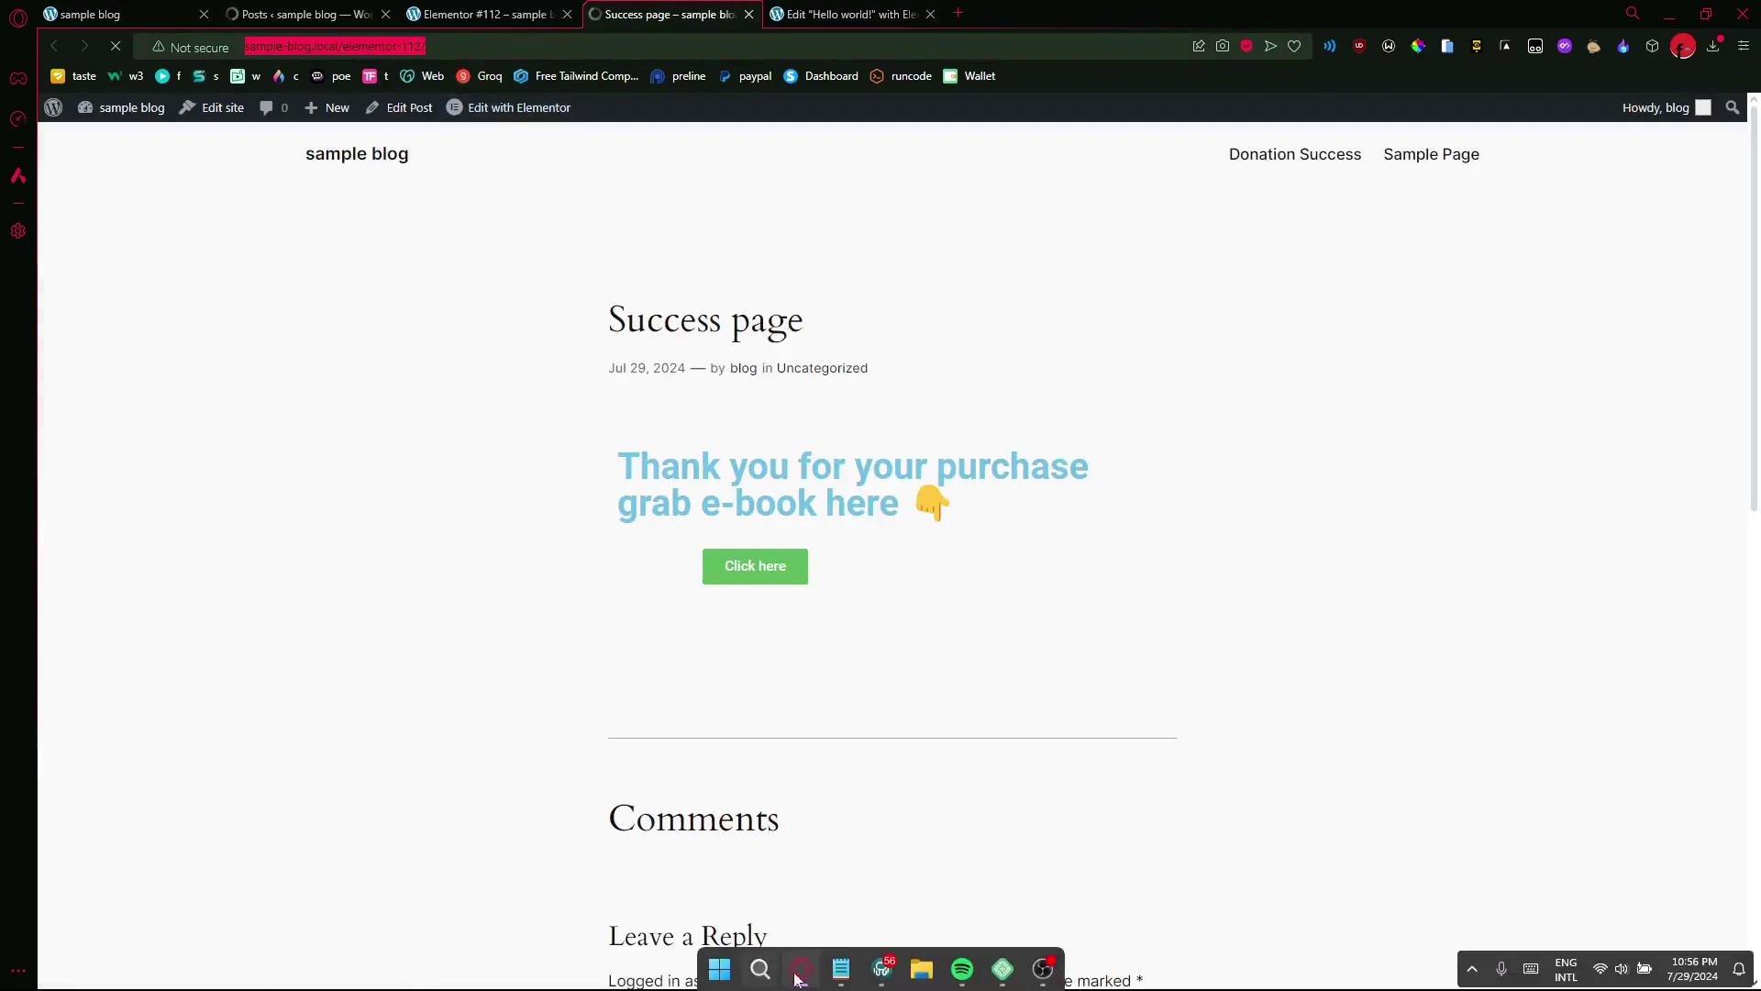
{"action": "left_click", "coordinate": [841, 969]}
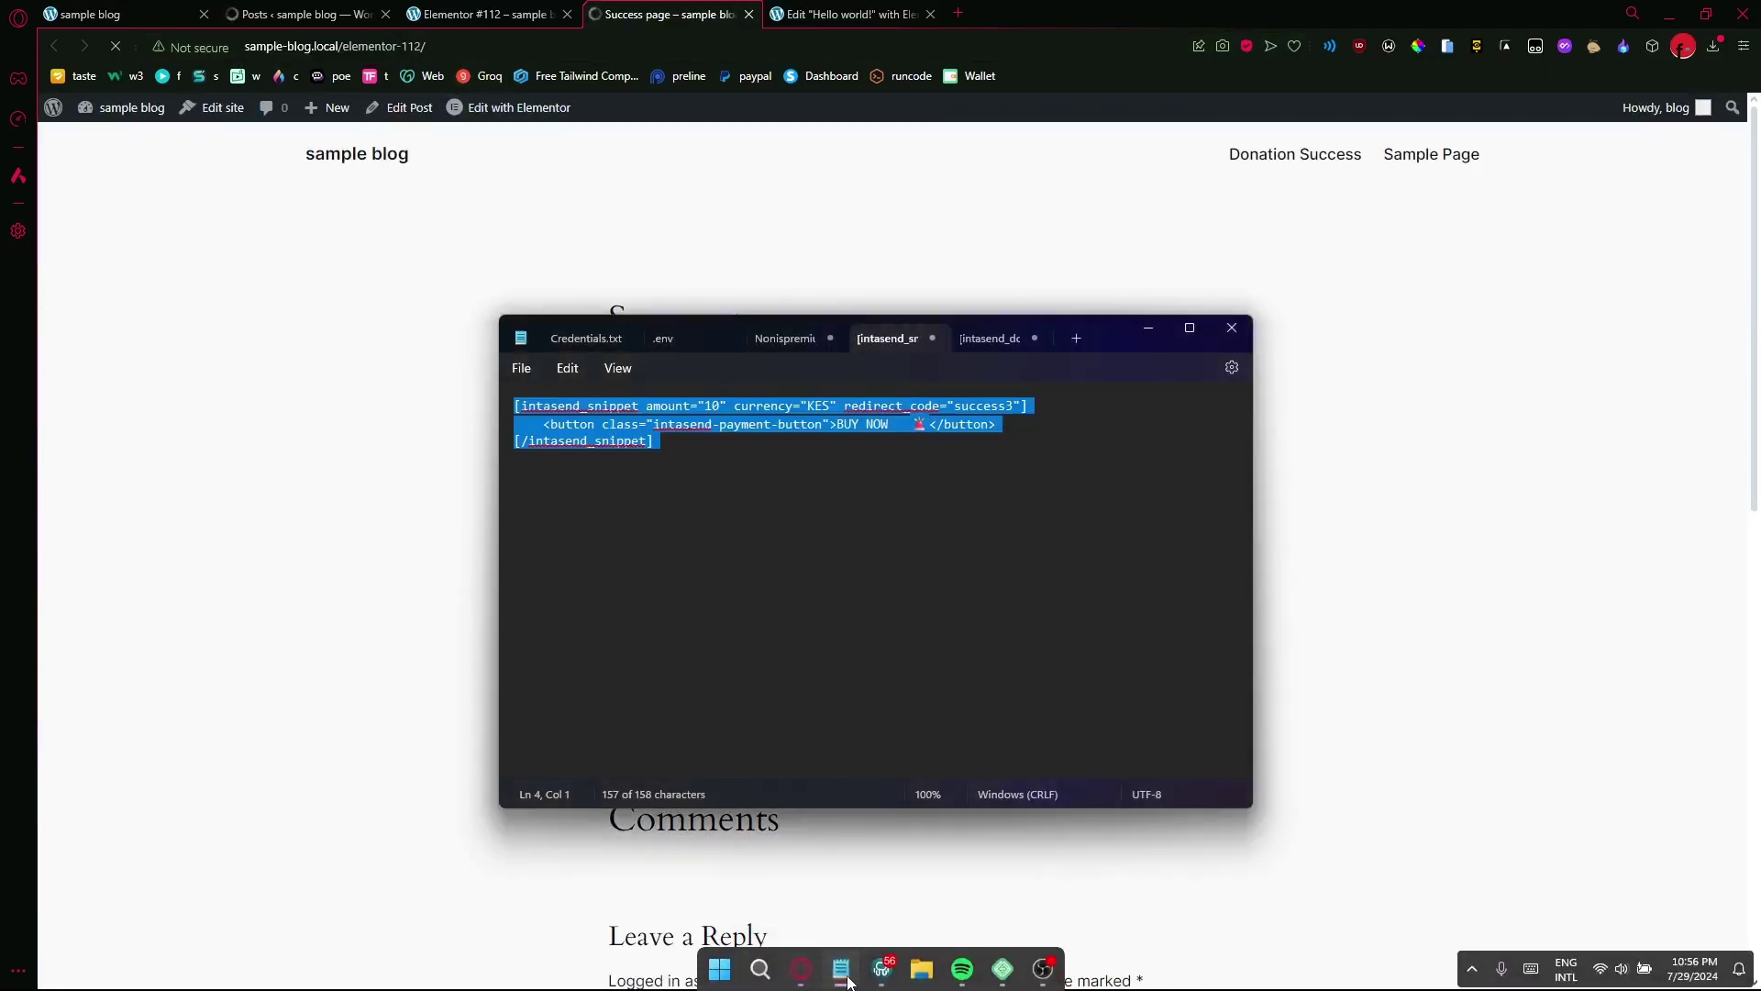
{"action": "left_click", "coordinate": [787, 512]}
{"action": "type", "text": "http://sample-blog.local/elementor-112/"}
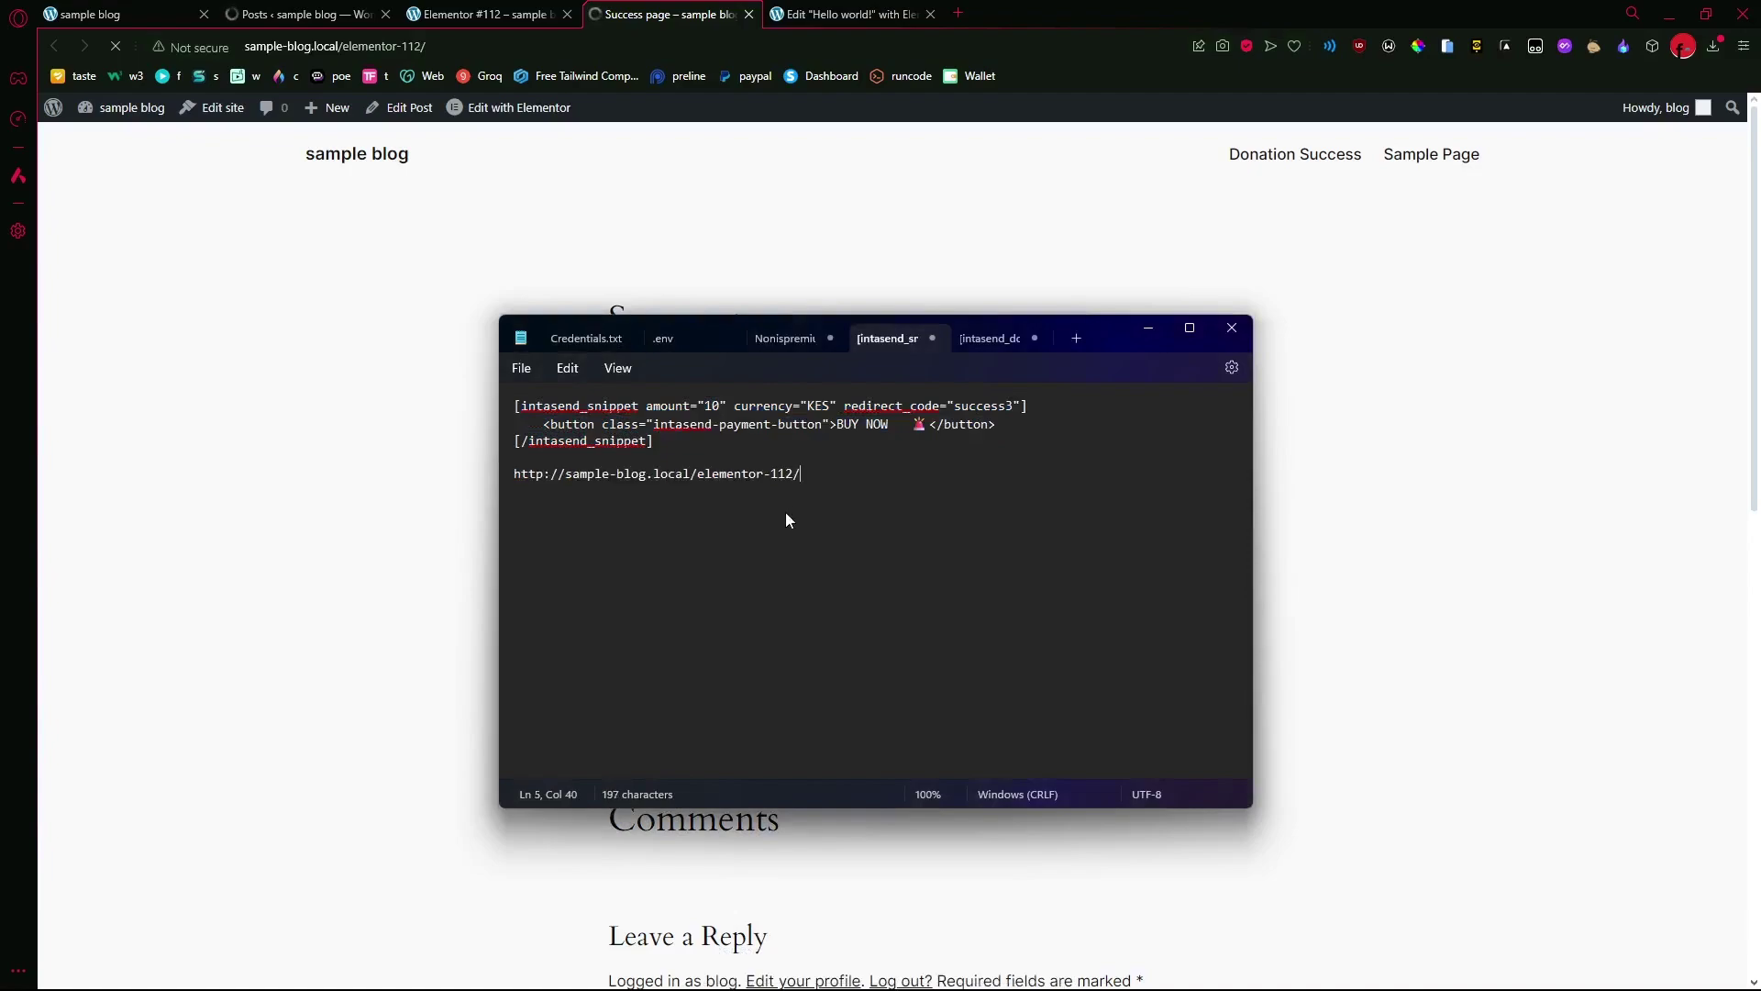
{"action": "left_click", "coordinate": [1046, 236]}
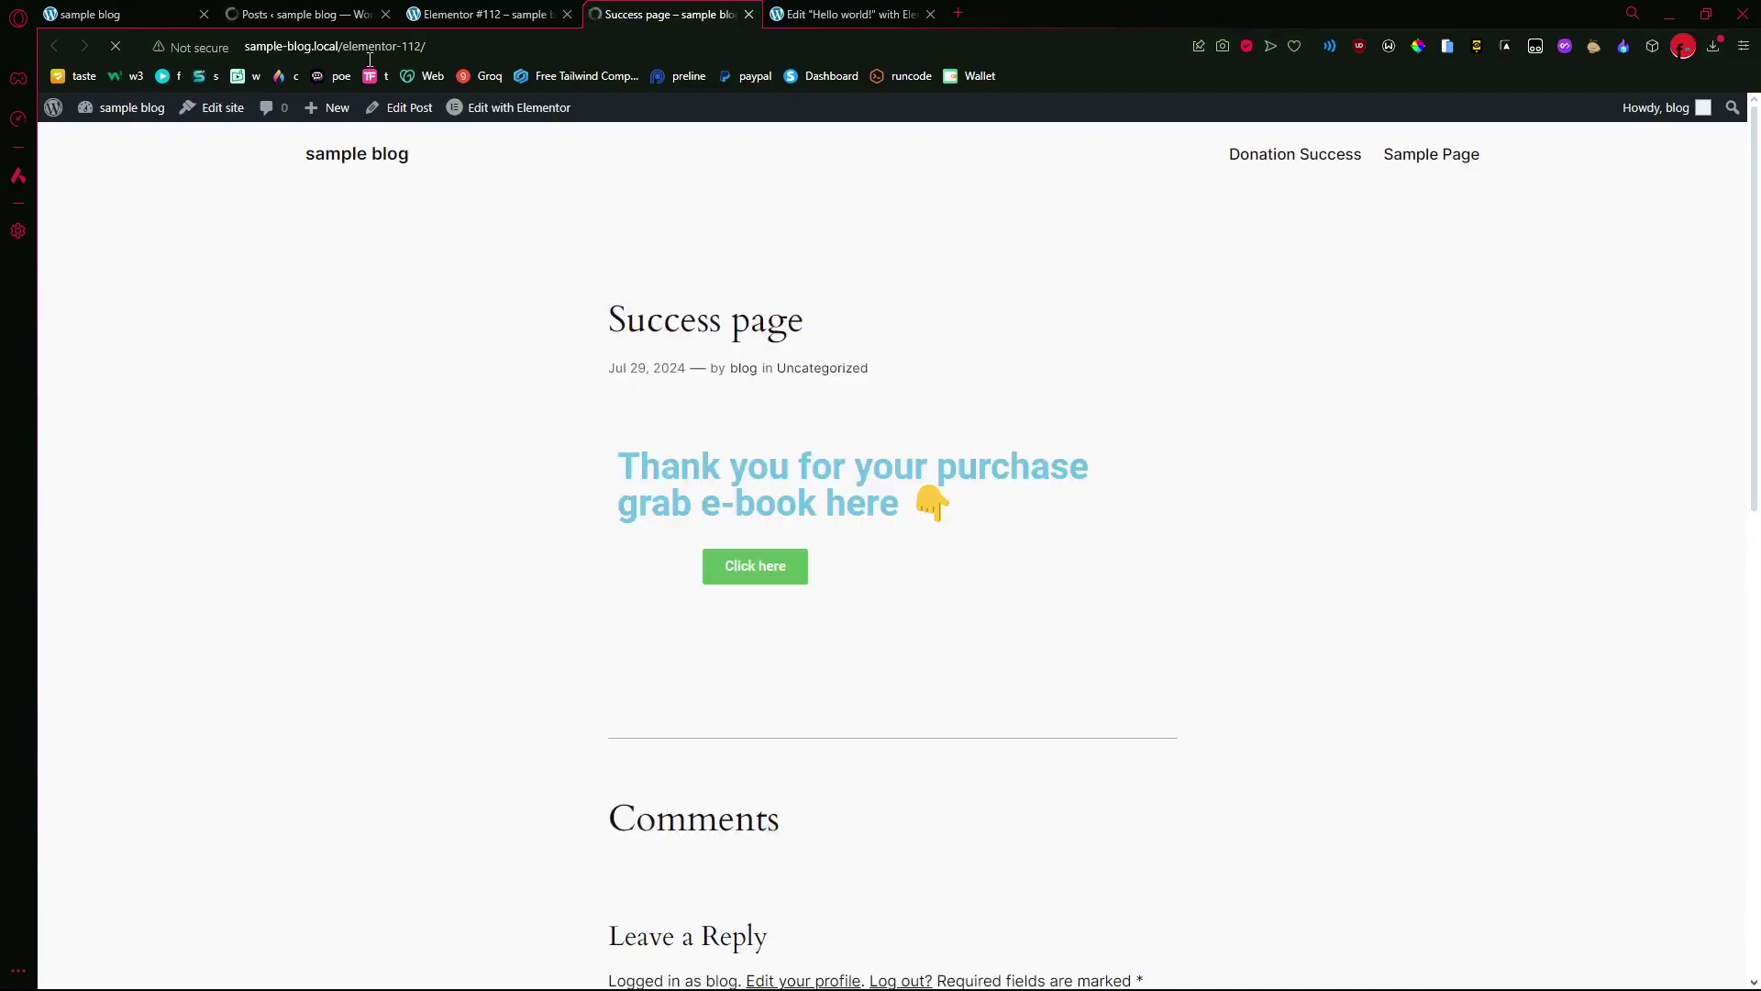
{"action": "left_click", "coordinate": [276, 8]}
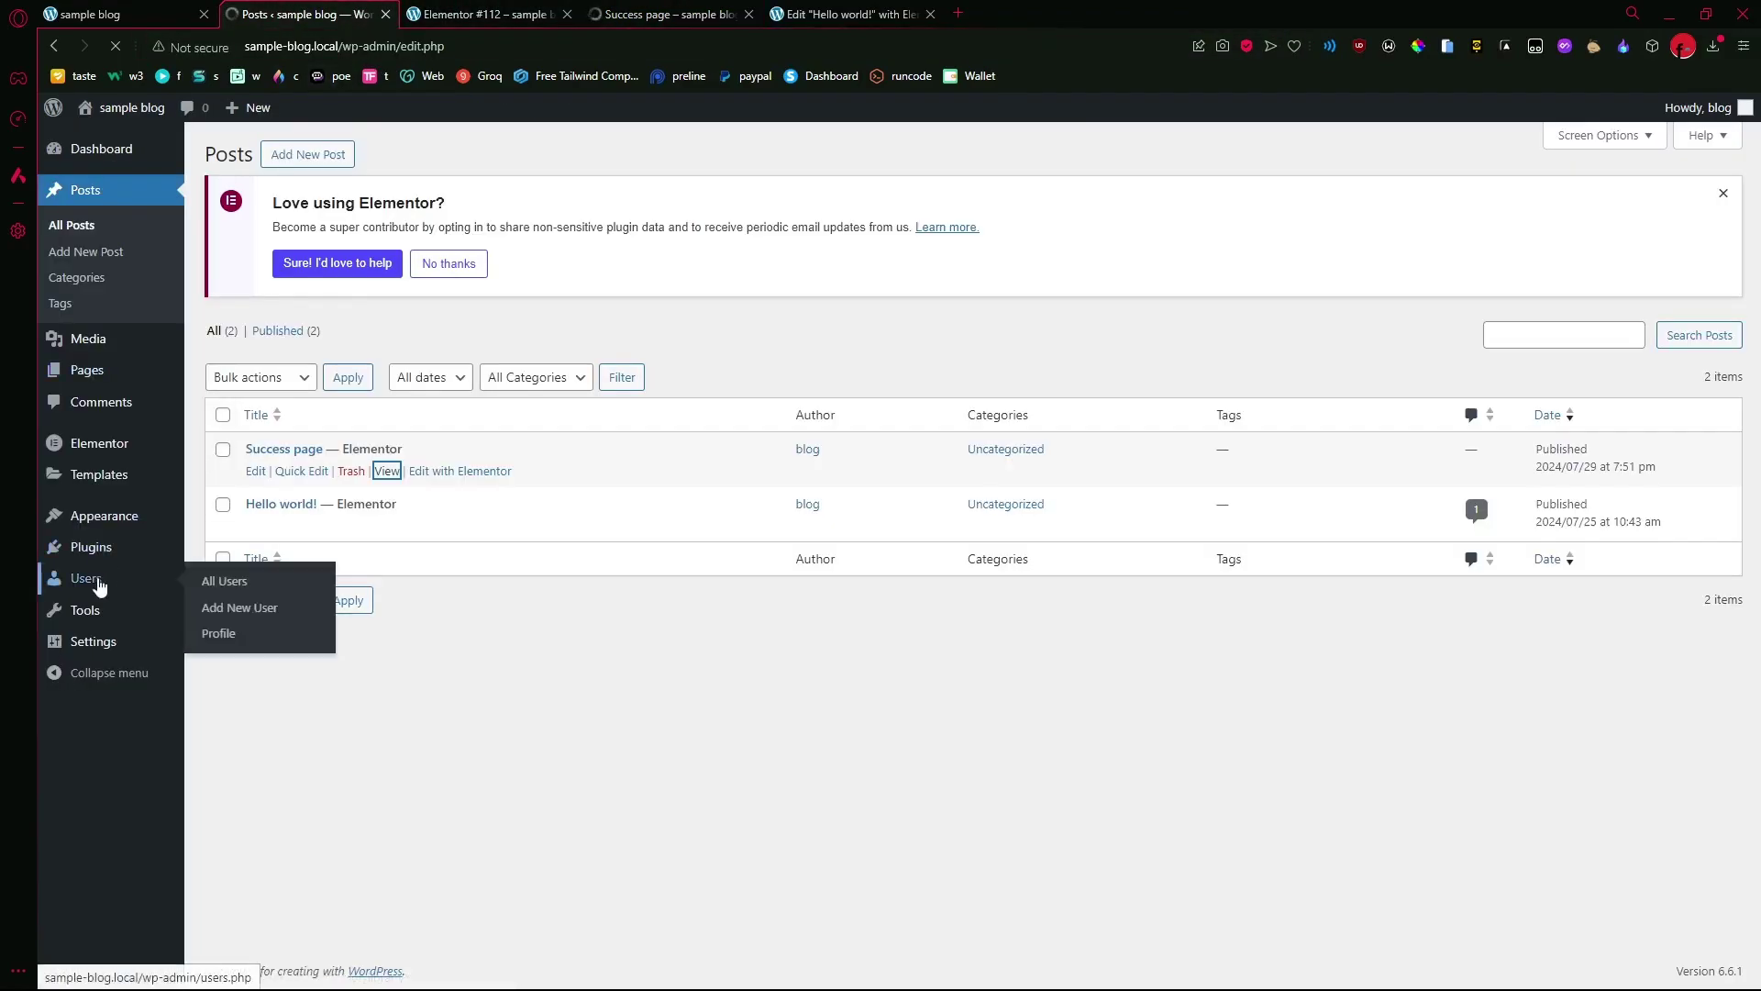
{"action": "mouse_move", "coordinate": [99, 560]}
{"action": "mouse_move", "coordinate": [120, 642]}
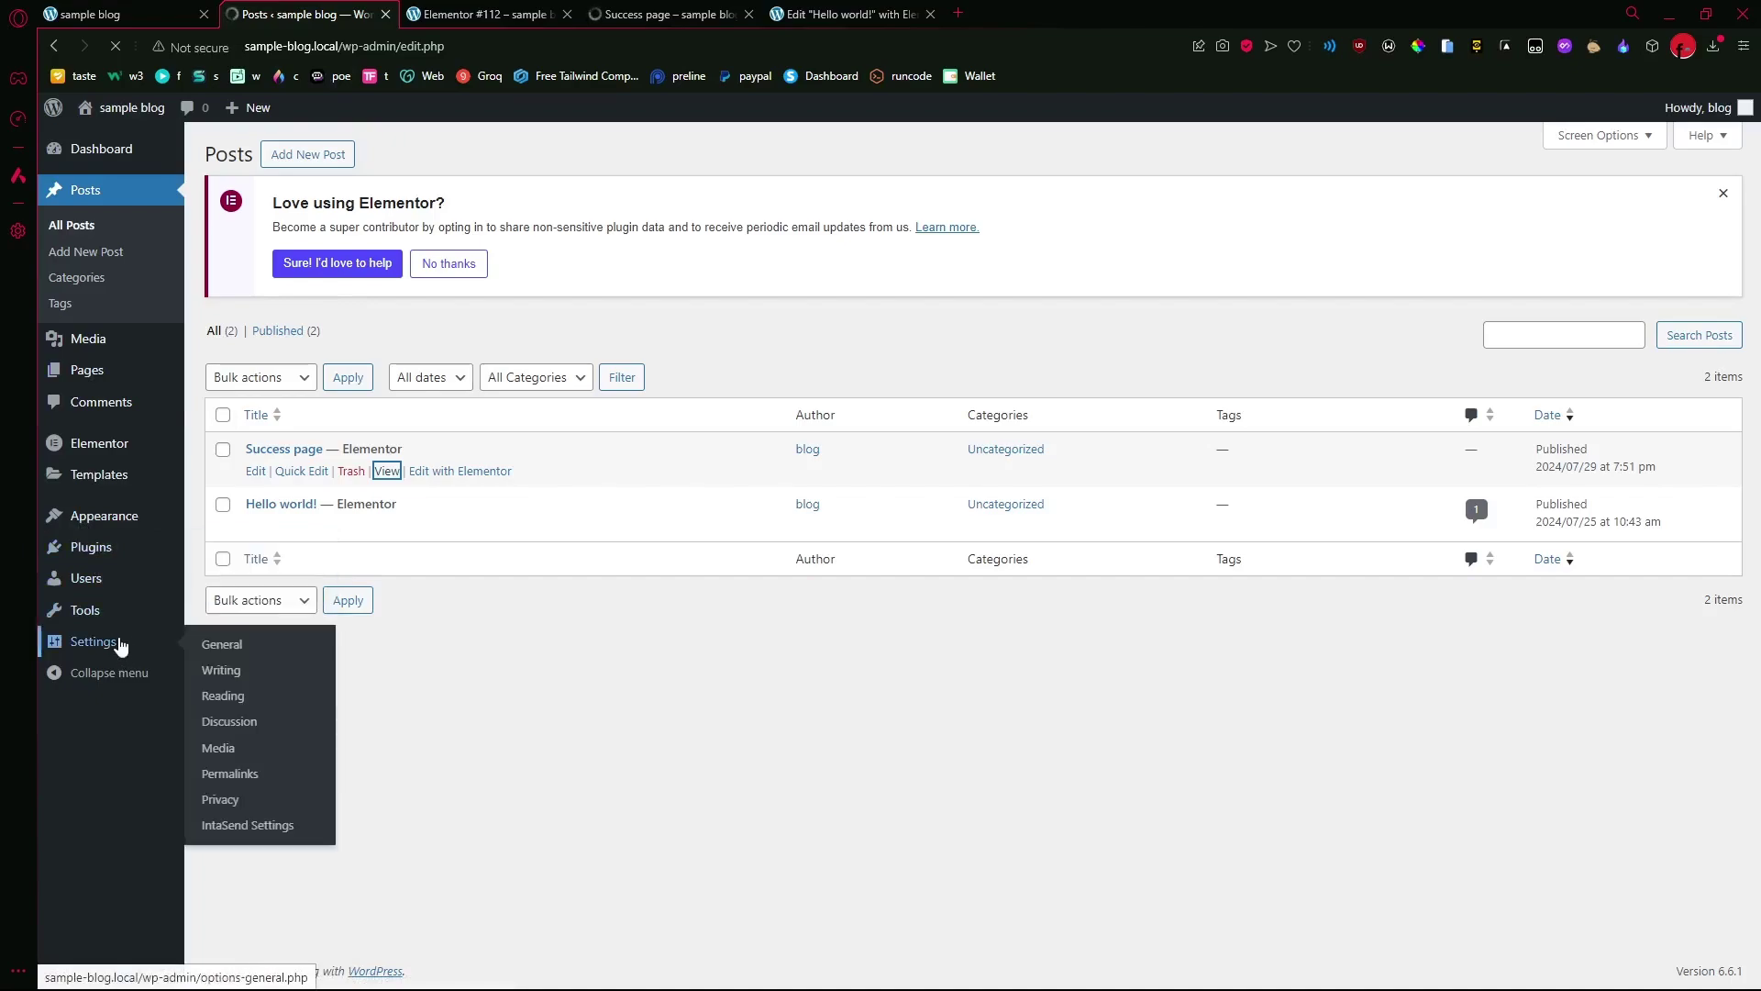
{"action": "left_click", "coordinate": [247, 826]}
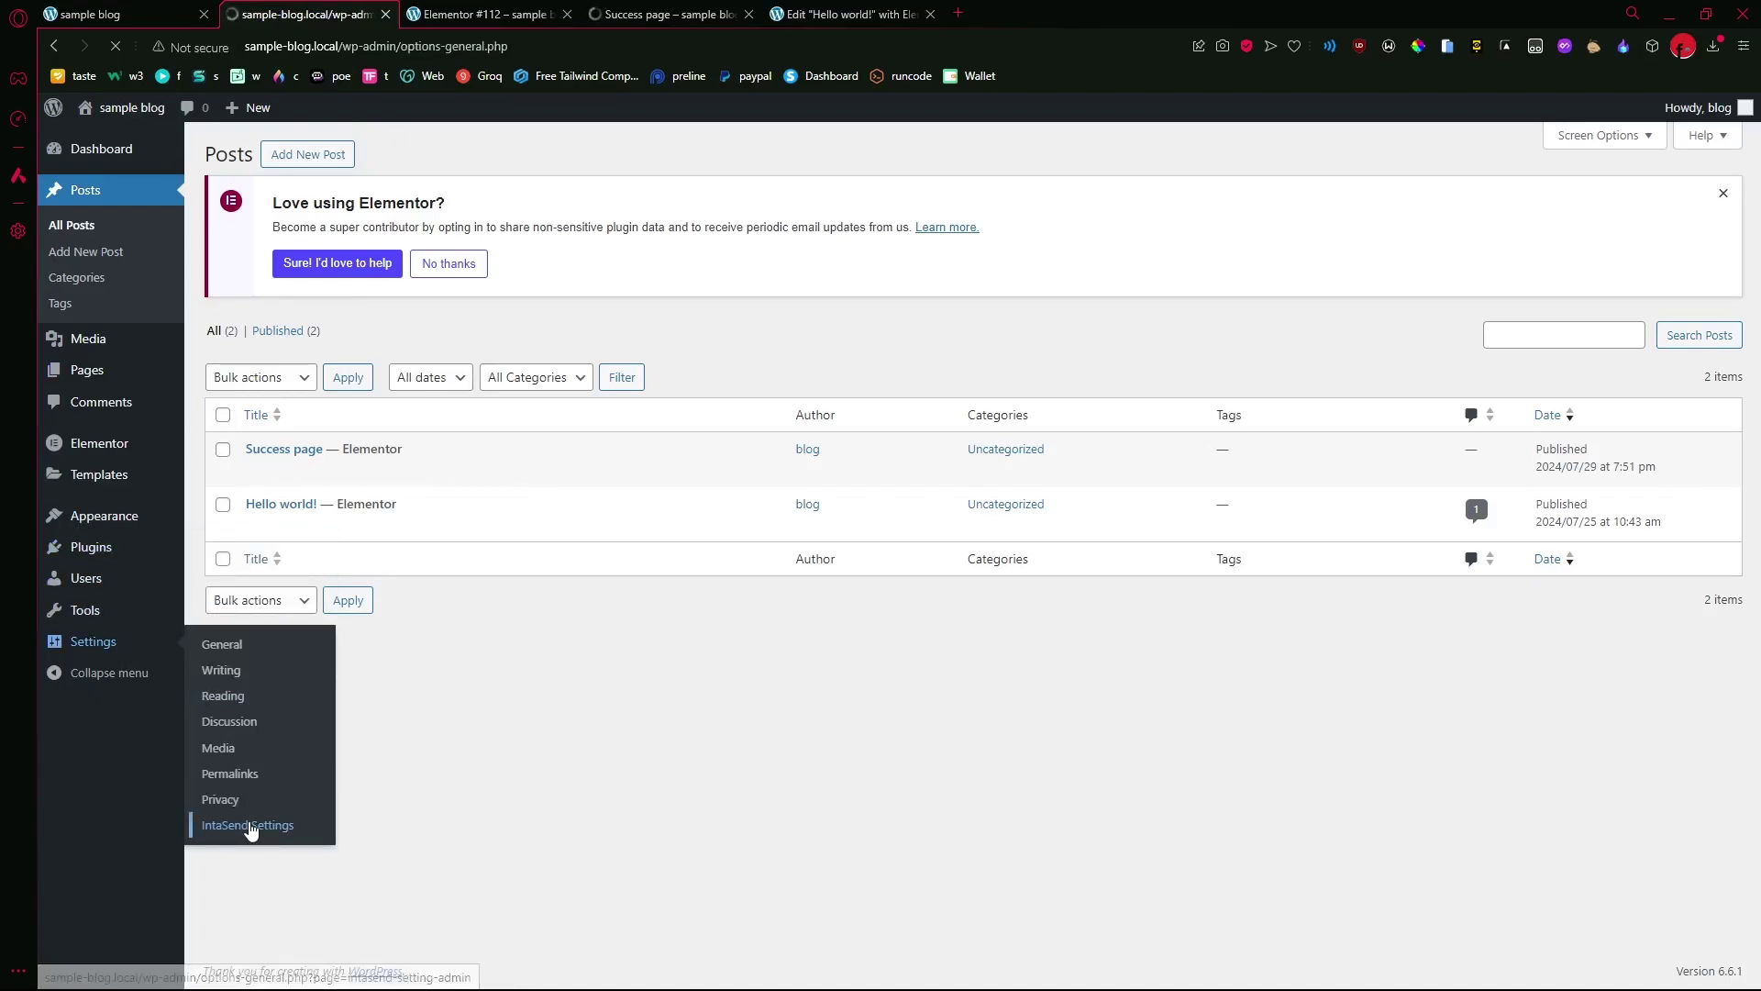
{"action": "left_click", "coordinate": [491, 645]}
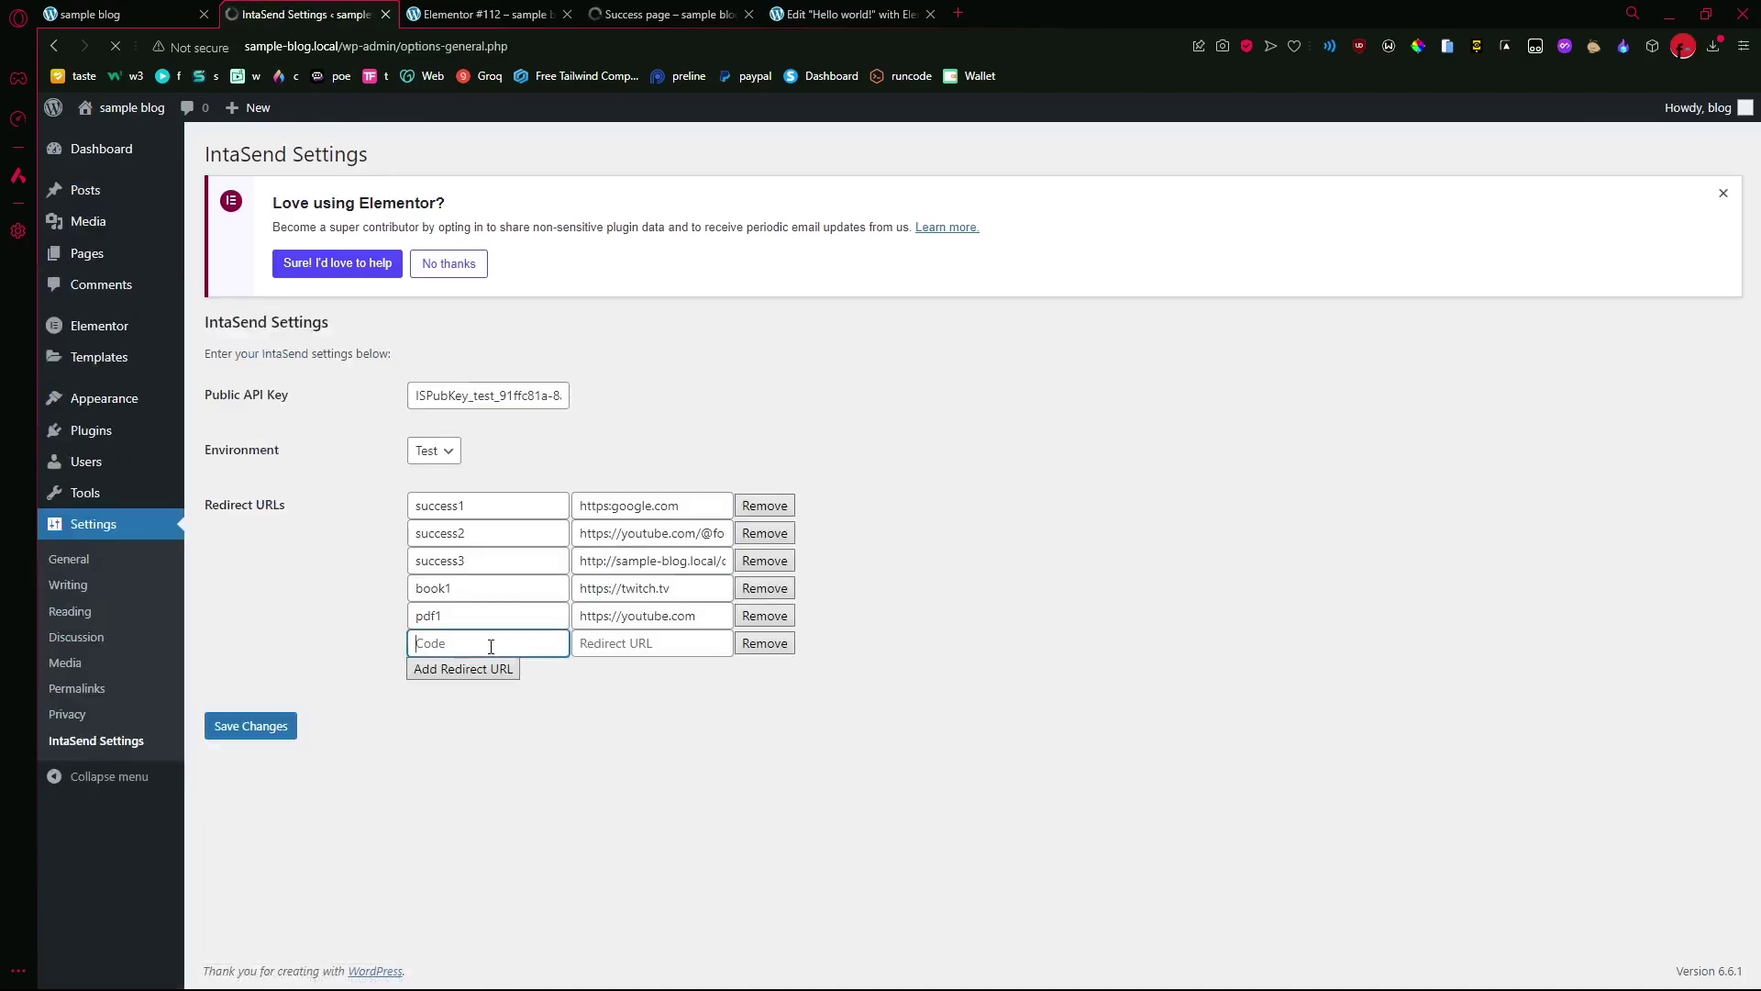
{"action": "type", "text": "ebook"}
{"action": "left_click", "coordinate": [626, 642]}
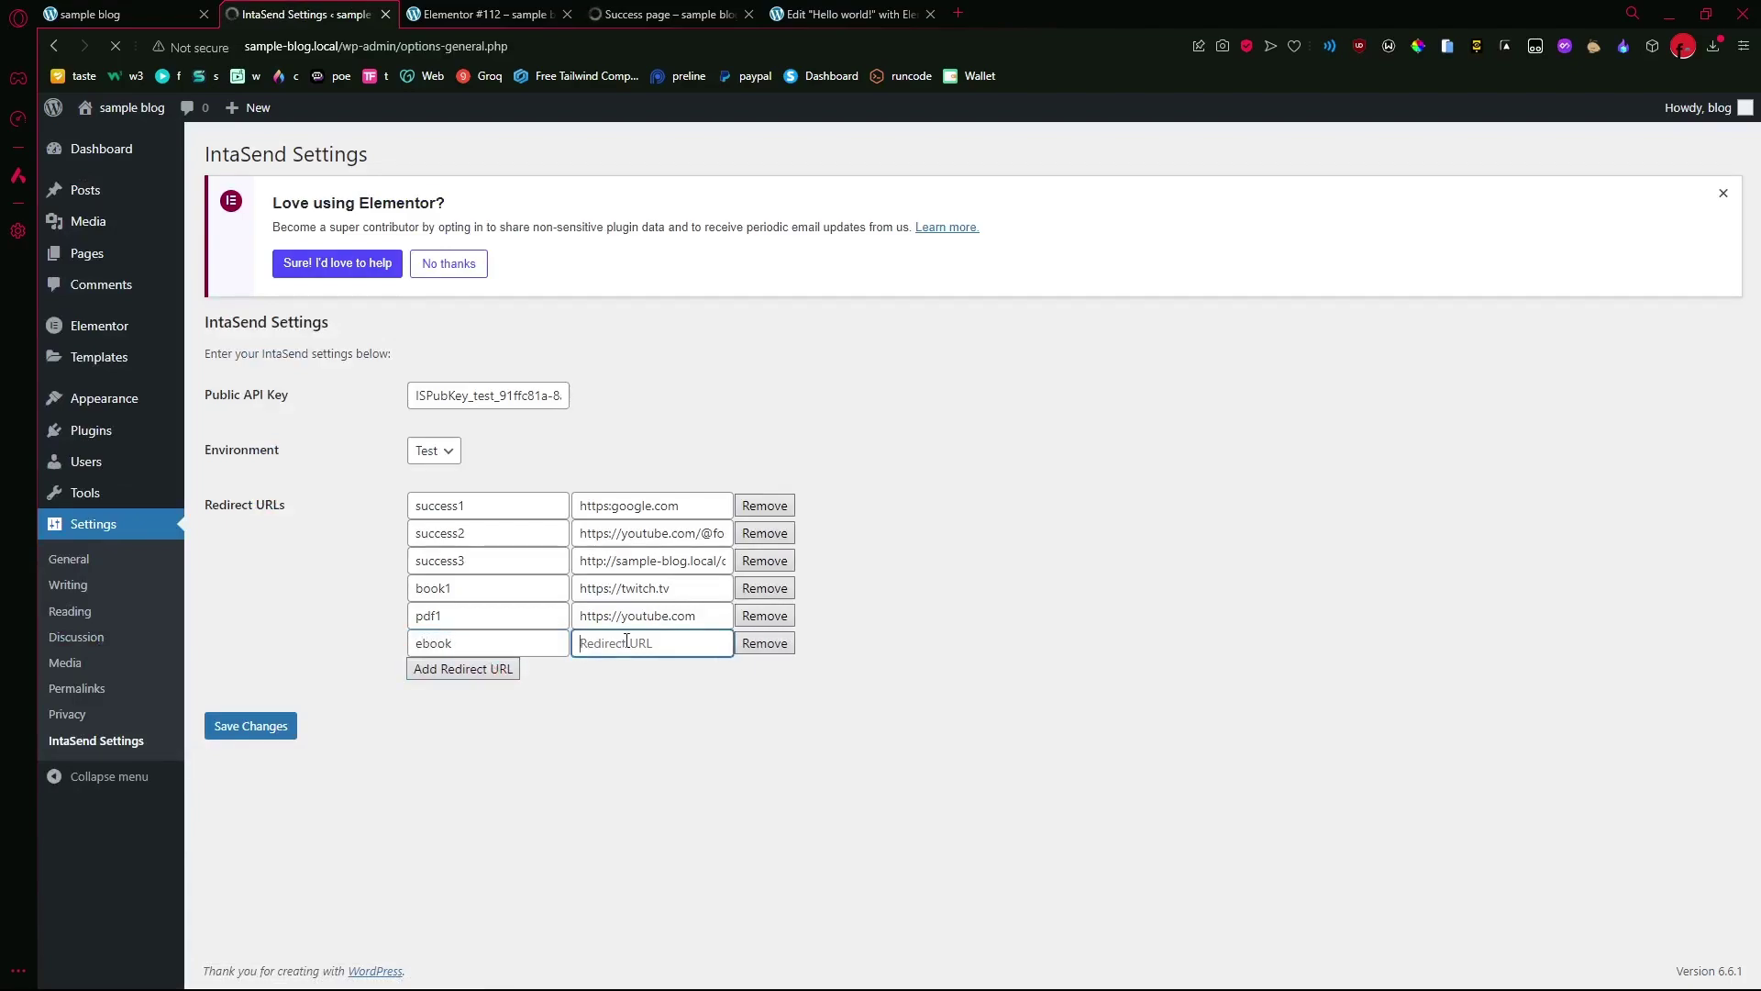
{"action": "key", "text": "ctrl+v"}
{"action": "left_click", "coordinate": [494, 675]}
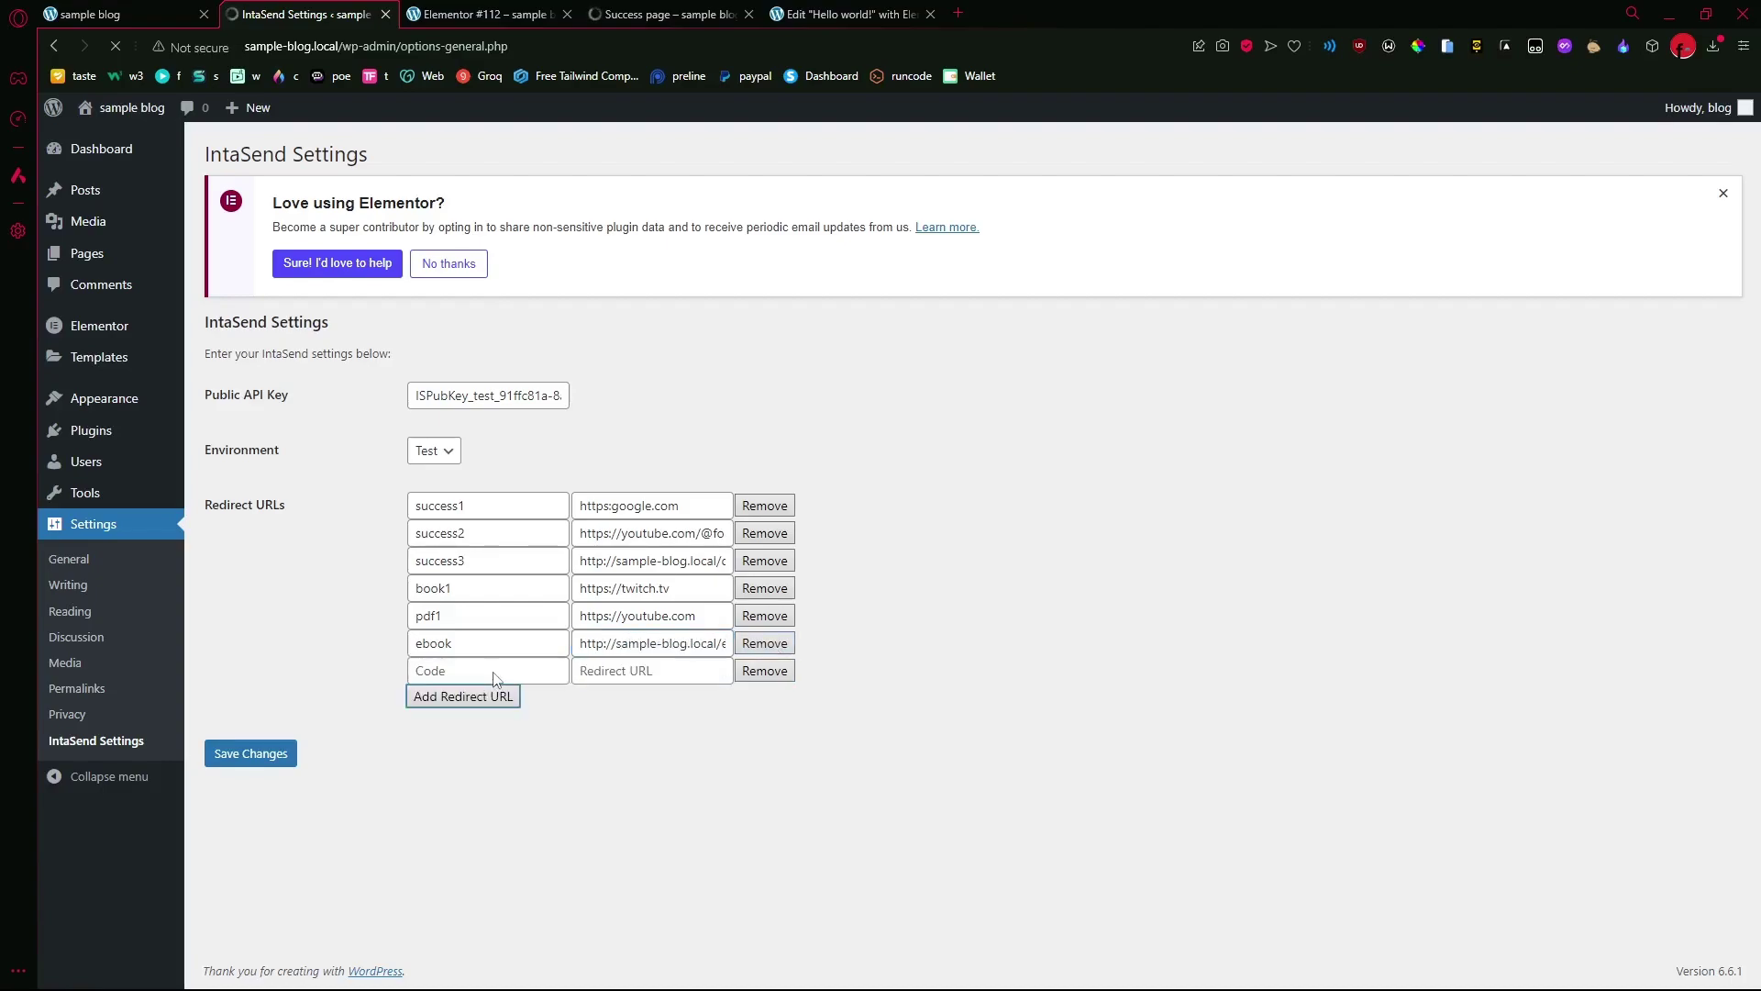
{"action": "left_click", "coordinate": [272, 762]}
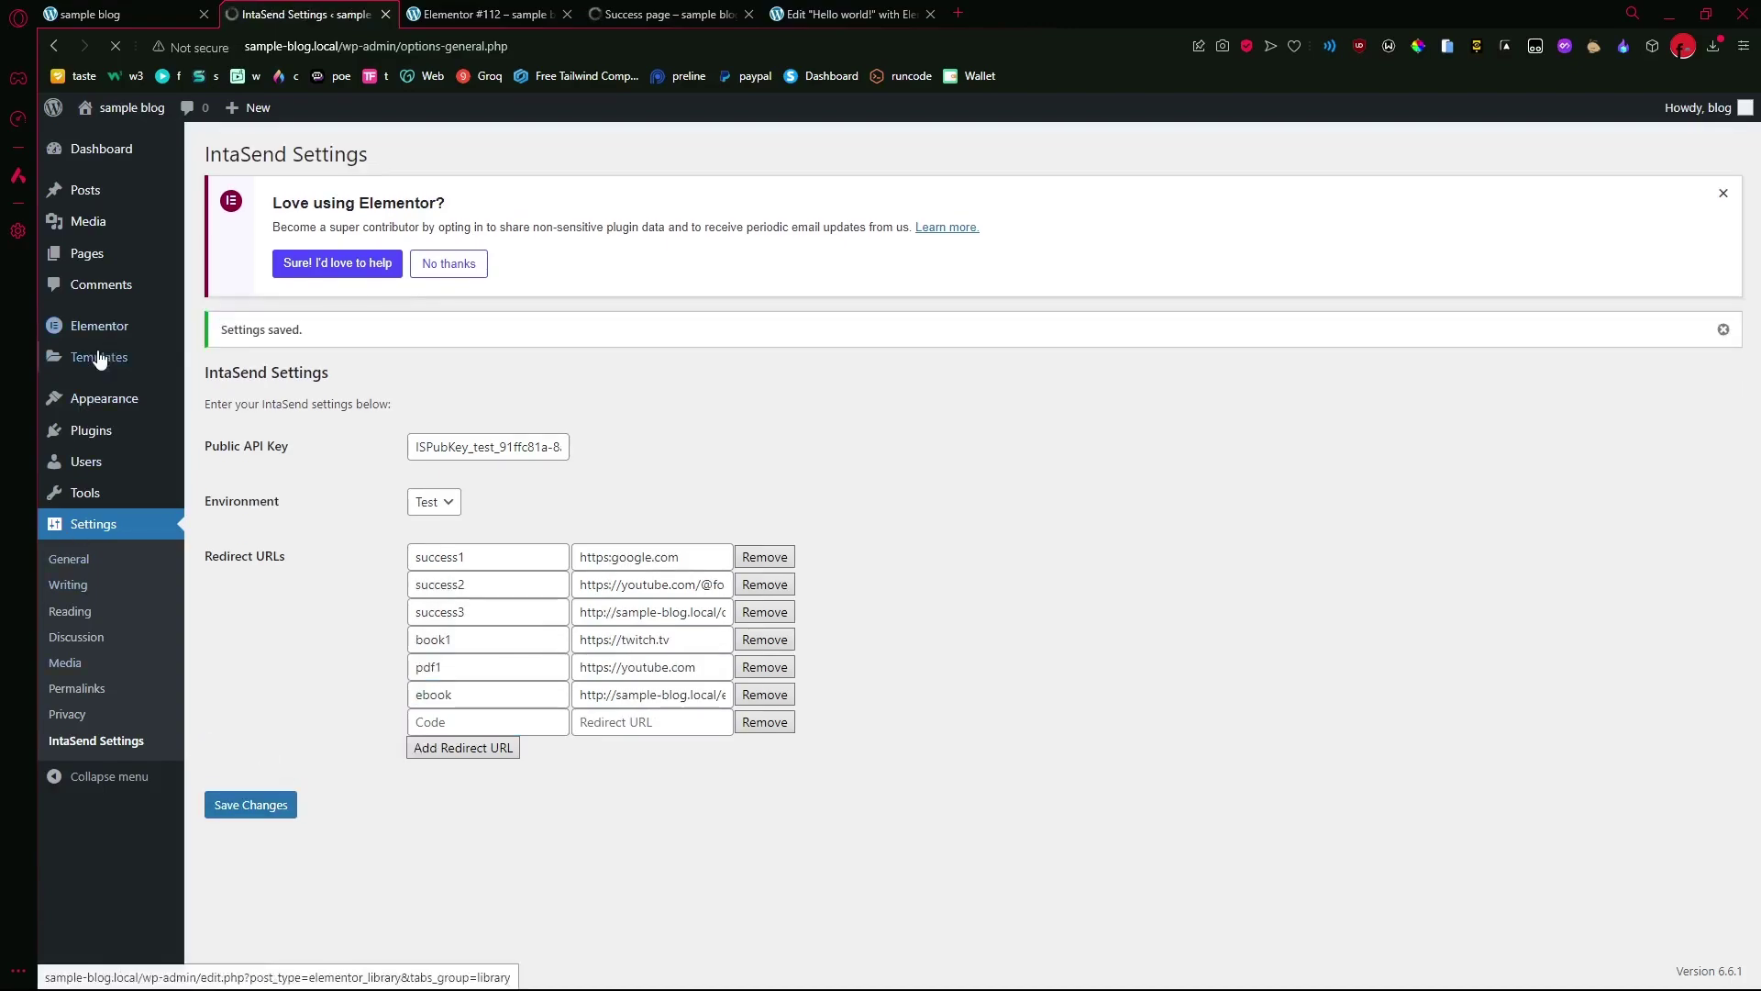
- From the All Posts list, open the Hello world! post in Elementor
{"action": "left_click", "coordinate": [474, 16]}
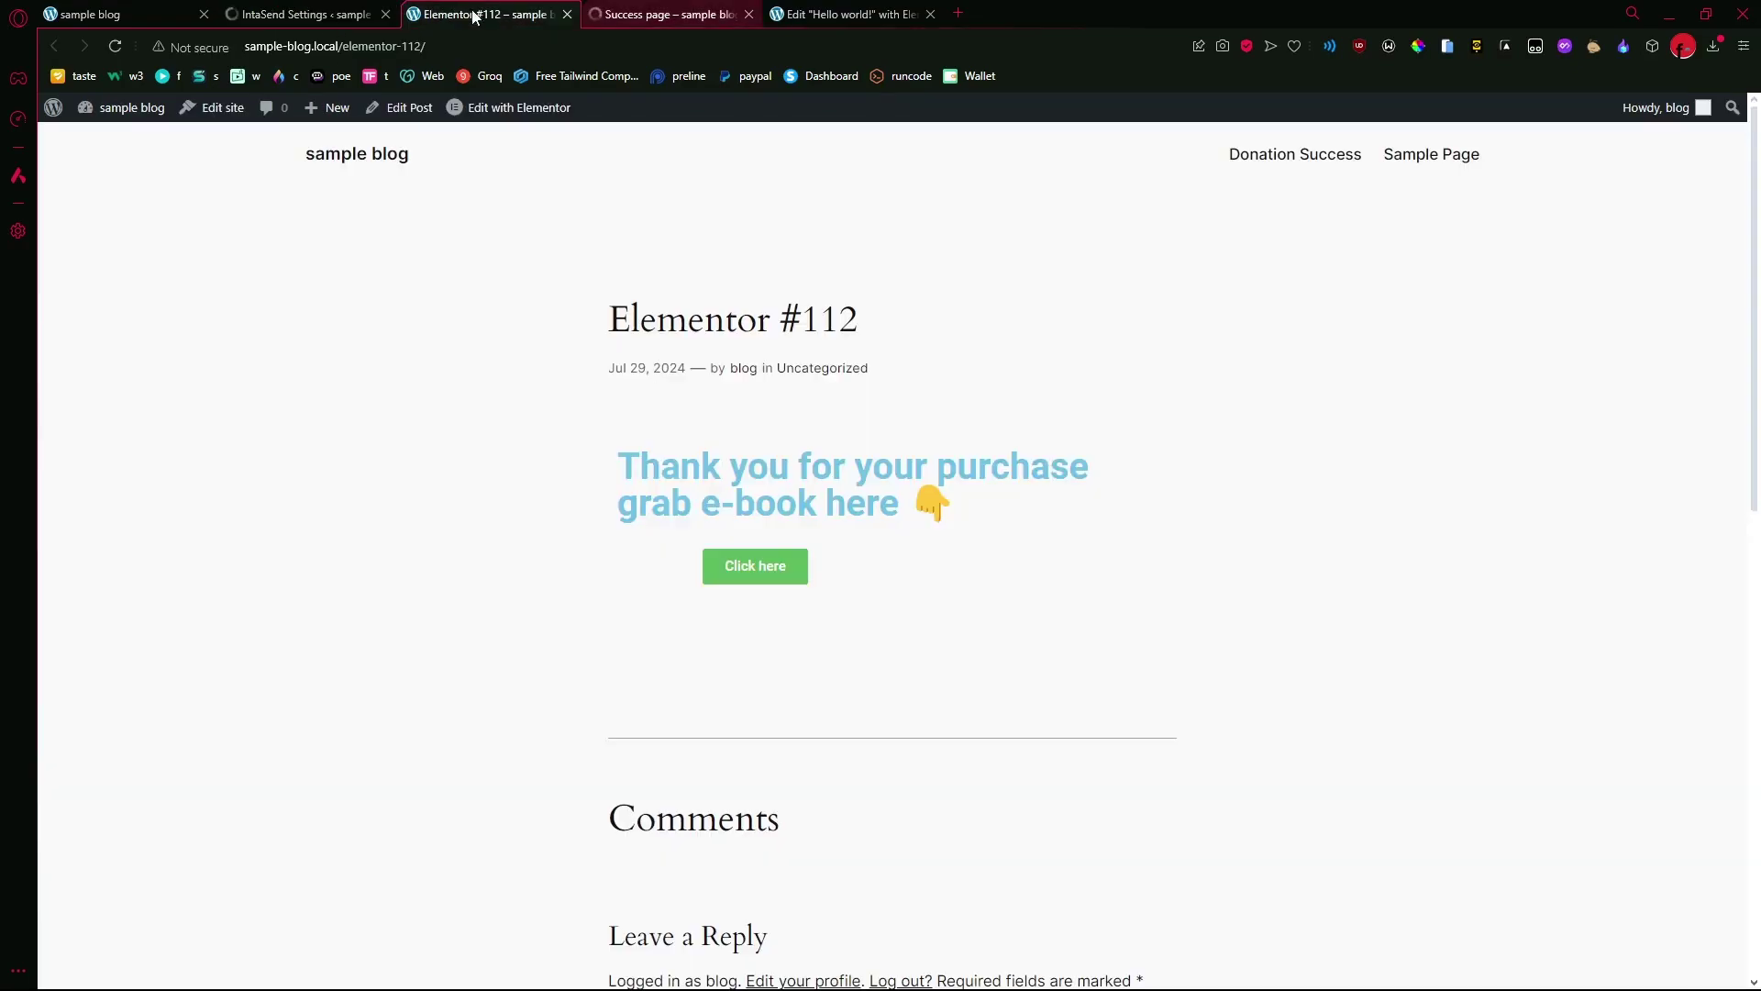
{"action": "left_click", "coordinate": [321, 13]}
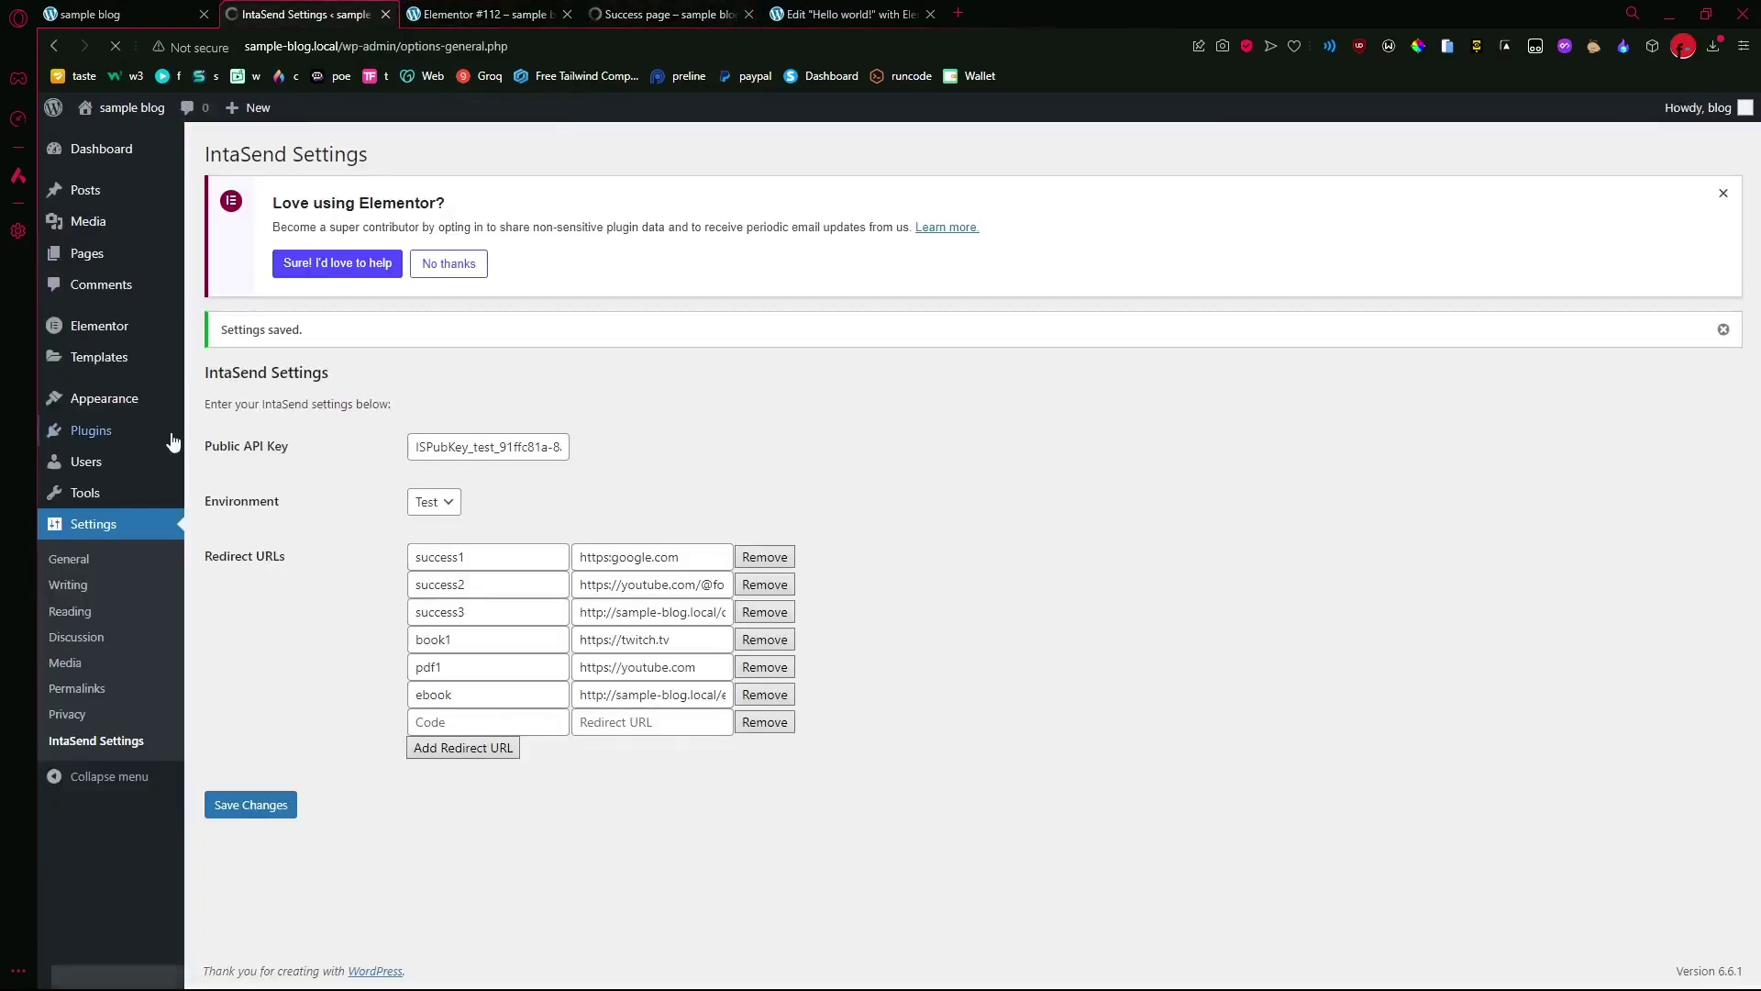
{"action": "mouse_move", "coordinate": [93, 263]}
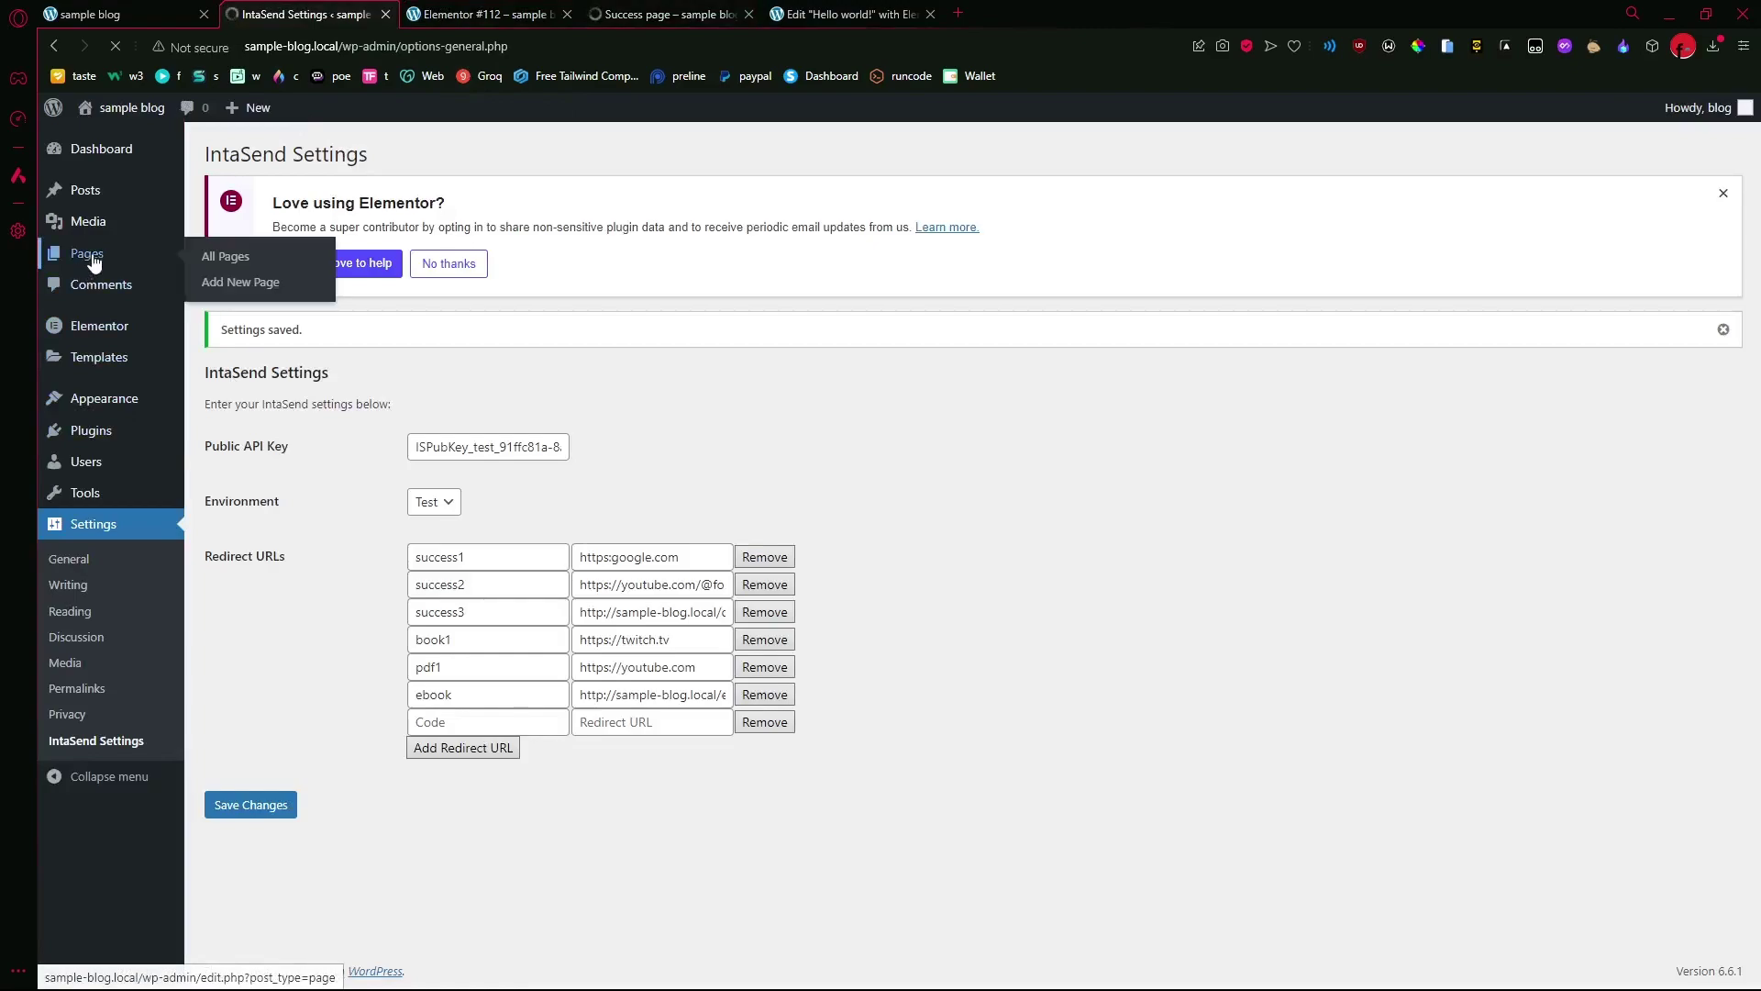
{"action": "left_click", "coordinate": [208, 259]}
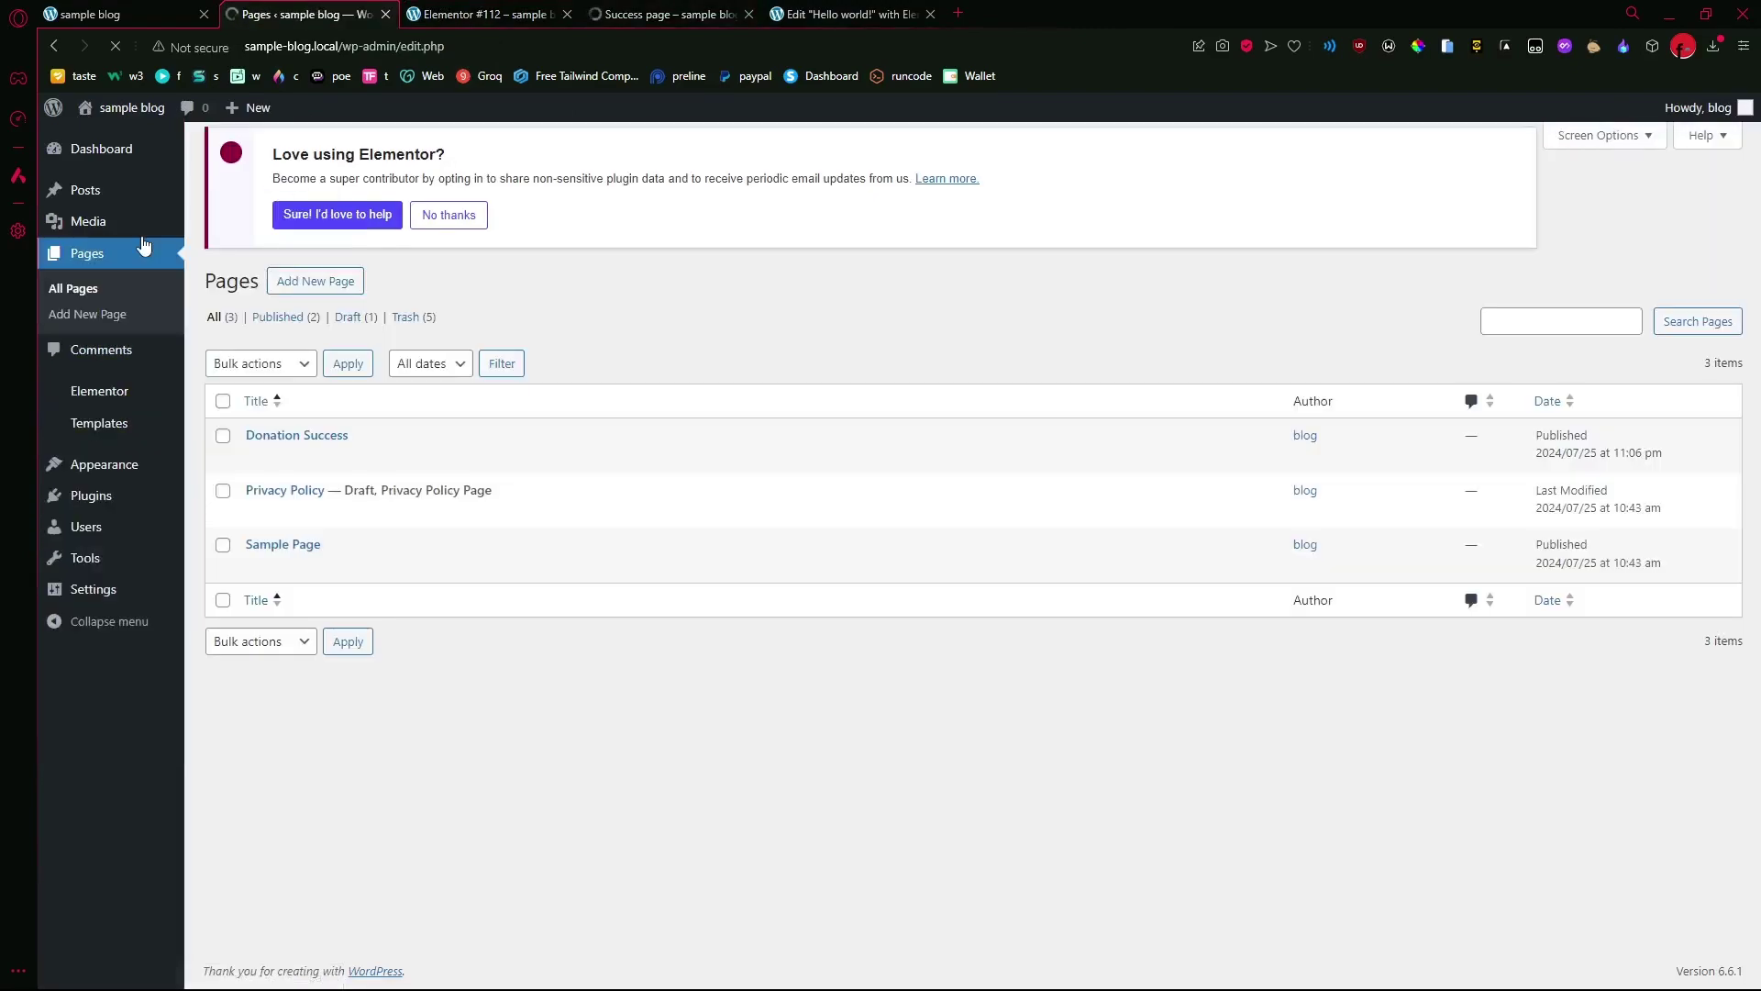
{"action": "mouse_move", "coordinate": [119, 193]}
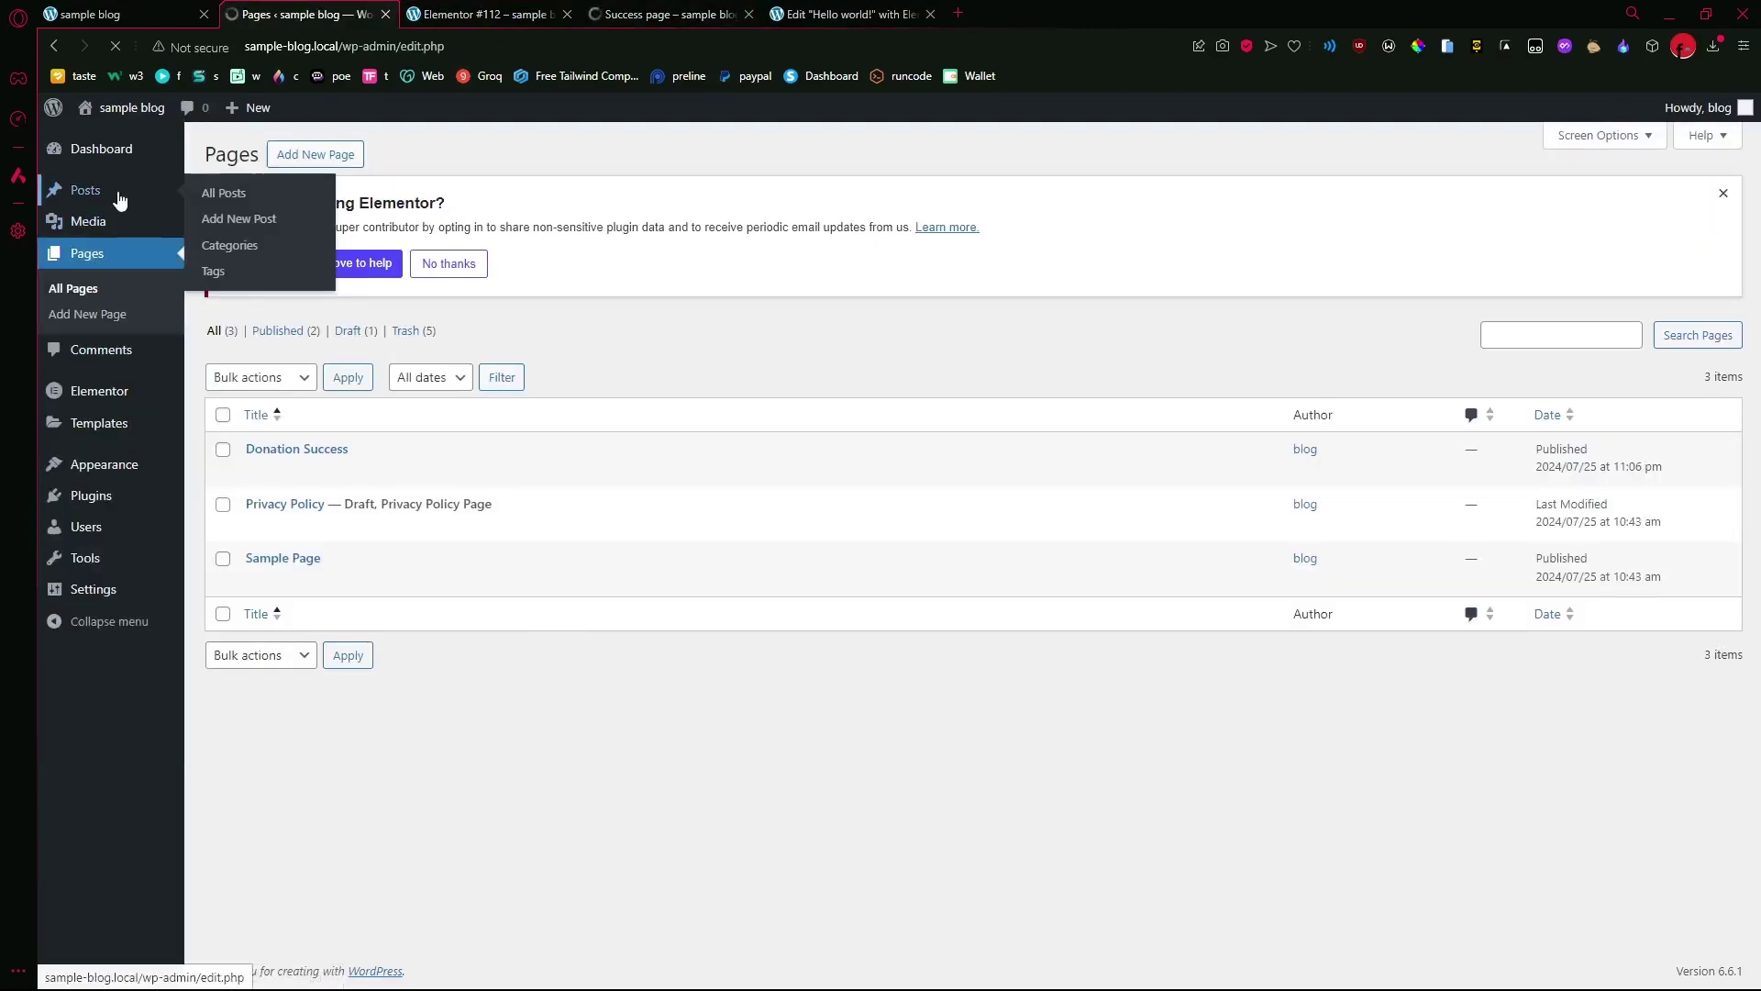
{"action": "left_click", "coordinate": [210, 205]}
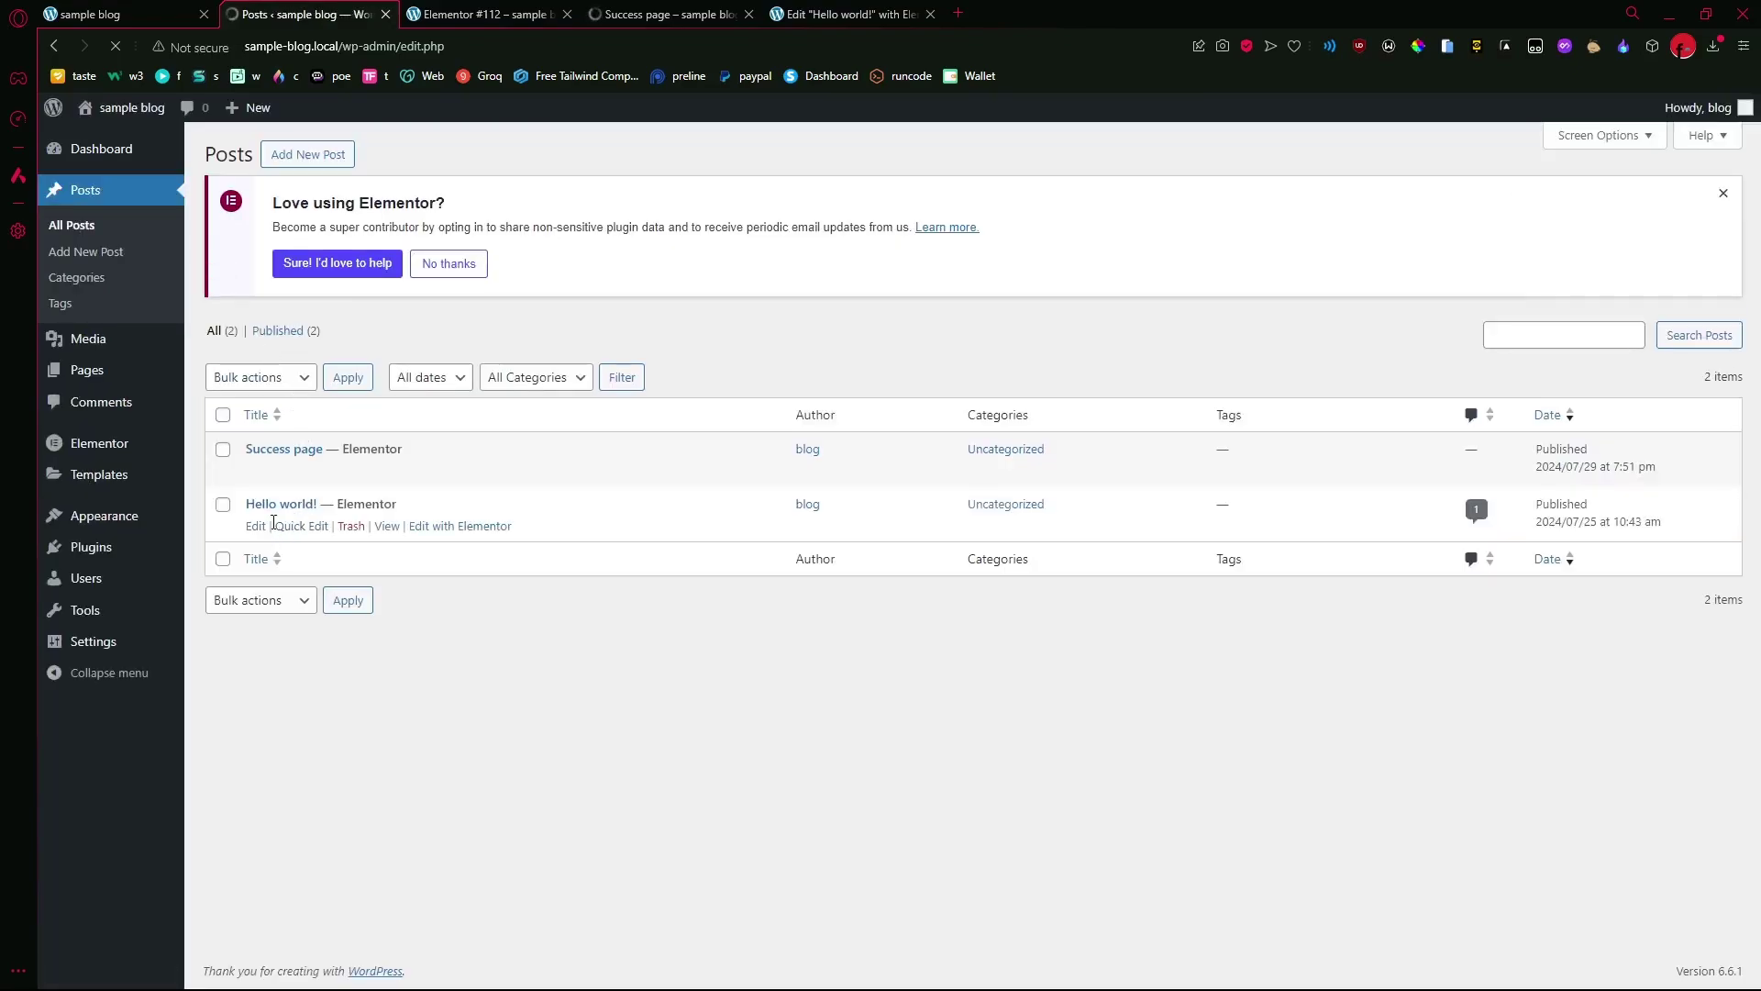
{"action": "left_click", "coordinate": [447, 529]}
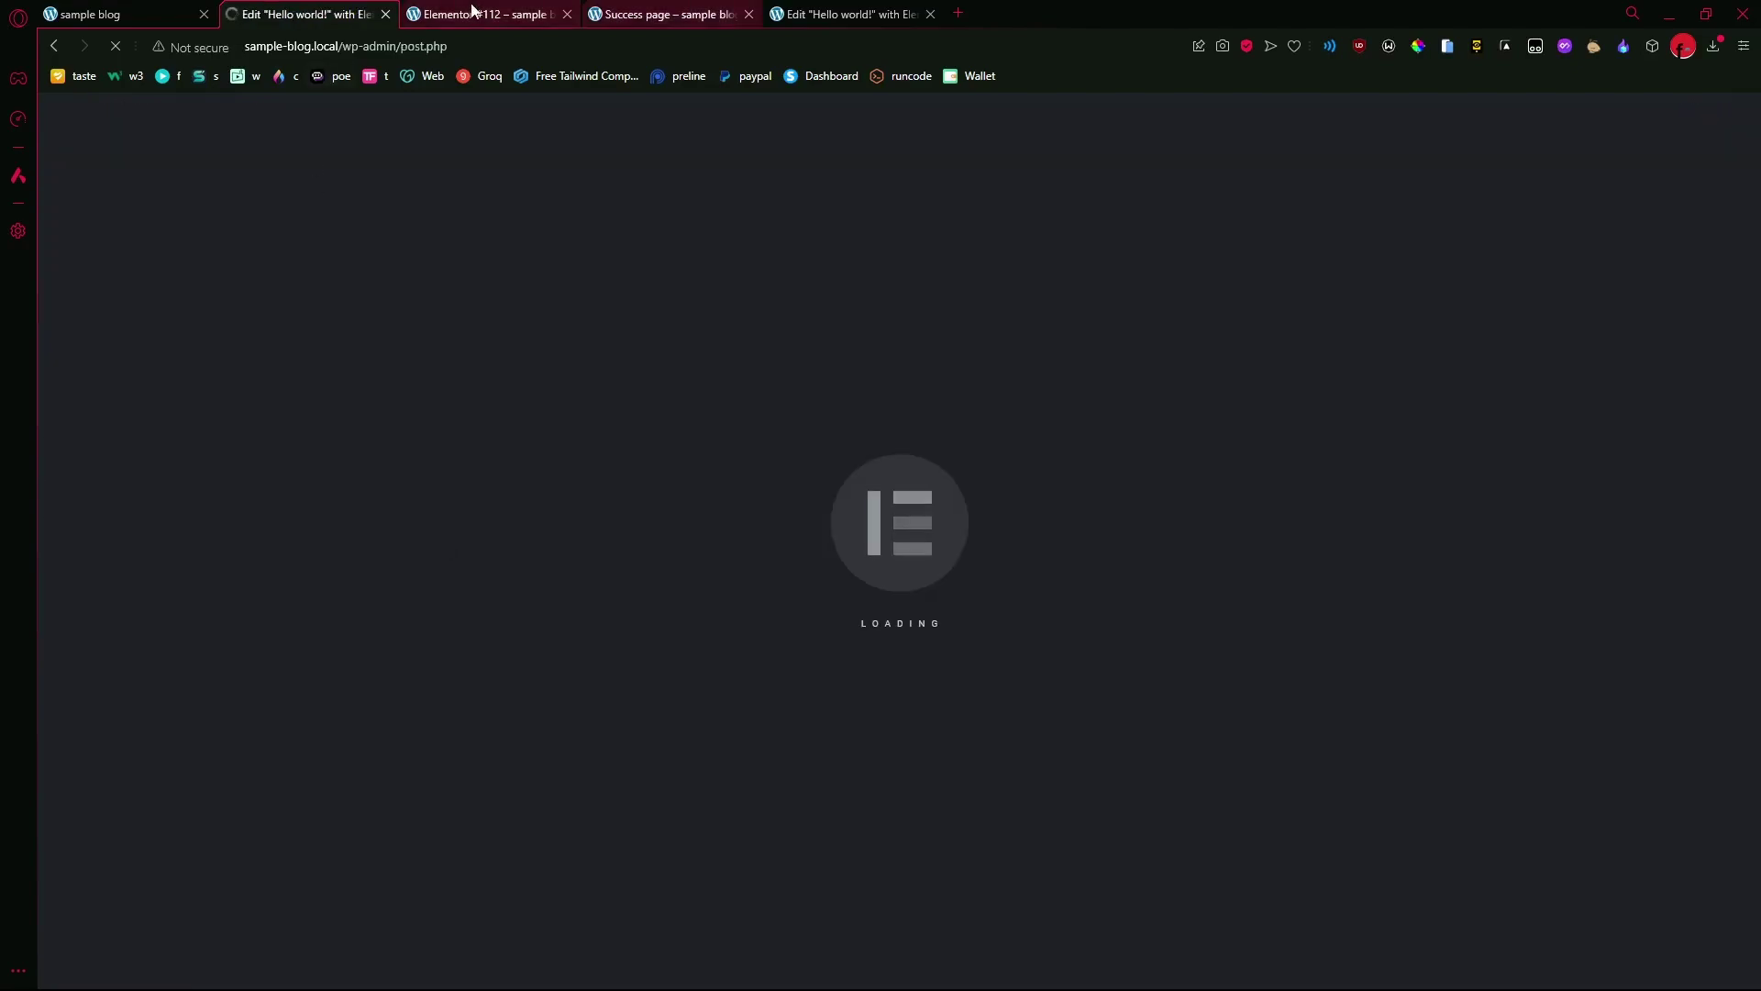
- Close the Elementor #112 and Success page tabs and compare the two Hello world! editor tabs
{"action": "left_click", "coordinate": [473, 14]}
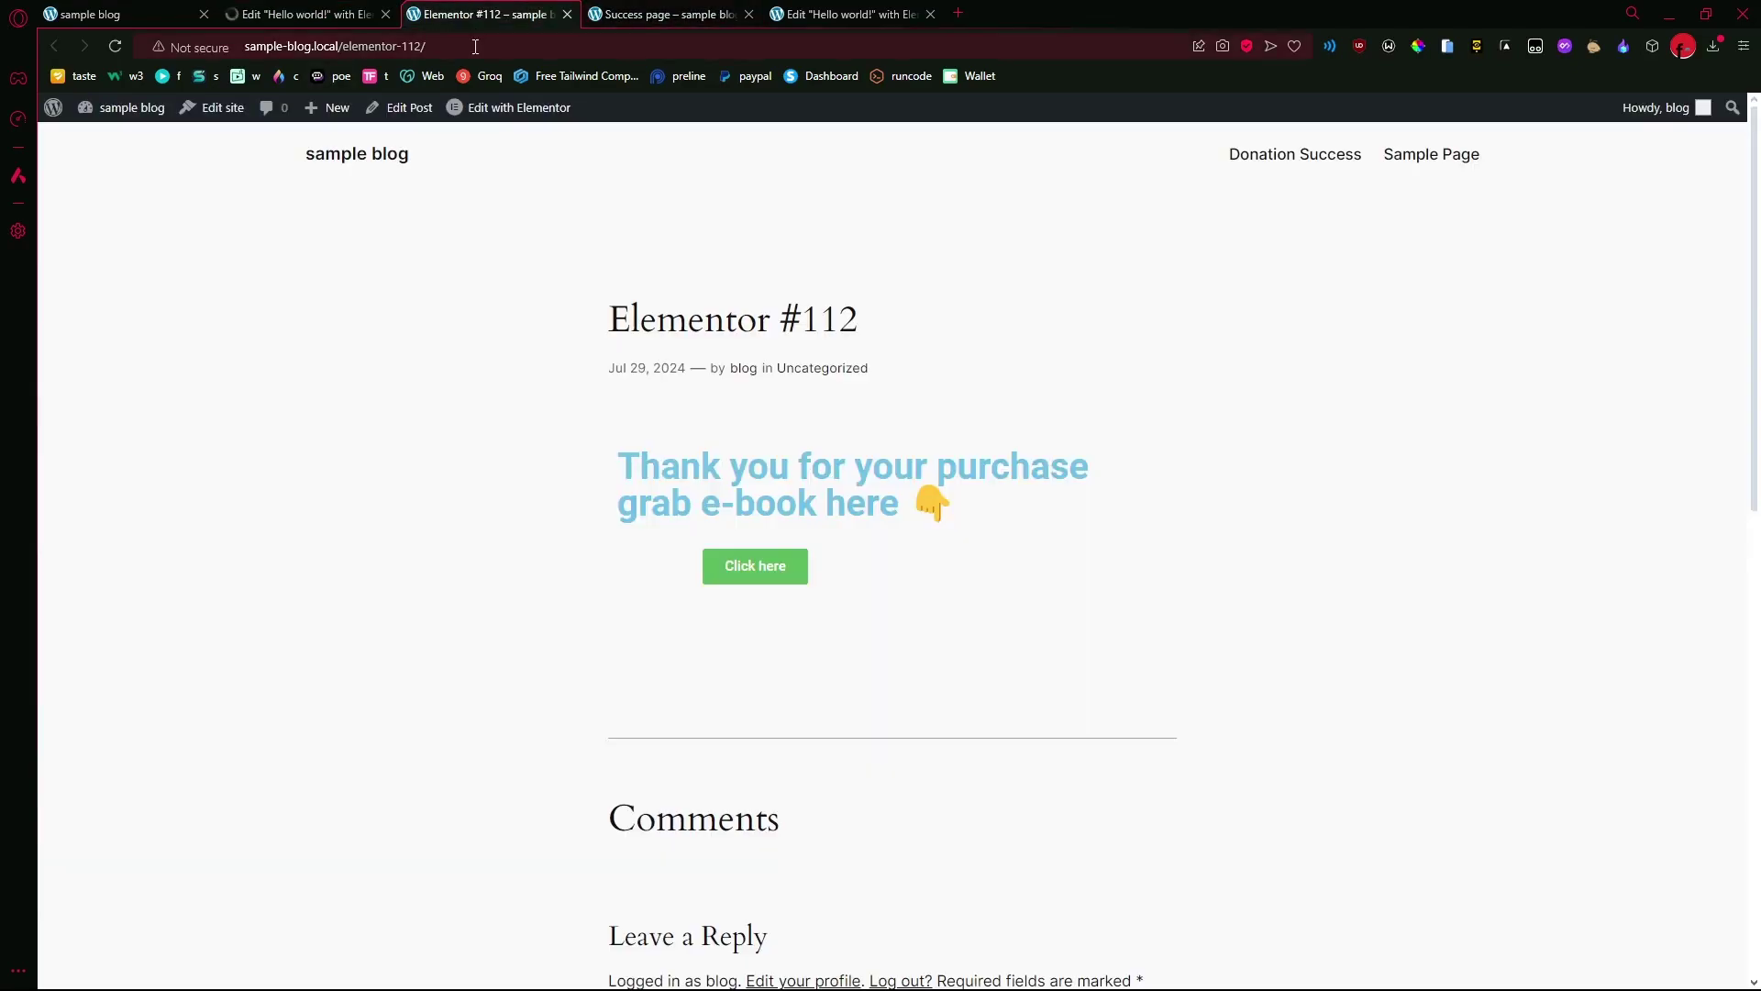
{"action": "left_click", "coordinate": [633, 7]}
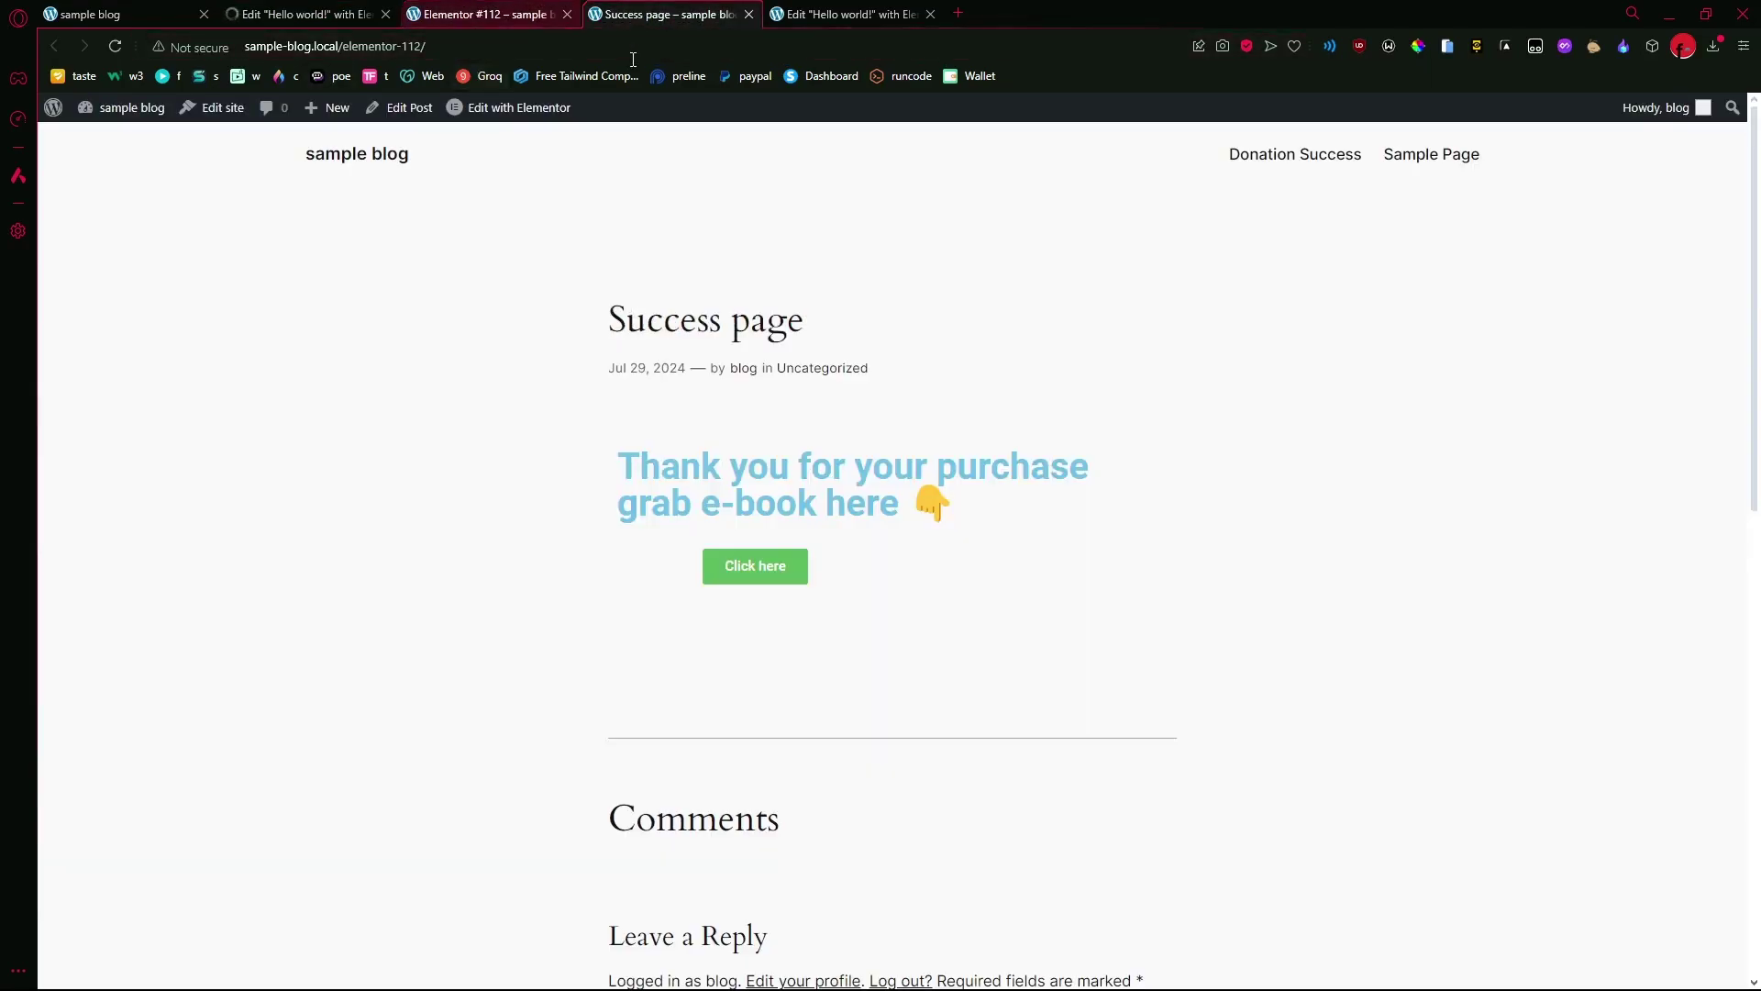
{"action": "left_click", "coordinate": [565, 15]}
{"action": "left_click", "coordinate": [565, 14]}
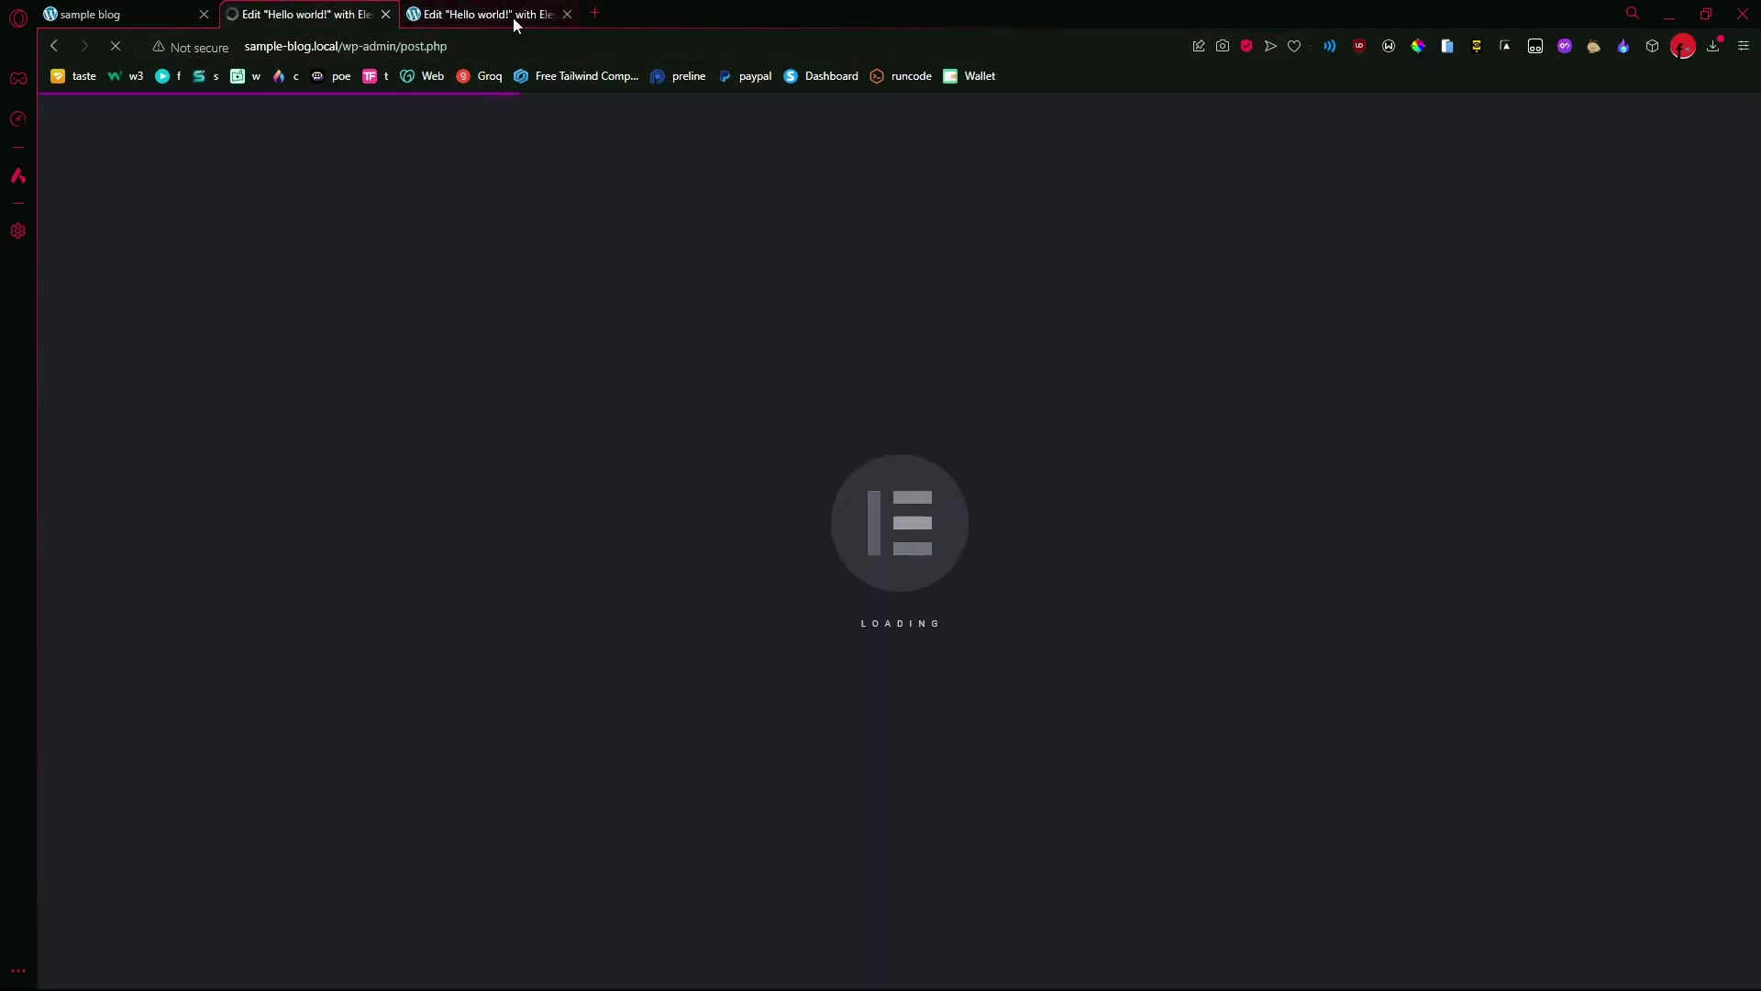
{"action": "left_click", "coordinate": [514, 17]}
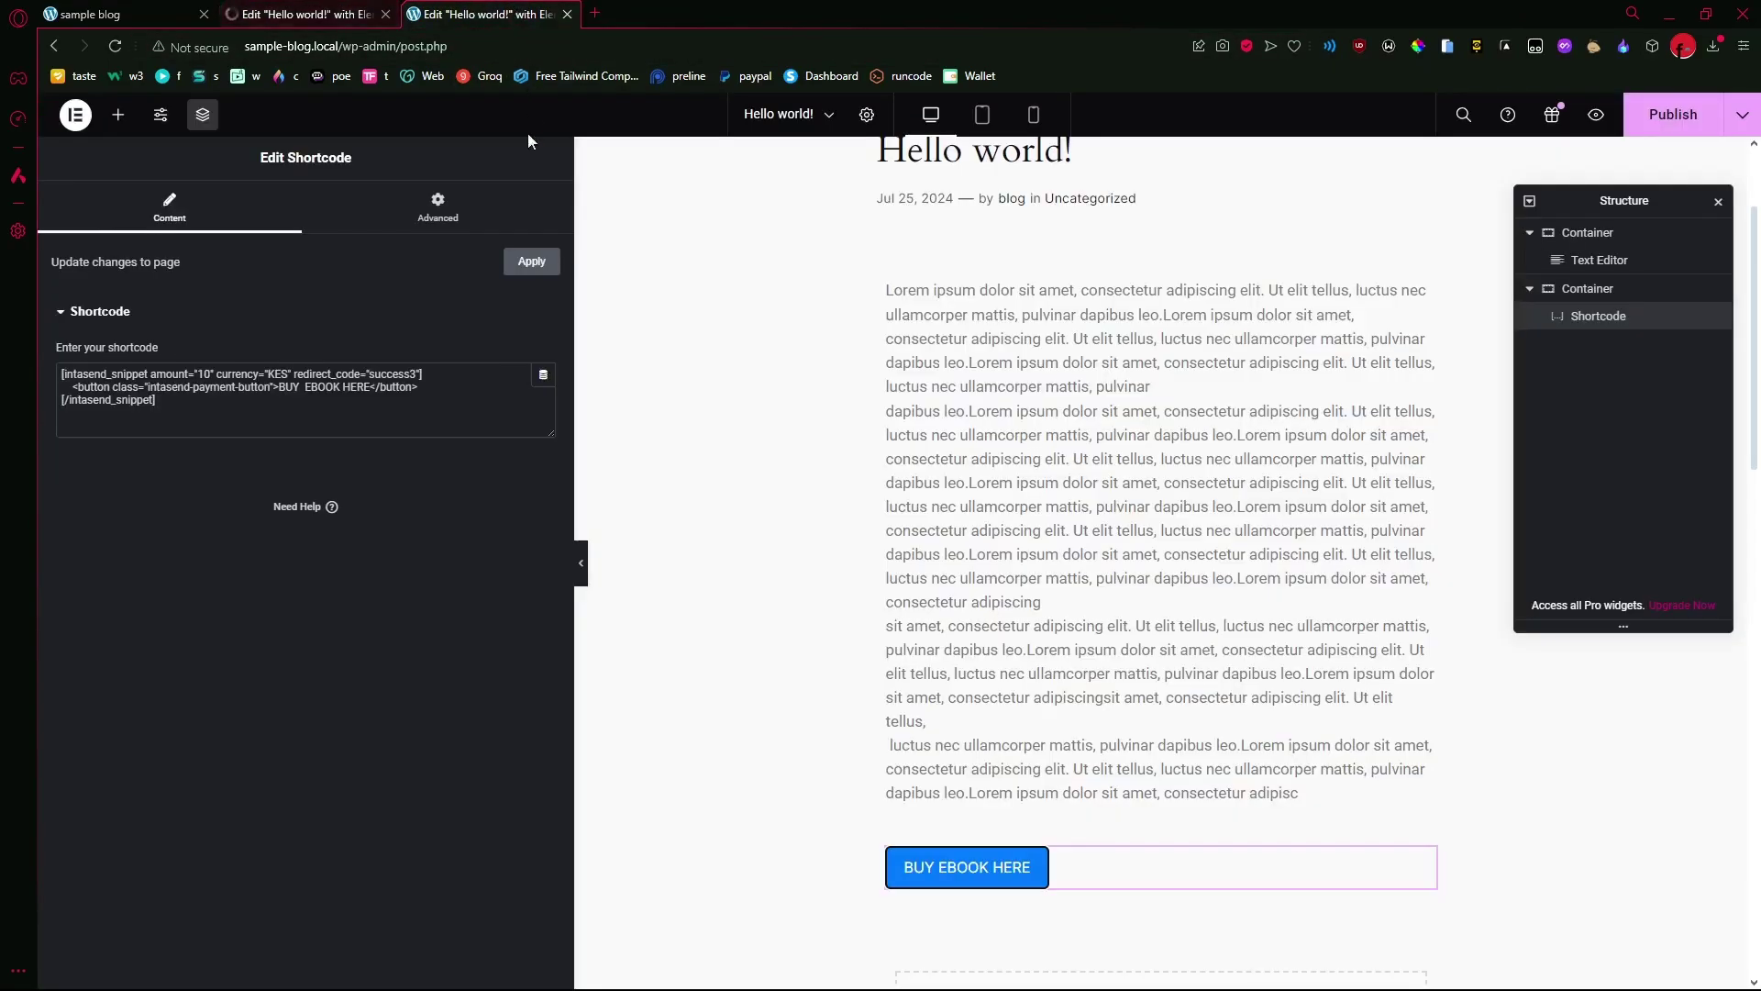
{"action": "left_click", "coordinate": [330, 14]}
{"action": "left_click", "coordinate": [483, 14]}
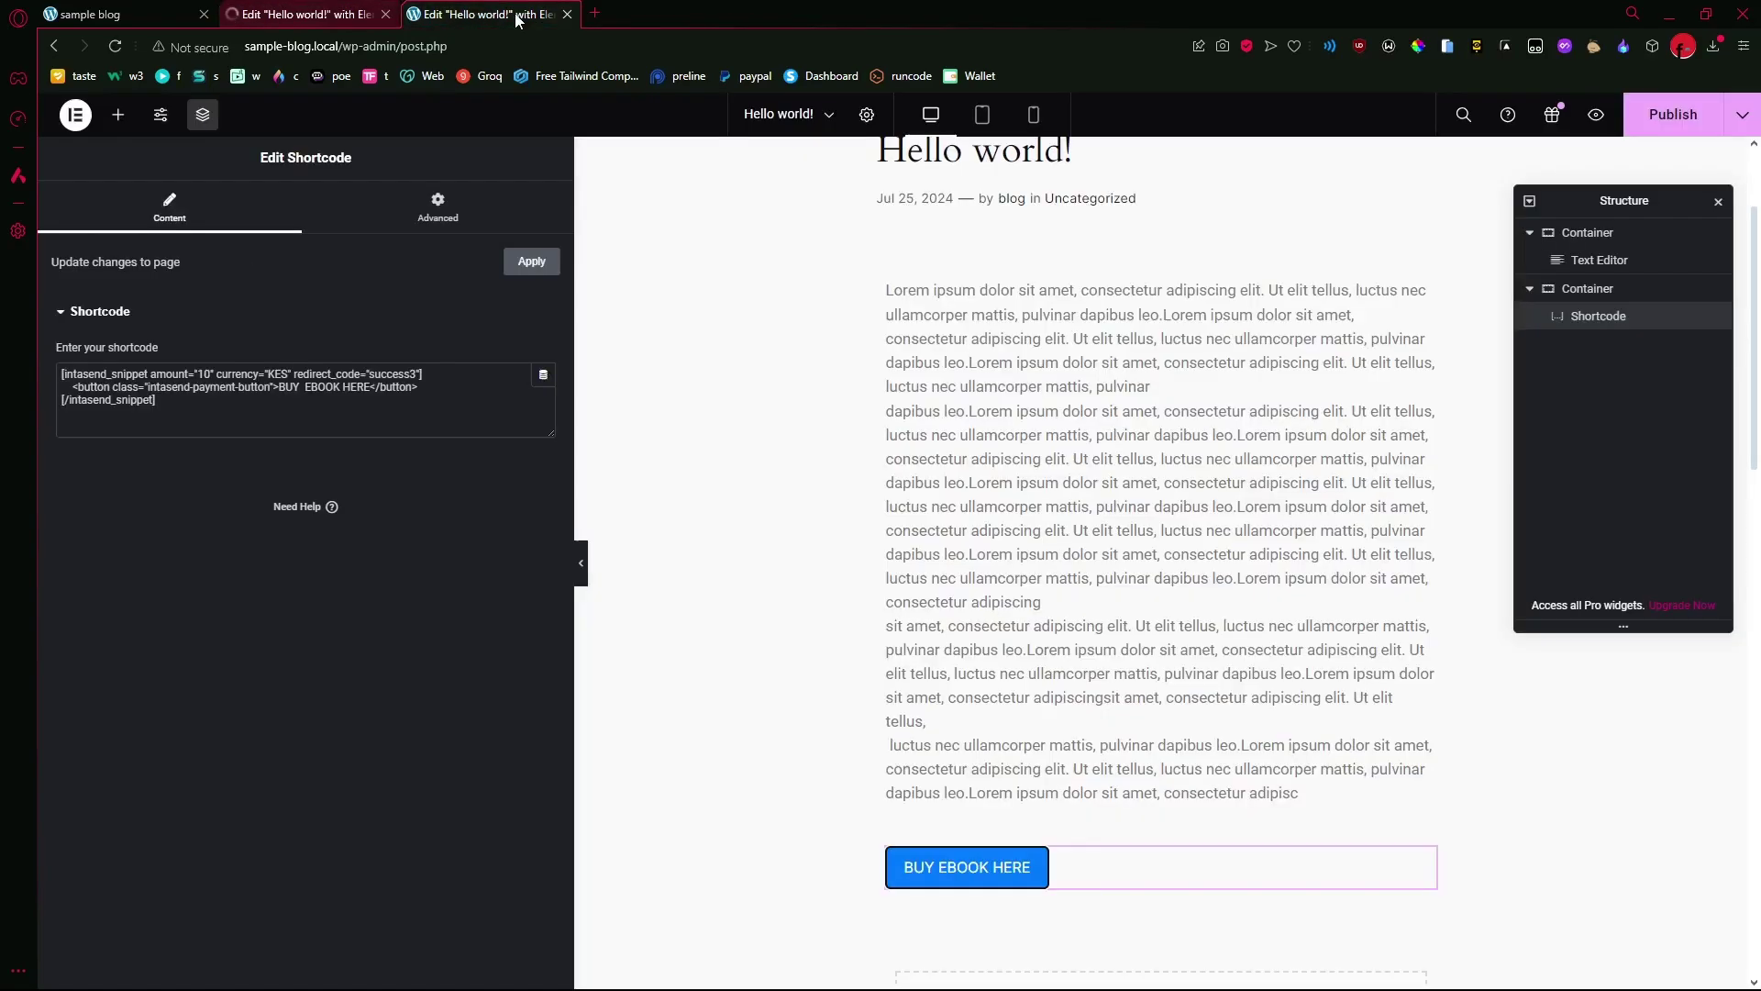
{"action": "left_click", "coordinate": [308, 9]}
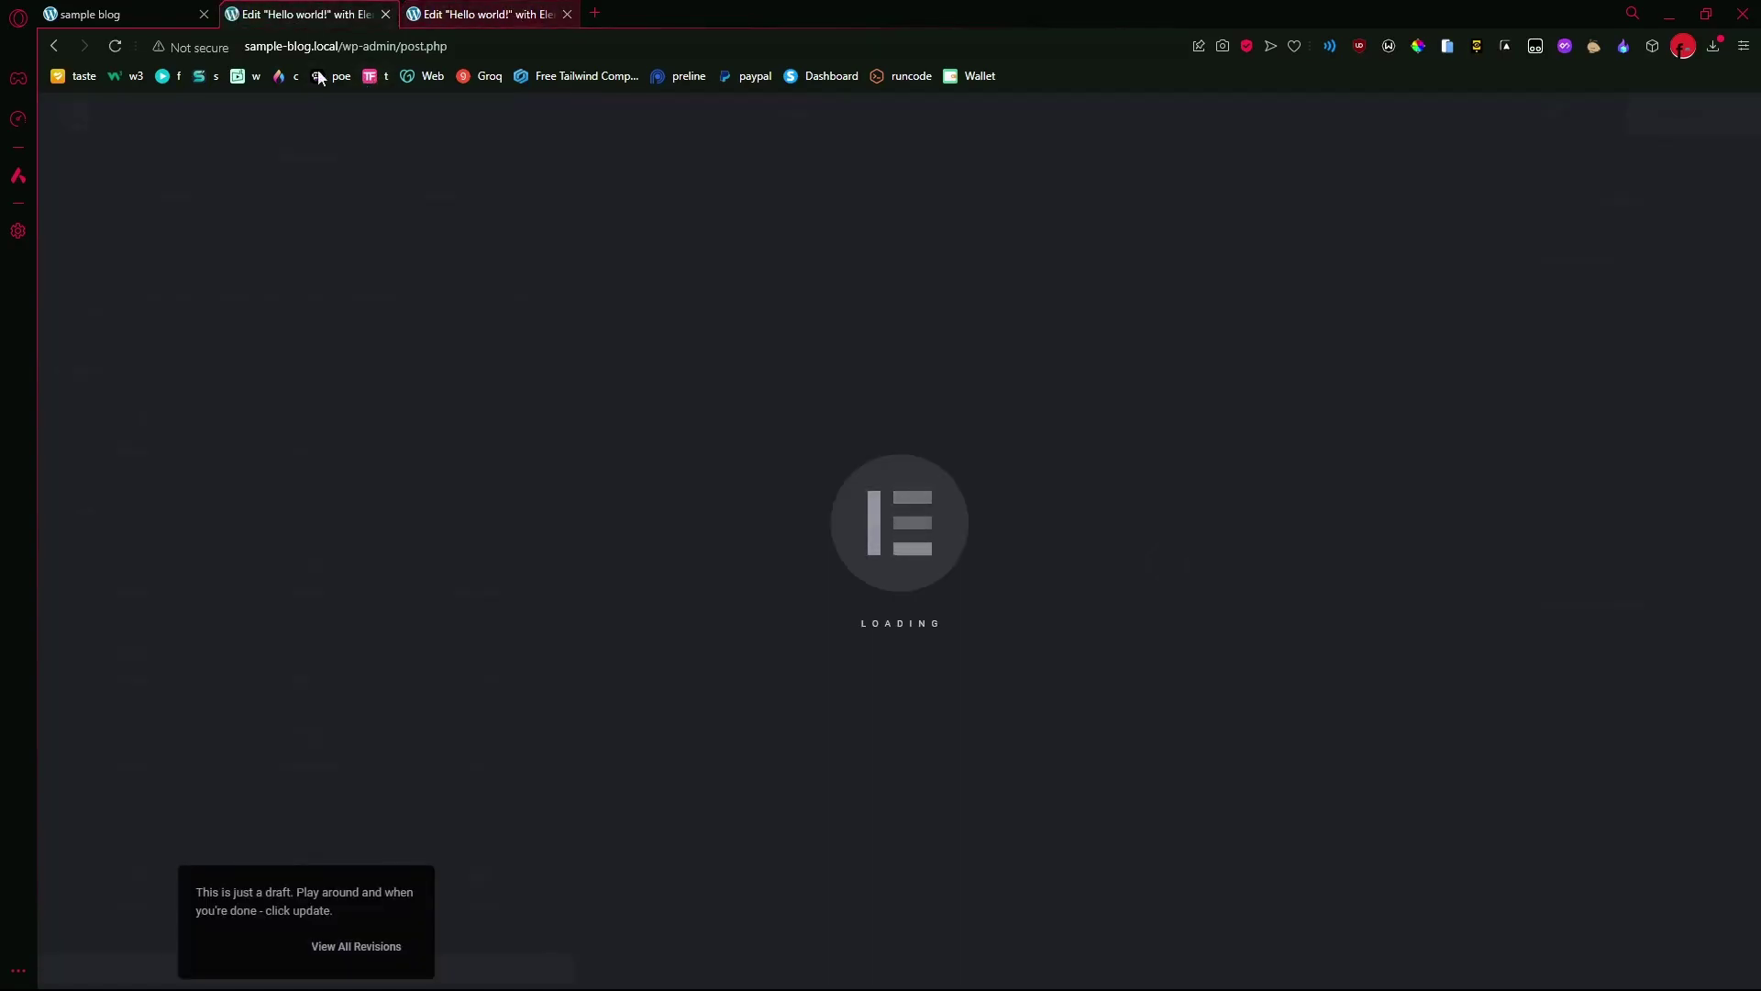
{"action": "scroll", "coordinate": [997, 541], "scroll_direction": "down", "scroll_amount": 5}
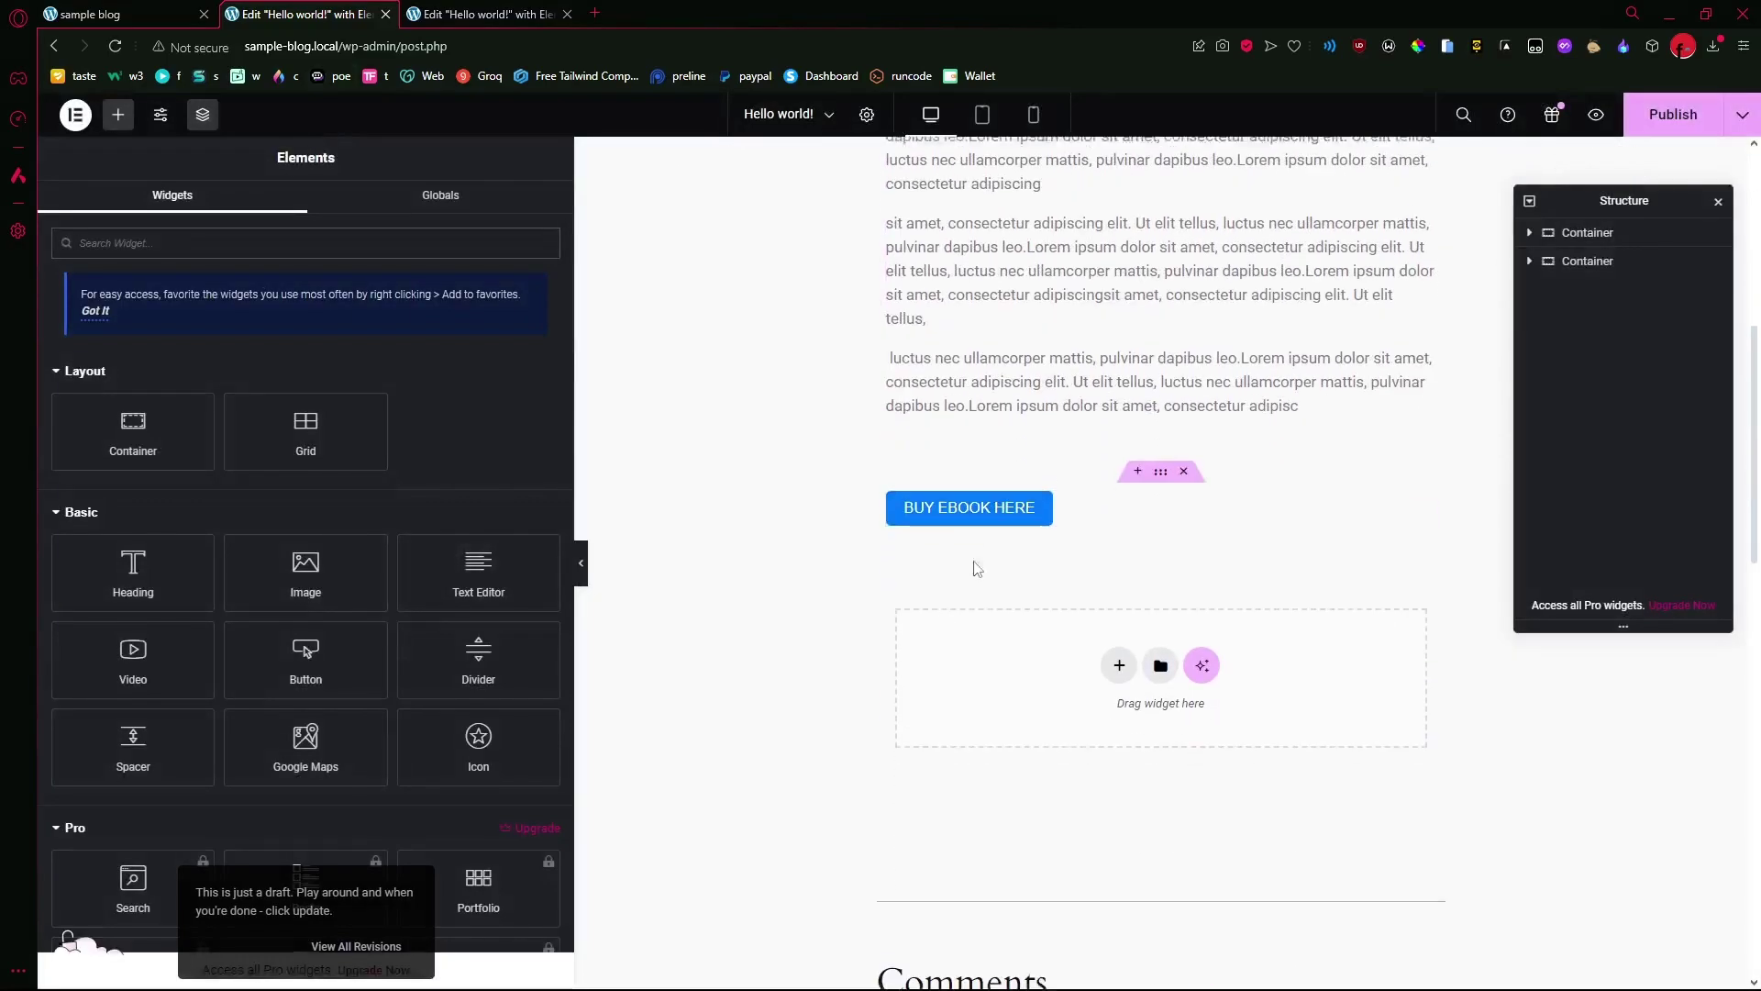
- Replace the BUY EBOOK HERE shortcode's redirect code success3 with ebook and publish the post
{"action": "left_click", "coordinate": [1014, 511]}
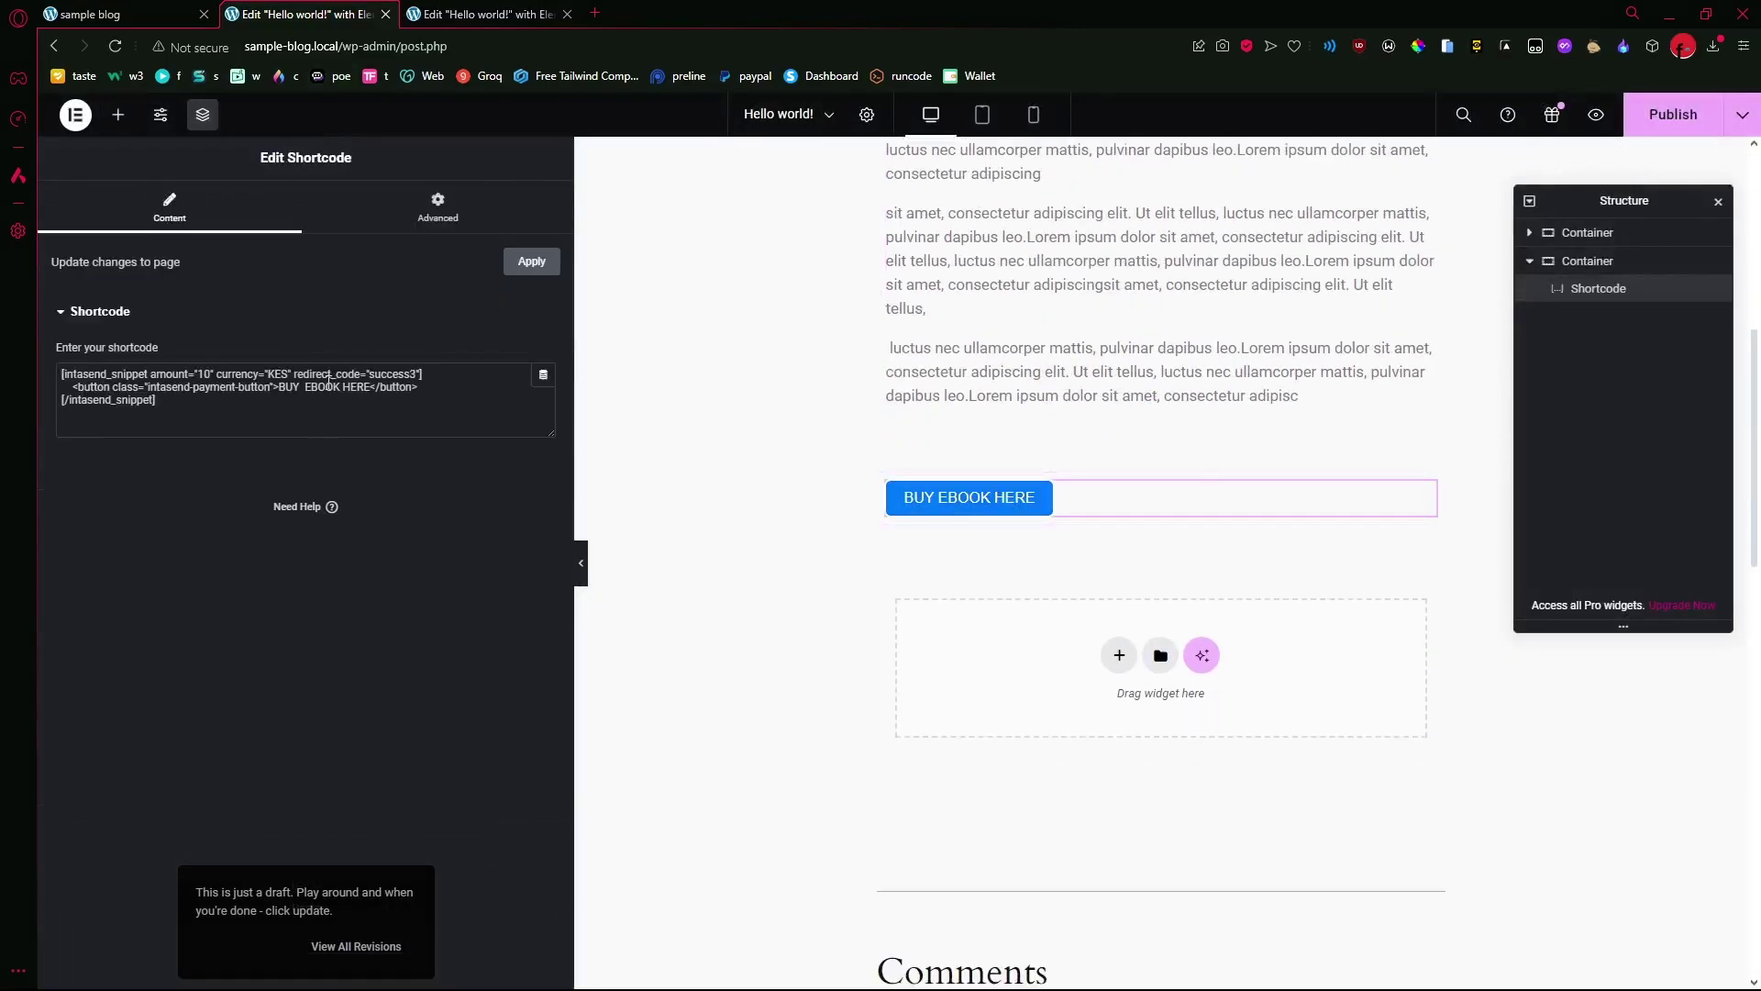
{"action": "double_click", "coordinate": [391, 375]}
{"action": "type", "text": "eb"}
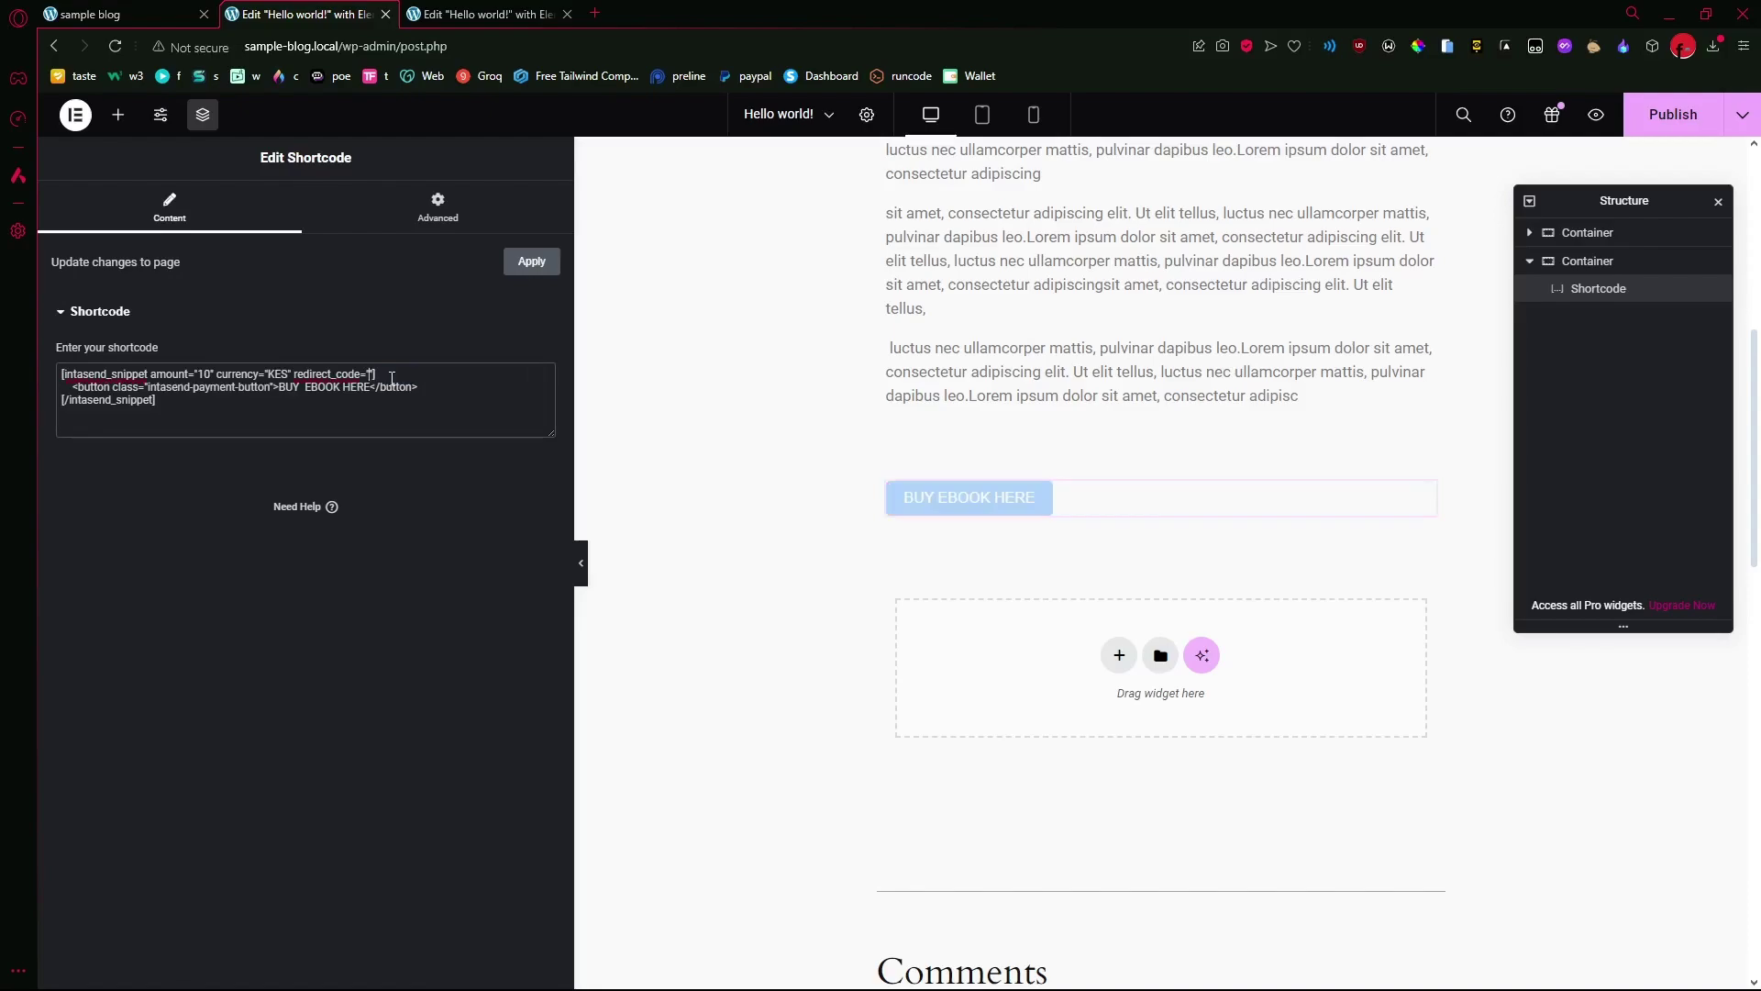
{"action": "type", "text": "ook"}
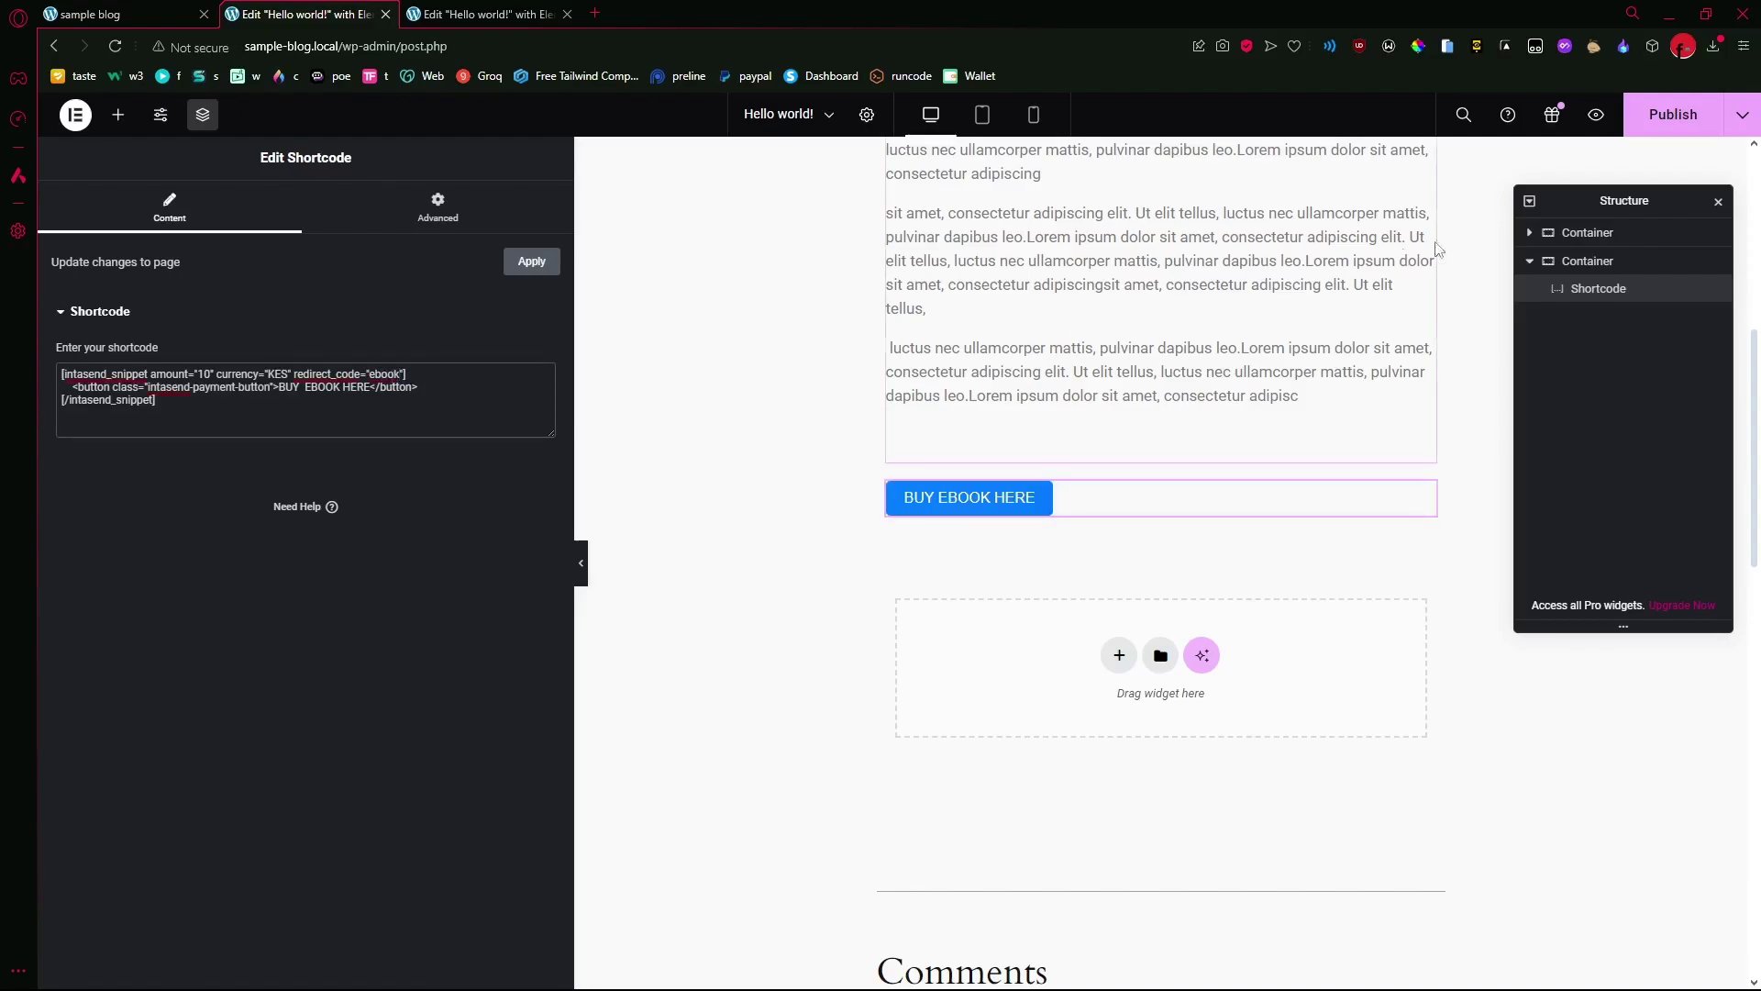
{"action": "left_click", "coordinate": [1673, 113]}
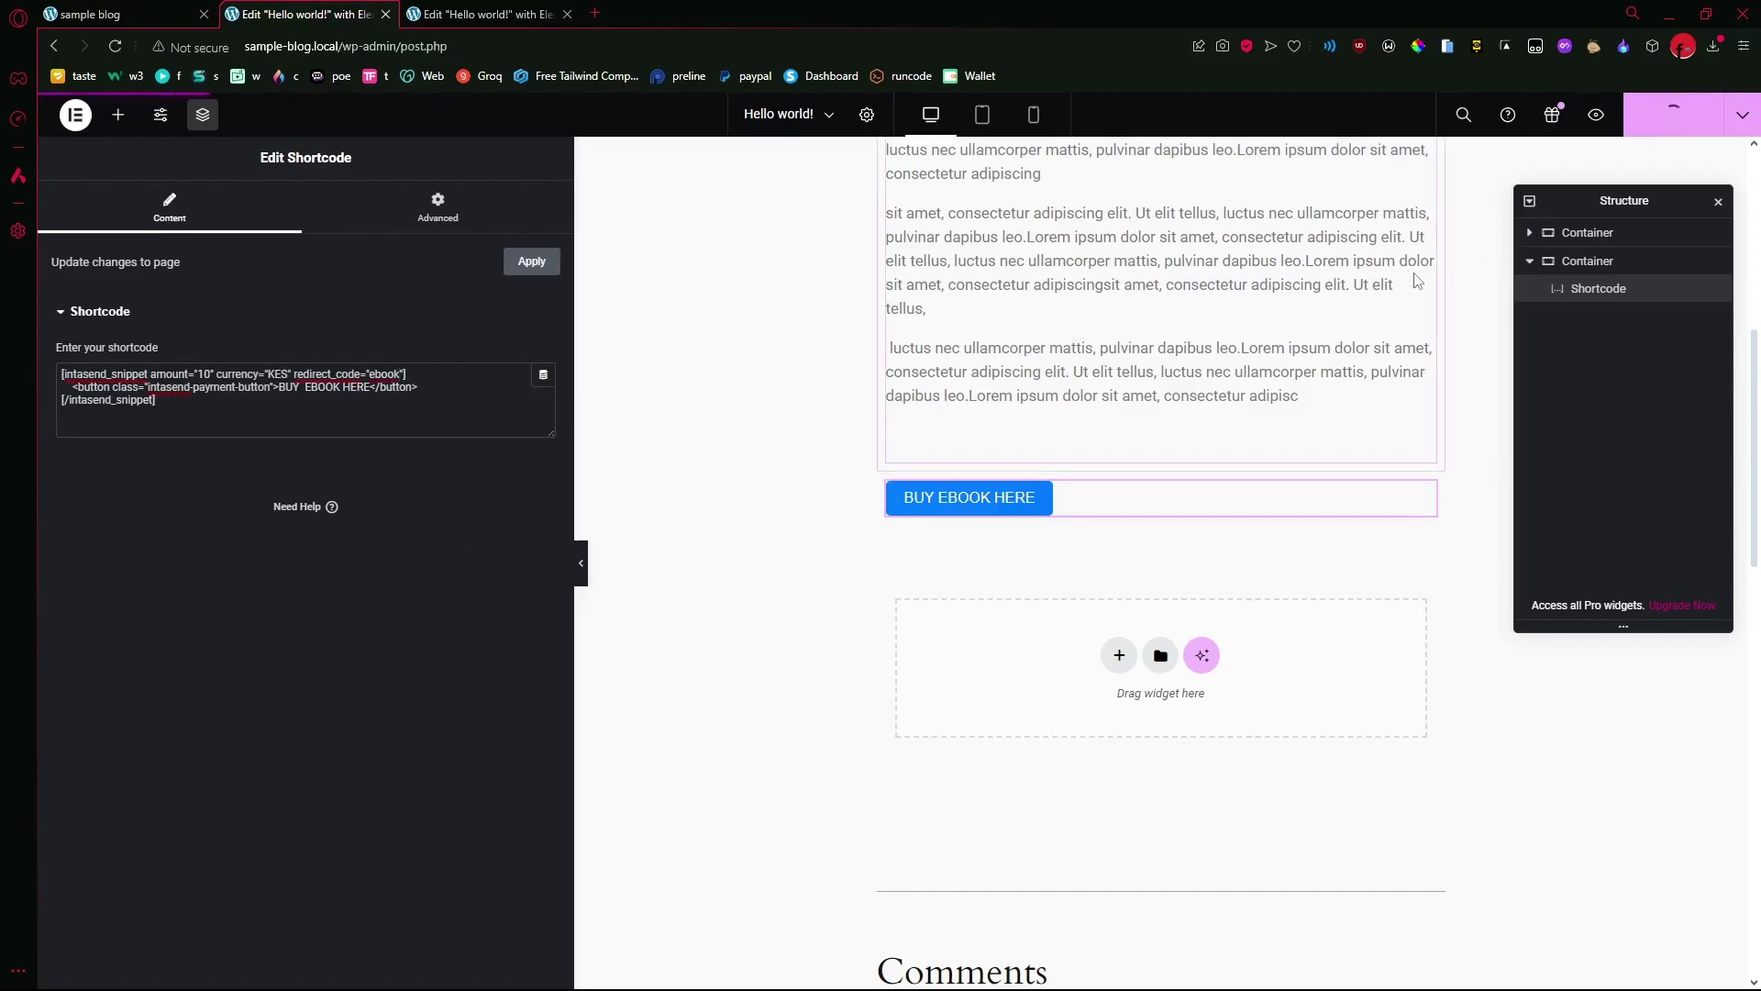
{"action": "left_click", "coordinate": [541, 14]}
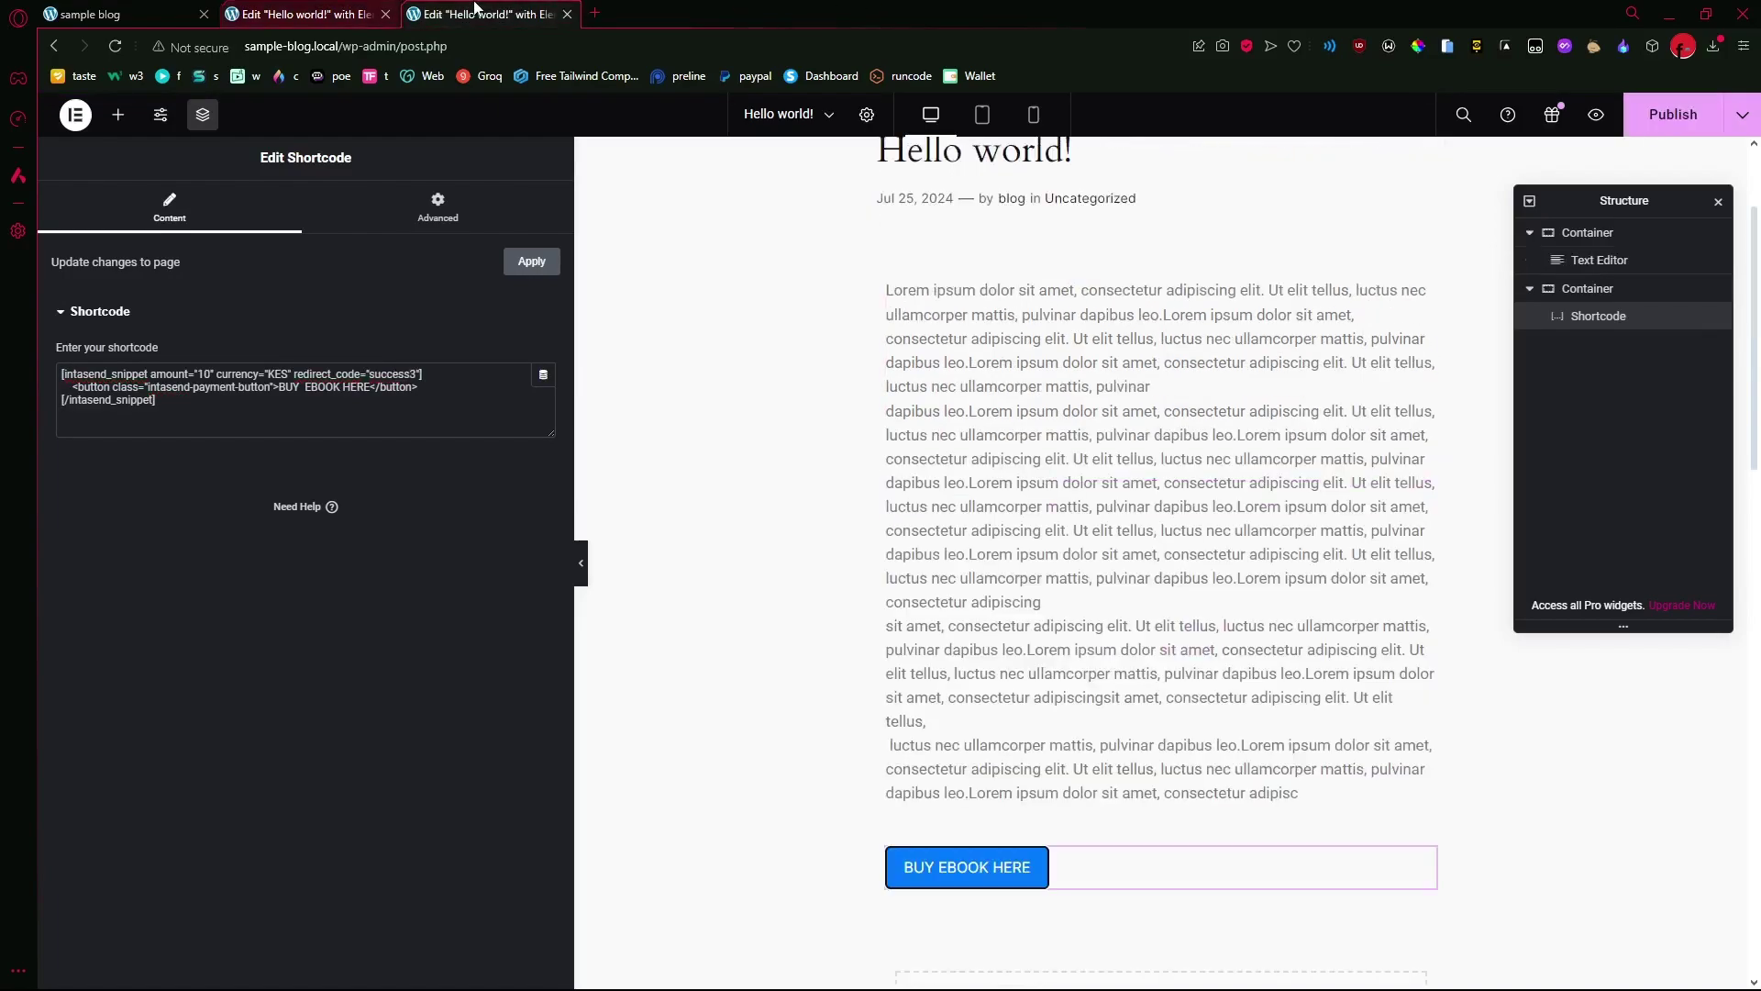
- Leave Elementor for WordPress and open the live Hello world! post at sample-blog.local/hello-world/ in a new tab
{"action": "left_click", "coordinate": [77, 118]}
{"action": "left_click", "coordinate": [138, 298]}
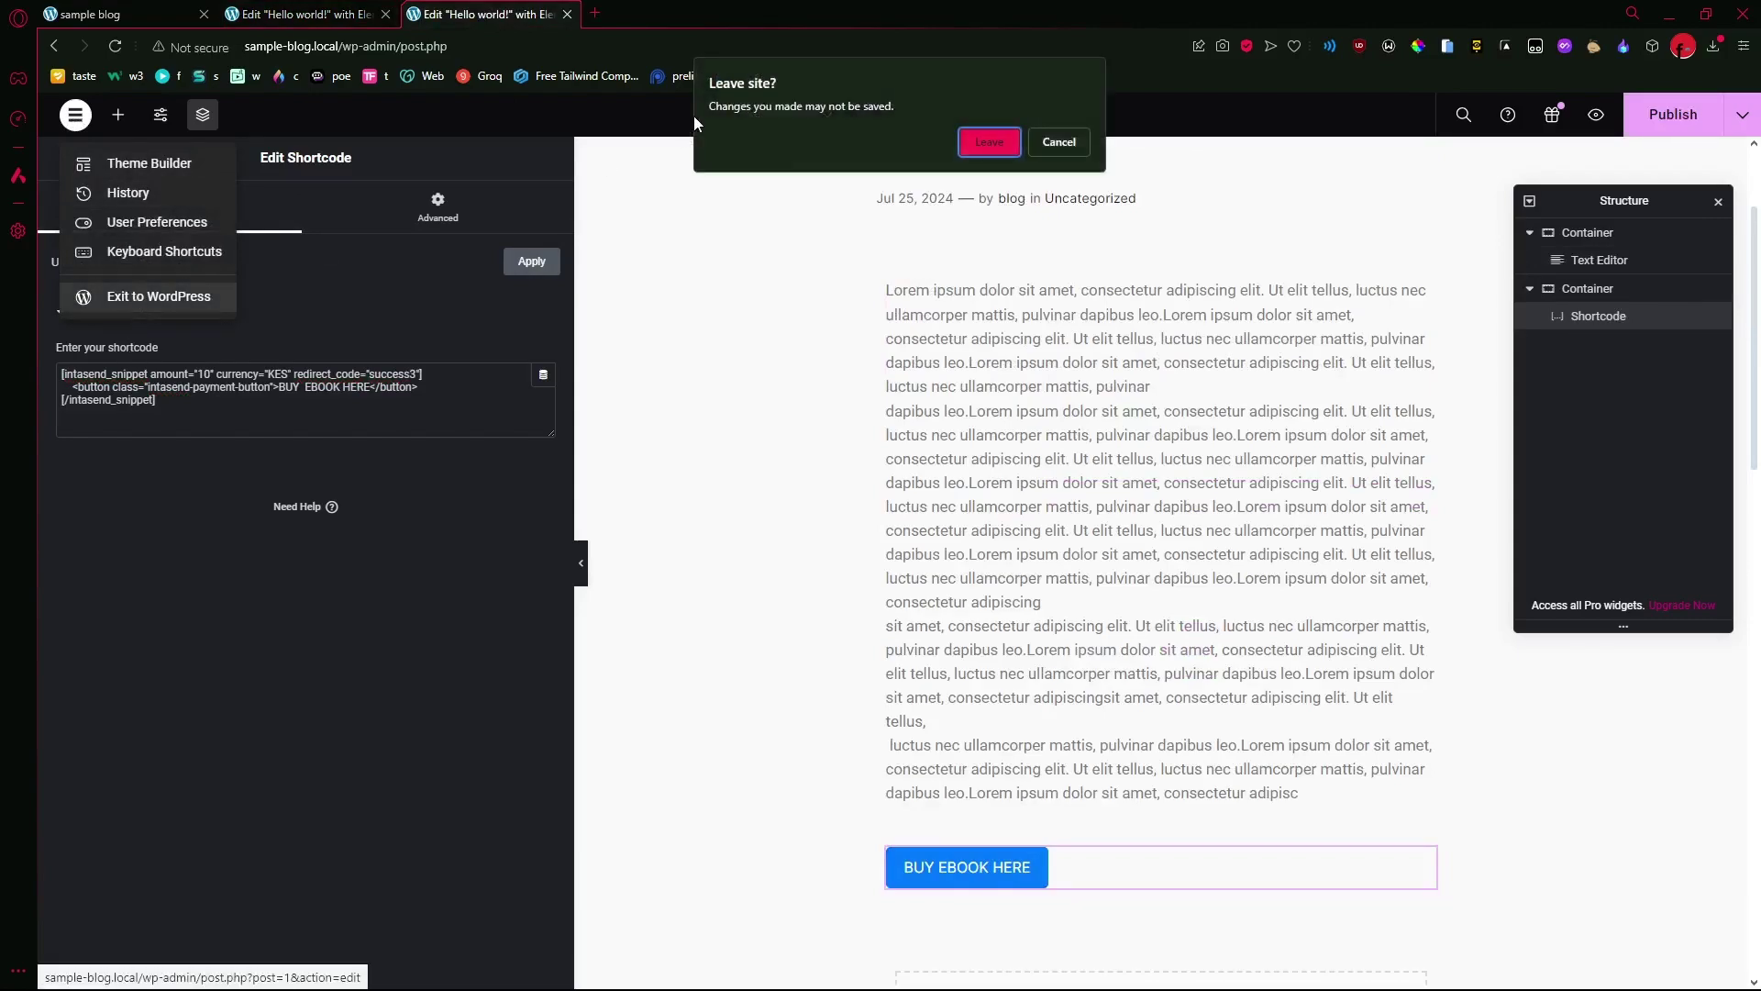
{"action": "left_click", "coordinate": [988, 143]}
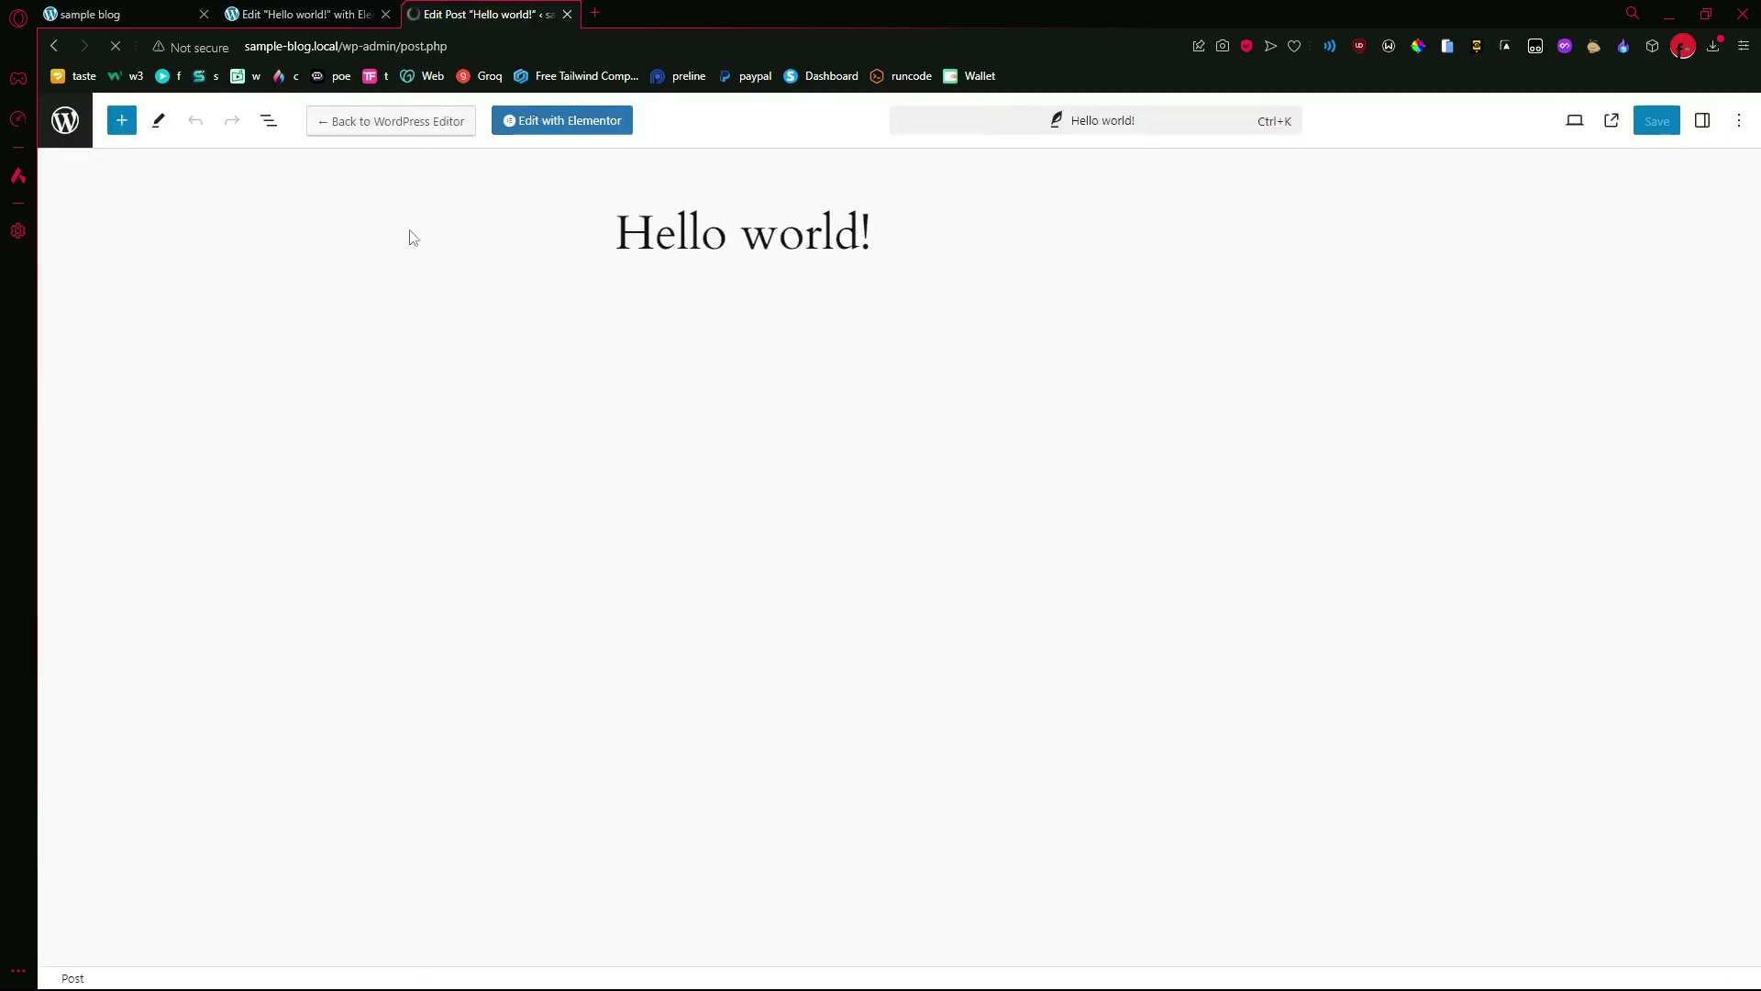
{"action": "left_click", "coordinate": [67, 132]}
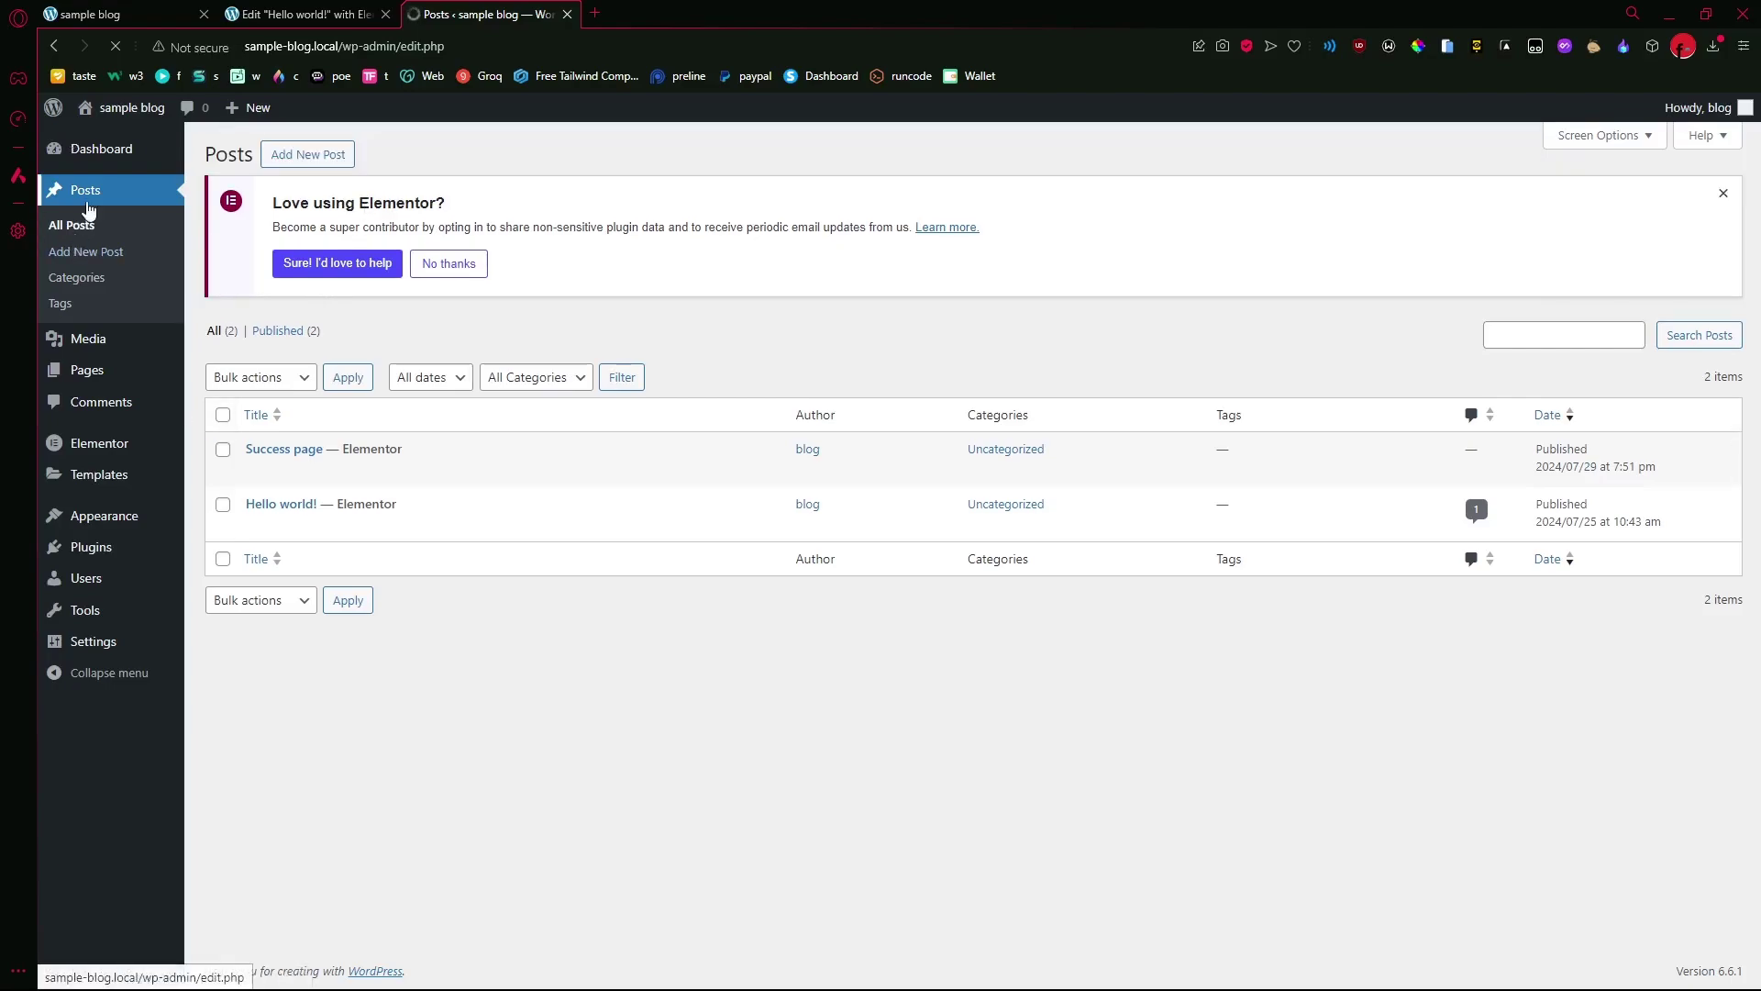
{"action": "mouse_move", "coordinate": [288, 511]}
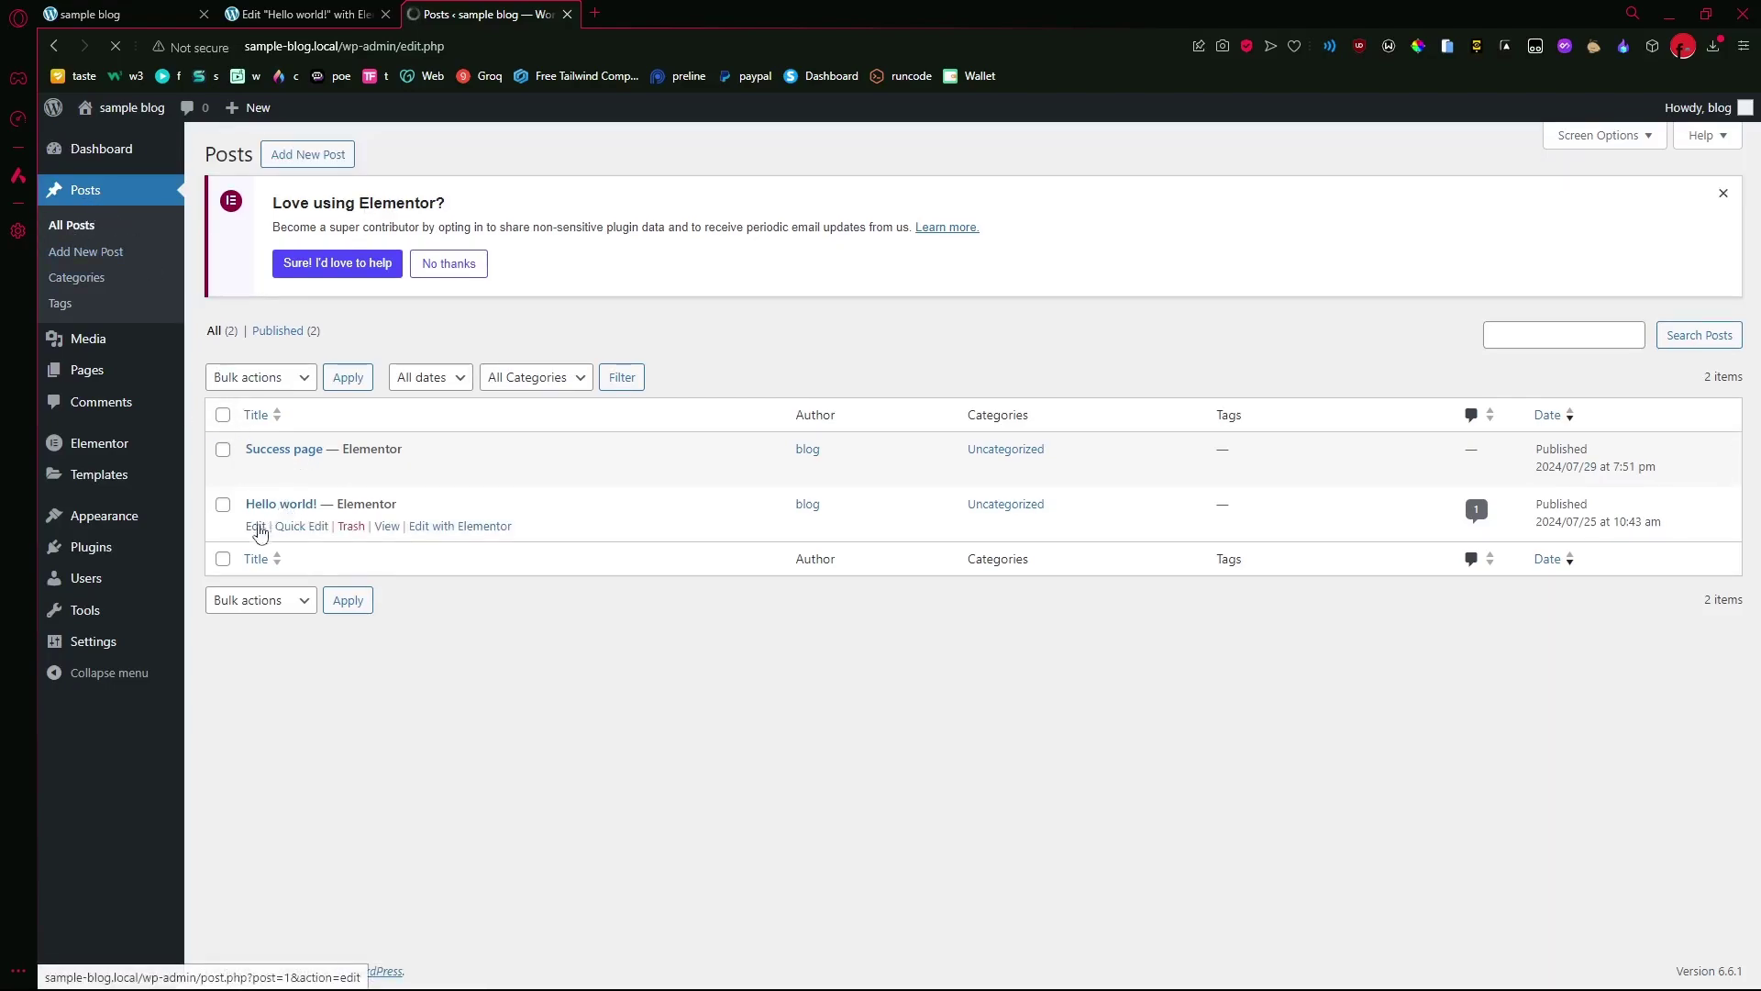
{"action": "right_click", "coordinate": [385, 528]}
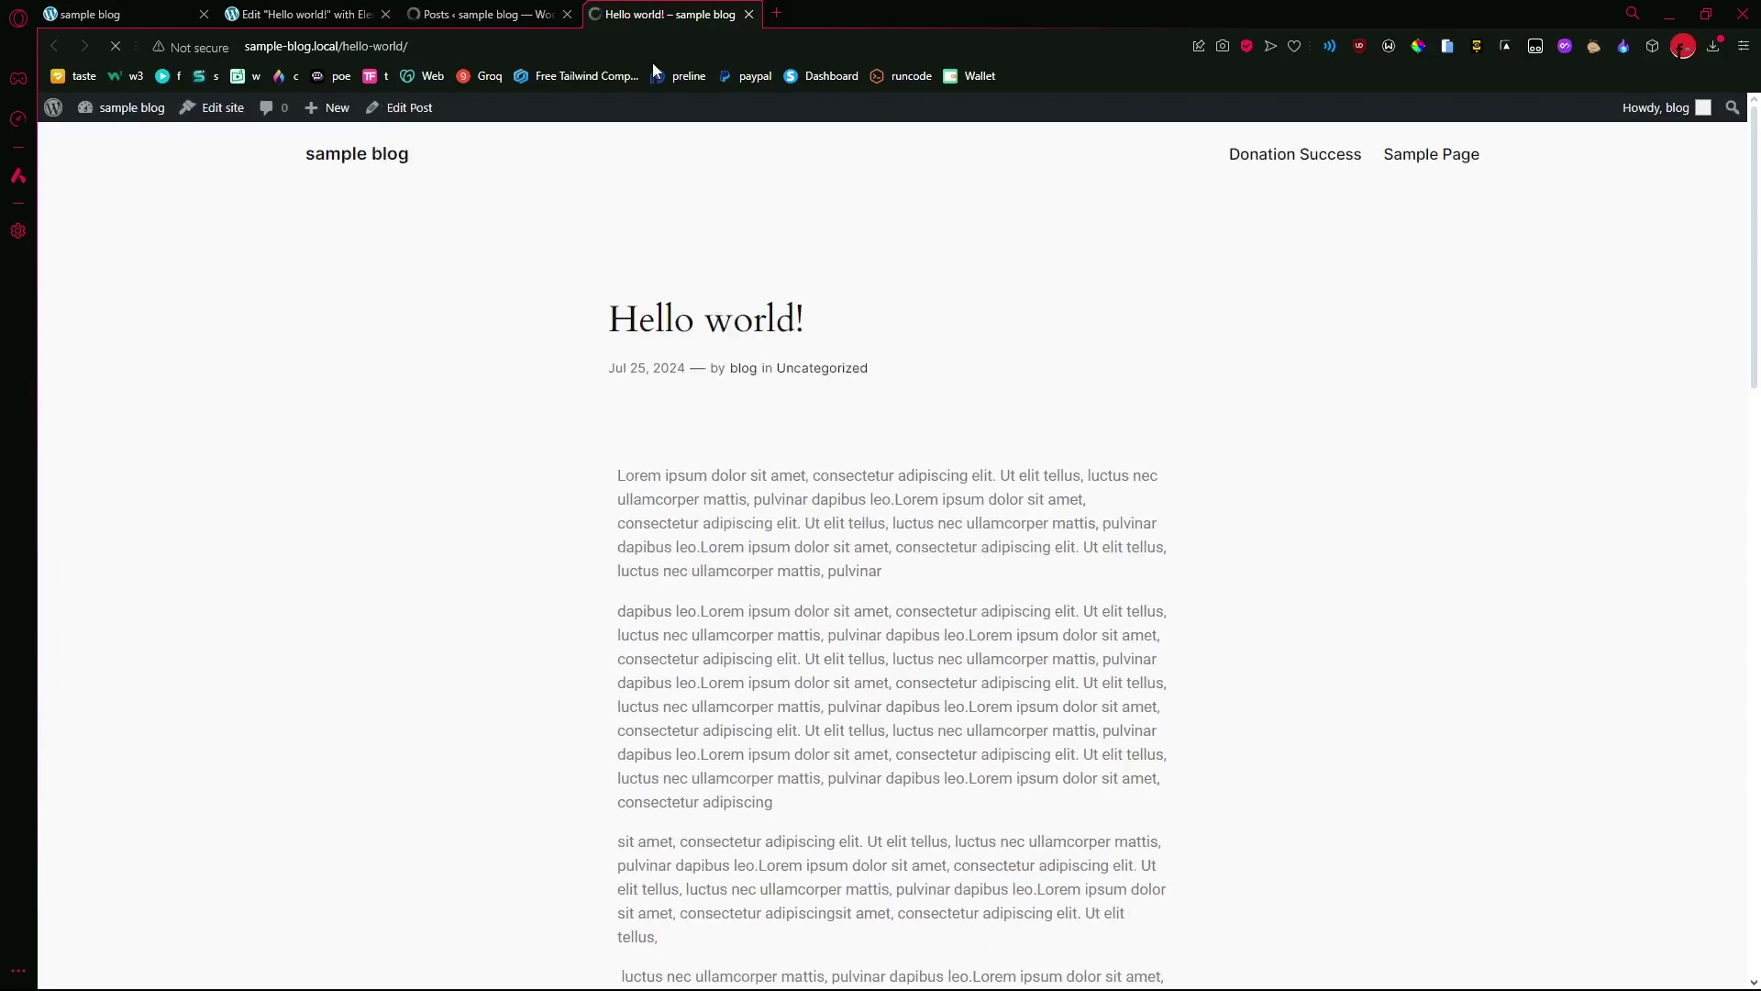
- Open the IntaSend checkout from the BUY EBOOK HERE button and select M-Pesa
{"action": "scroll", "coordinate": [734, 230], "scroll_direction": "down", "scroll_amount": 3}
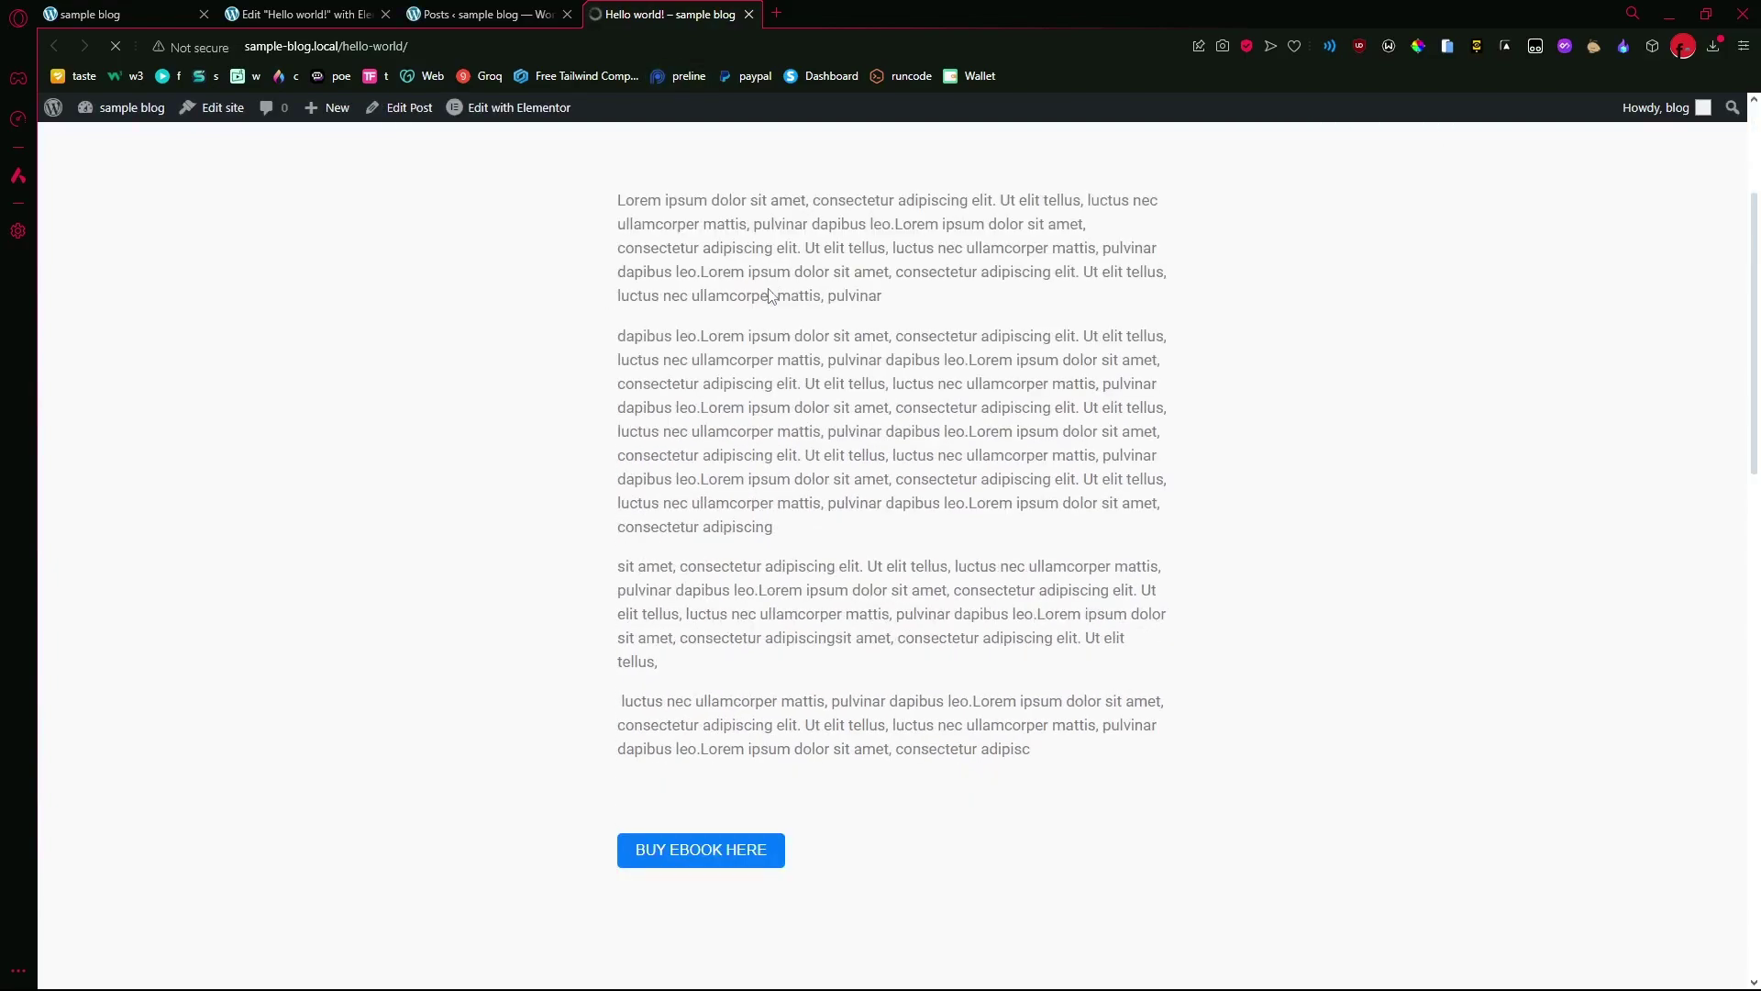
{"action": "scroll", "coordinate": [756, 292], "scroll_direction": "down", "scroll_amount": 5}
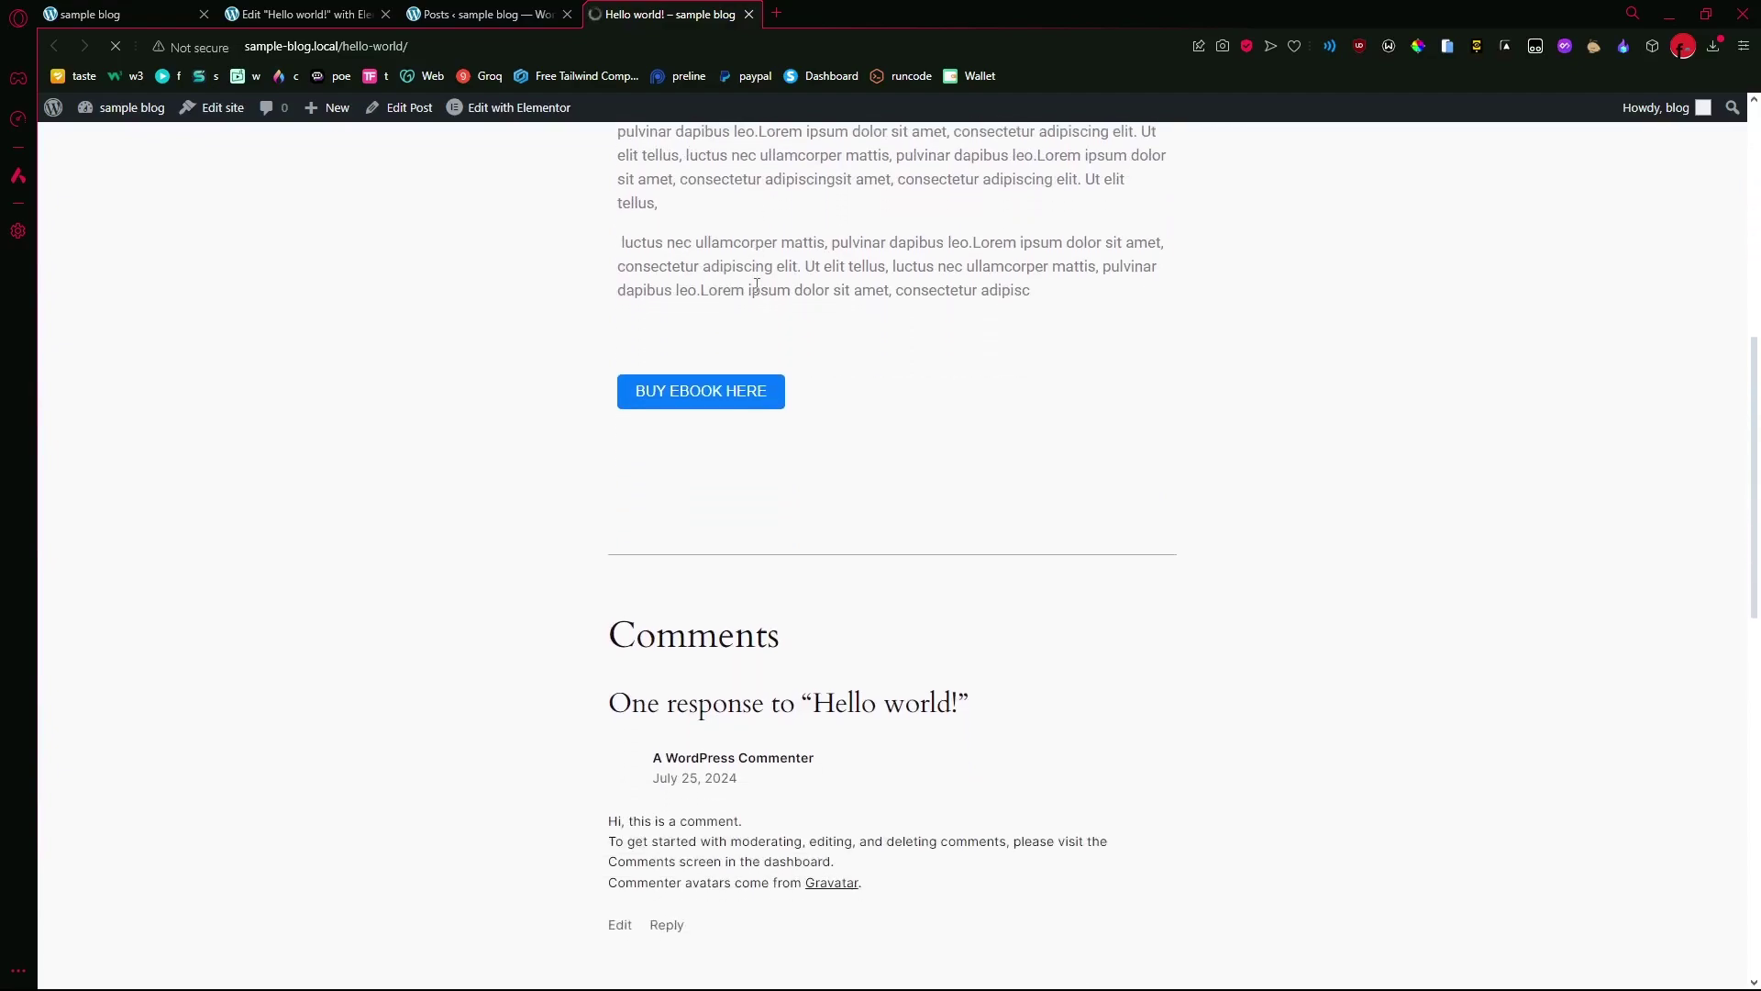
{"action": "scroll", "coordinate": [757, 284], "scroll_direction": "up", "scroll_amount": 8}
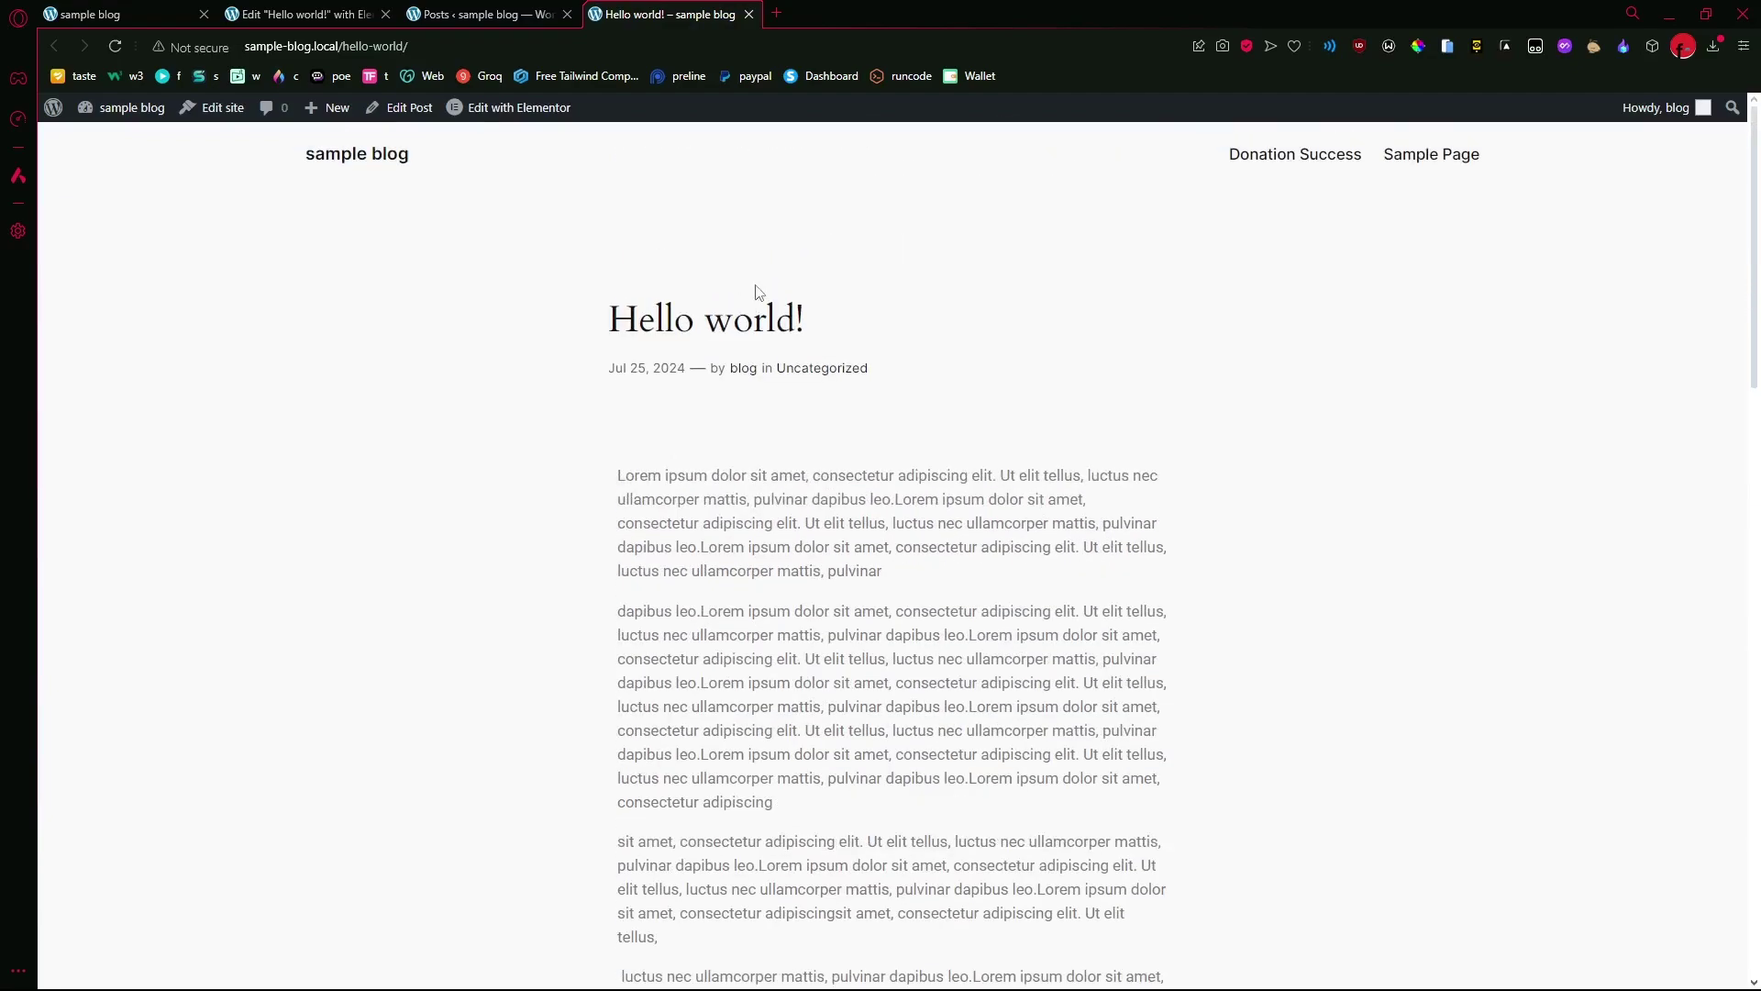
{"action": "scroll", "coordinate": [825, 294], "scroll_direction": "down", "scroll_amount": 6}
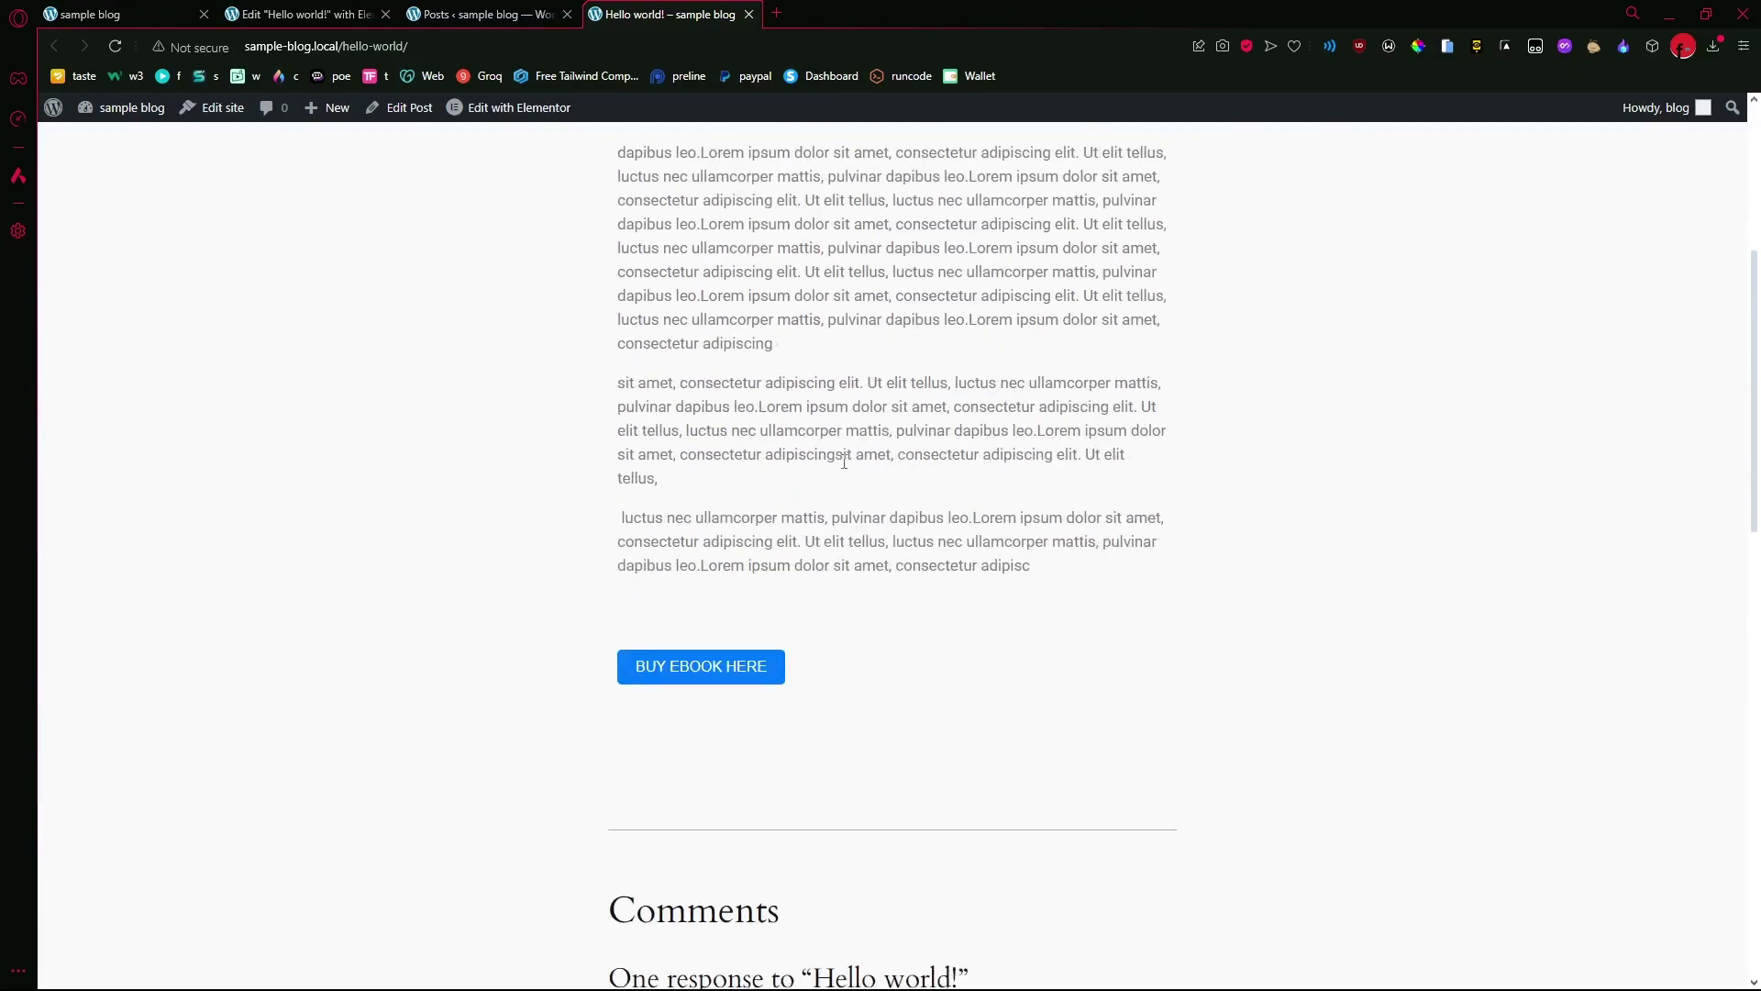
{"action": "left_click", "coordinate": [721, 580]}
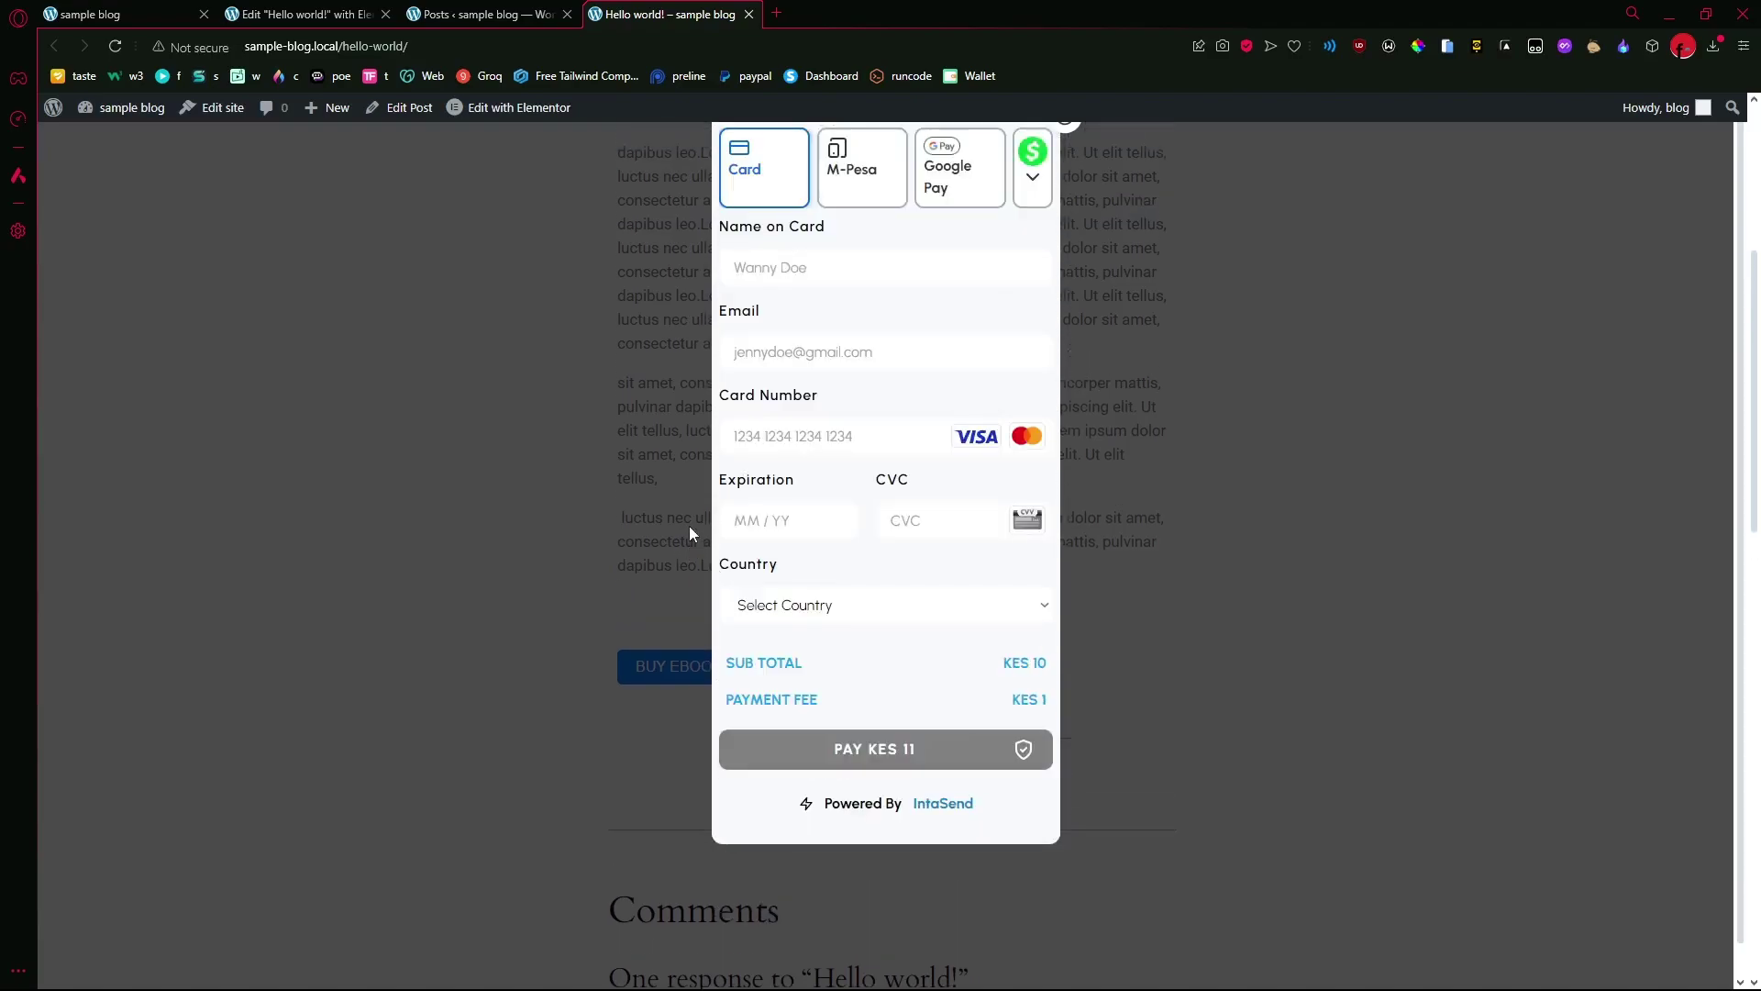
{"action": "left_click", "coordinate": [878, 175]}
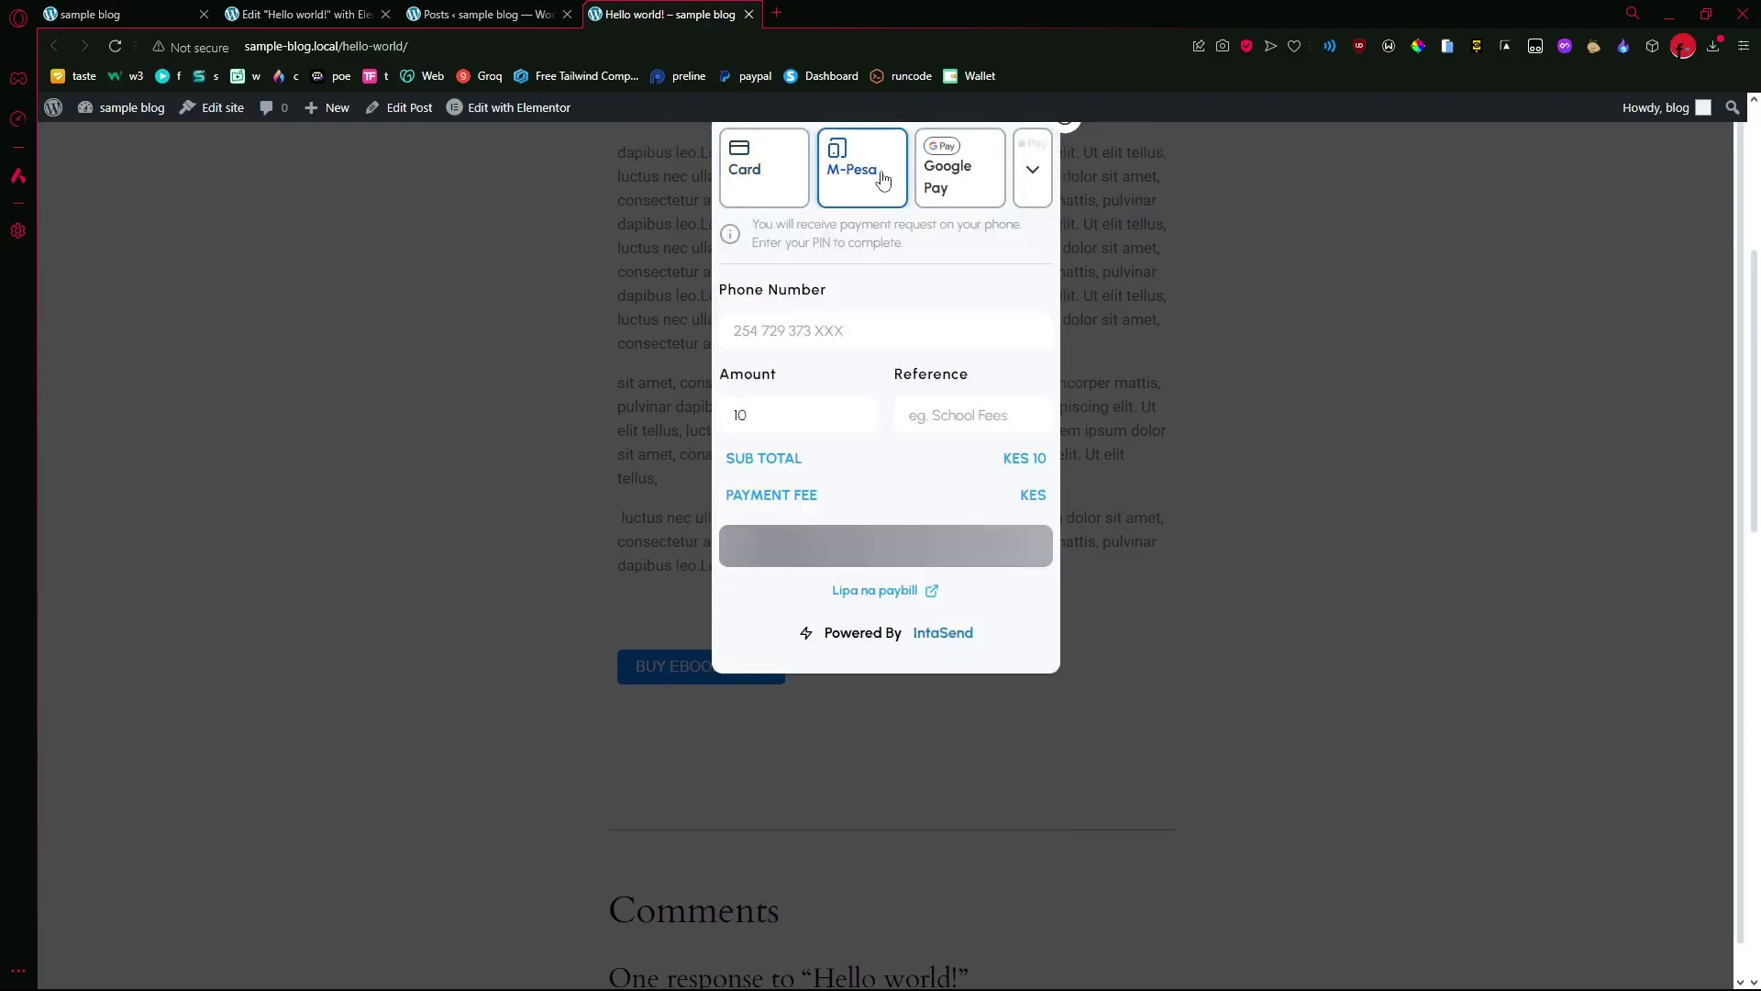
{"action": "left_click", "coordinate": [844, 330]}
{"action": "type", "text": "2"}
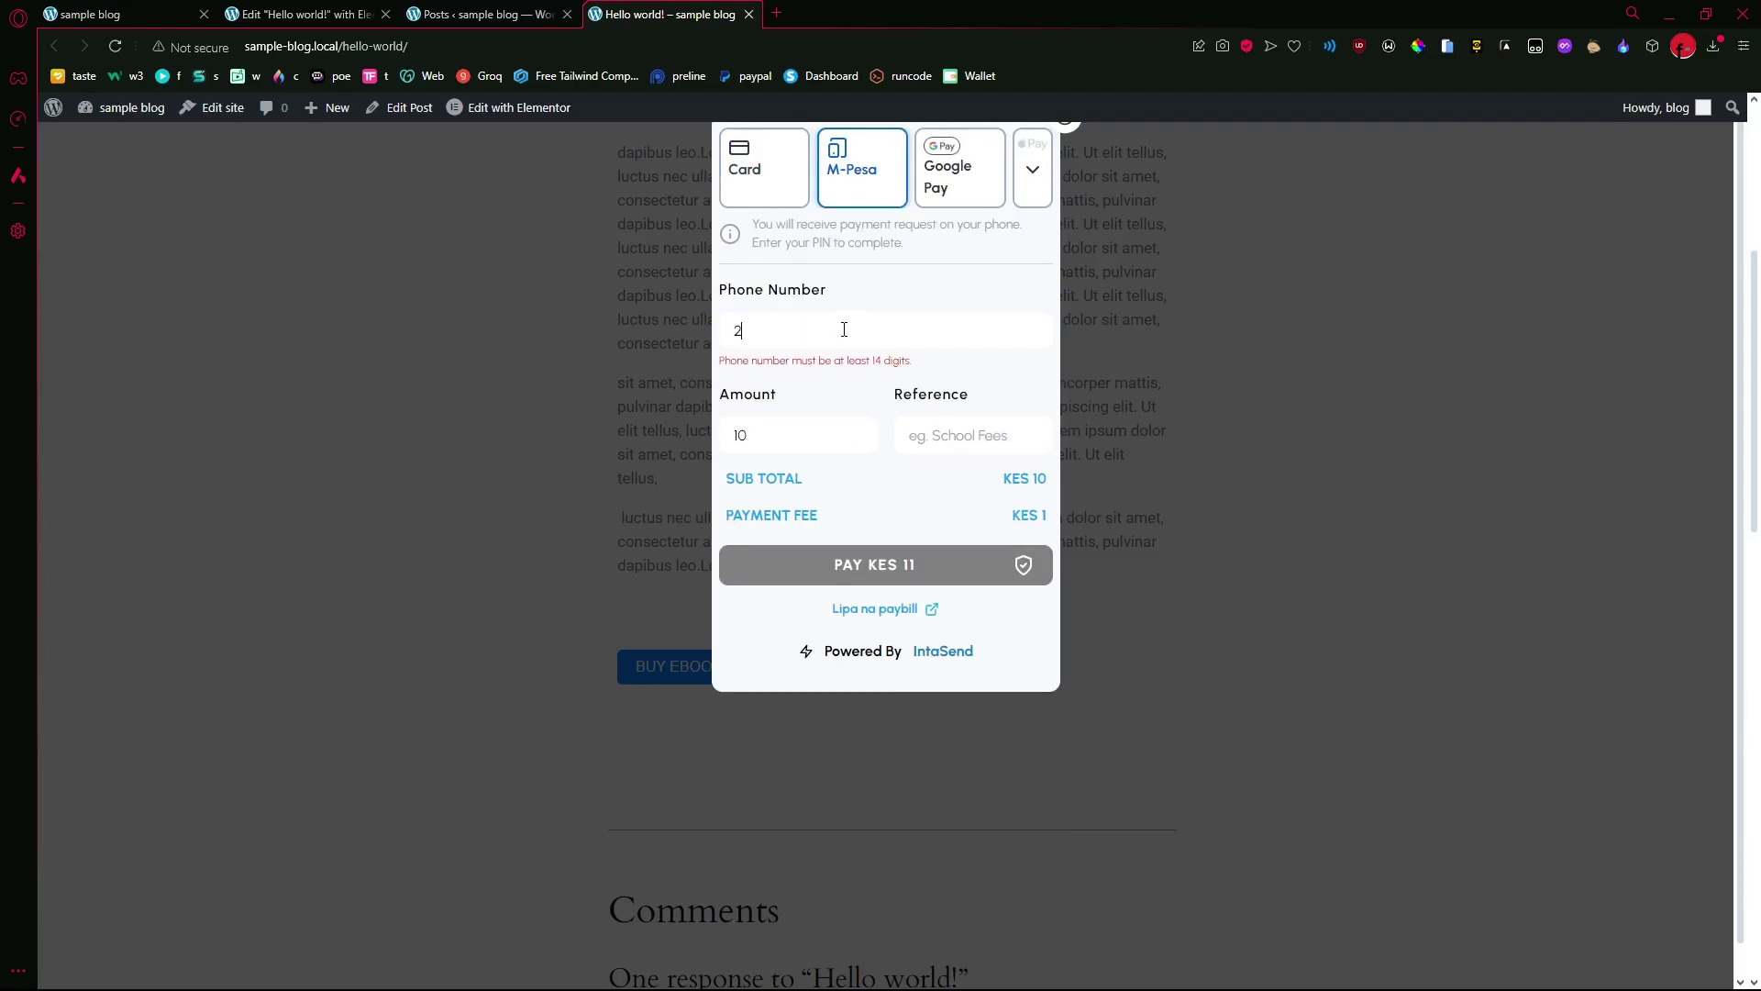
- After checking Google Pay and Cash App, pay KES 11 via M-Pesa using the phone number
{"action": "left_click", "coordinate": [976, 205]}
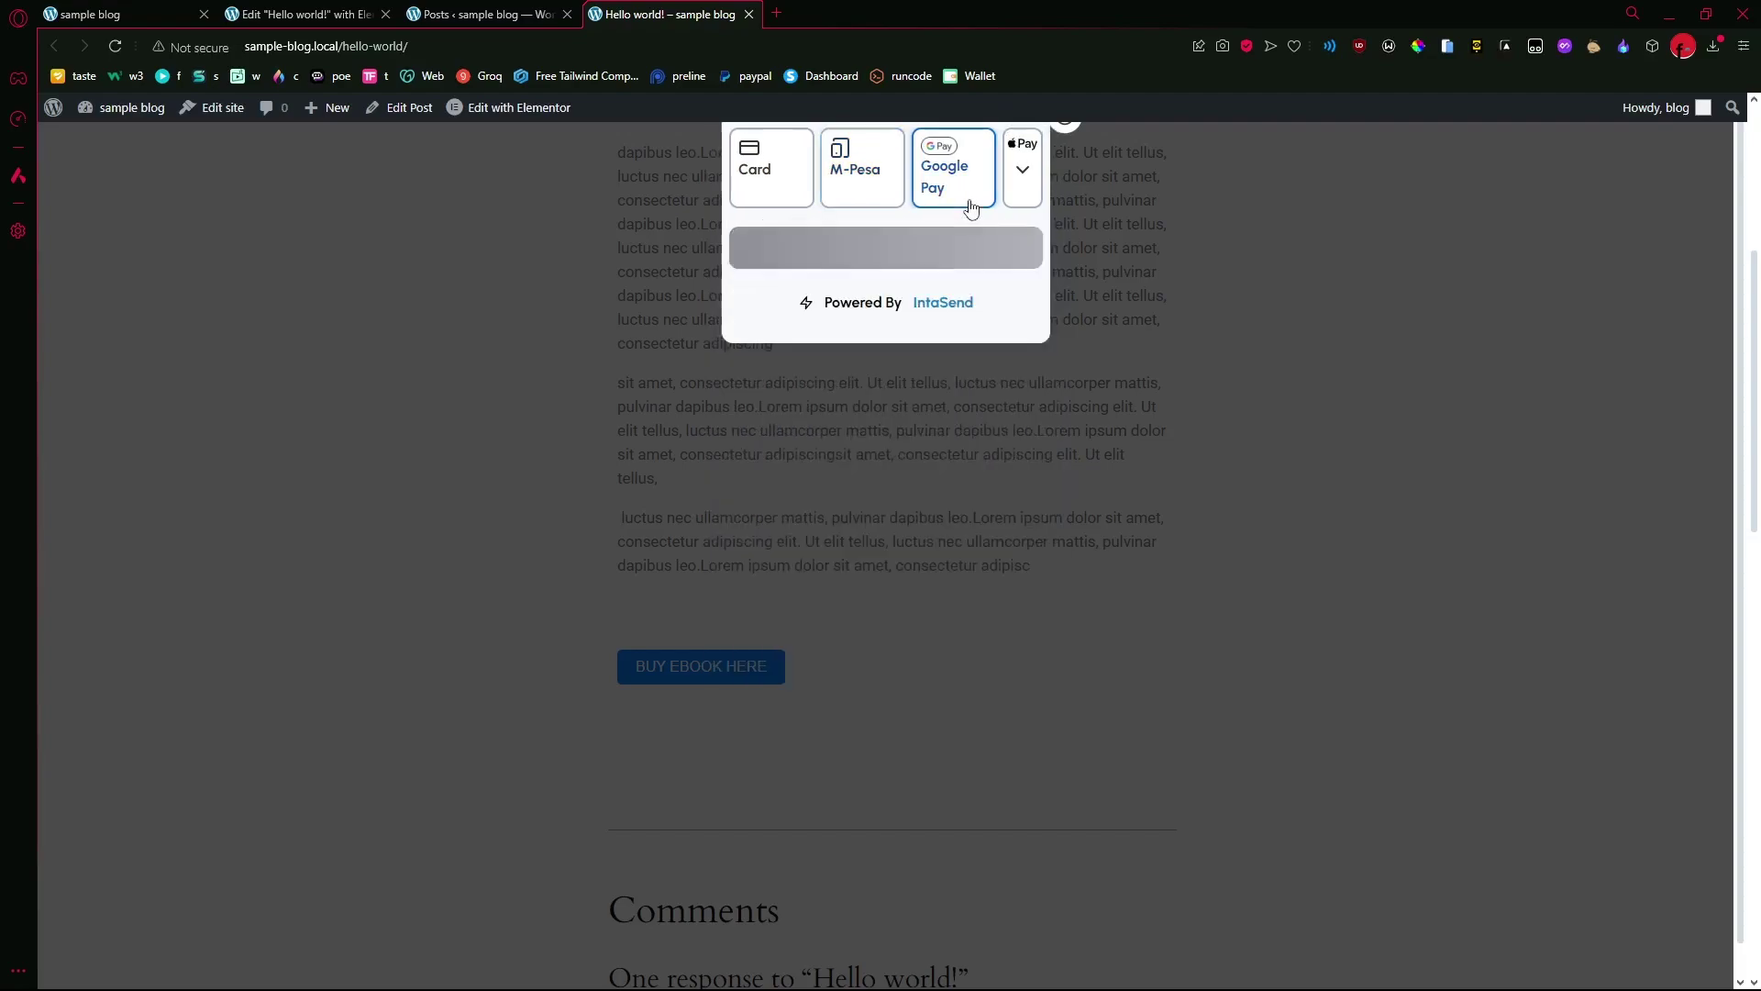
{"action": "left_click", "coordinate": [1024, 167]}
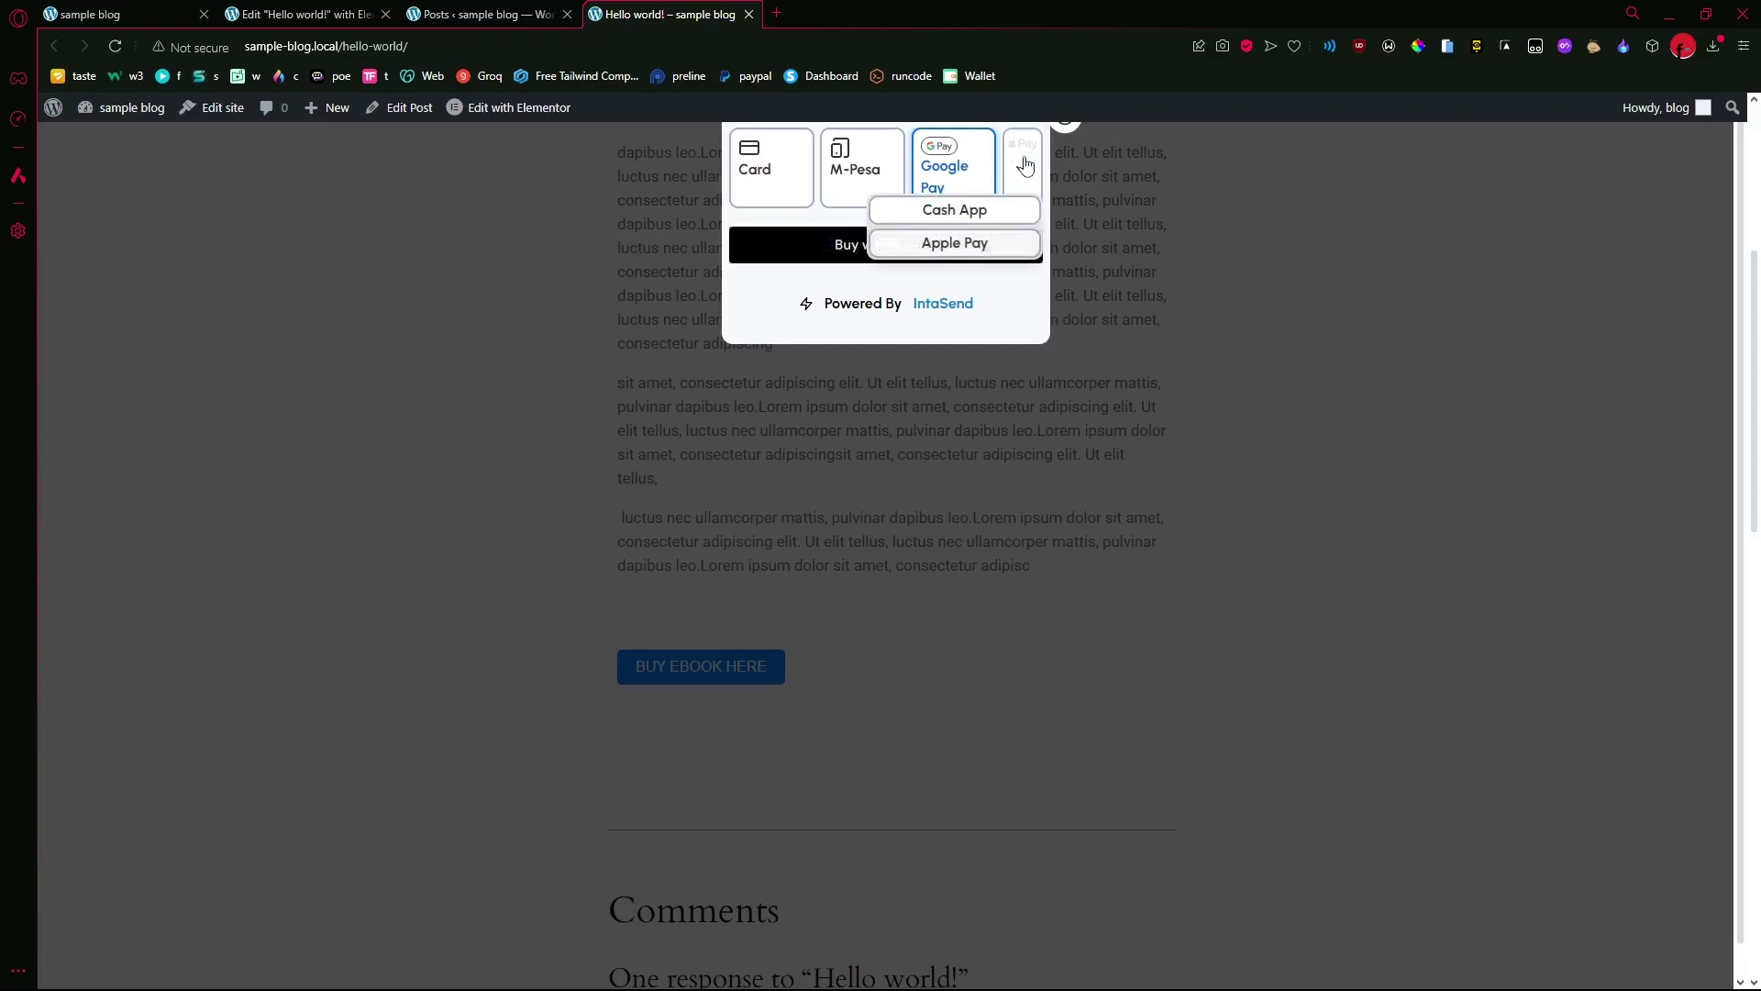
{"action": "left_click", "coordinate": [976, 213]}
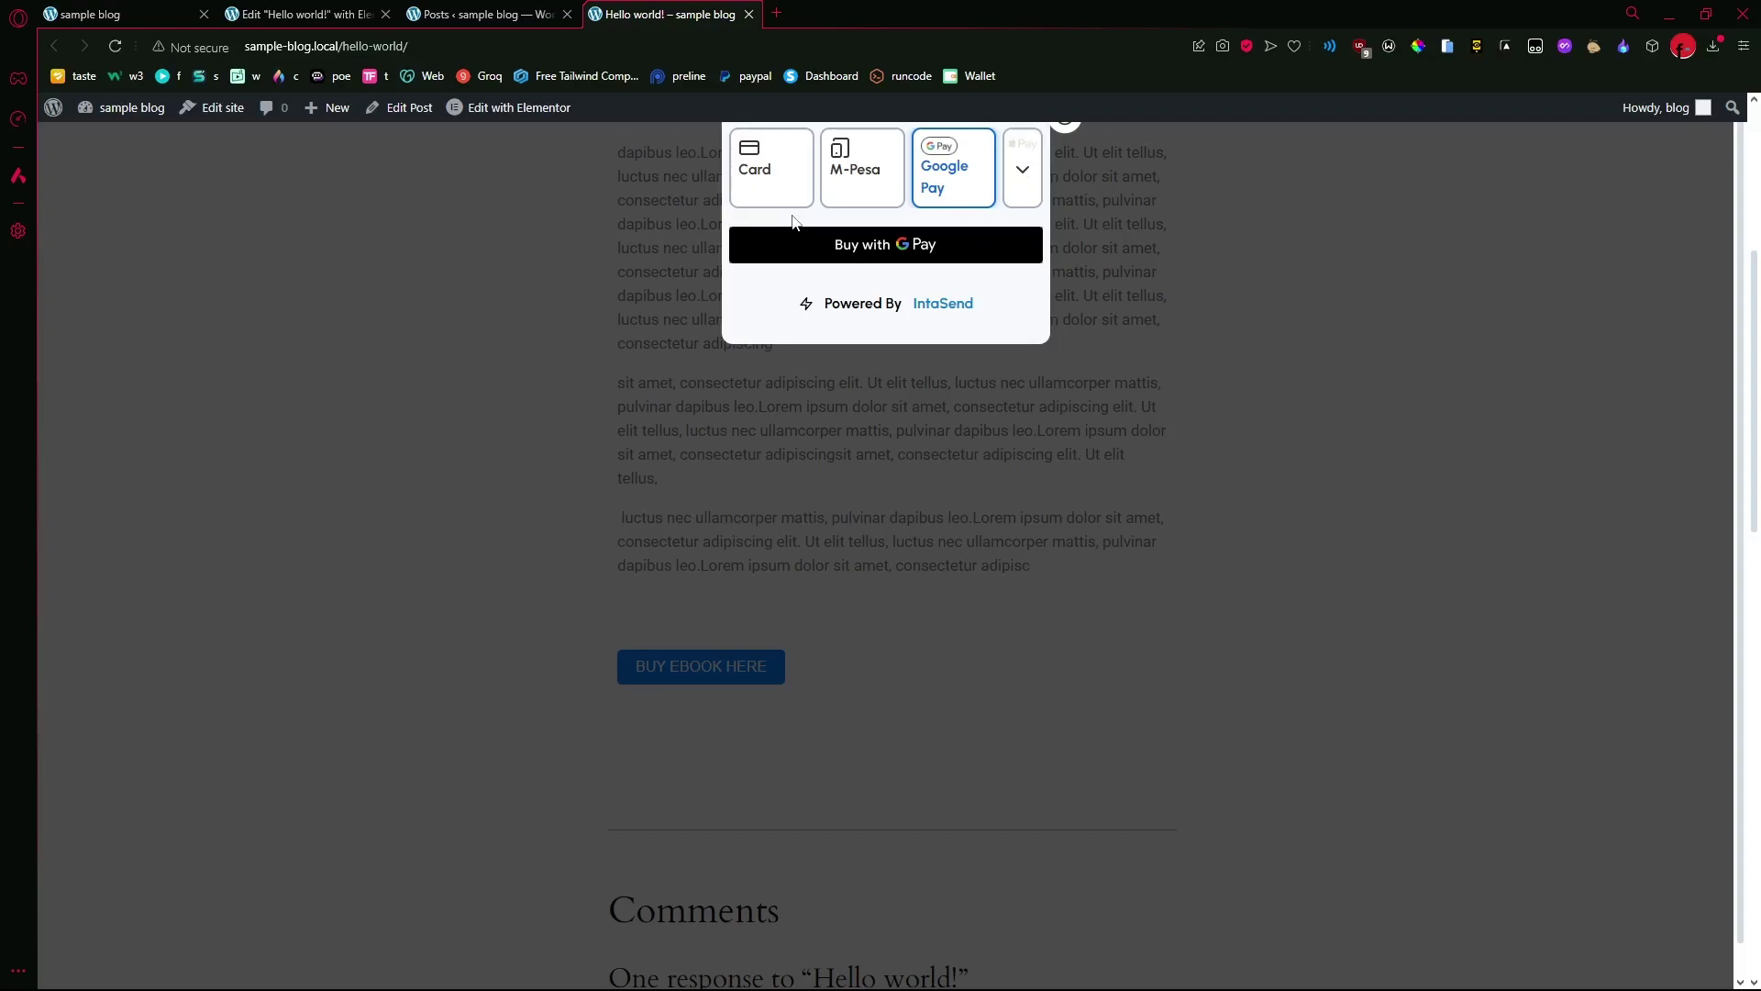
{"action": "left_click", "coordinate": [856, 189]}
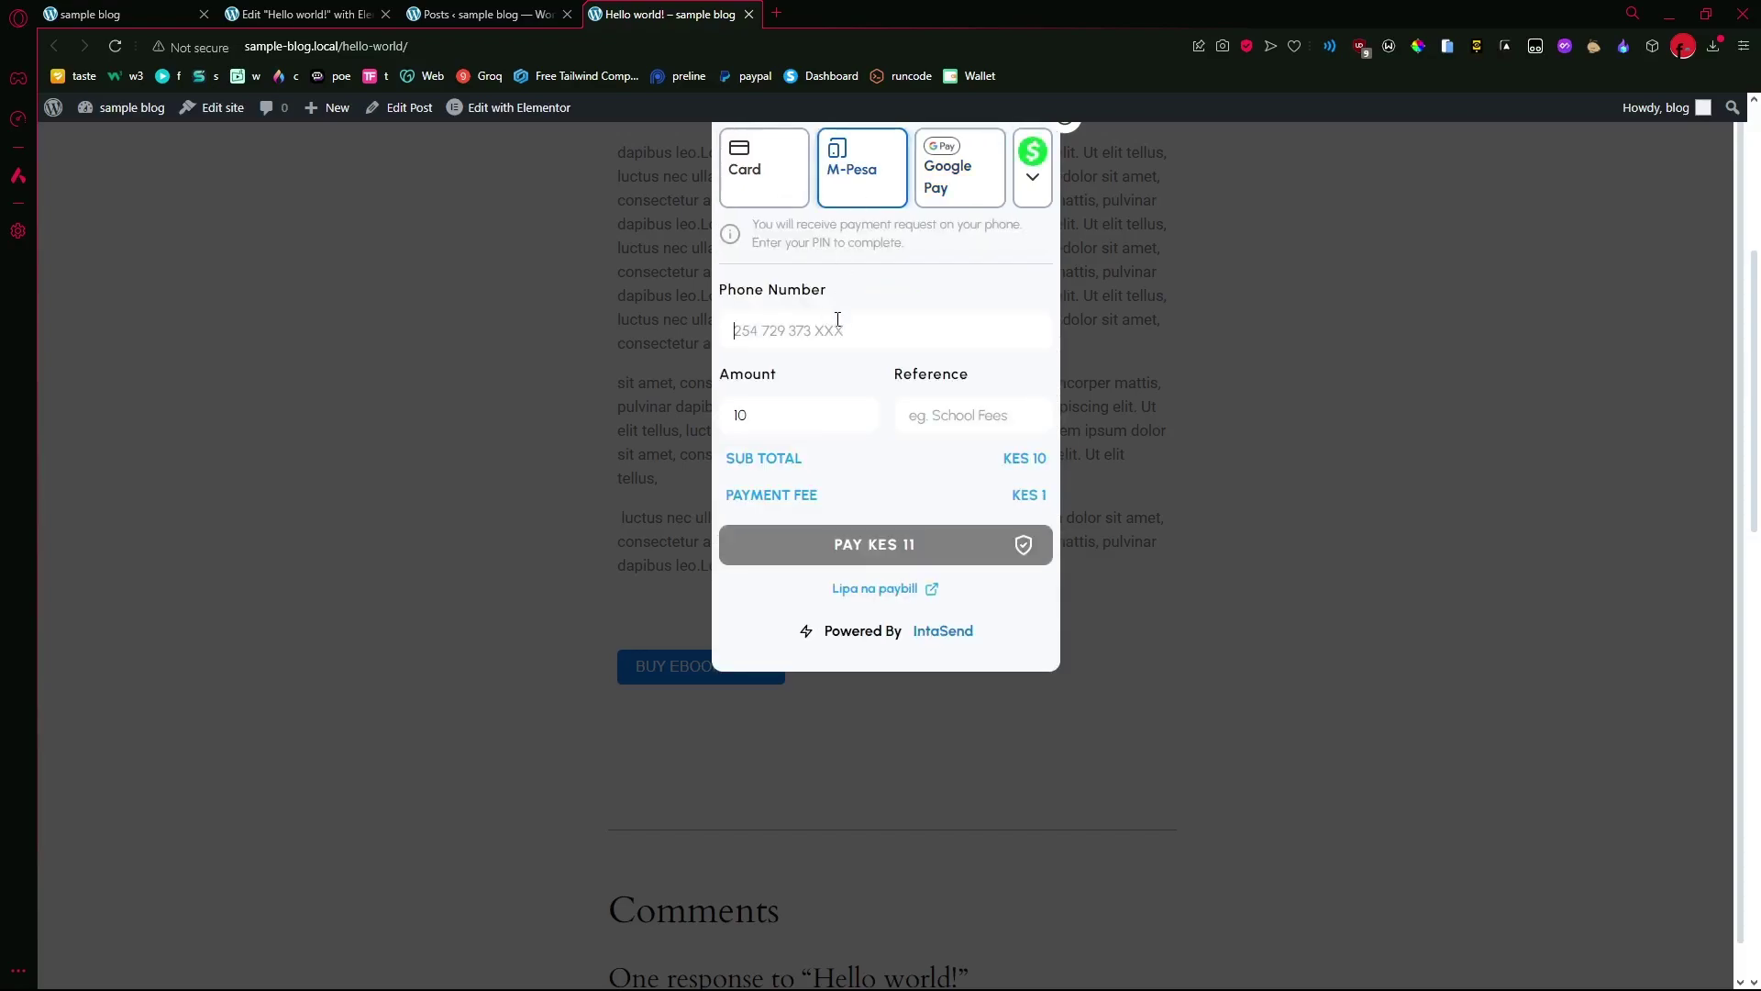
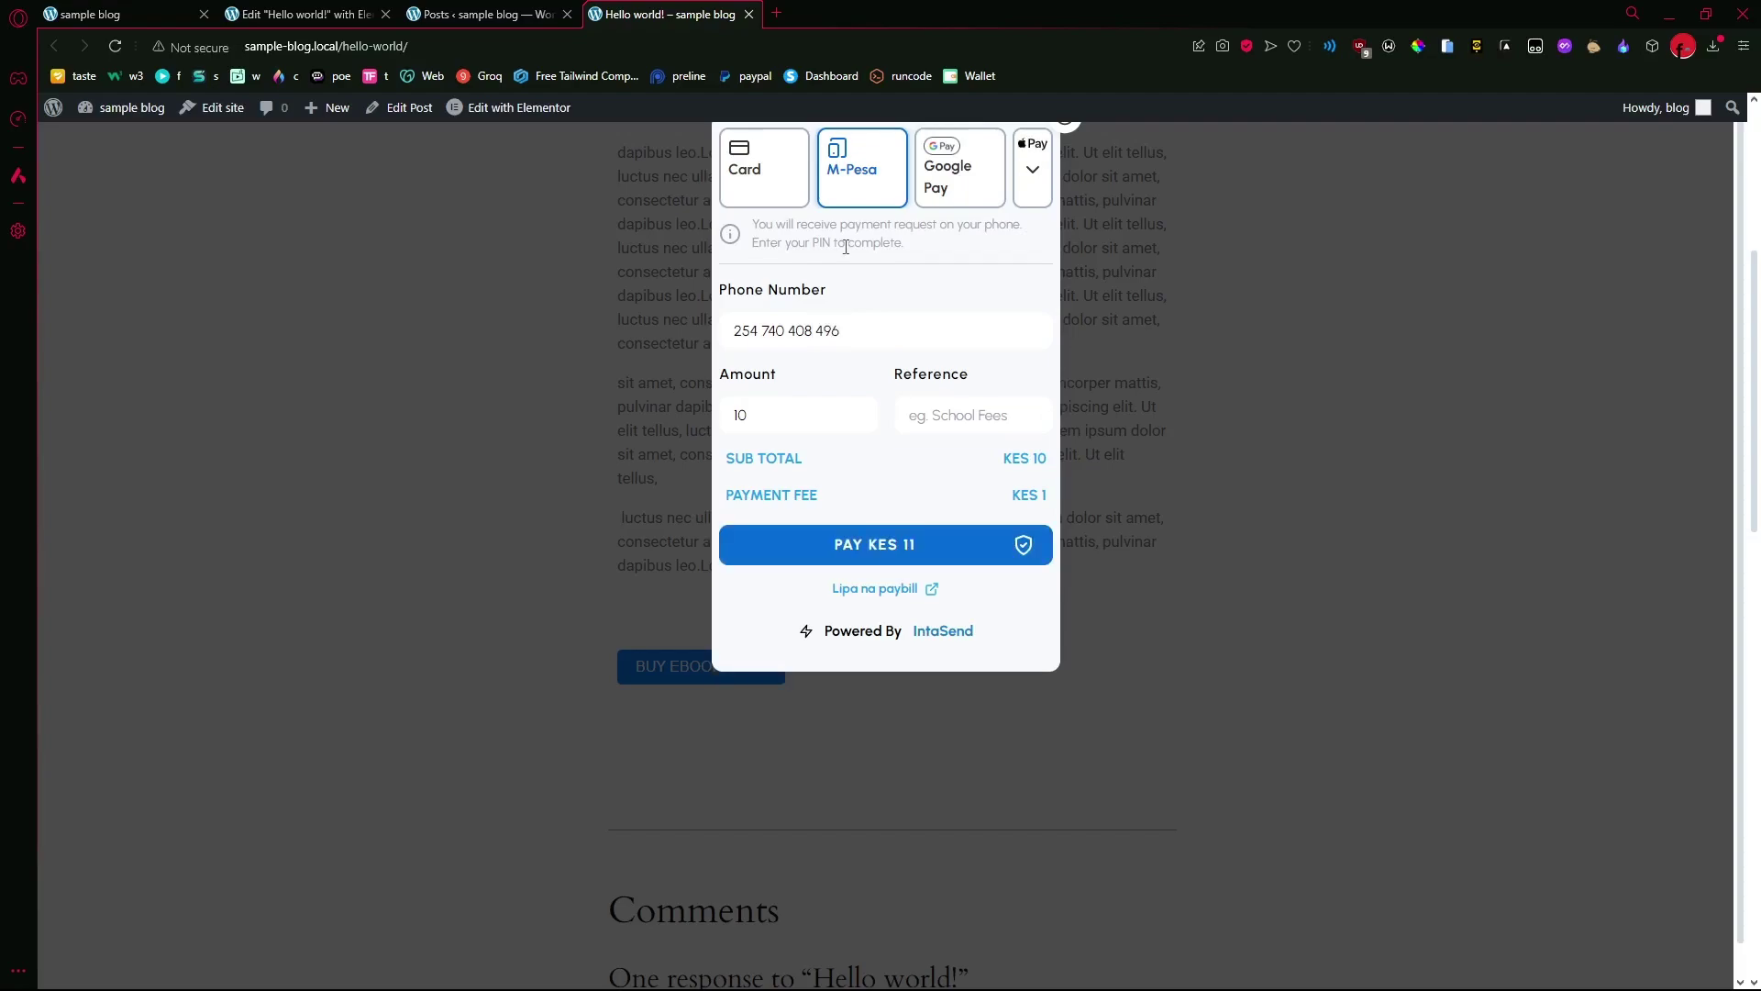
{"action": "left_click", "coordinate": [897, 545]}
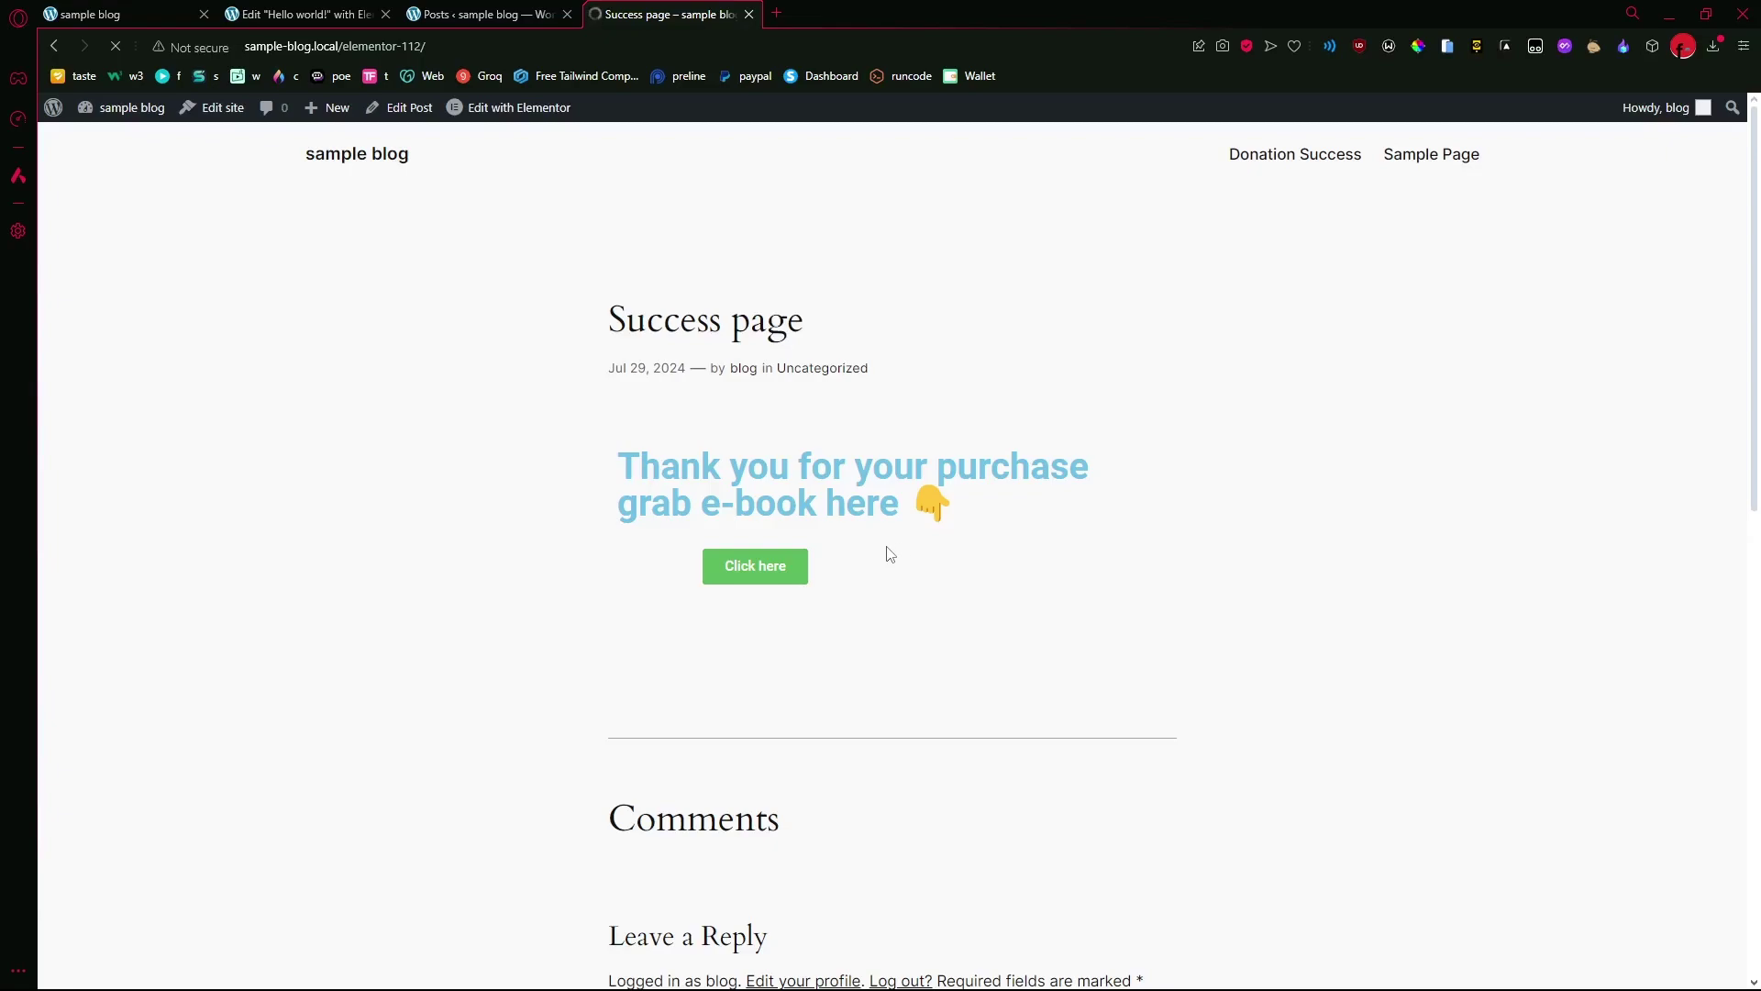
- Open the IntaSend Settings page from the posts list and highlight the success2 redirect code
{"action": "left_click", "coordinate": [315, 7]}
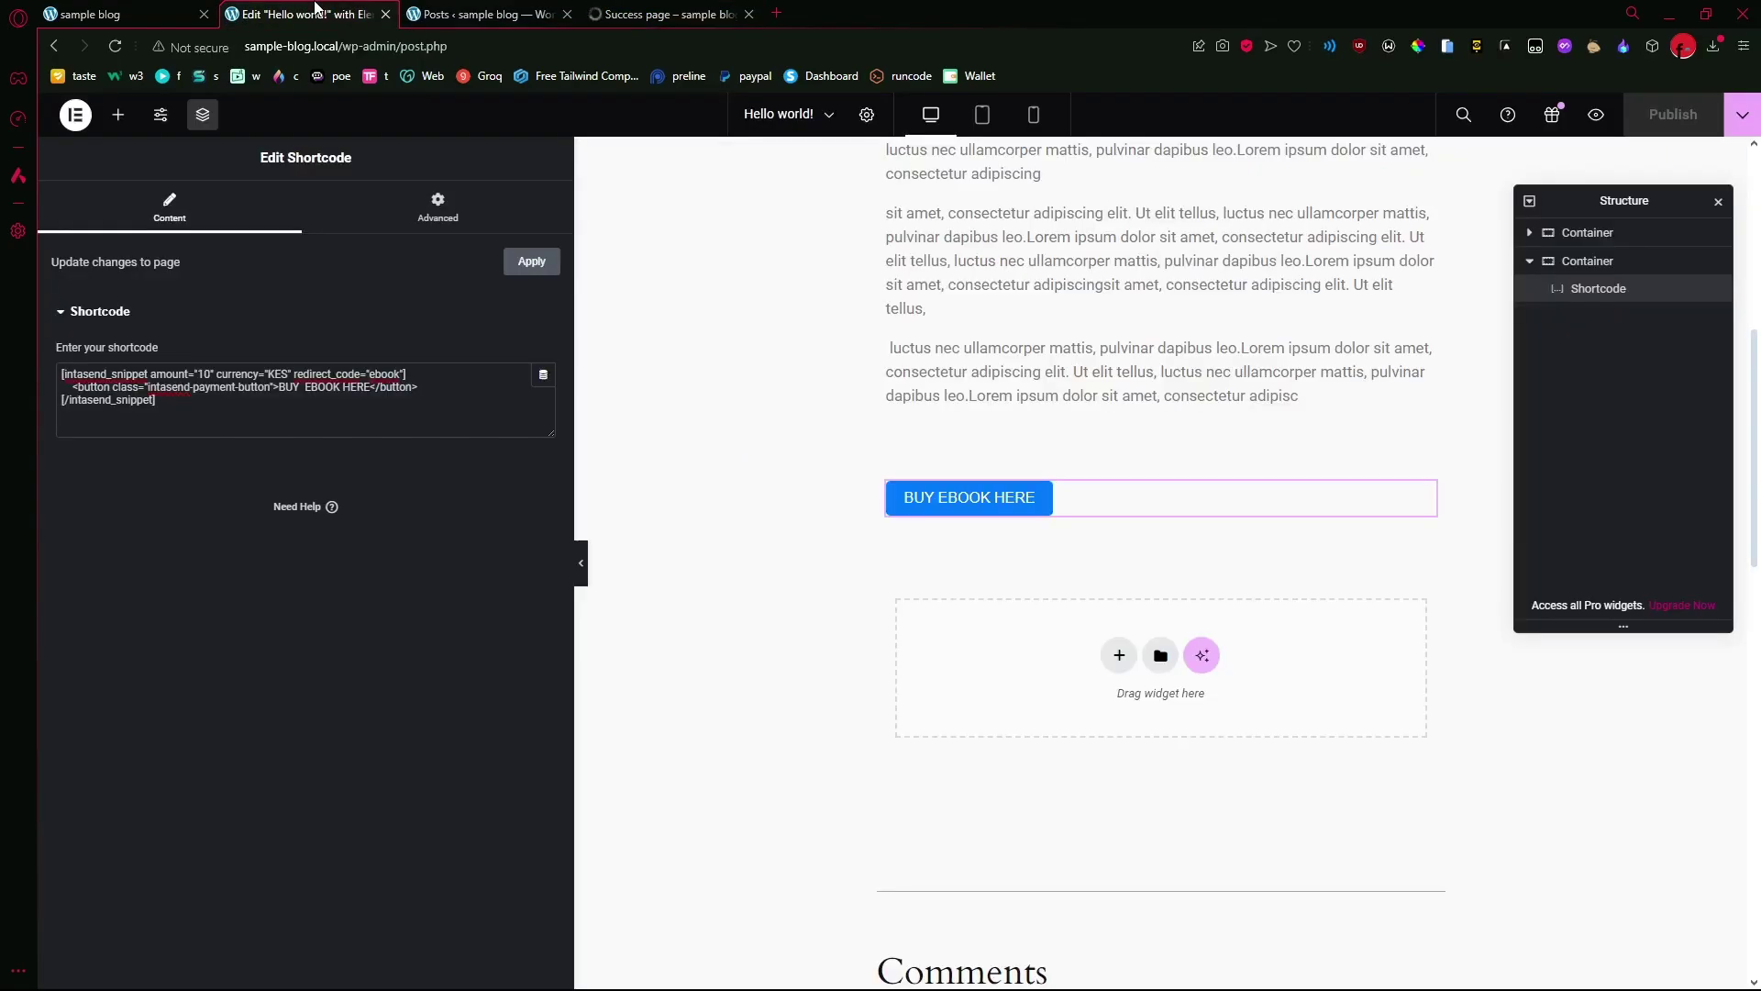
{"action": "left_click", "coordinate": [478, 11]}
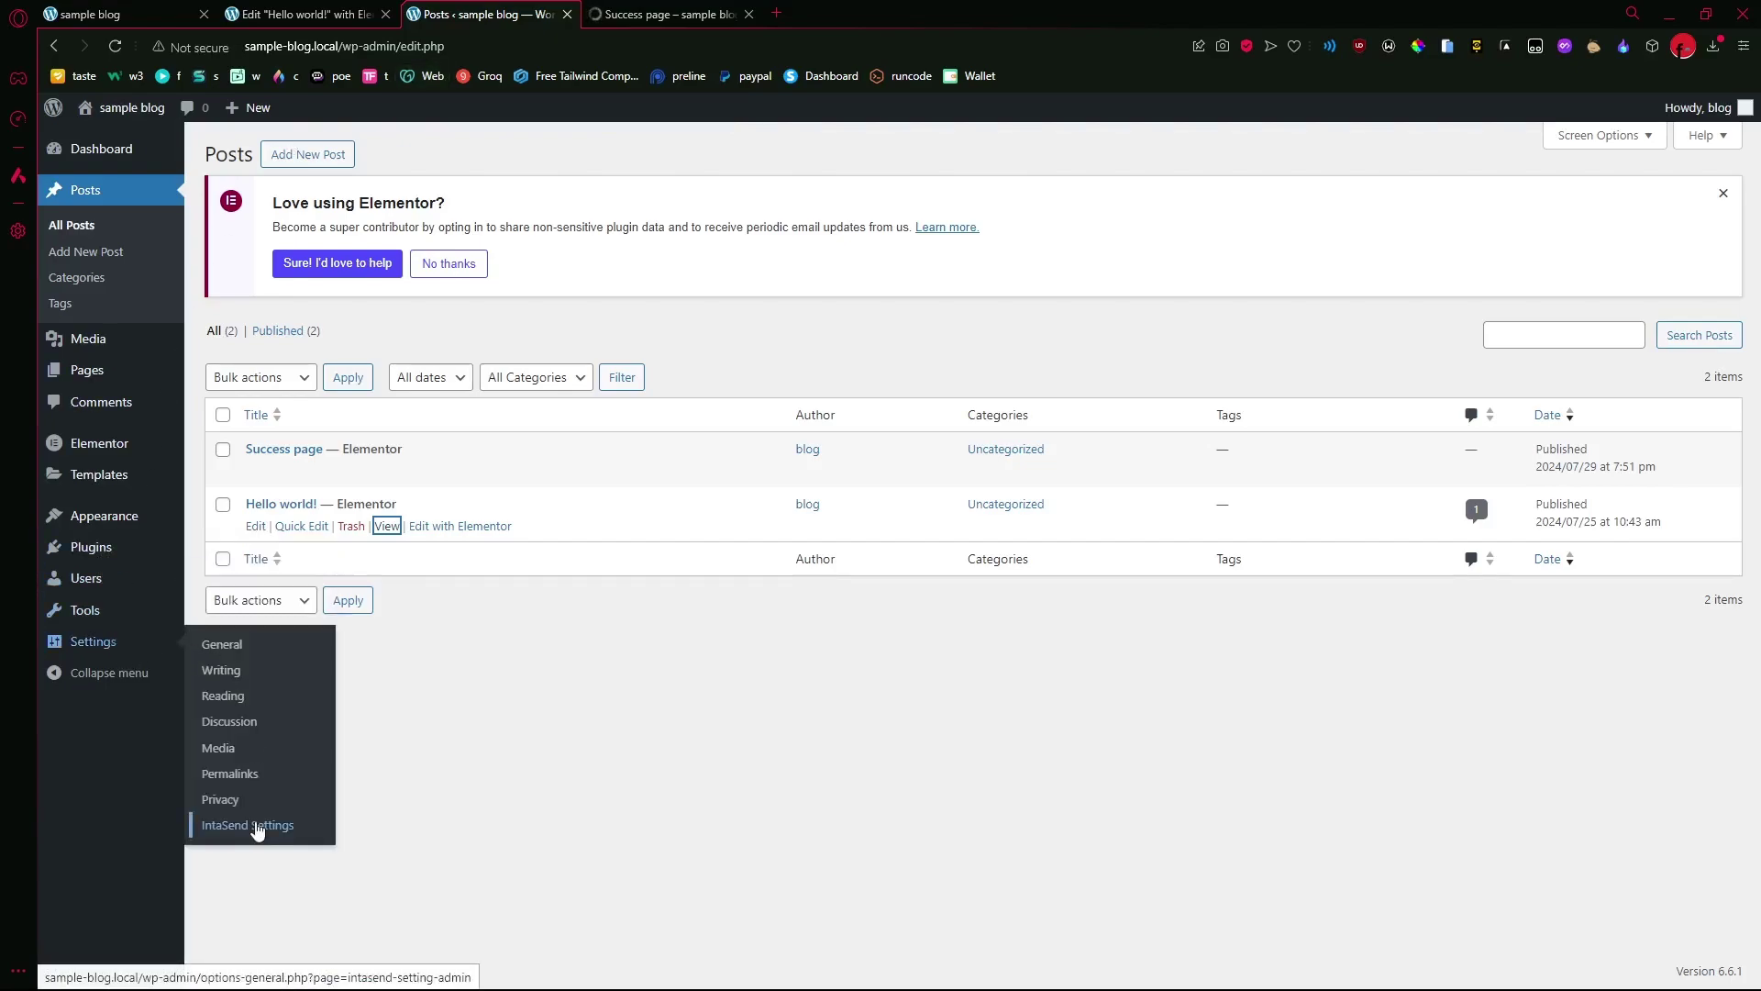
{"action": "left_click", "coordinate": [257, 826]}
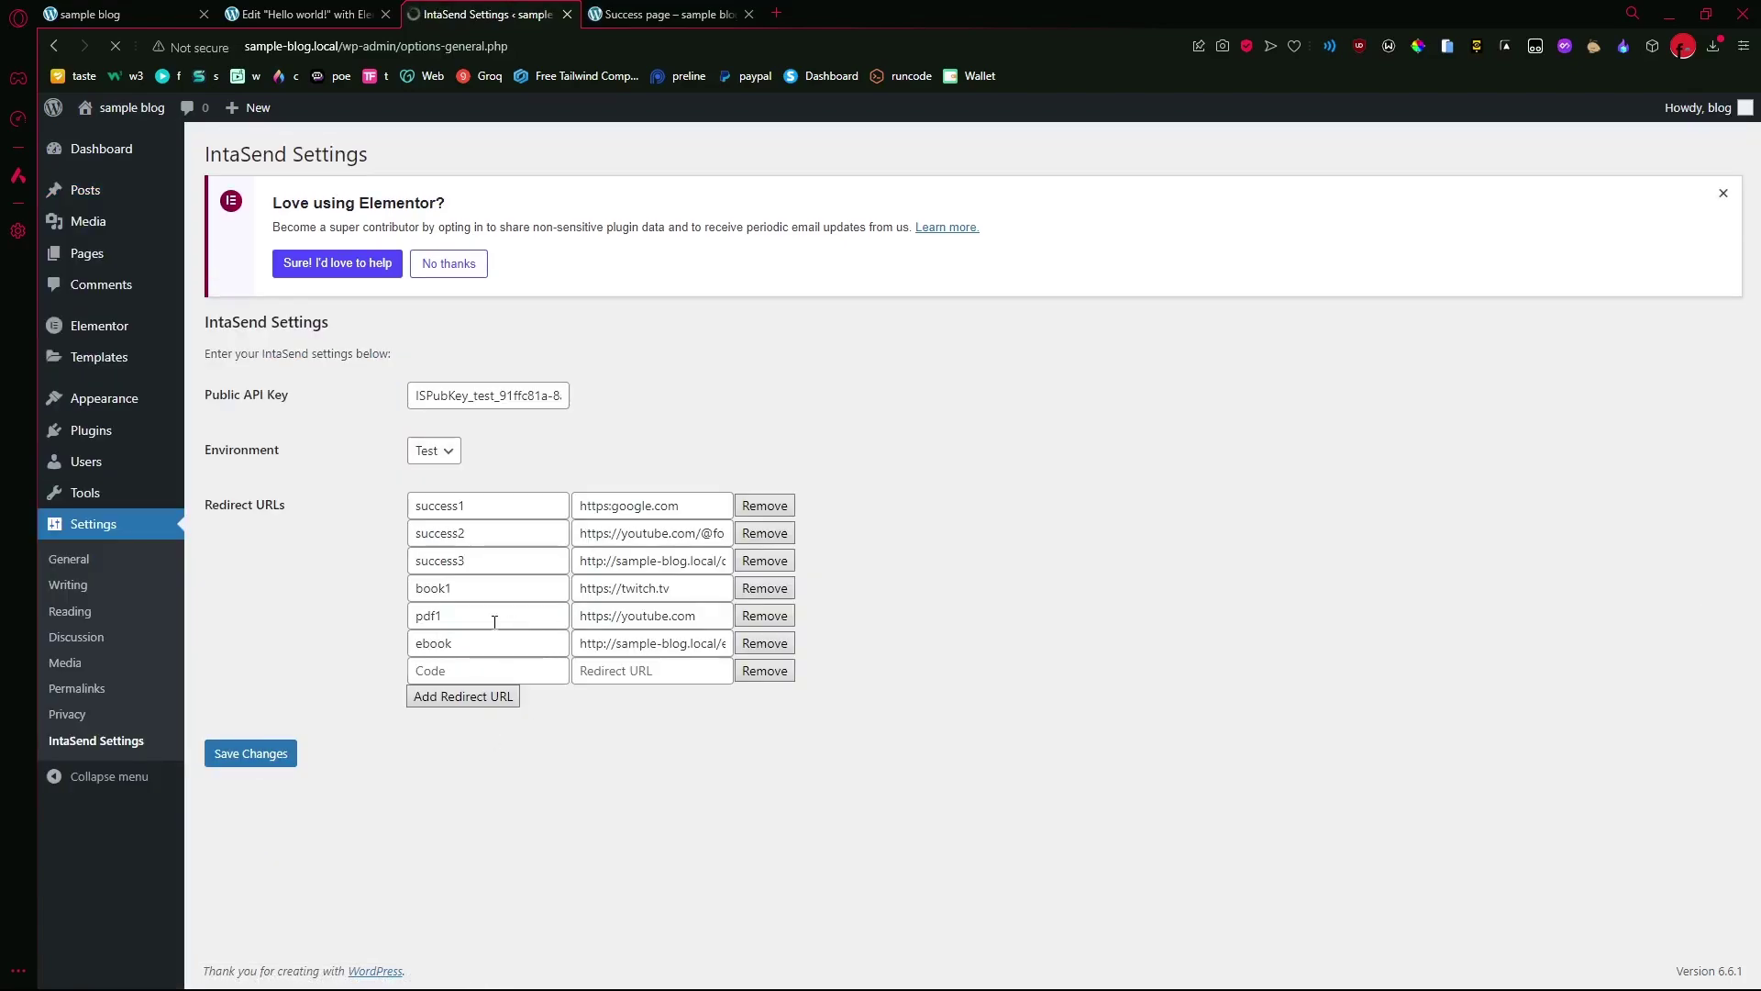
{"action": "left_click_drag", "start_coordinate": [471, 538], "coordinate": [421, 536]}
- Change the Elementor shortcode's redirect code from ebook to success2, republish, then view the Success page tab
{"action": "left_click", "coordinate": [497, 536]}
{"action": "left_click", "coordinate": [302, 14]}
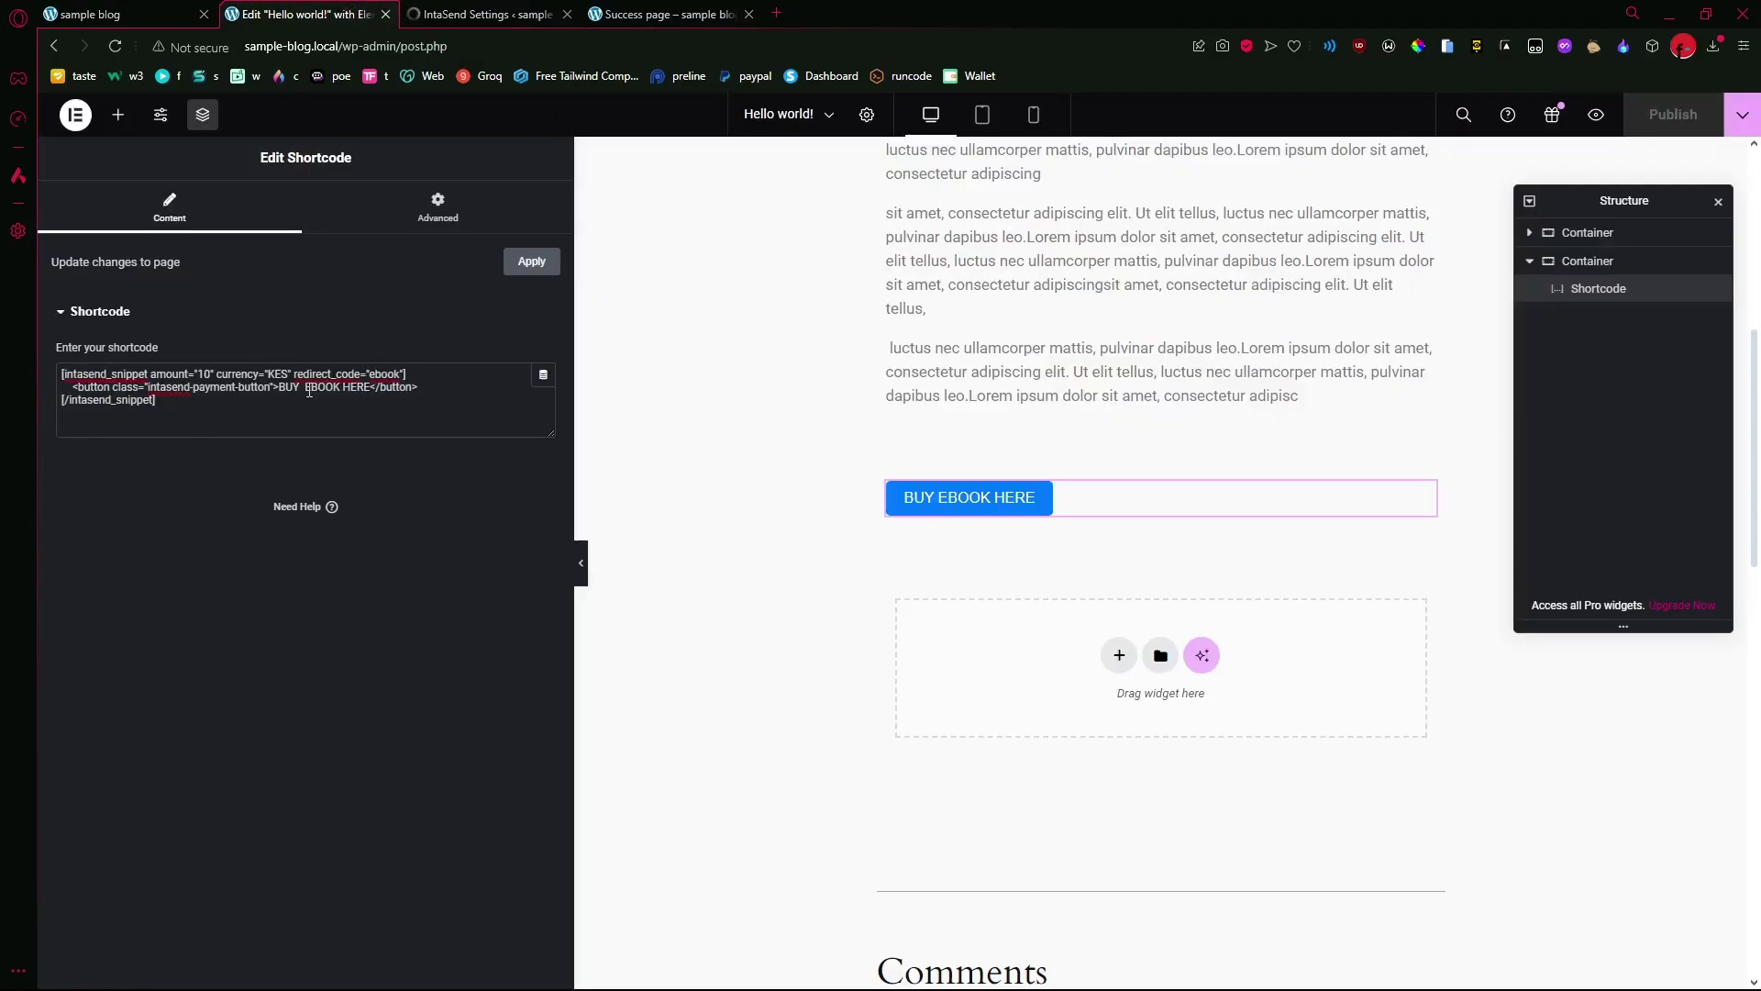
{"action": "double_click", "coordinate": [384, 374]}
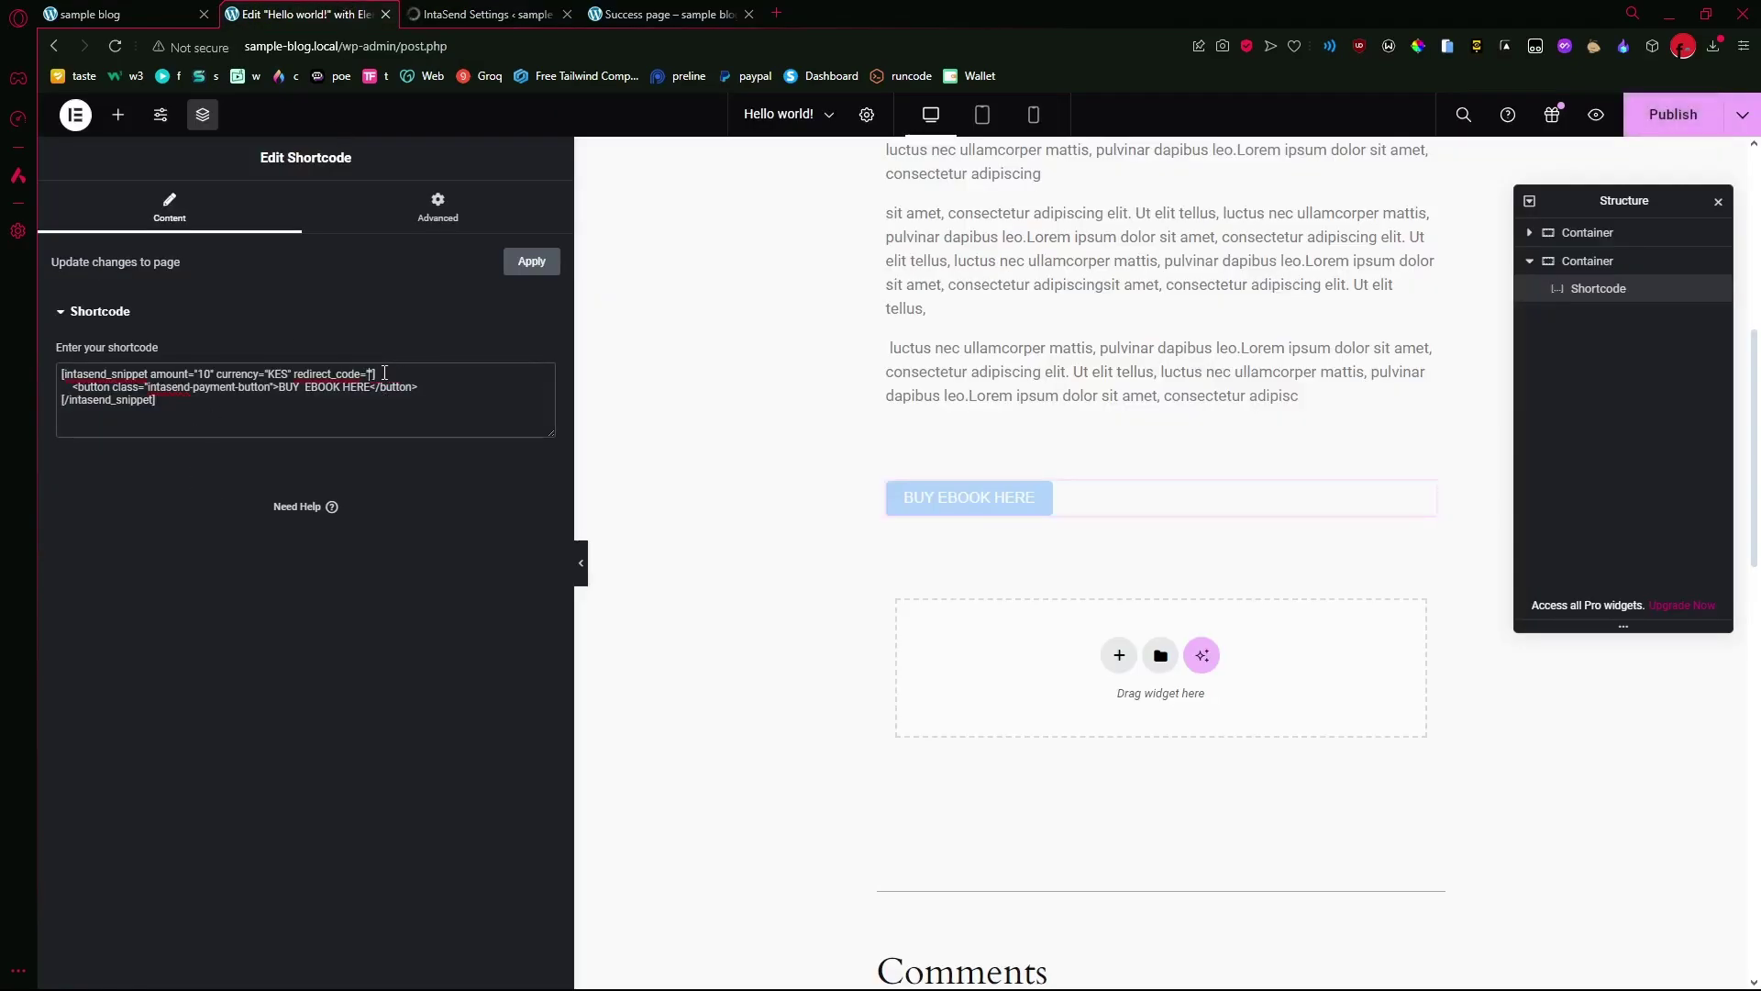
{"action": "type", "text": "success2"}
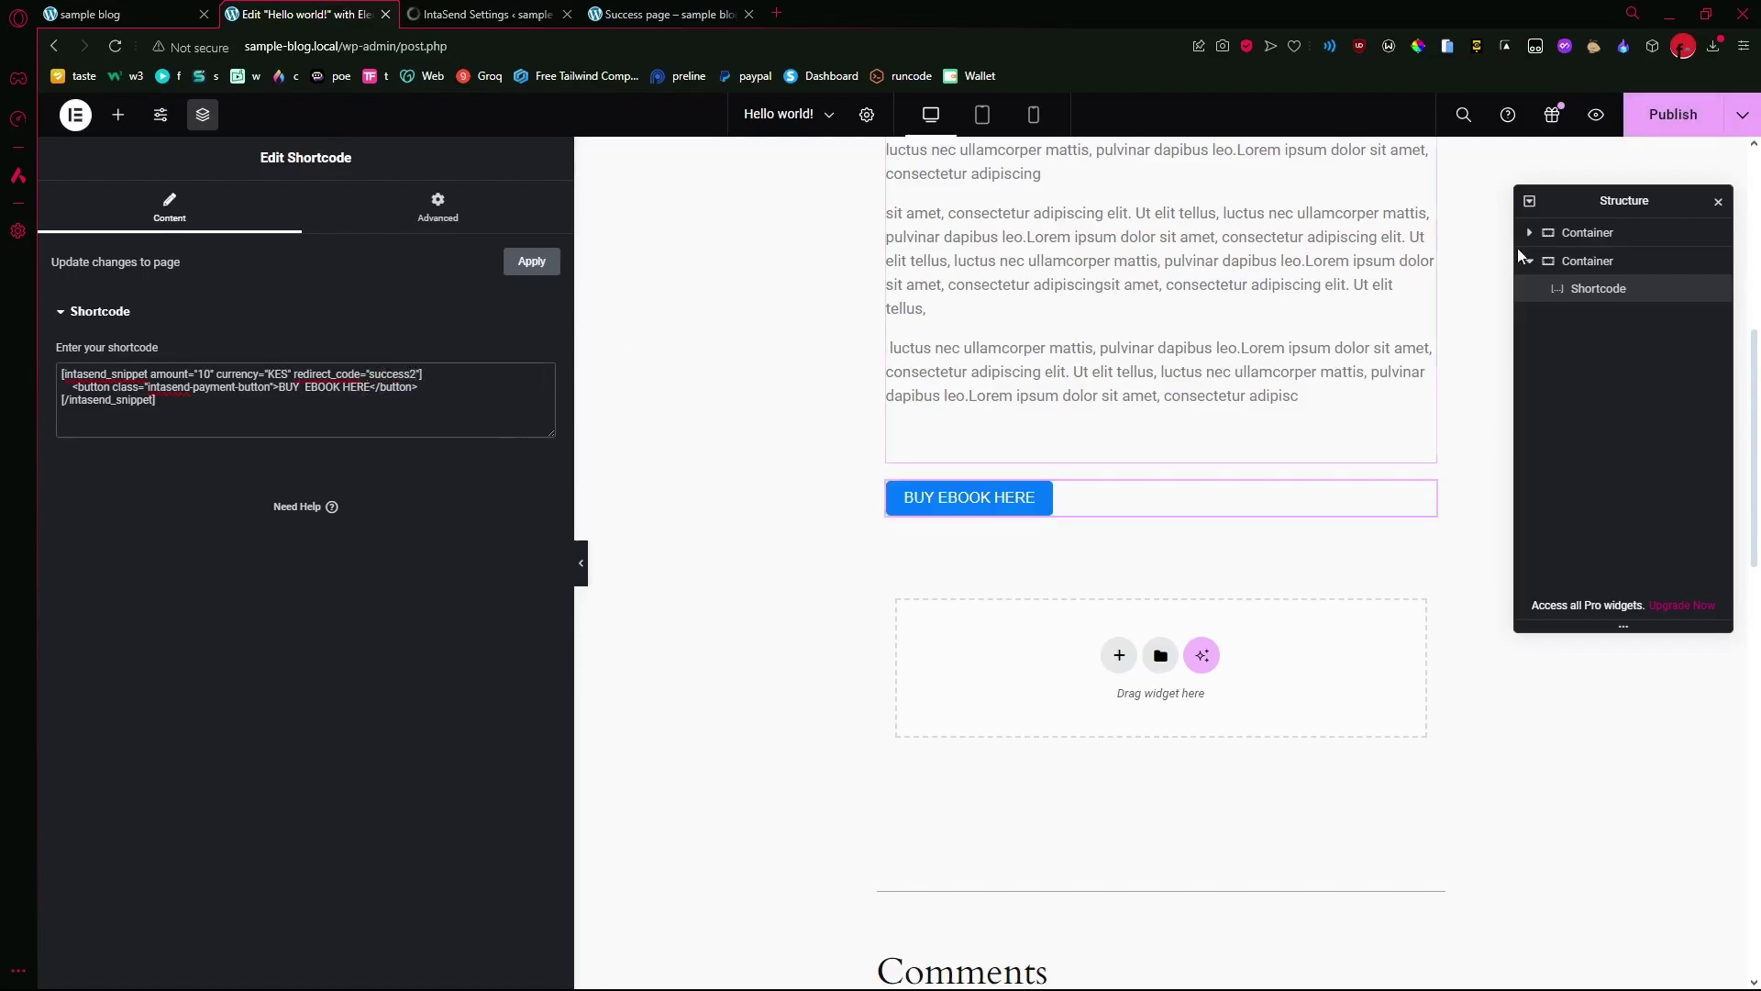
{"action": "left_click", "coordinate": [1656, 124]}
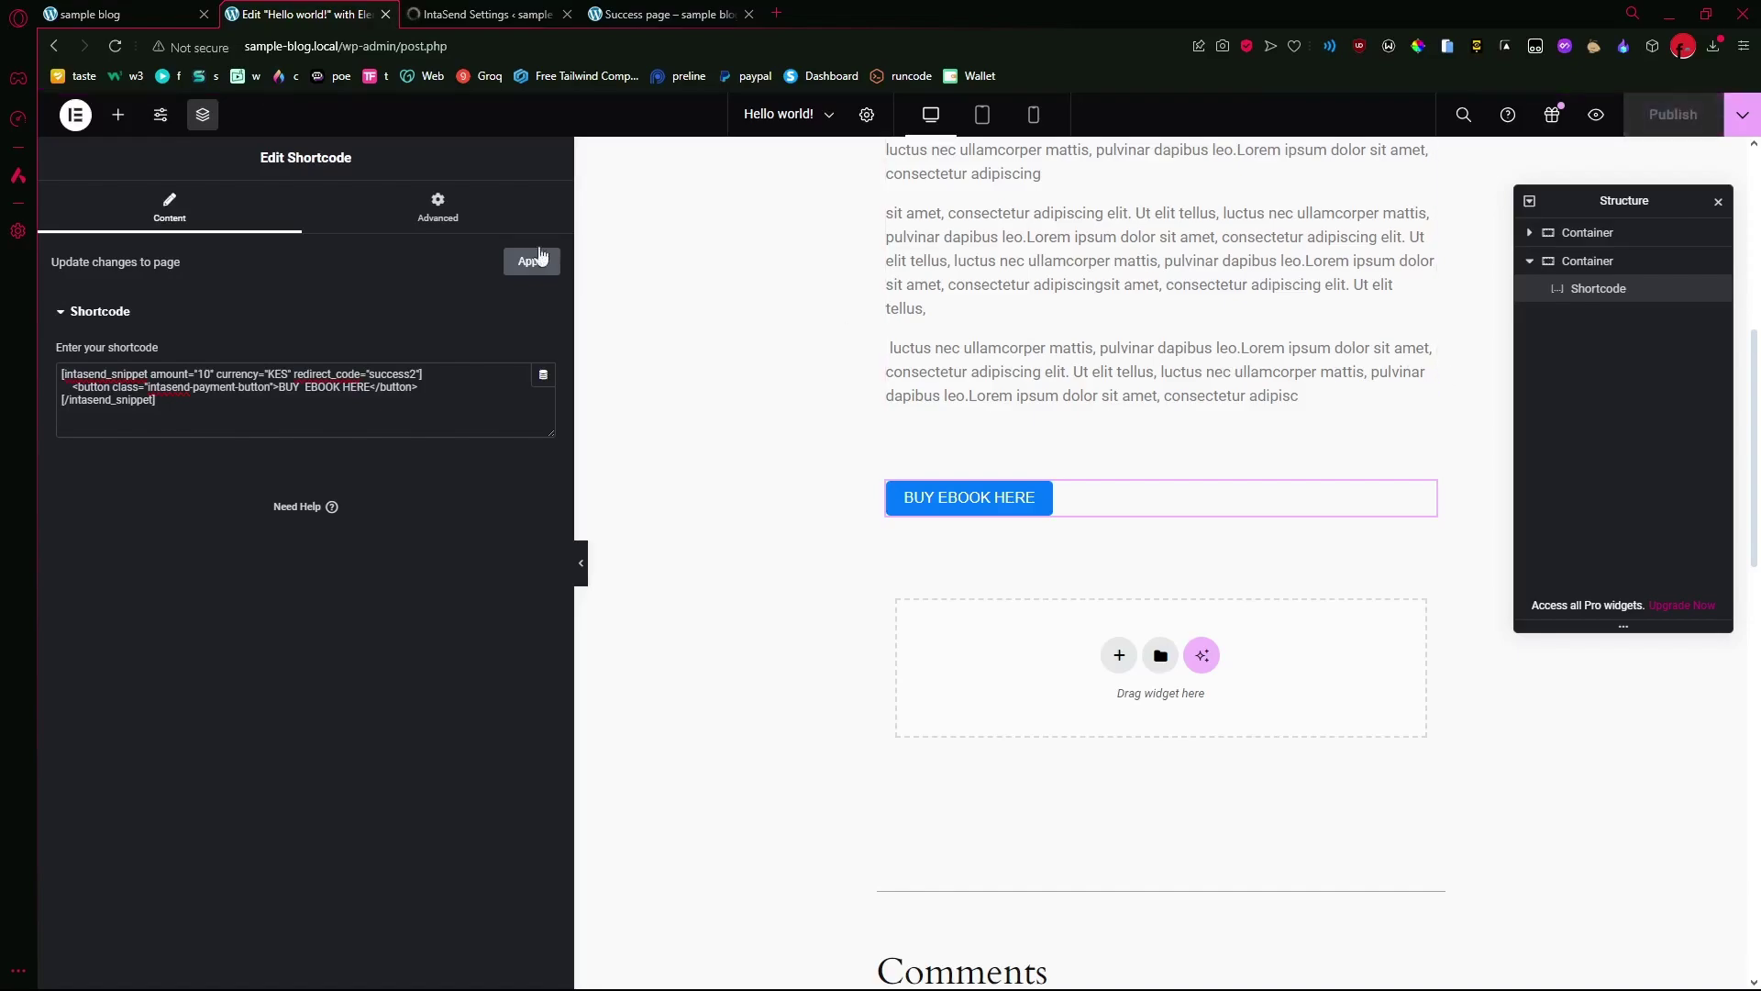
{"action": "left_click", "coordinate": [654, 14]}
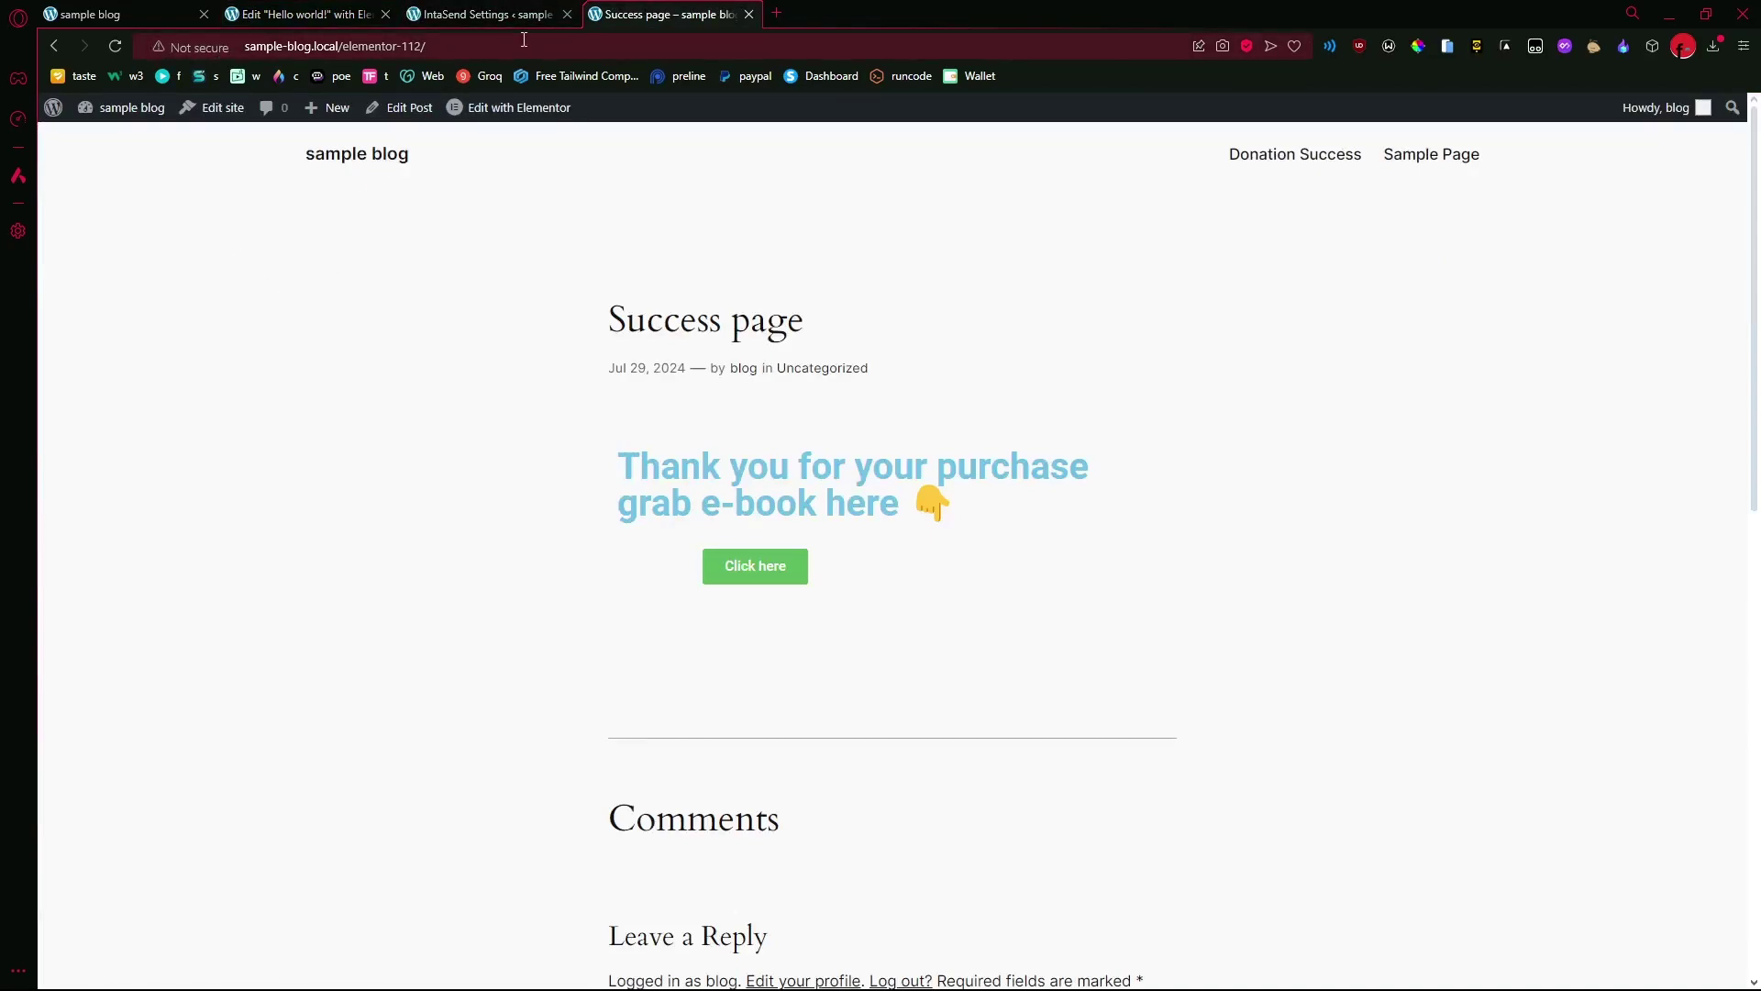
- Back on the Hello world! post, buy the ebook via M-Pesa, paying KES 11 with the phone number
{"action": "left_click", "coordinate": [53, 46]}
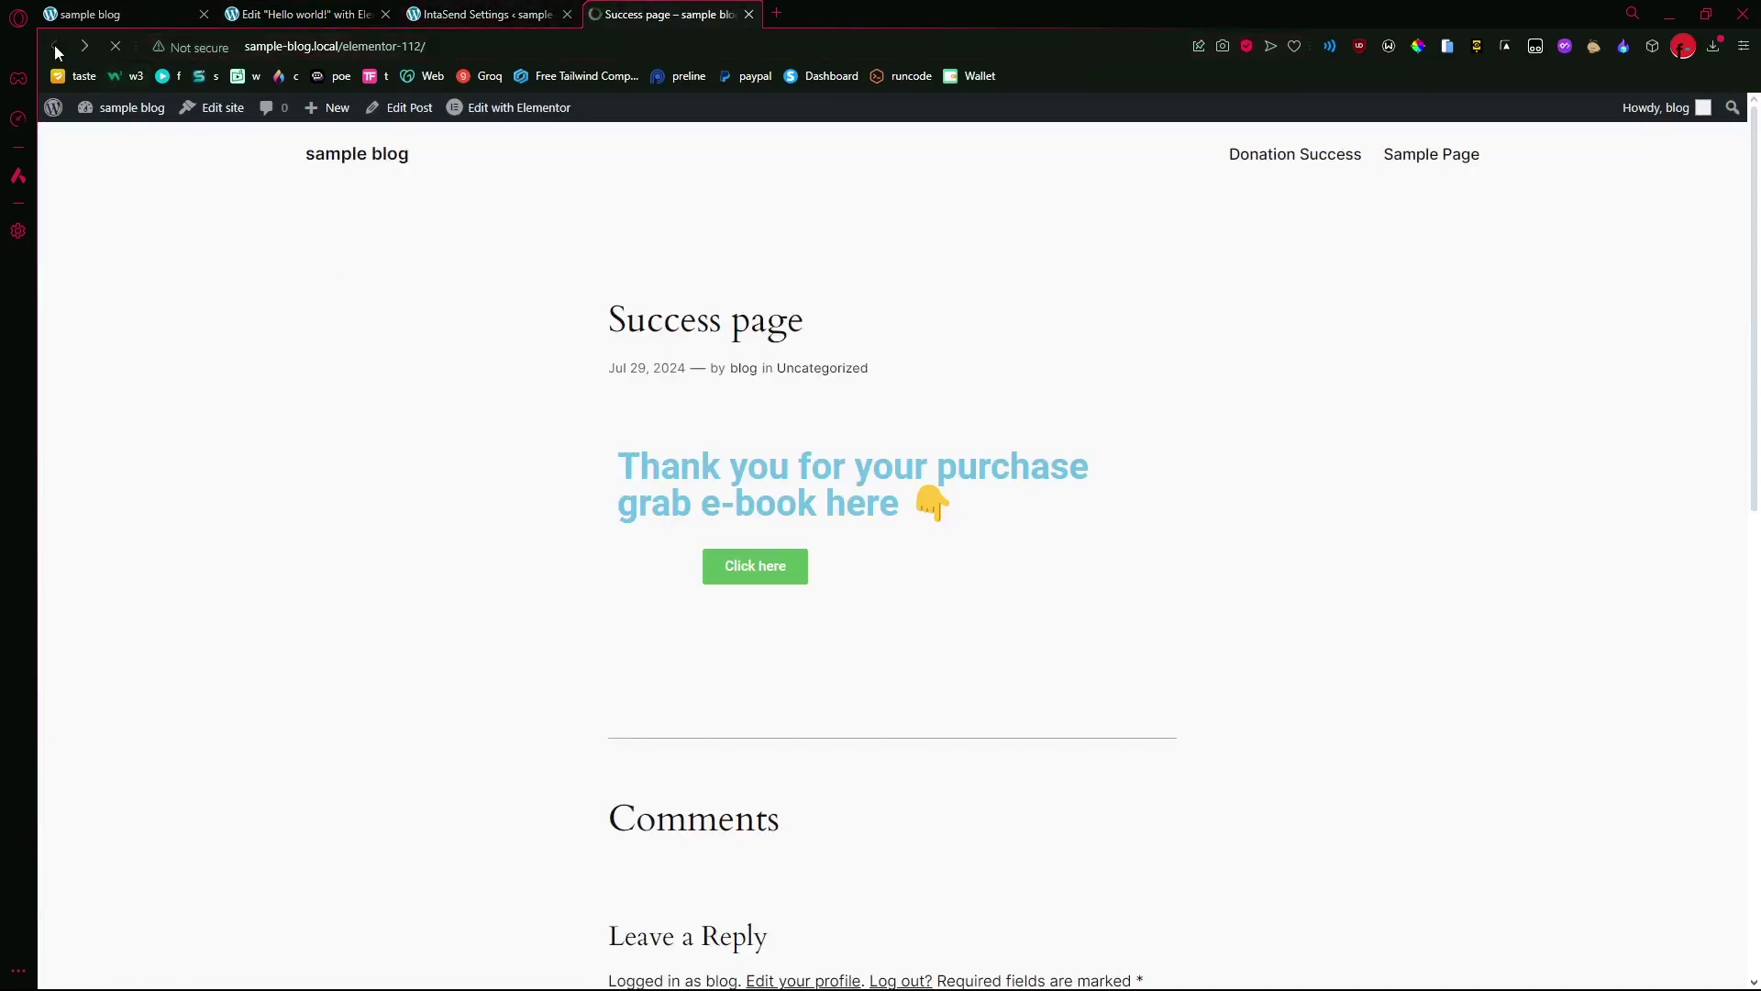
{"action": "scroll", "coordinate": [584, 325], "scroll_direction": "up", "scroll_amount": 5}
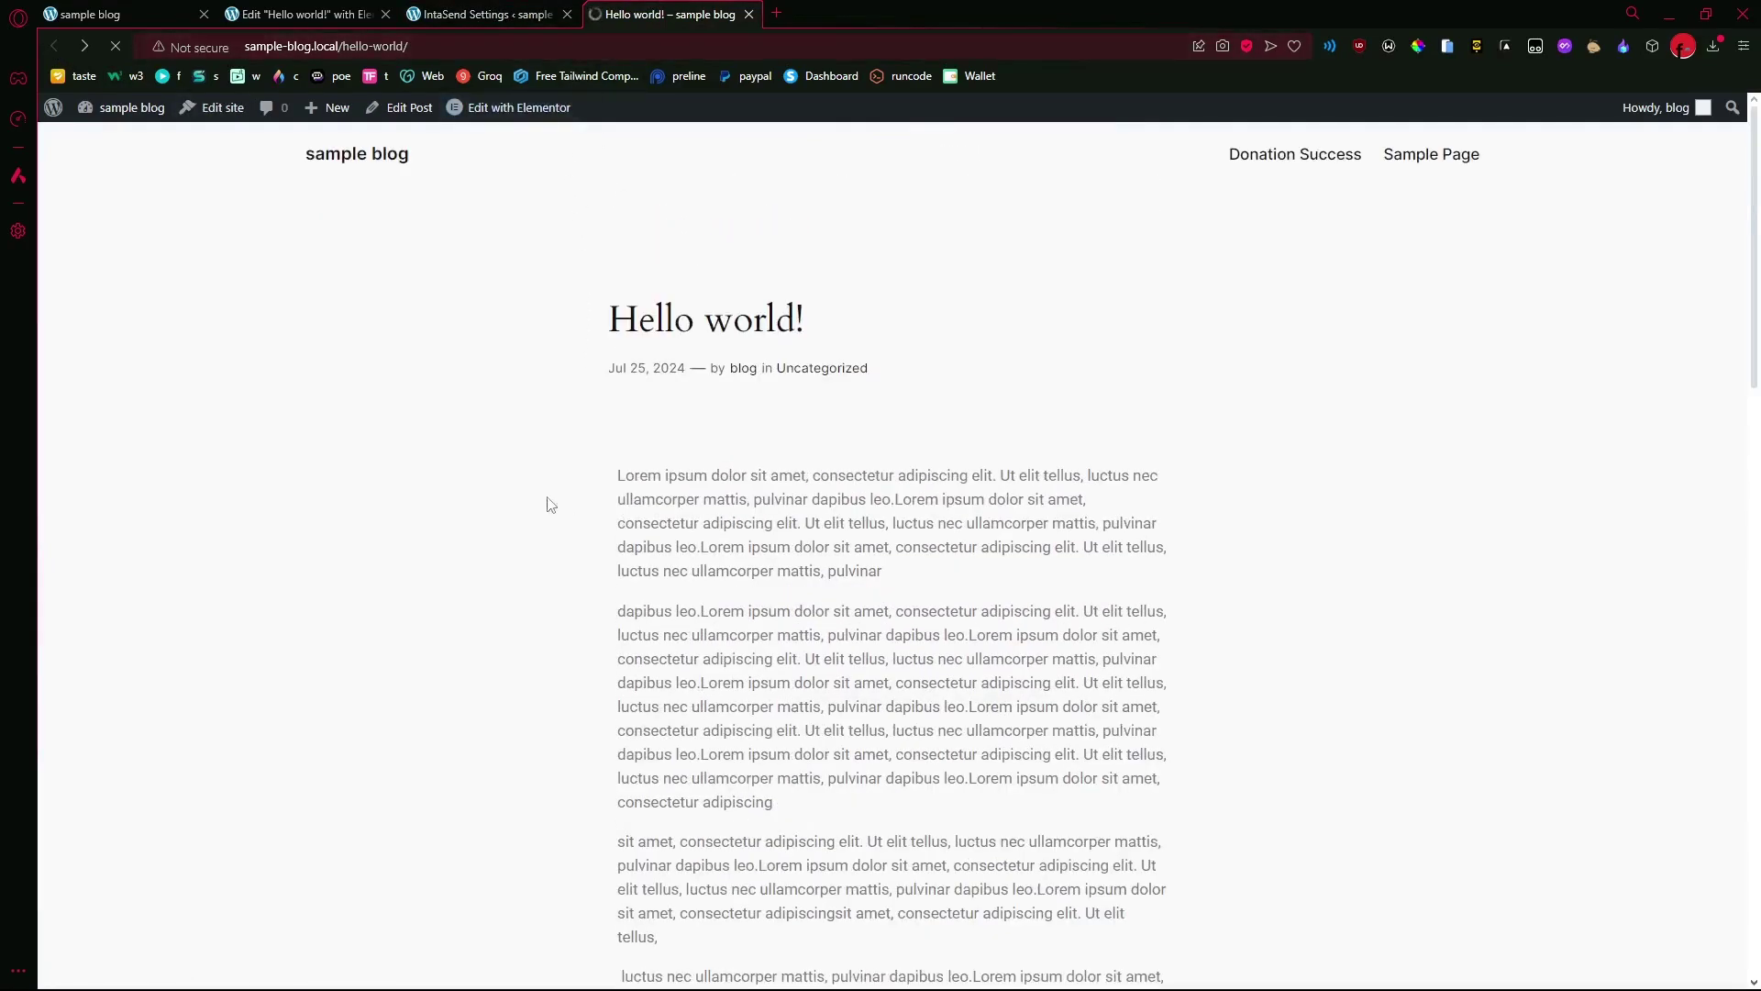
{"action": "scroll", "coordinate": [1004, 433], "scroll_direction": "down", "scroll_amount": 5}
{"action": "scroll", "coordinate": [1005, 433], "scroll_direction": "down", "scroll_amount": 1}
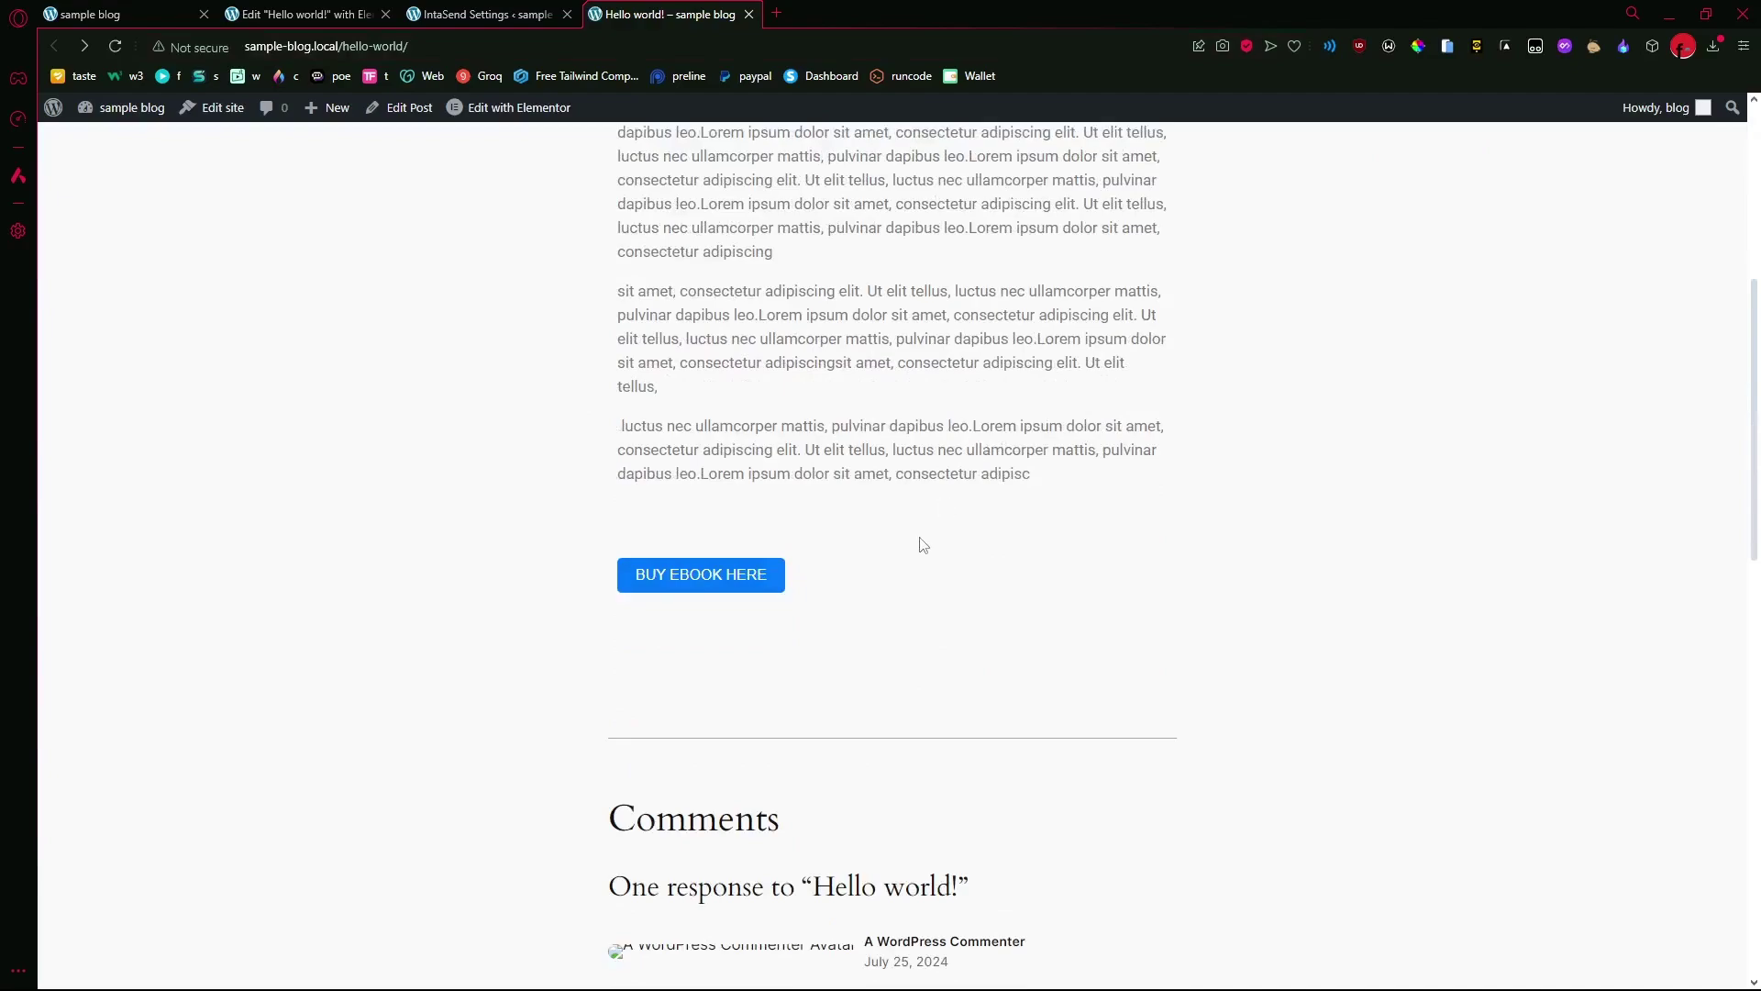
{"action": "left_click", "coordinate": [748, 589]}
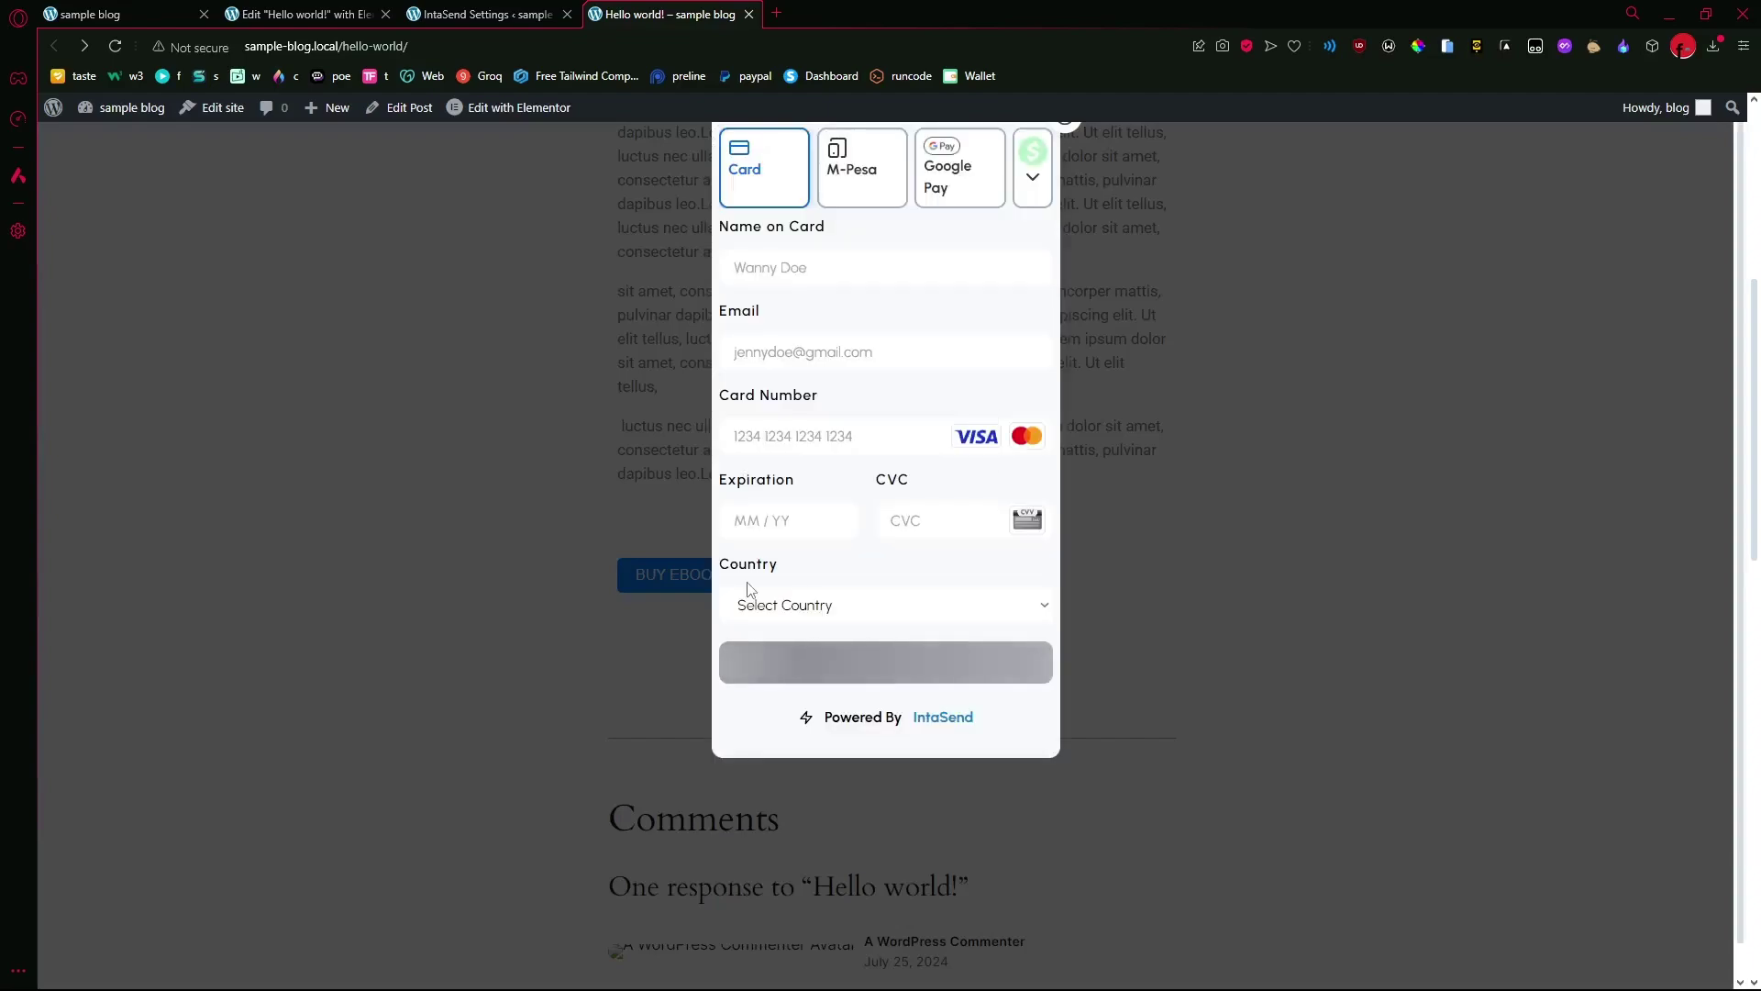
{"action": "left_click", "coordinate": [805, 189]}
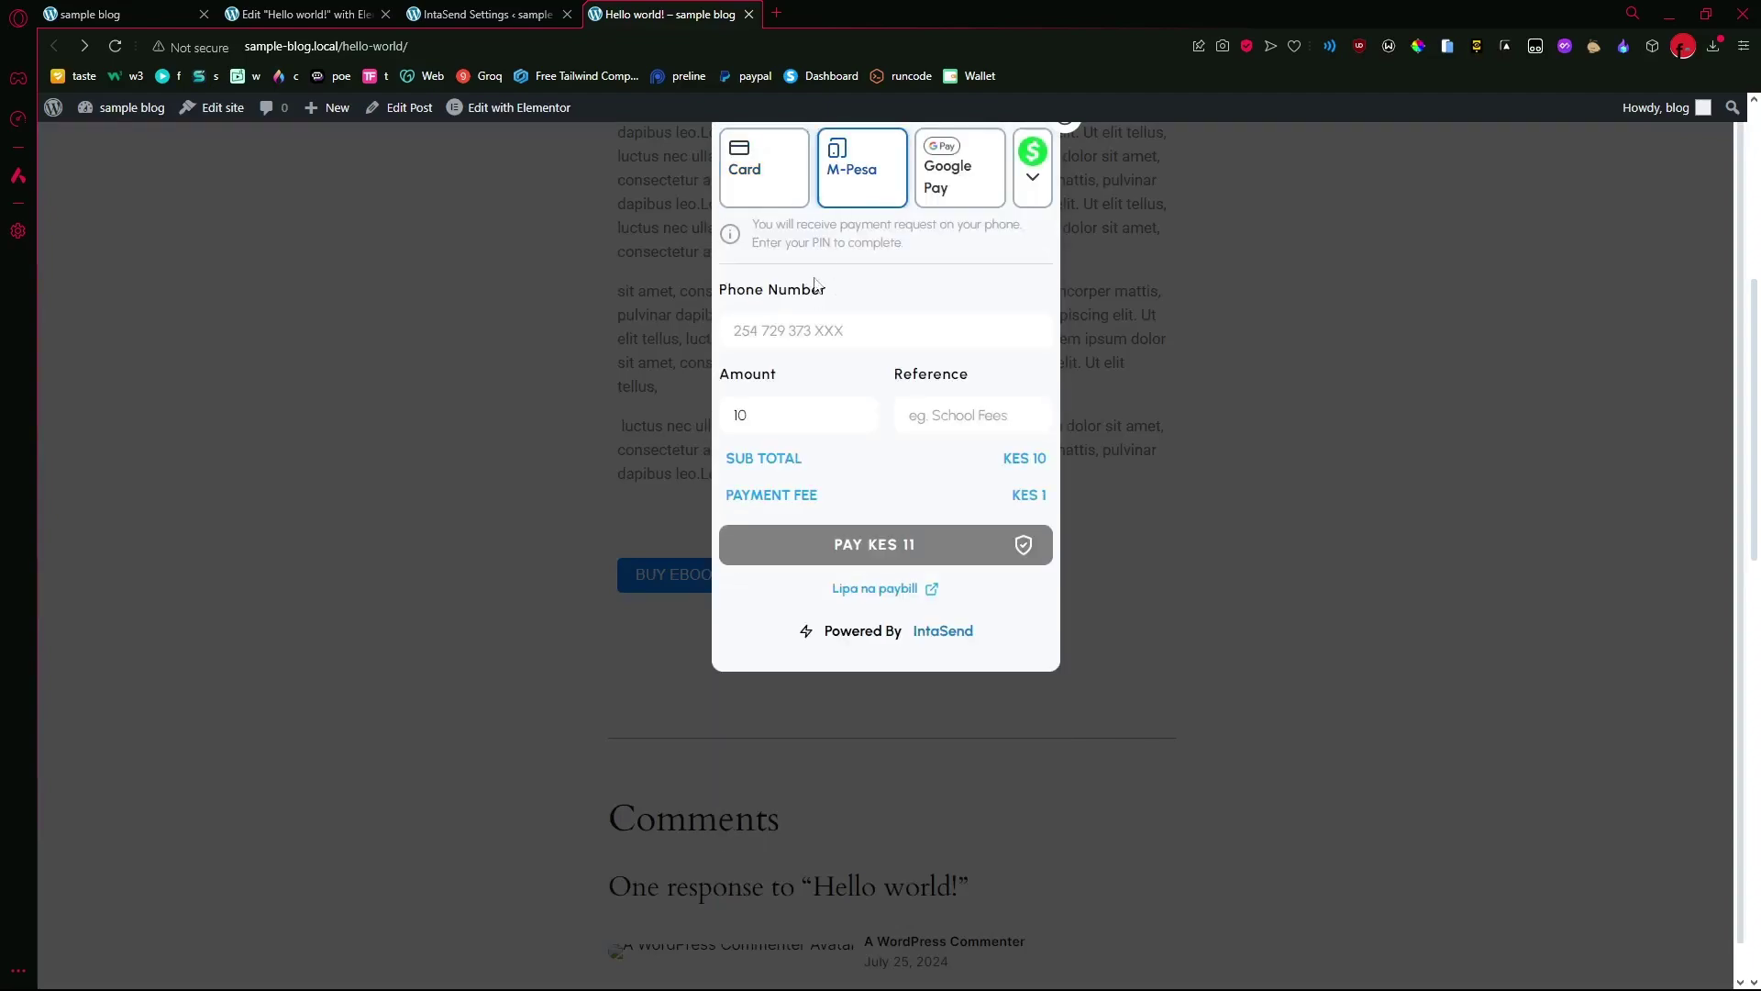
{"action": "left_click", "coordinate": [817, 328]}
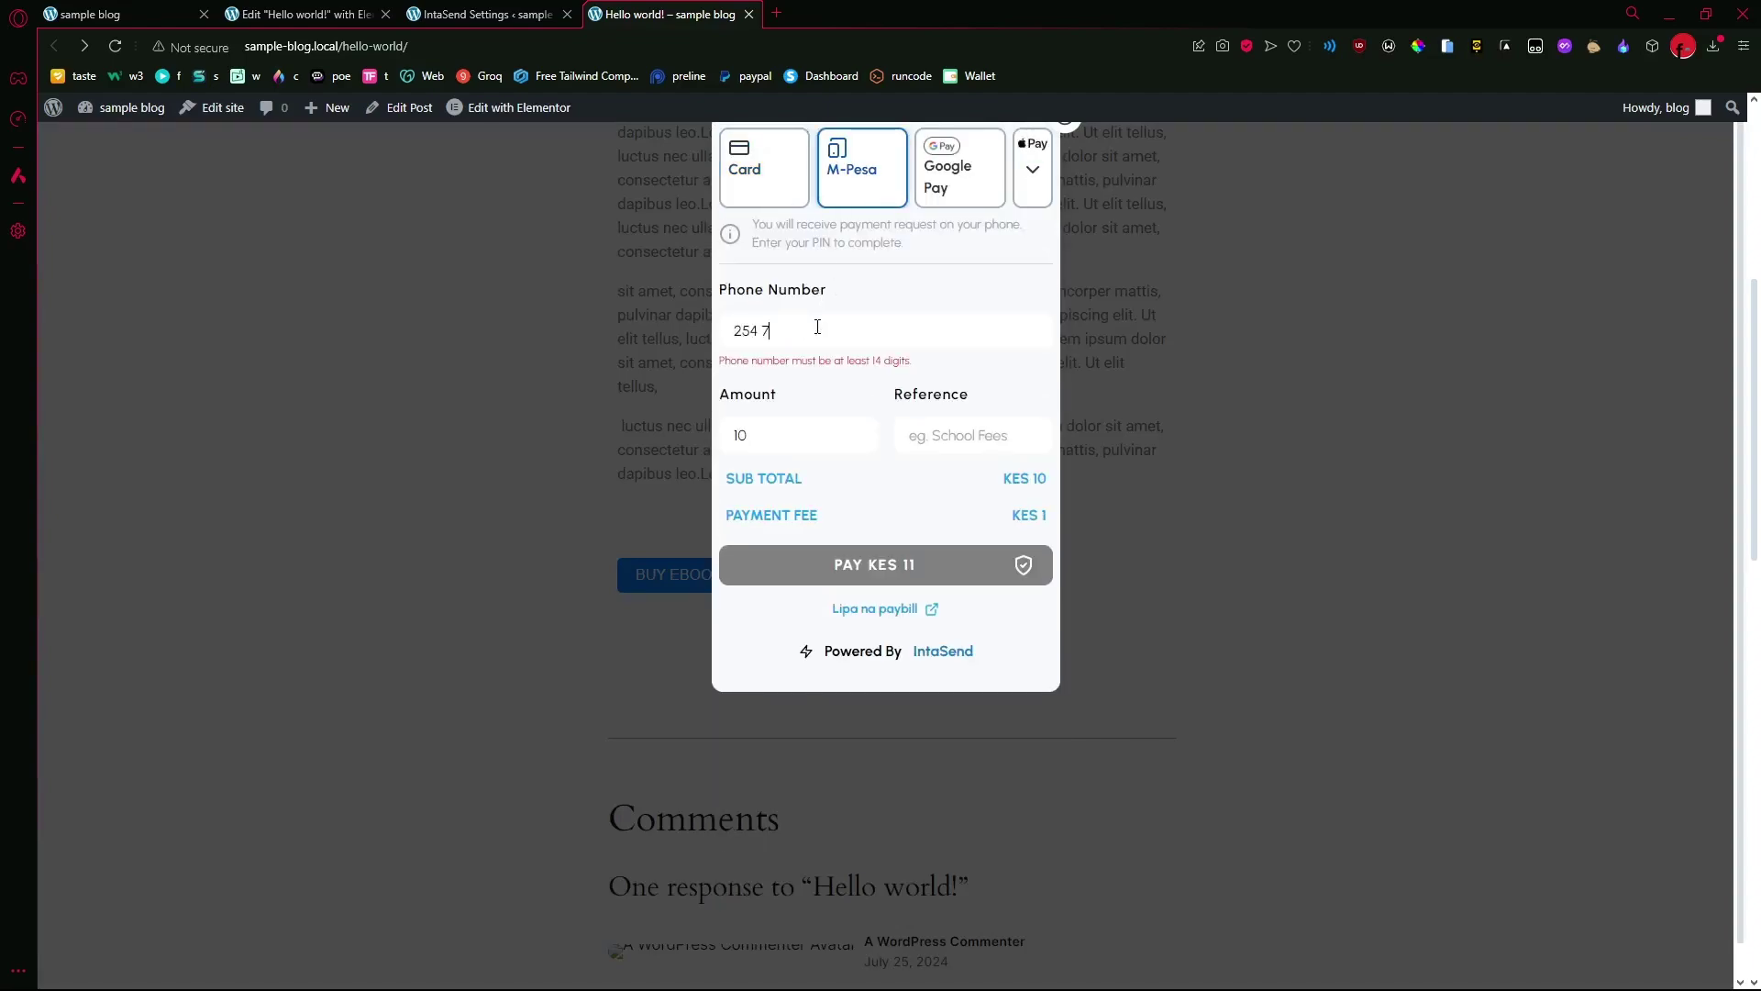
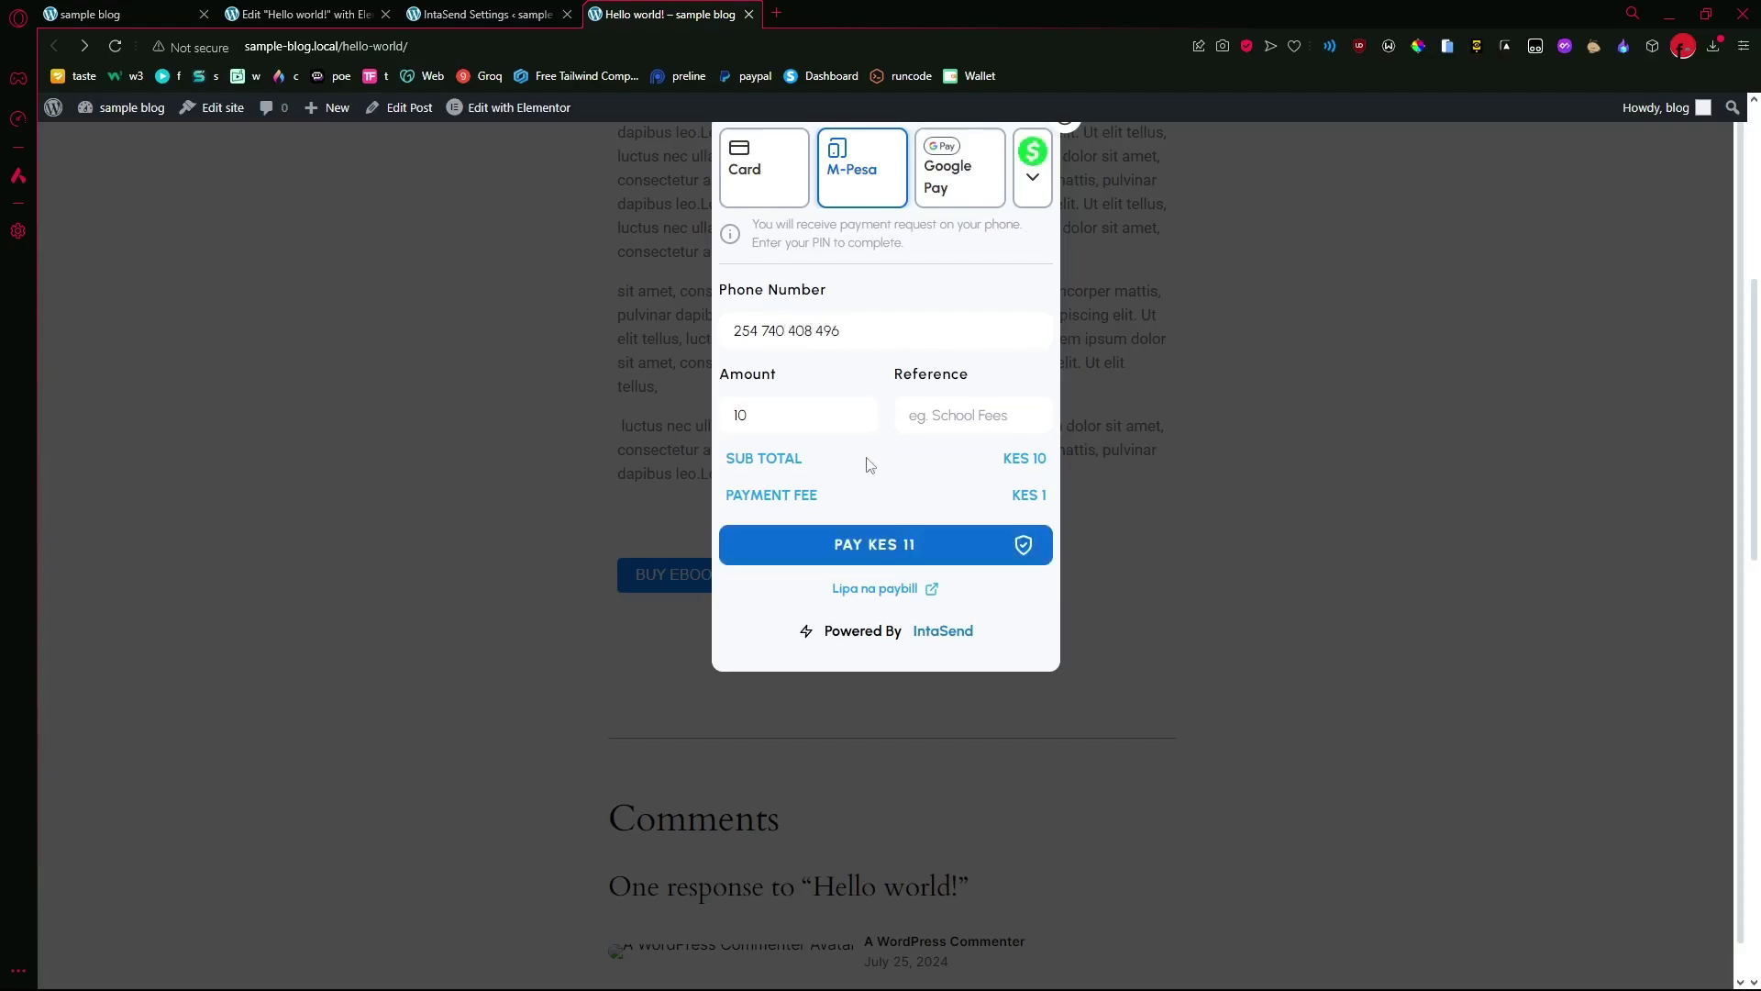
{"action": "left_click", "coordinate": [867, 544]}
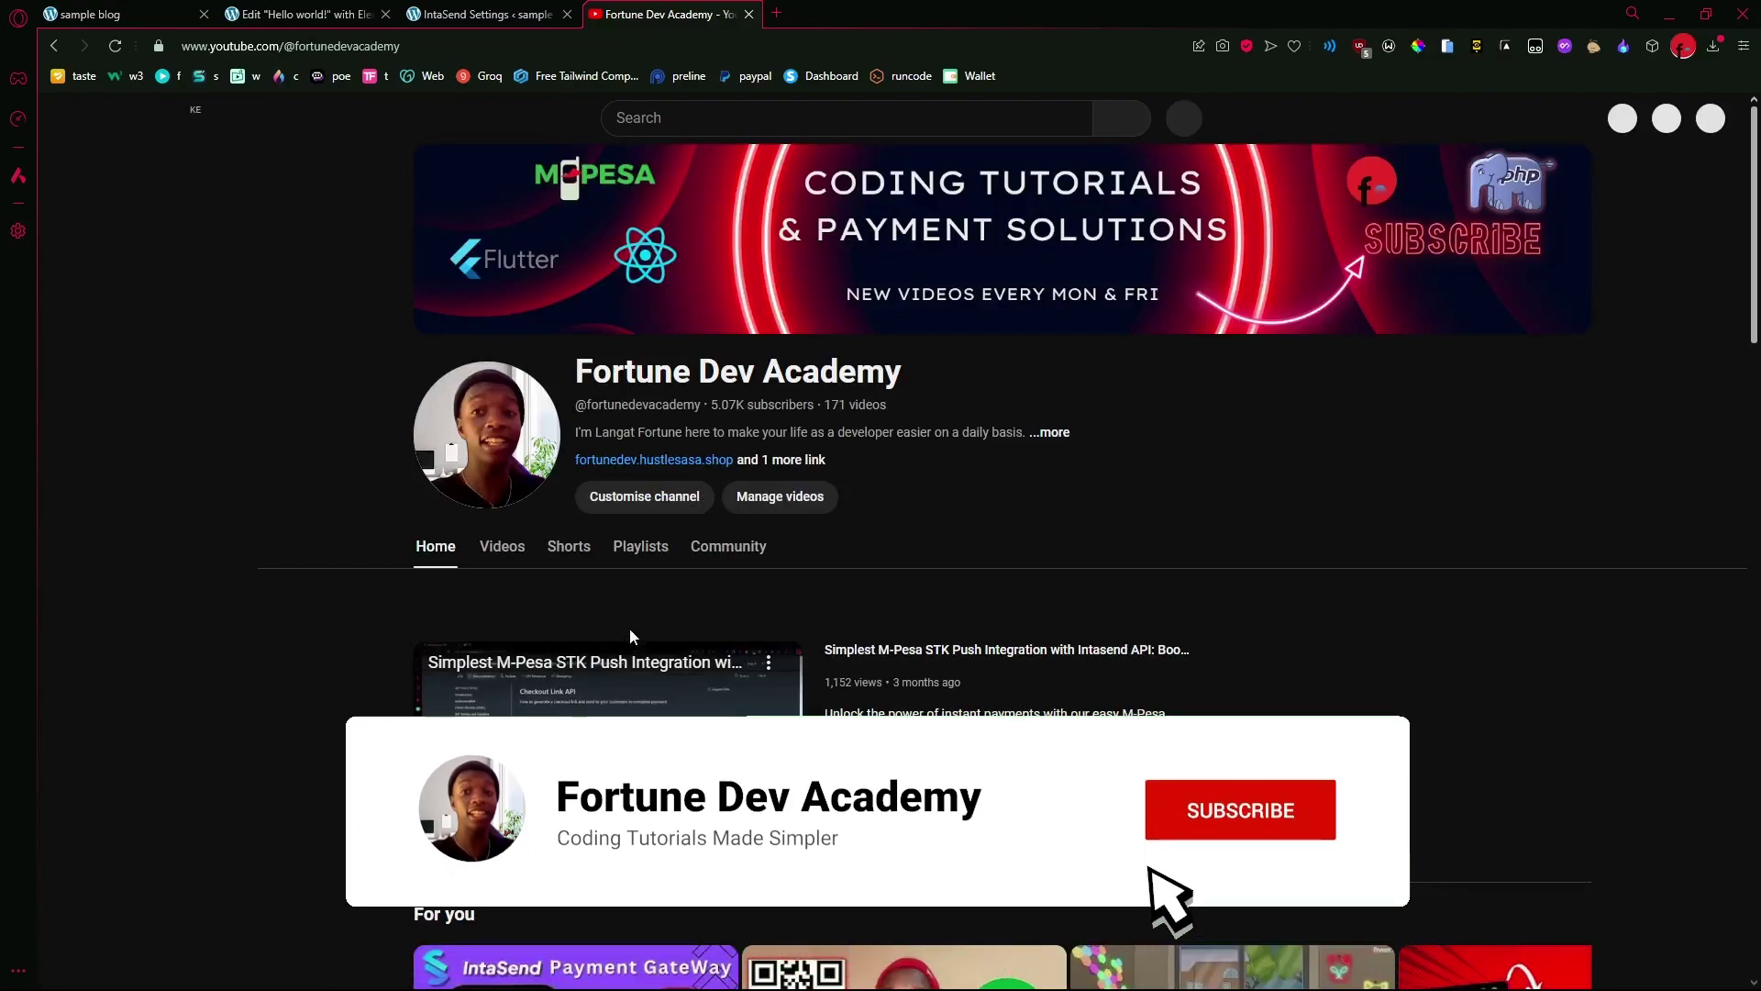
- Move from the YouTube channel via the IntaSend Settings tab back to the Hello world! Elementor editor
{"action": "left_click", "coordinate": [477, 13]}
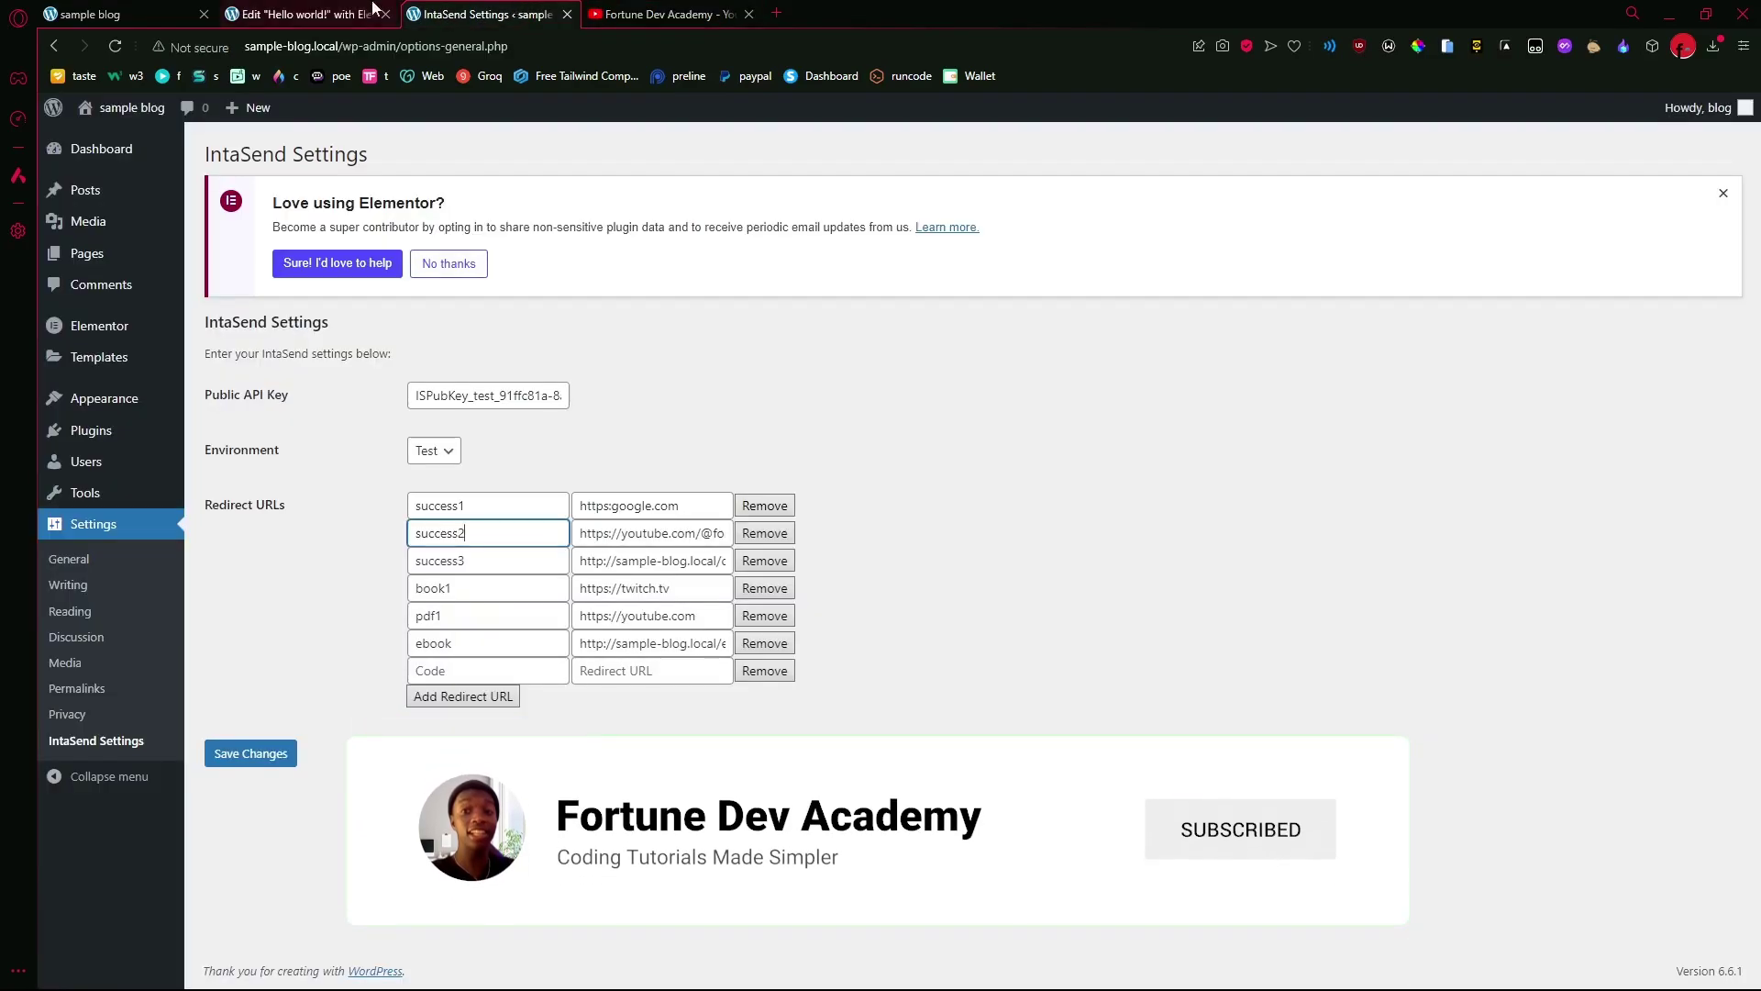
{"action": "left_click", "coordinate": [336, 11]}
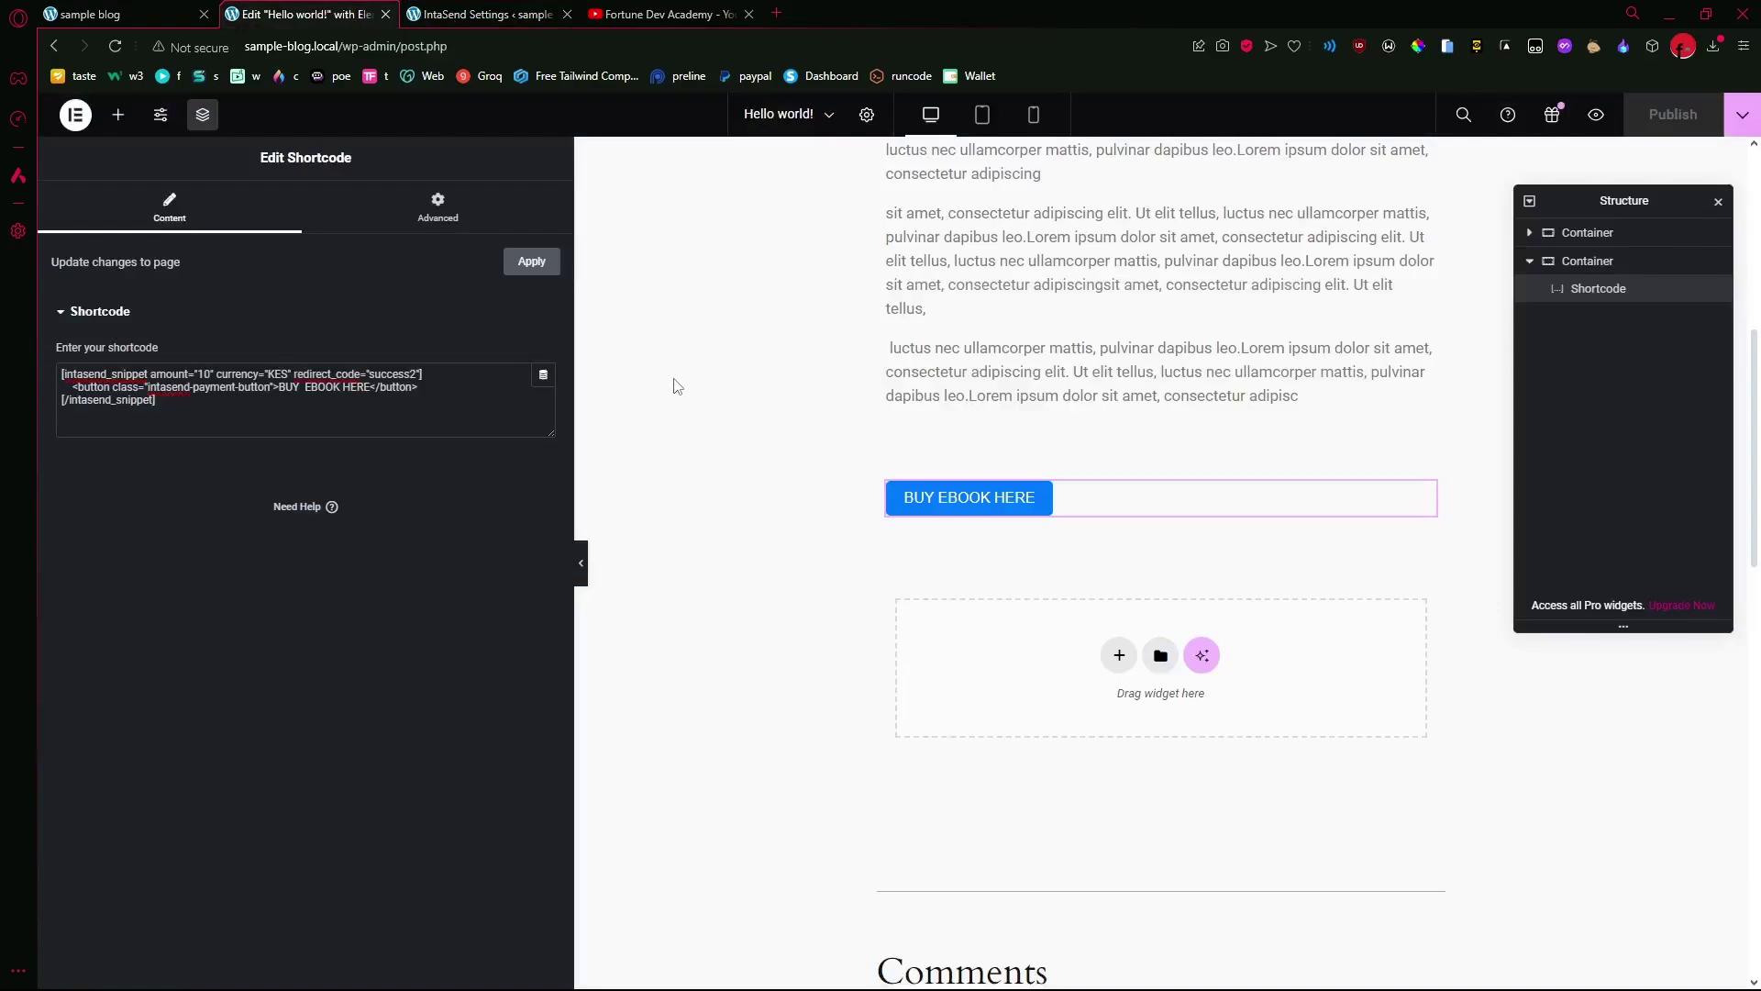
- Drag the Elementor side panel narrower and scroll the preview up to the Hello world! post
{"action": "left_click_drag", "start_coordinate": [575, 403], "coordinate": [369, 403]}
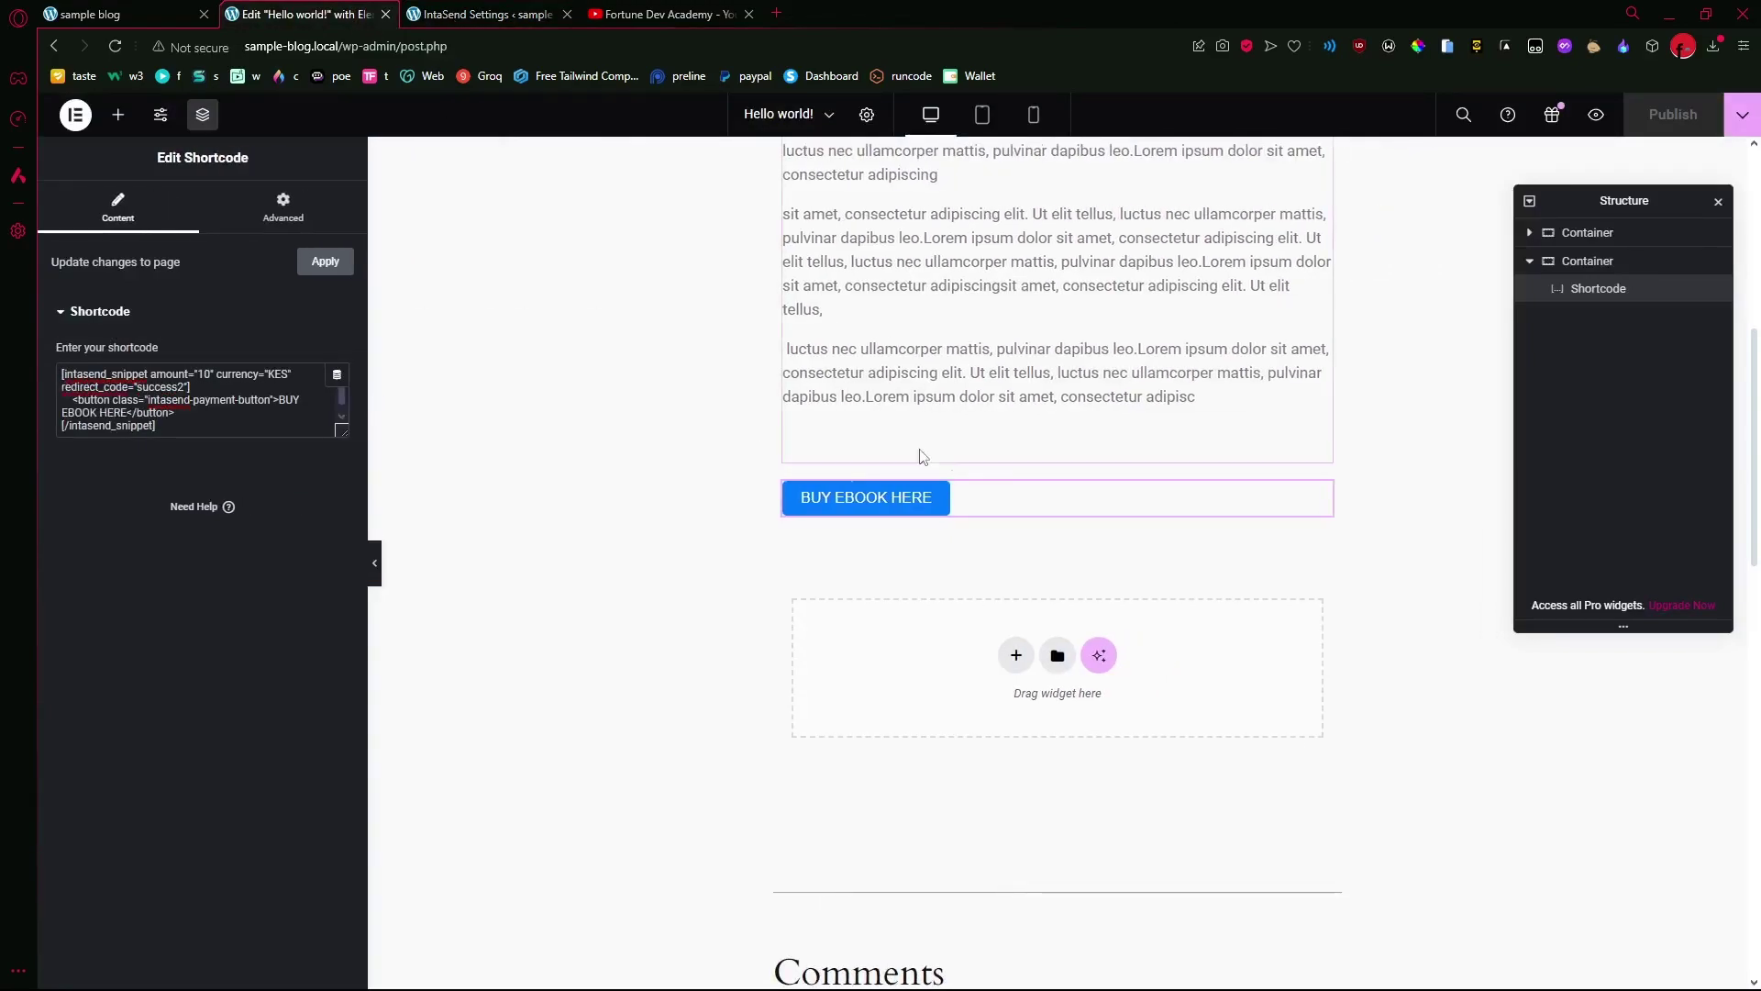
{"action": "scroll", "coordinate": [1066, 515], "scroll_direction": "up", "scroll_amount": 2}
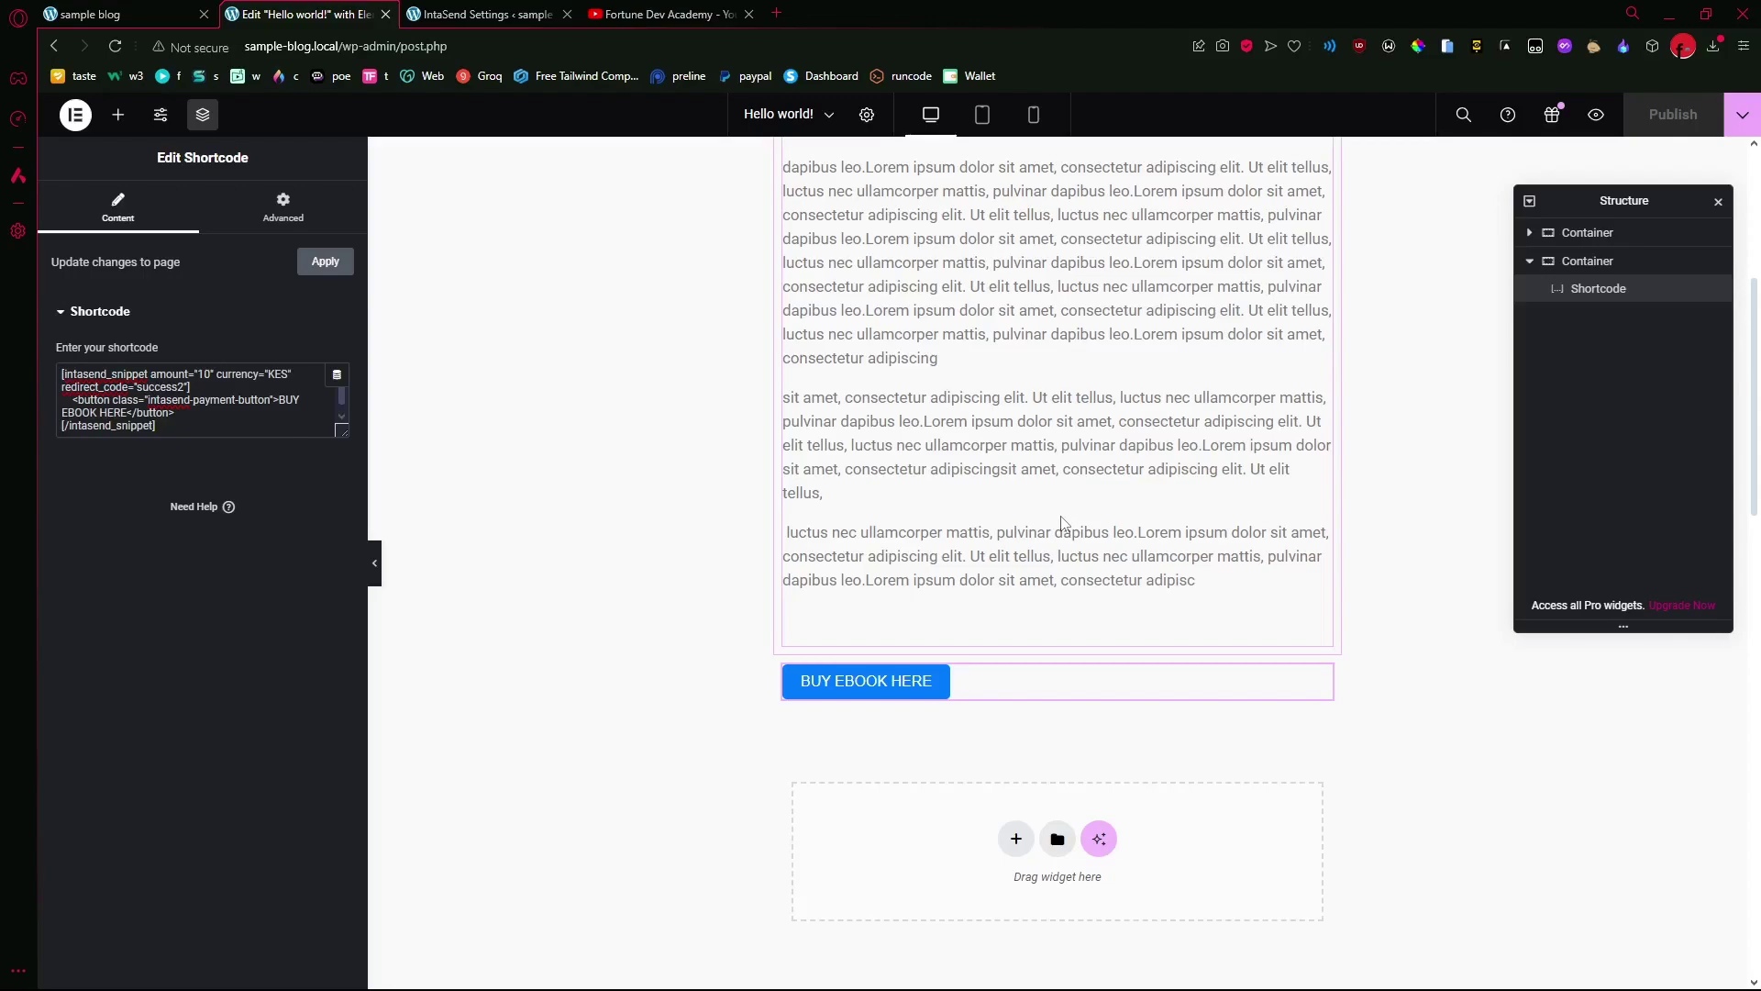
{"action": "scroll", "coordinate": [1059, 518], "scroll_direction": "up", "scroll_amount": 5}
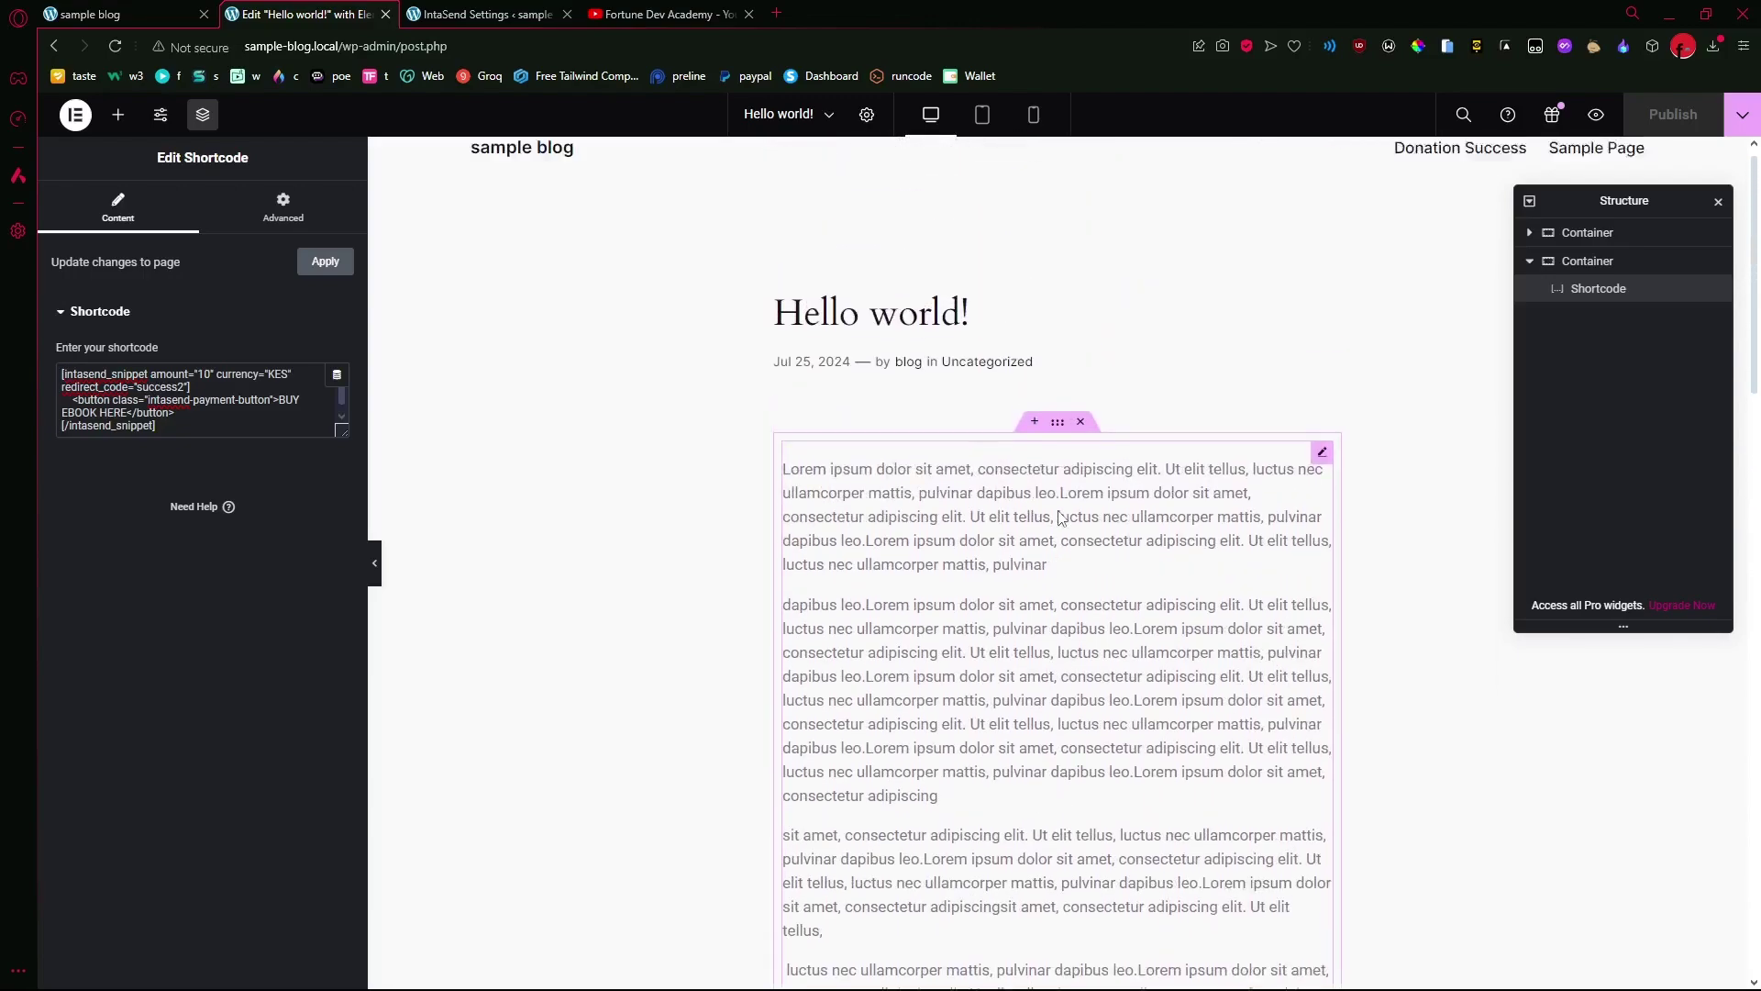